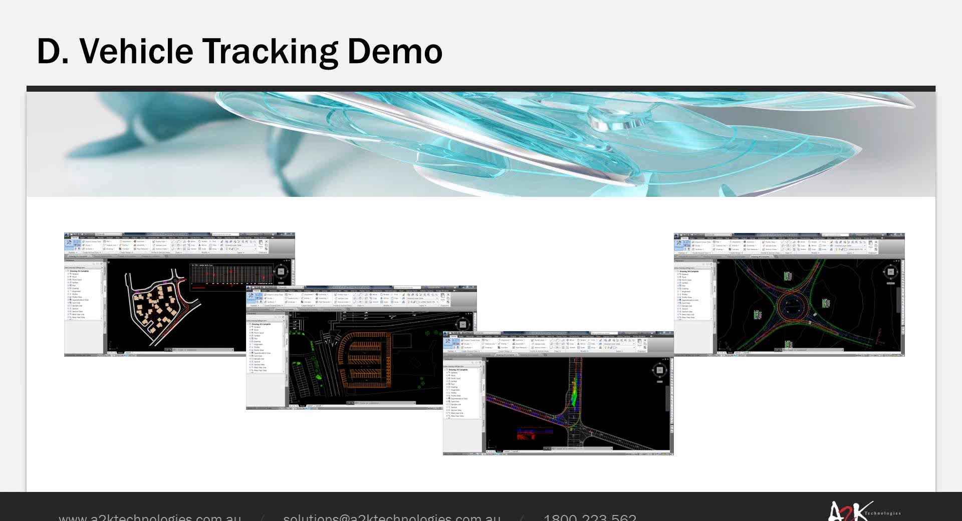
Step: End the slideshow on the Vehicle Tracking Demo slide and restore the Drawing_01_M_AU window
key(Right)
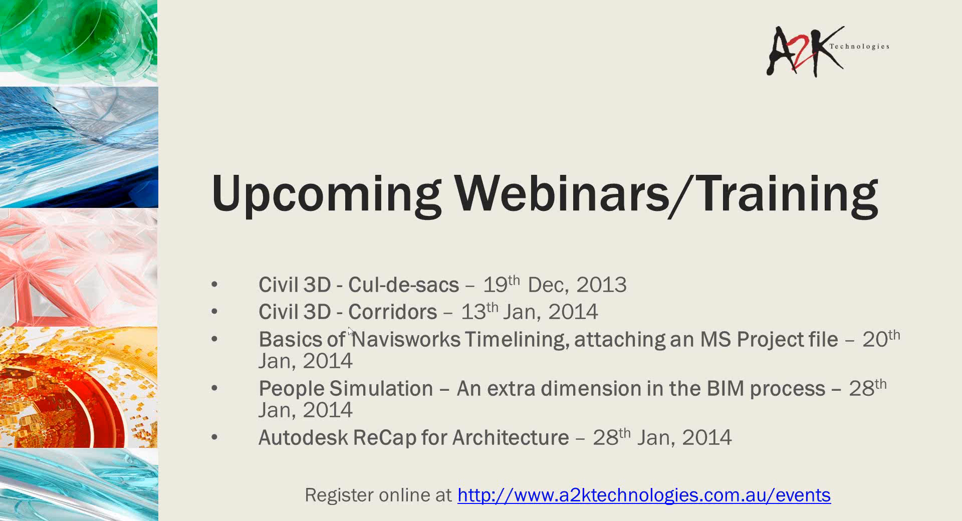
key(Left)
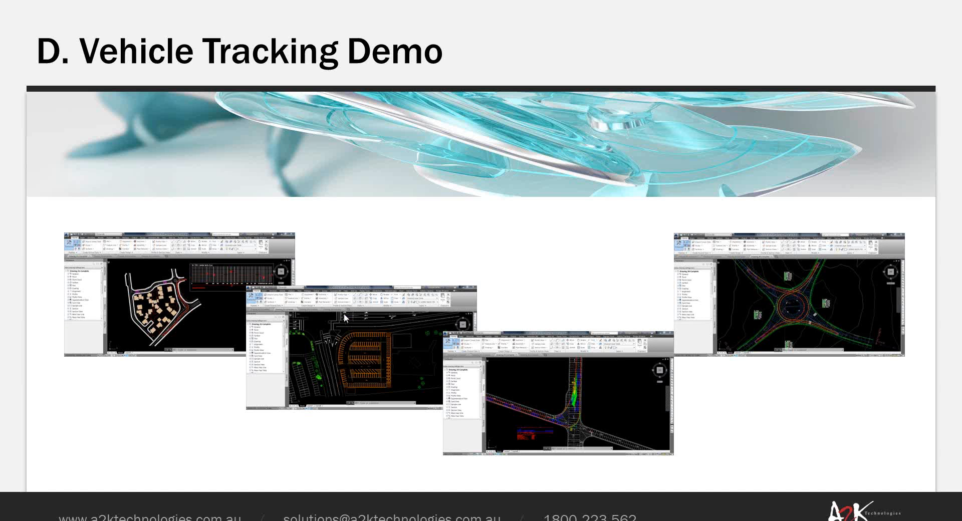
key(Escape)
mouse_move(228, 520)
click(68, 479)
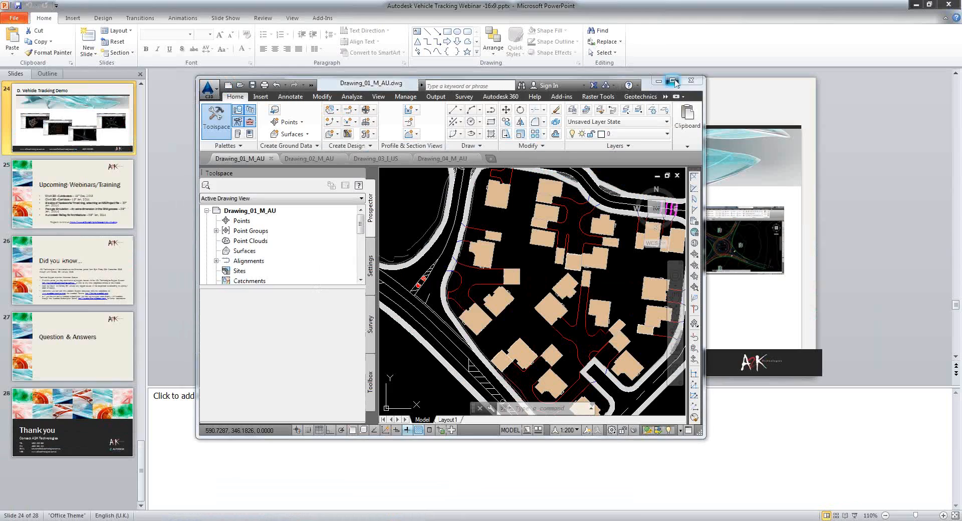
Step: Maximize the Civil 3D window and bring up the Start menu's All Programs list
click(673, 81)
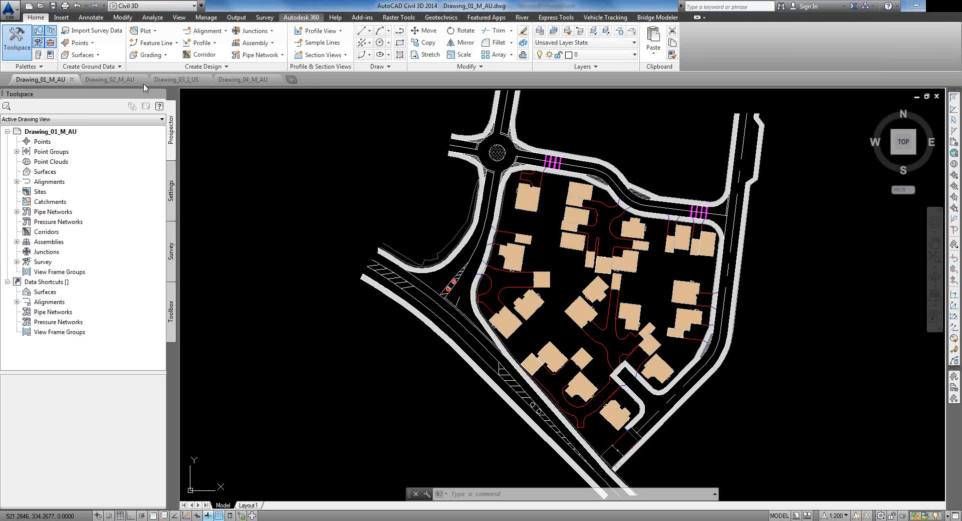
key(super)
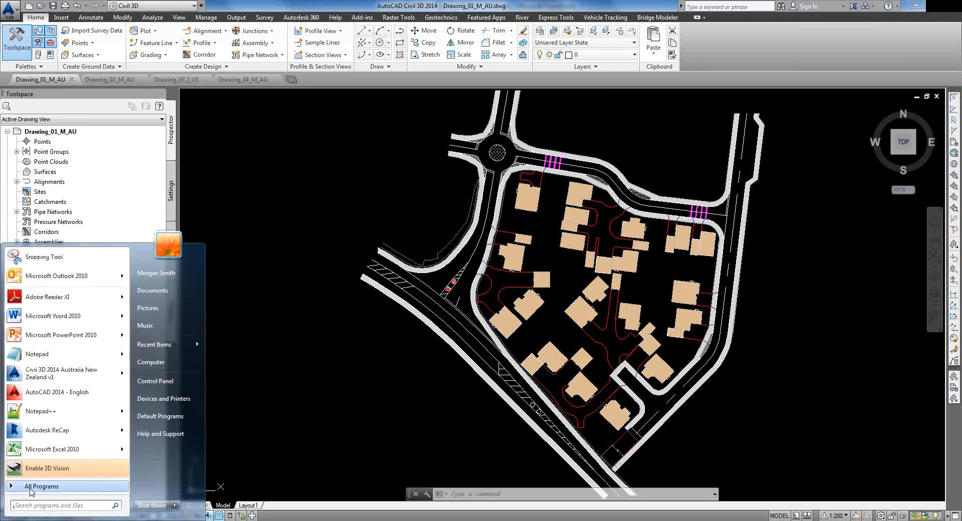
click(35, 486)
scroll(47, 410, down, 3)
scroll(45, 419, down, 1)
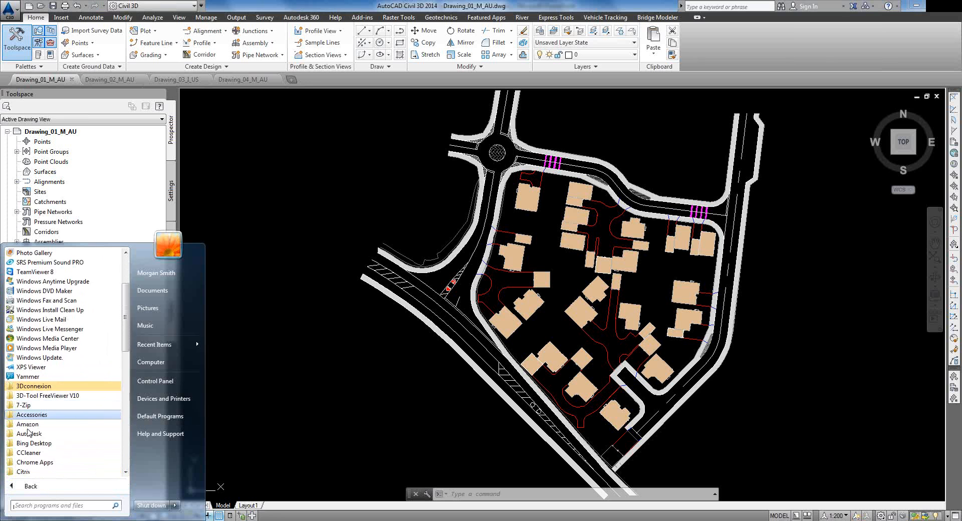
Step: Browse the Autodesk programs folder in the Start menu, then close it
click(31, 436)
scroll(75, 381, down, 7)
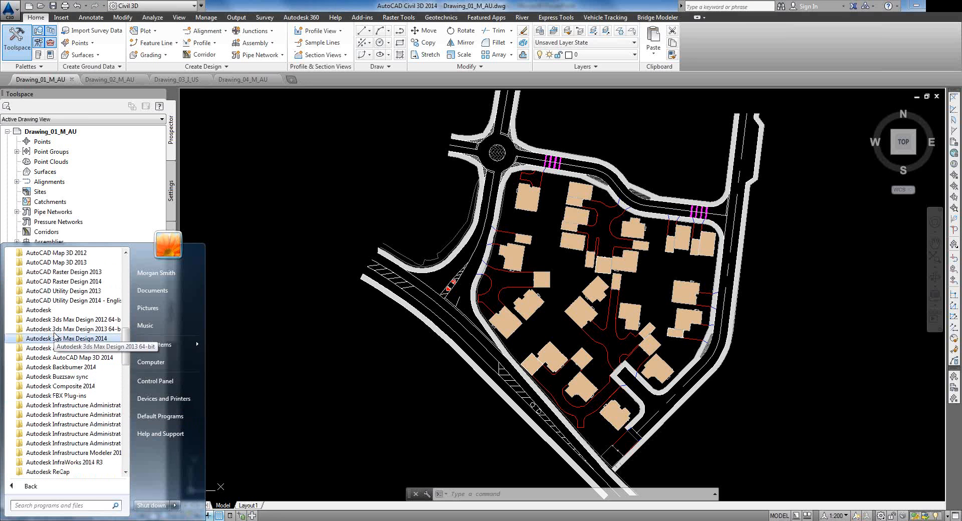
scroll(46, 321, up, 1)
click(37, 310)
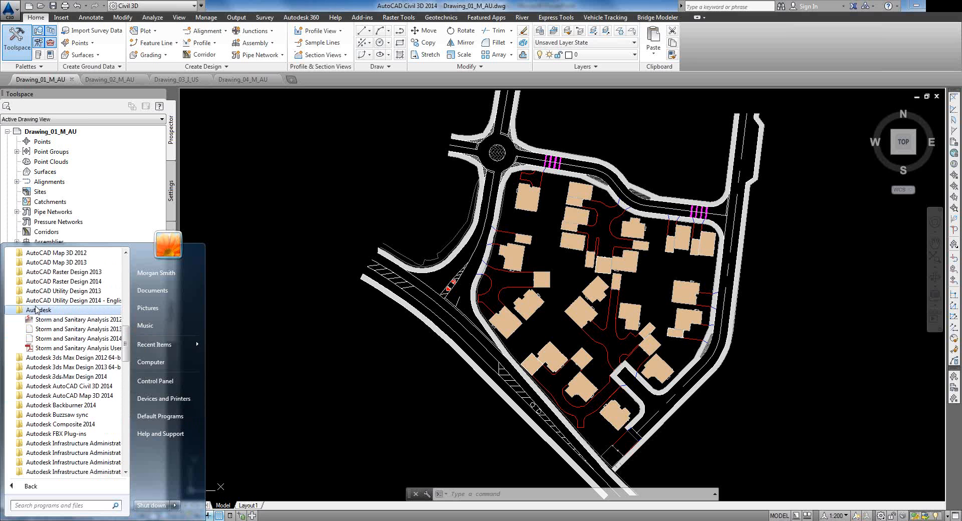
scroll(47, 371, down, 3)
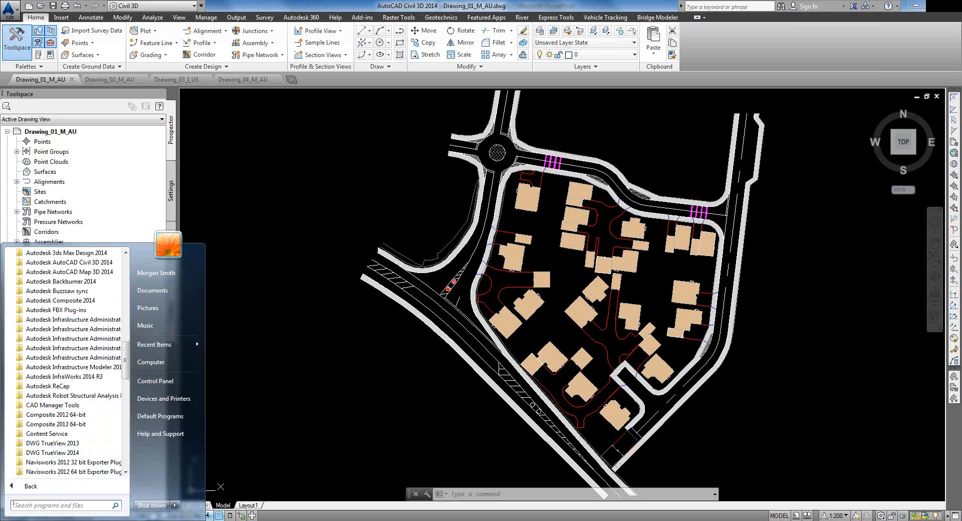
click(150, 520)
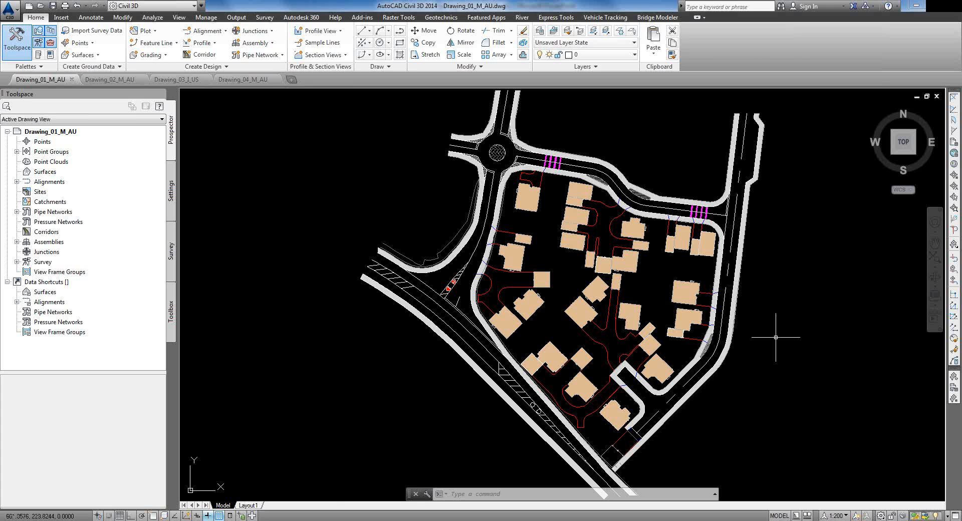
Step: Switch to the Vehicle Tracking ribbon and frame the roundabout with its surrounding housing roads
click(606, 20)
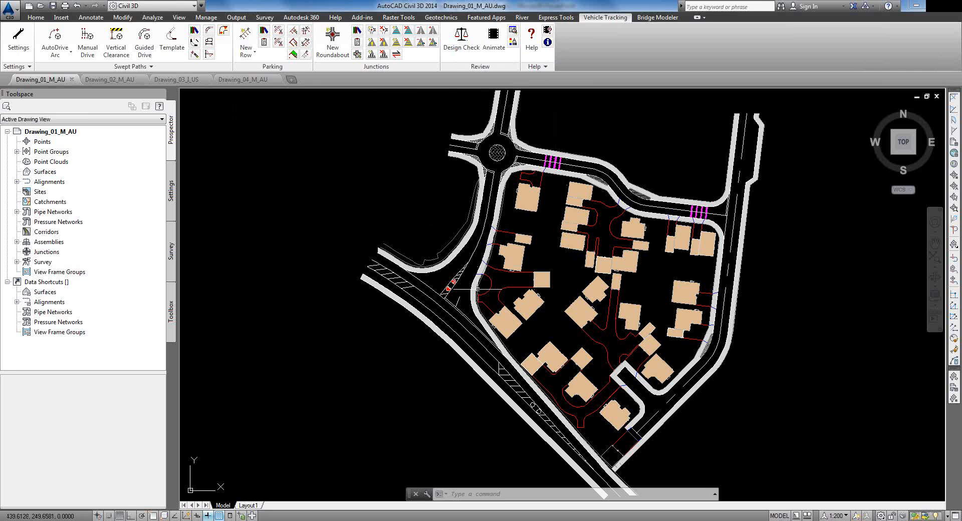
scroll(539, 411, up, 3)
middle_drag(532, 401, 479, 229)
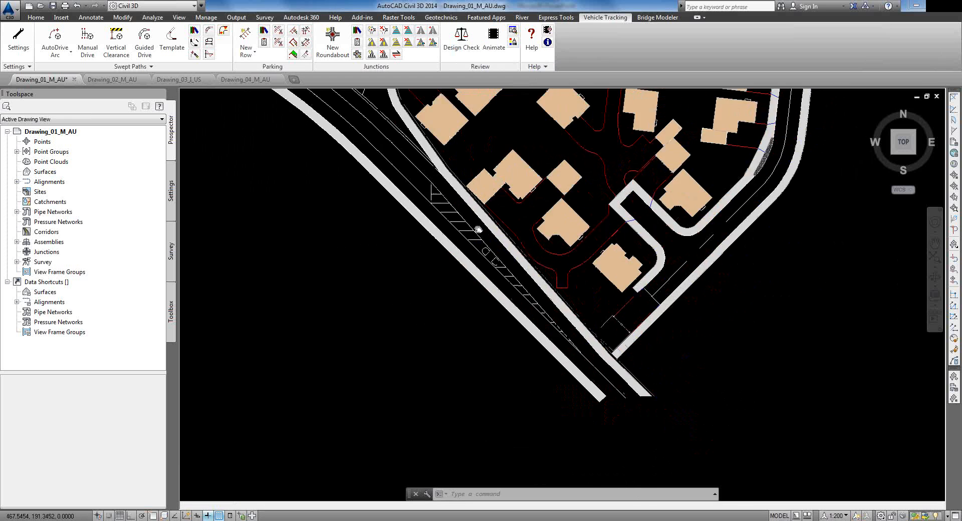
scroll(478, 230, down, 2)
scroll(488, 321, up, 3)
scroll(514, 348, down, 1)
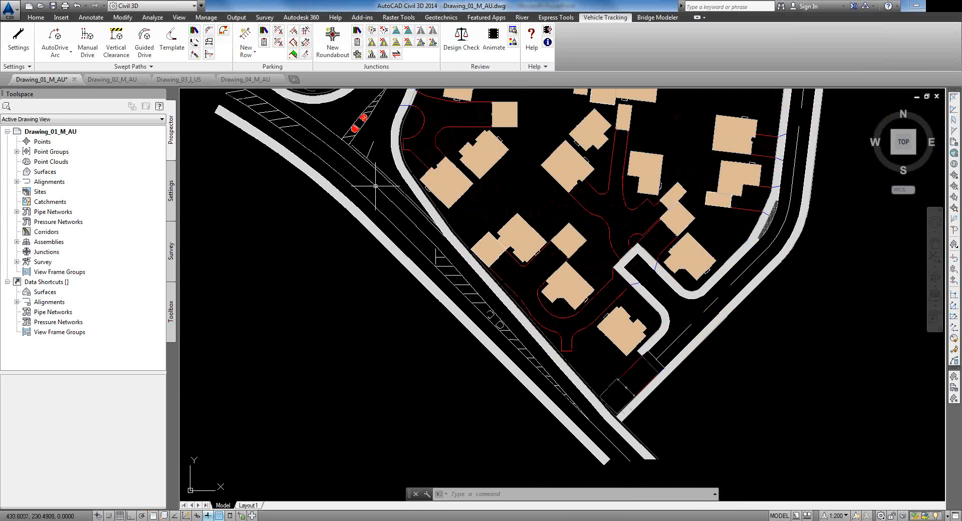
middle_drag(372, 194, 424, 313)
middle_drag(457, 193, 443, 313)
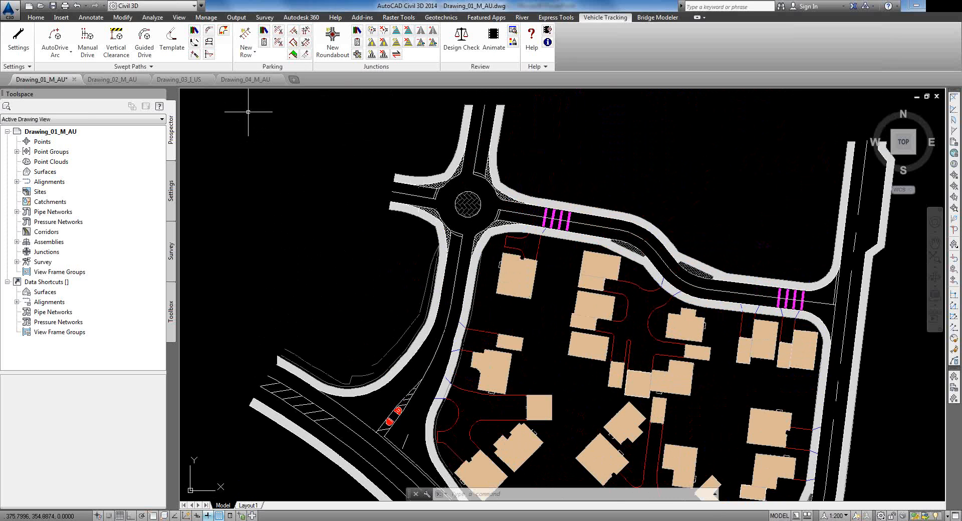
Step: Launch Vehicle Library Explorer and close the License Borrowed notice
click(194, 31)
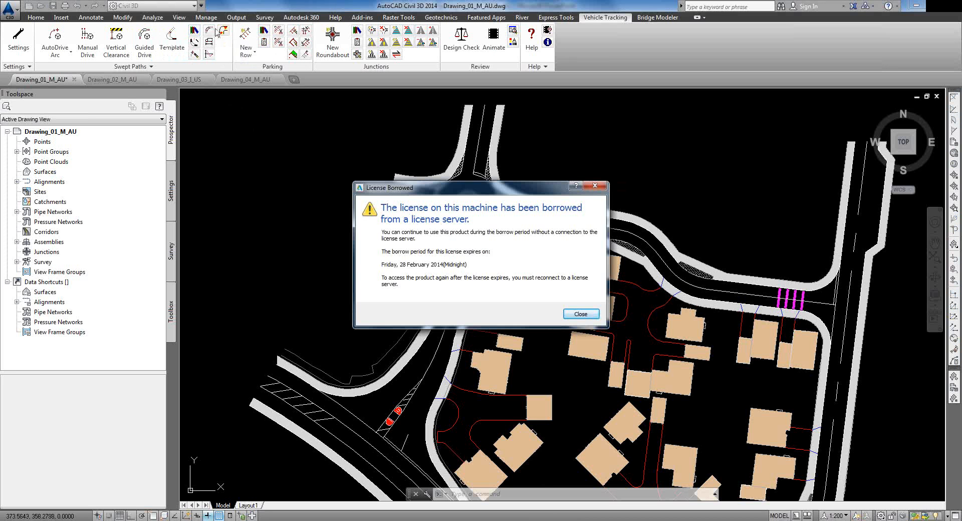
drag(491, 187, 405, 127)
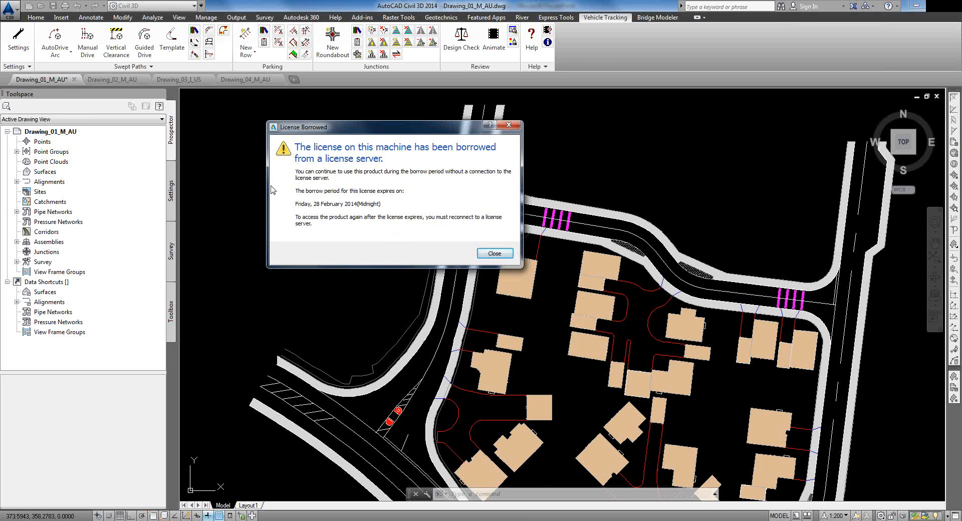
click(495, 254)
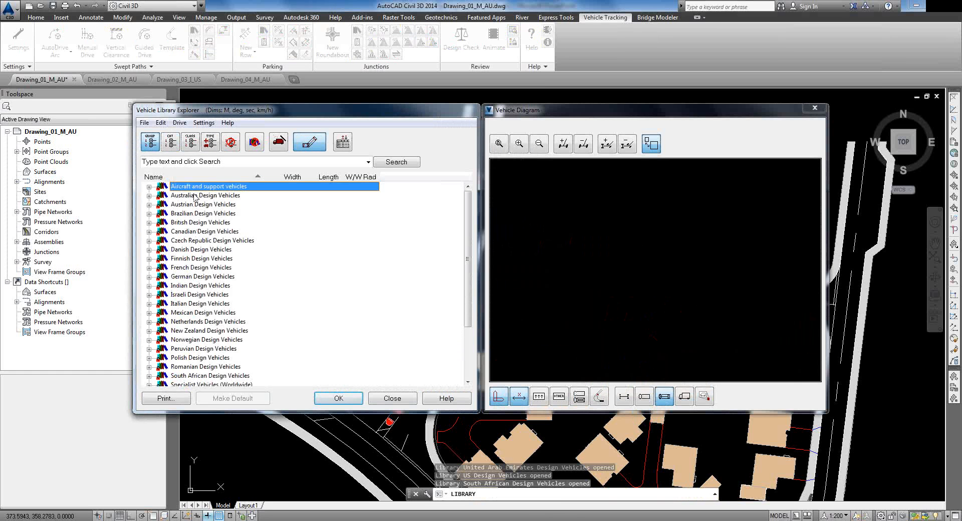
Step: Browse the Australian and New Zealand libraries, including Transit NZ RR32, AS/NZS 2890.1:2004 and LTSA RTS 18
mouse_move(467, 207)
mouse_down()
mouse_move(468, 252)
mouse_move(473, 195)
mouse_up()
click(150, 196)
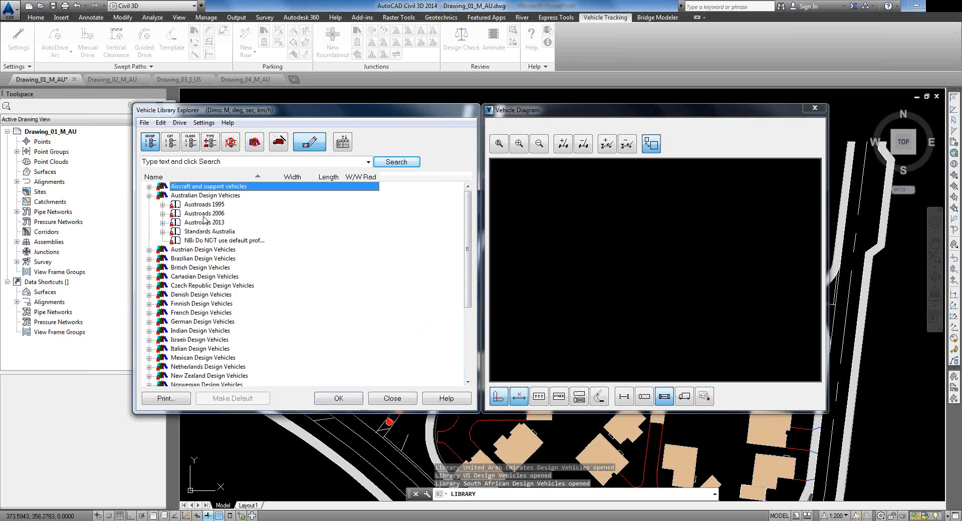
scroll(199, 290, down, 1)
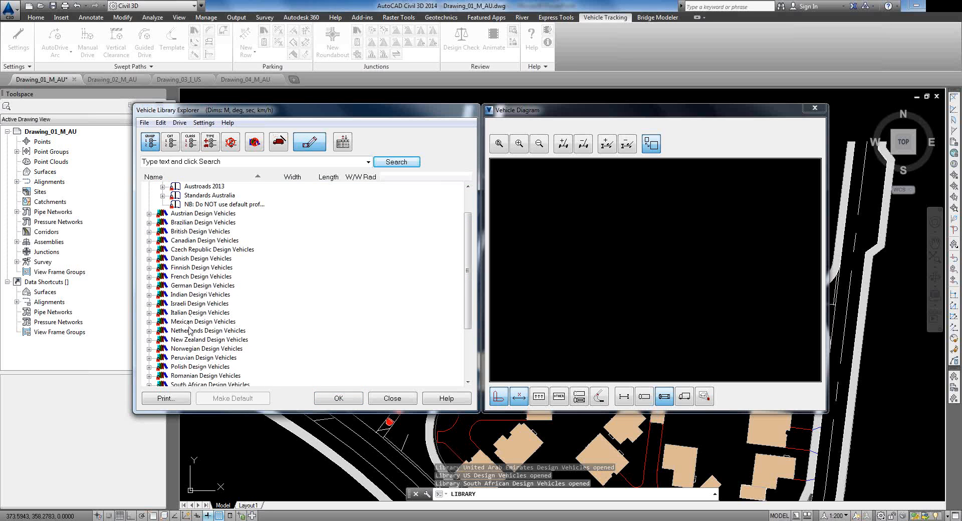
click(182, 340)
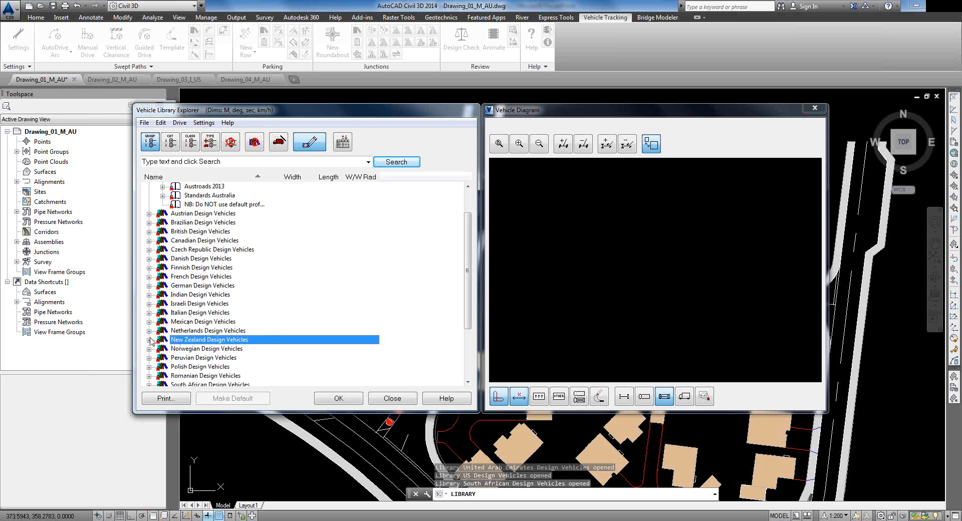
click(150, 339)
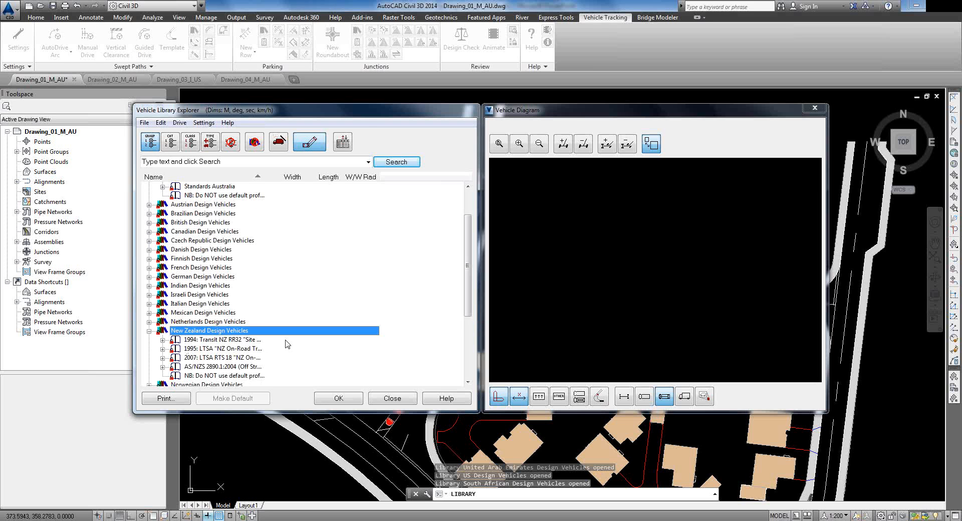
drag(265, 174, 348, 173)
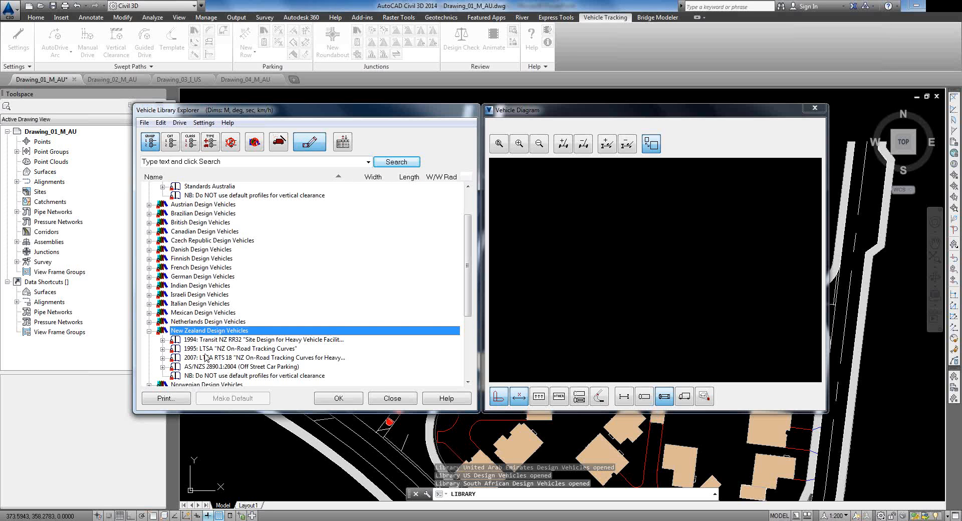
click(204, 340)
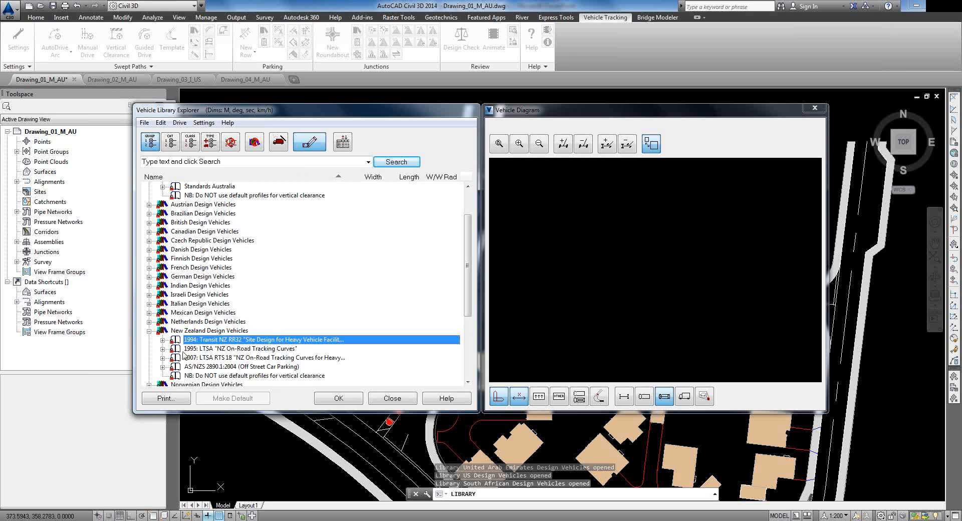
click(163, 367)
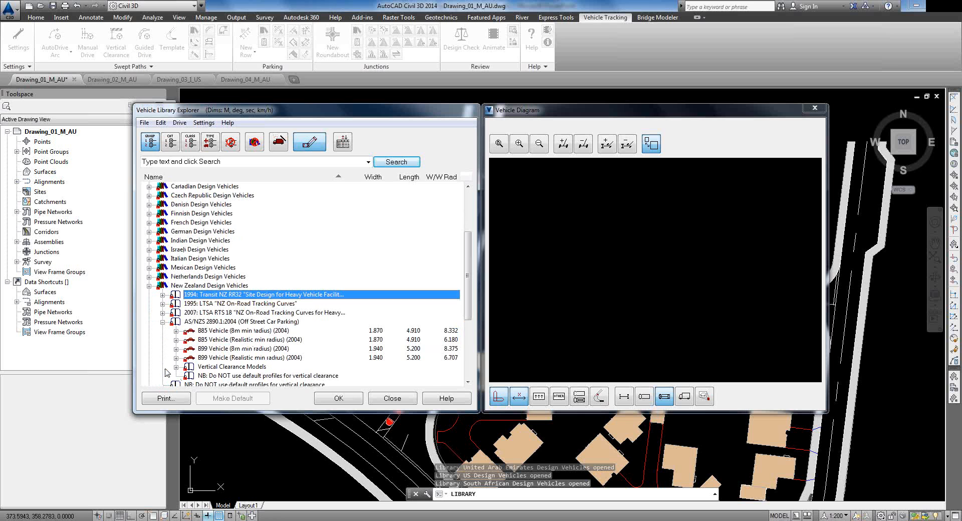
click(163, 322)
click(162, 312)
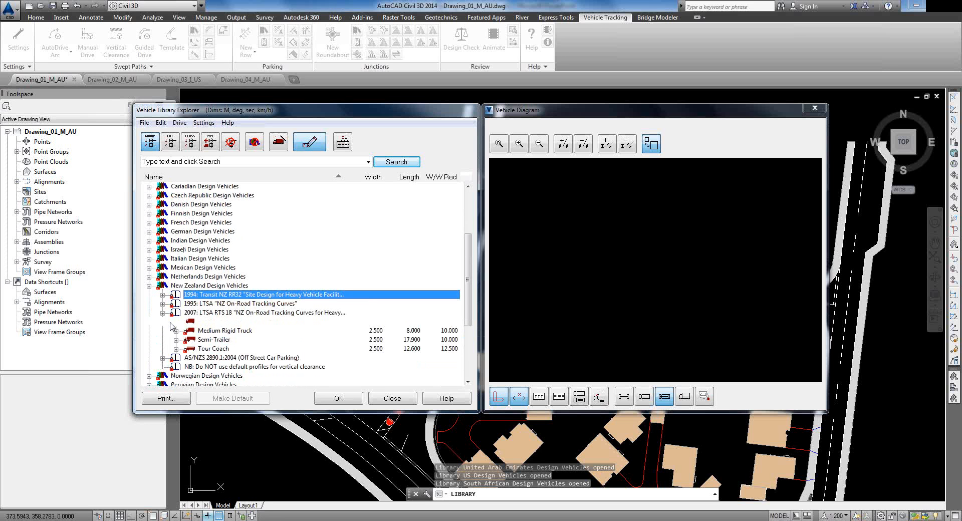
click(163, 313)
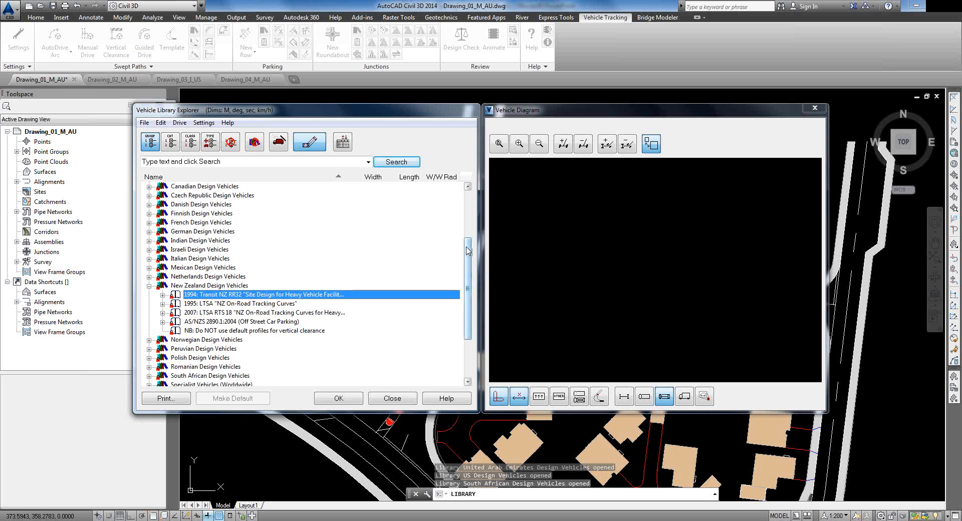
Step: Expand Austroads 2013 Design Vehicles and preview the Service Vehicle (8.8 m)
scroll(466, 251, up, 4)
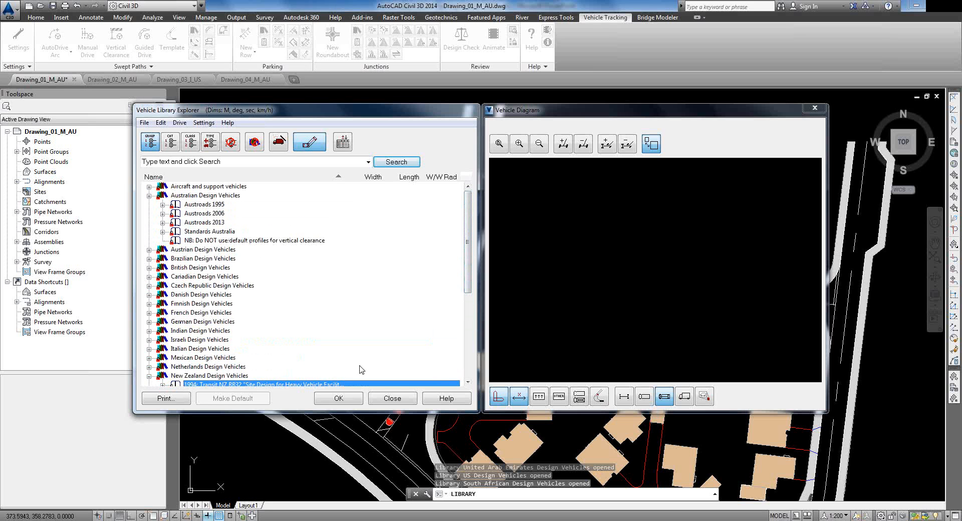
click(199, 223)
click(162, 223)
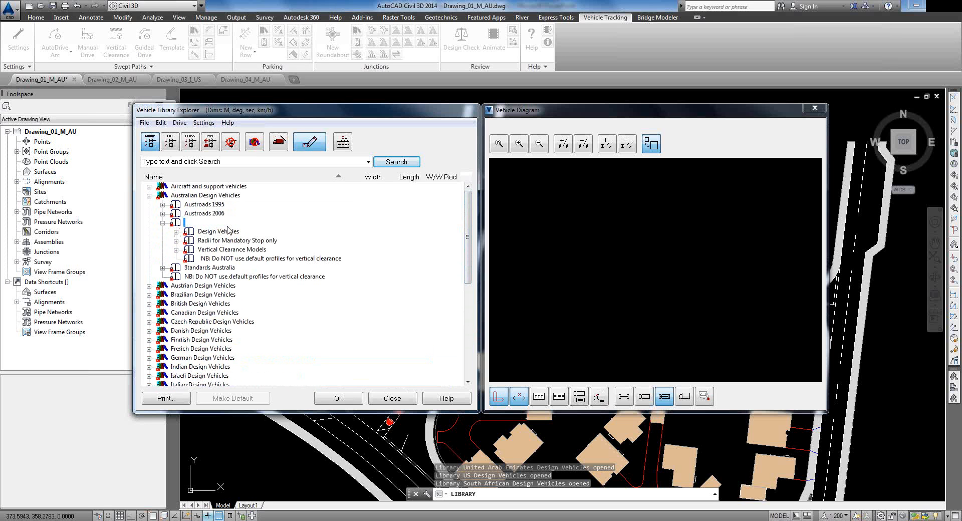
click(176, 232)
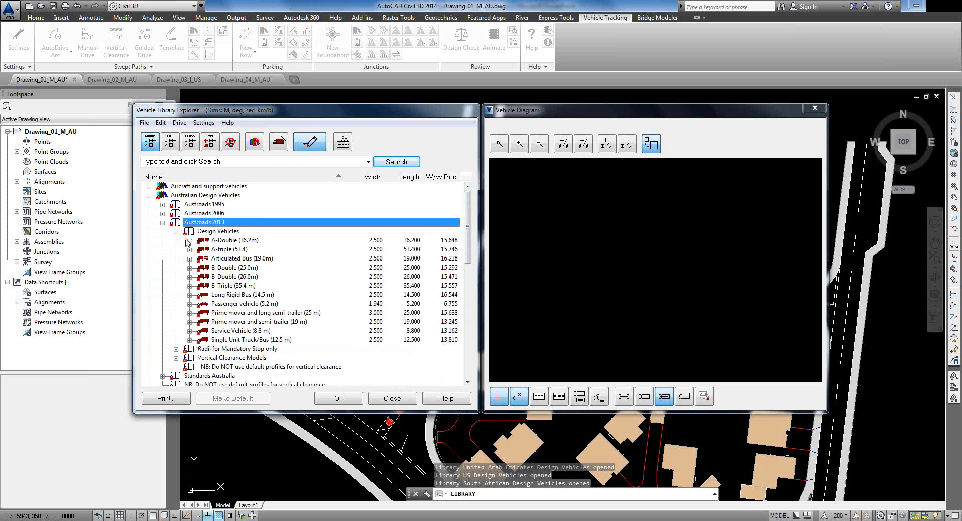
click(223, 331)
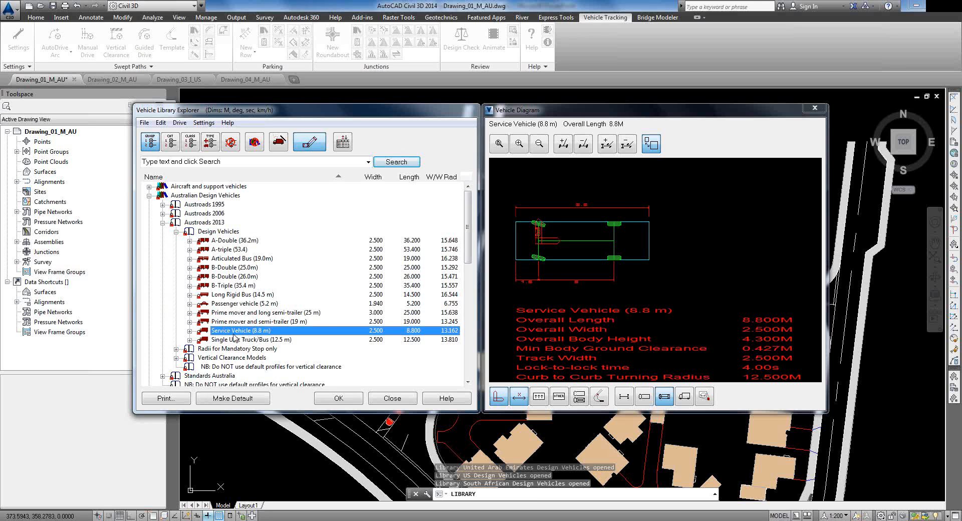
Step: Toggle the diagram's body outline, wheels and axles, and side elevation views for the Service Vehicle
click(189, 331)
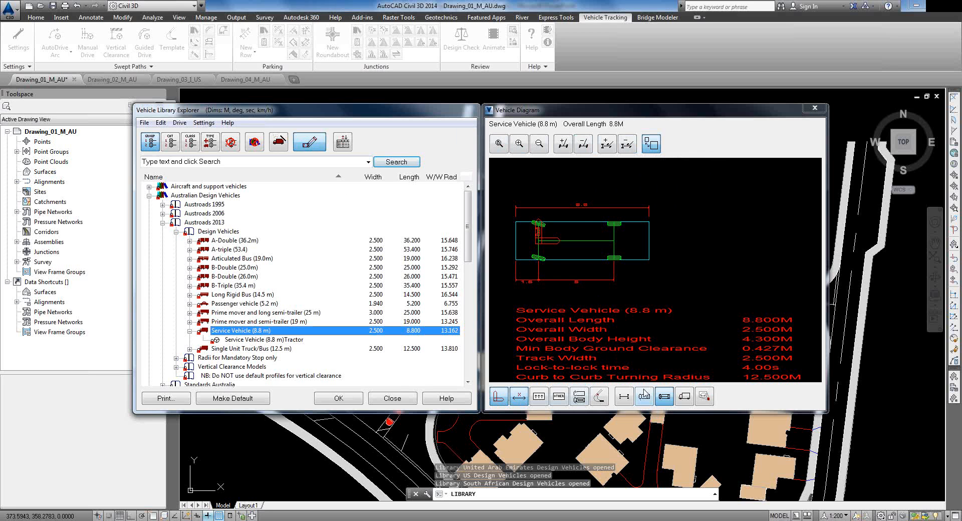
click(617, 404)
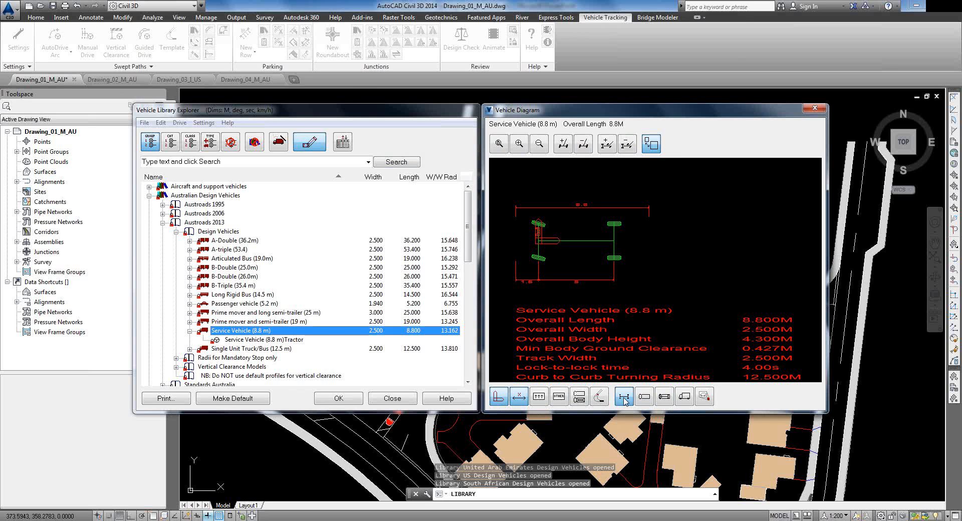
click(640, 401)
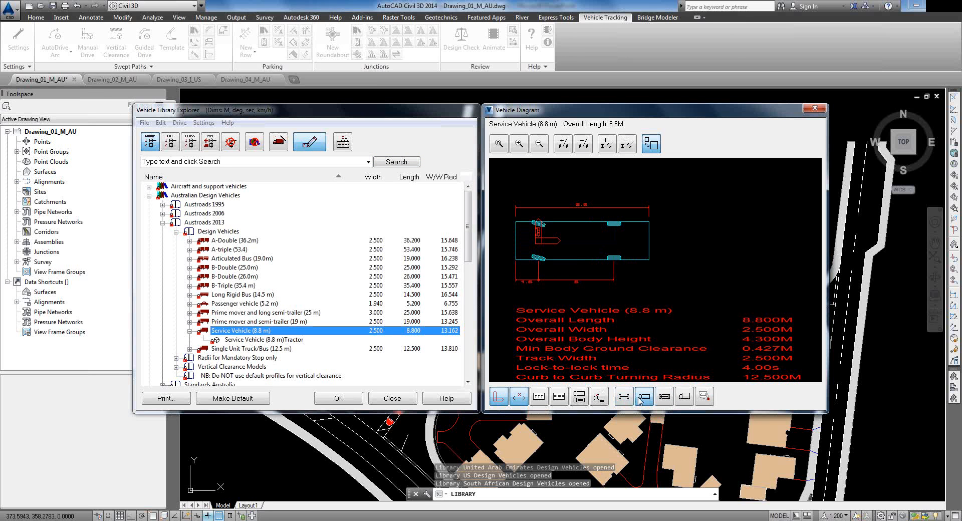
click(664, 396)
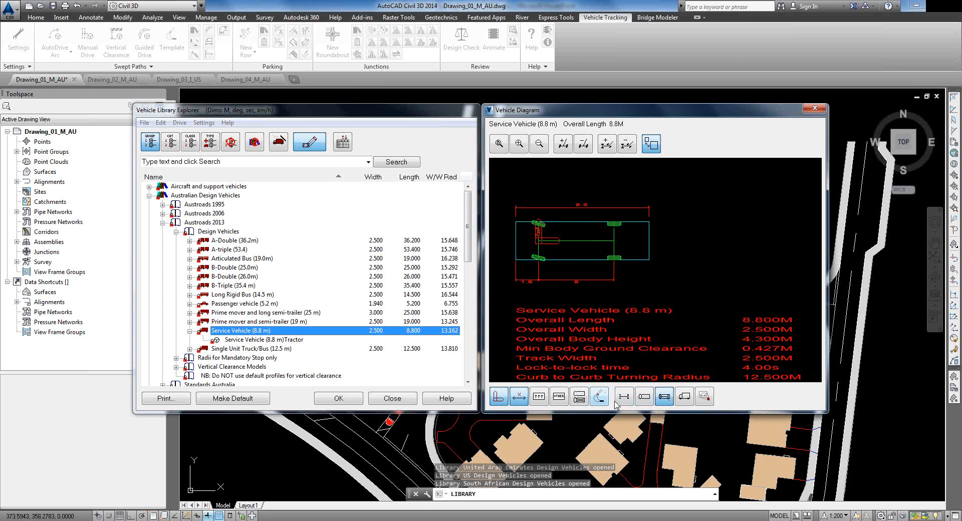
click(683, 397)
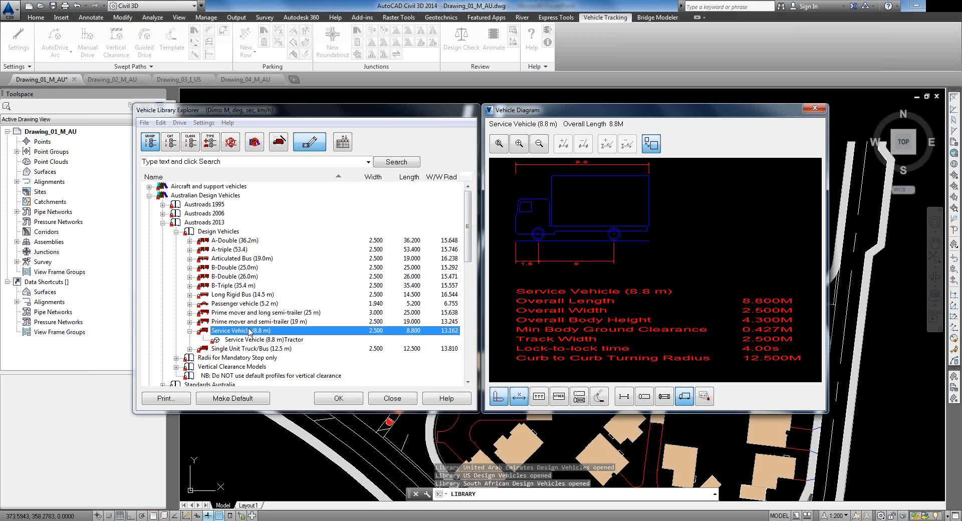
Step: Select Service Vehicle (8.8 m) for use, declining to make it the default vehicle
click(322, 400)
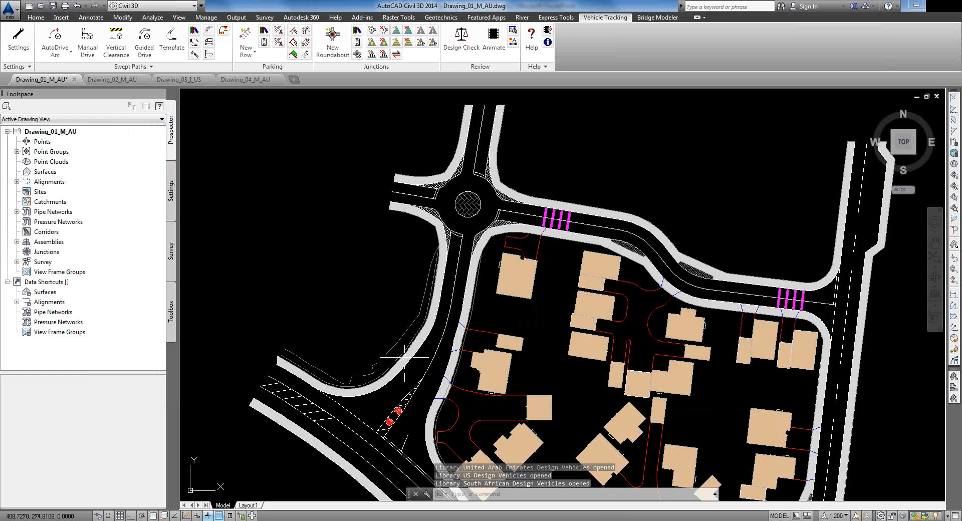
click(194, 30)
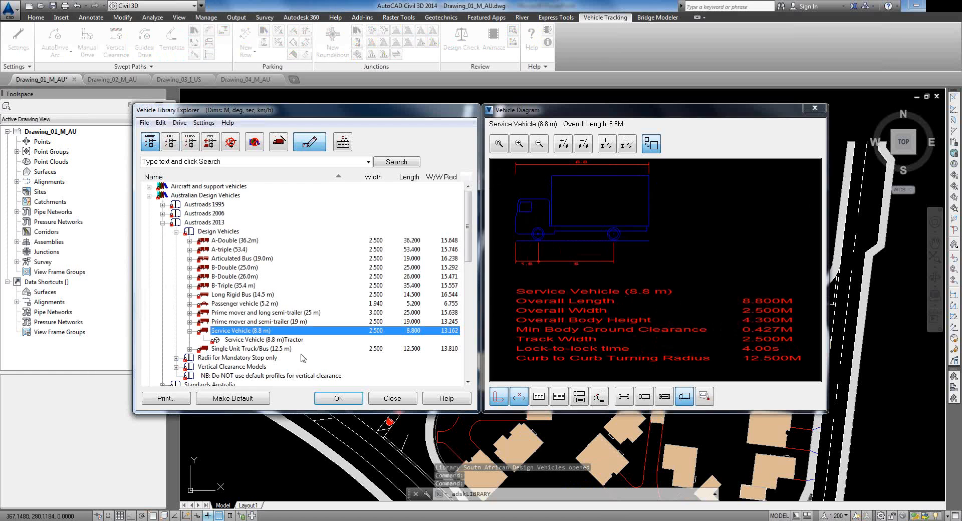
double_click(230, 333)
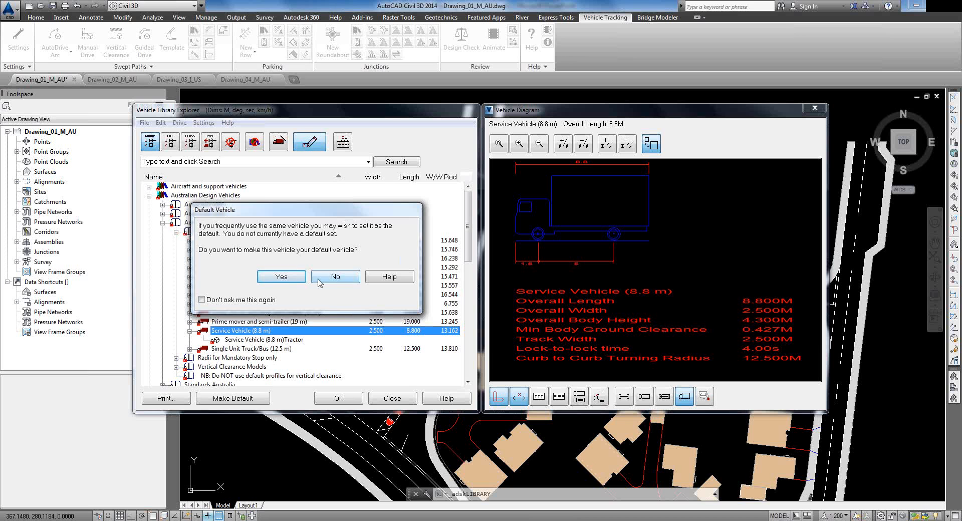
click(336, 279)
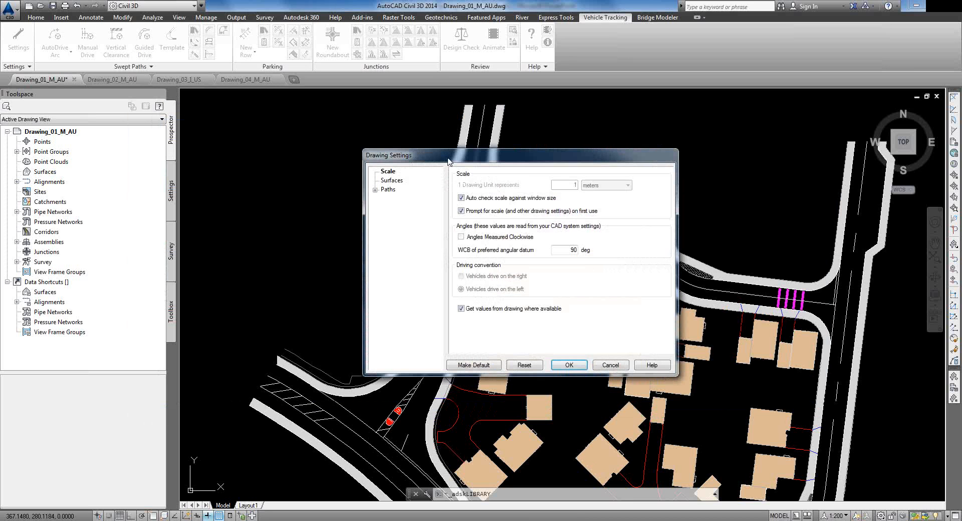
Step: In Drawing Settings, view the Surfaces options and expand Paths to reveal Layers
drag(448, 158, 441, 154)
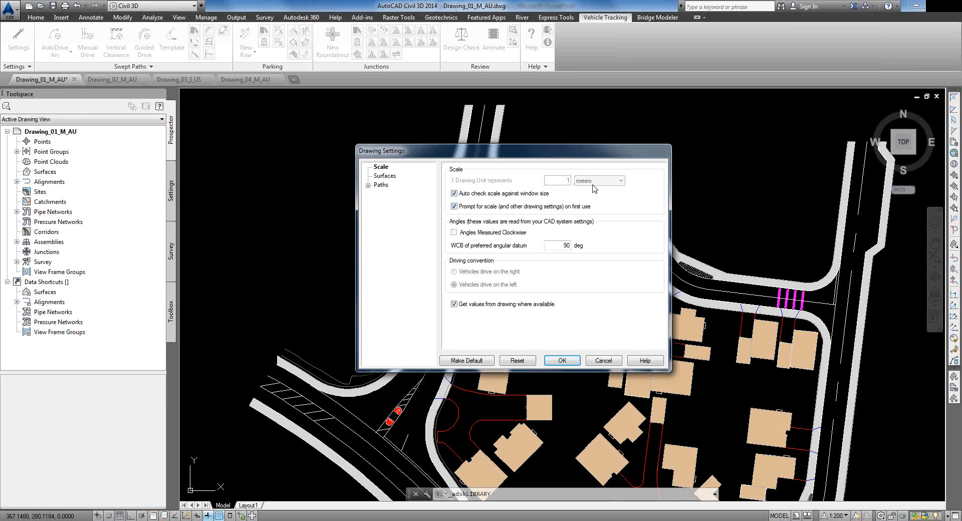
click(385, 178)
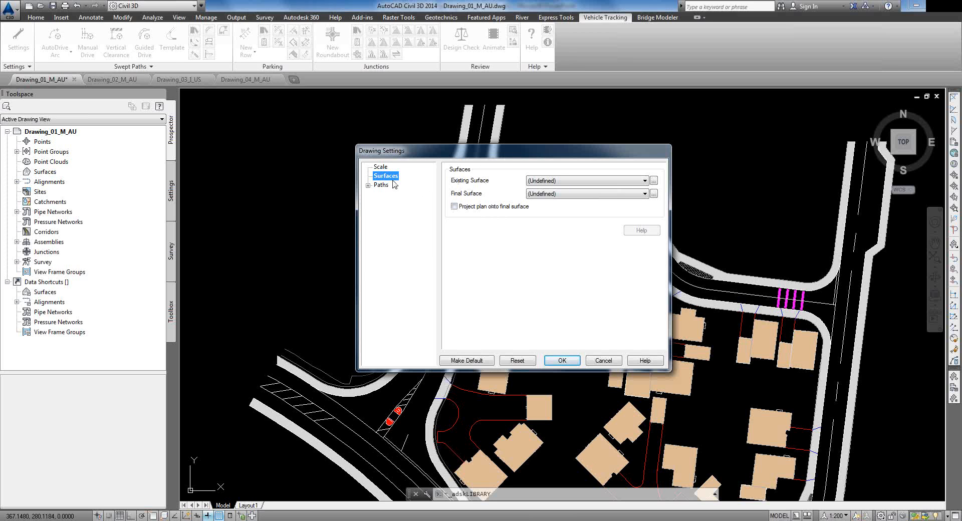
click(368, 186)
Step: Accept Drawing Settings, then position the Service Vehicle on the road beside the parking row, heading along it
click(551, 362)
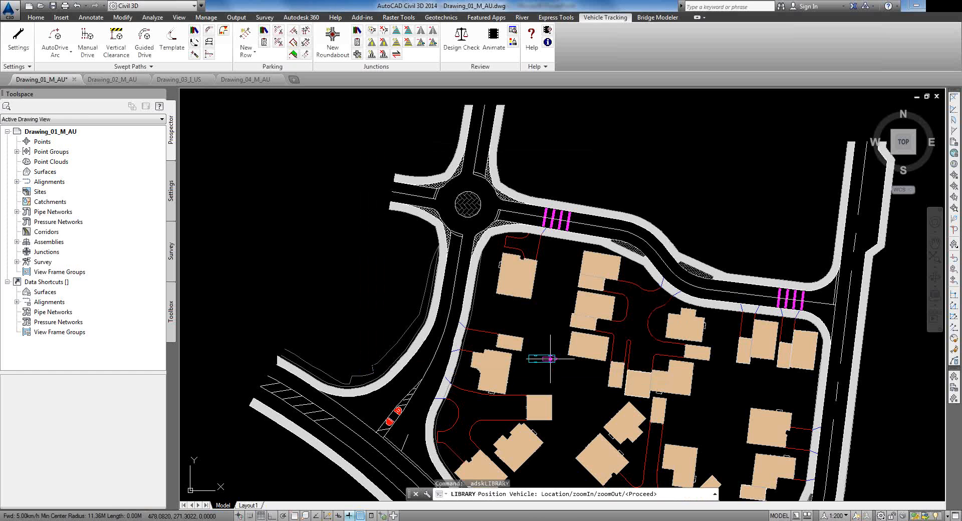
middle_drag(465, 357, 469, 129)
scroll(527, 422, up, 6)
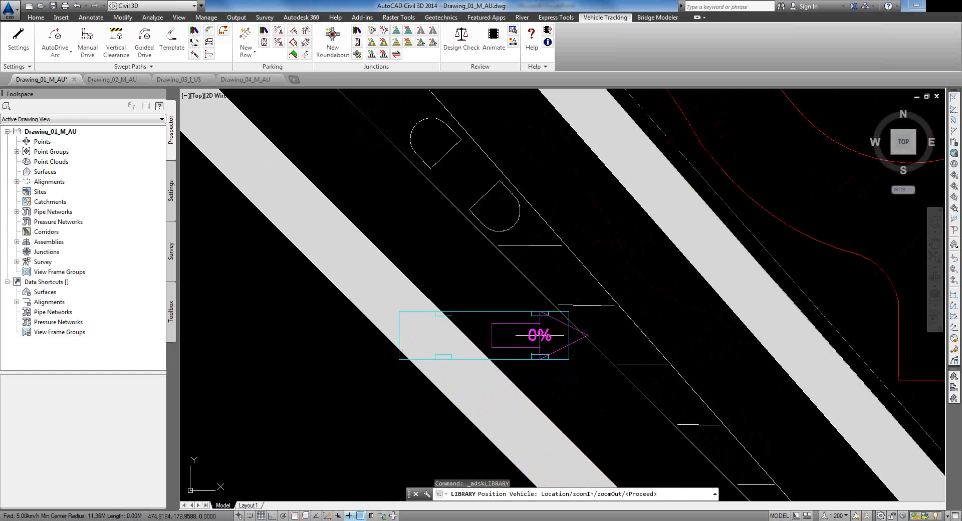
click(491, 301)
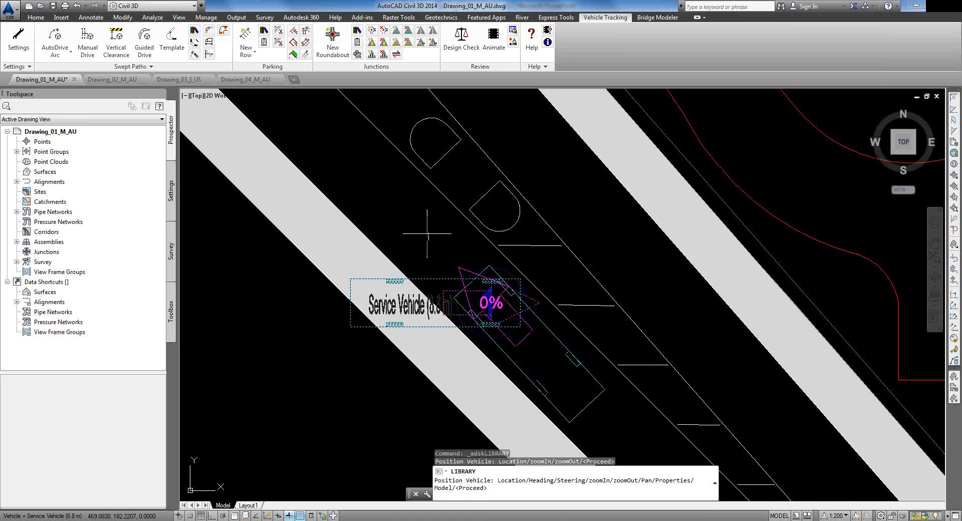
click(454, 253)
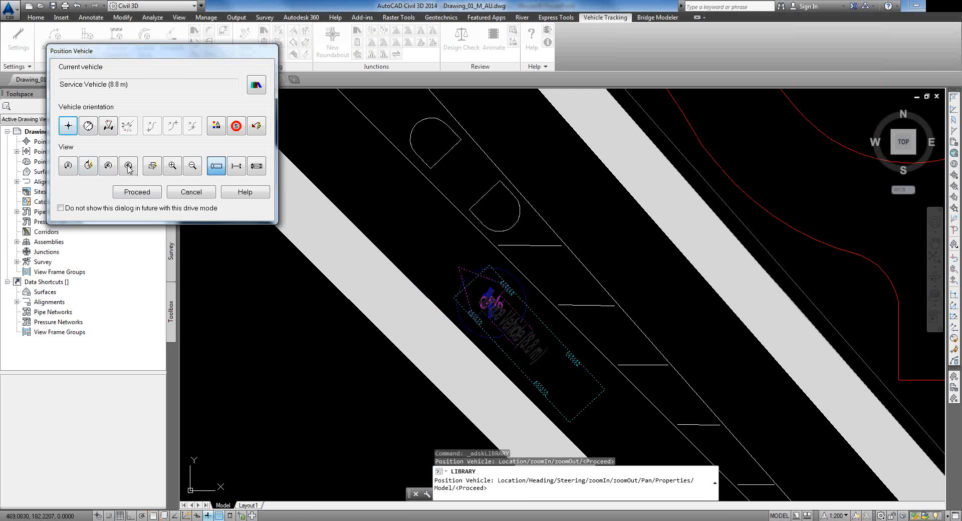
click(137, 192)
scroll(422, 249, down, 2)
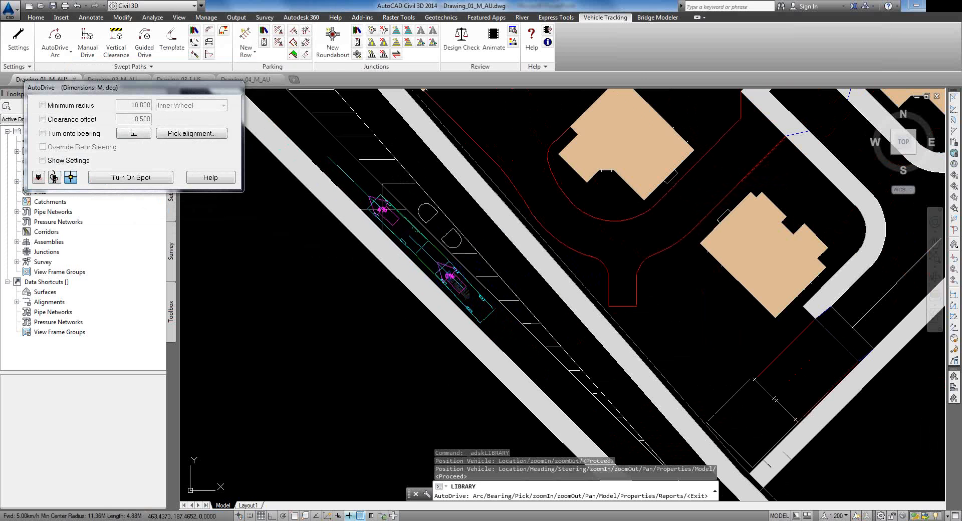
Step: Drive the swept path along the parking row and up the road toward the bend
click(382, 209)
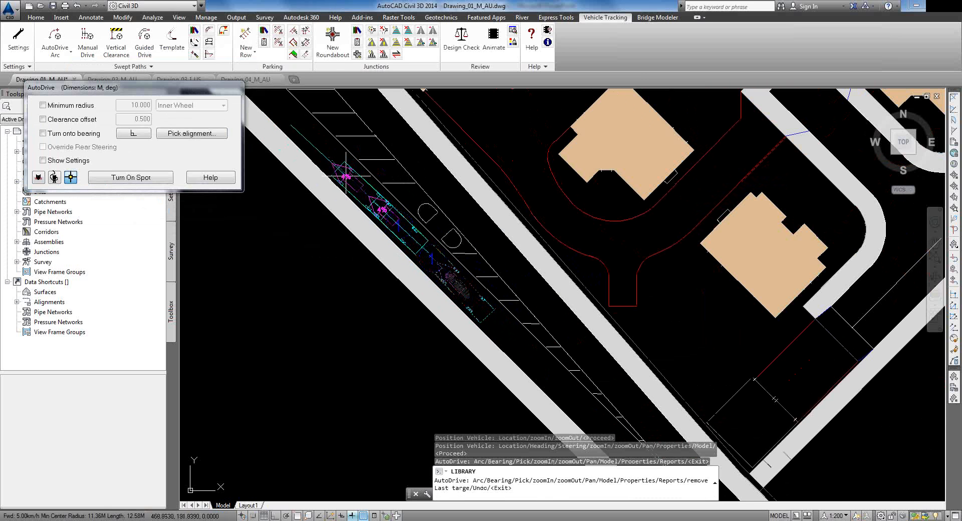
mouse_move(358, 174)
middle_down()
mouse_move(622, 354)
mouse_move(624, 346)
middle_up()
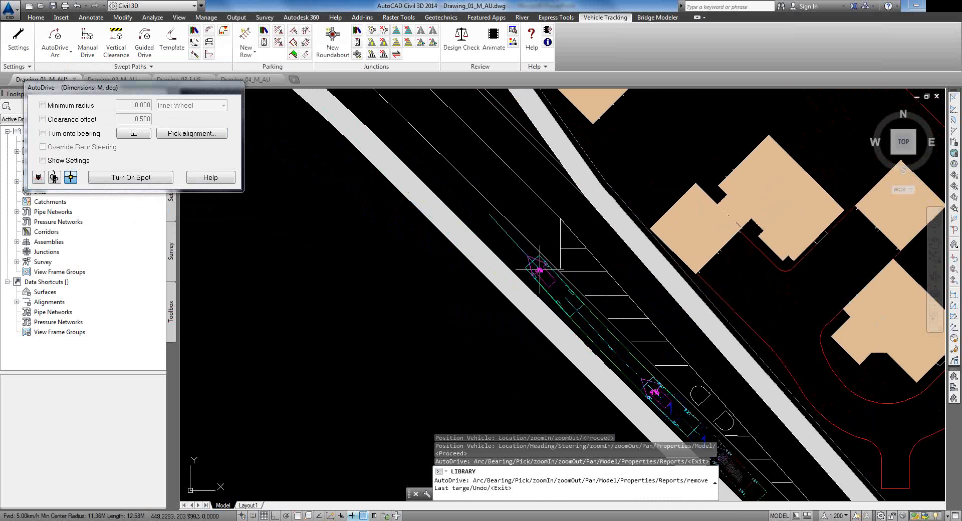
click(539, 273)
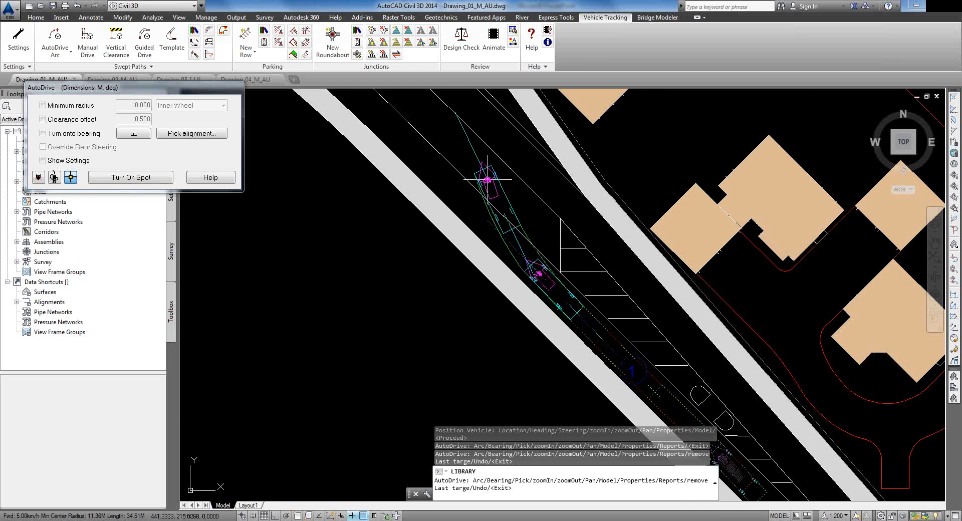
click(485, 177)
middle_drag(429, 118, 518, 276)
click(464, 217)
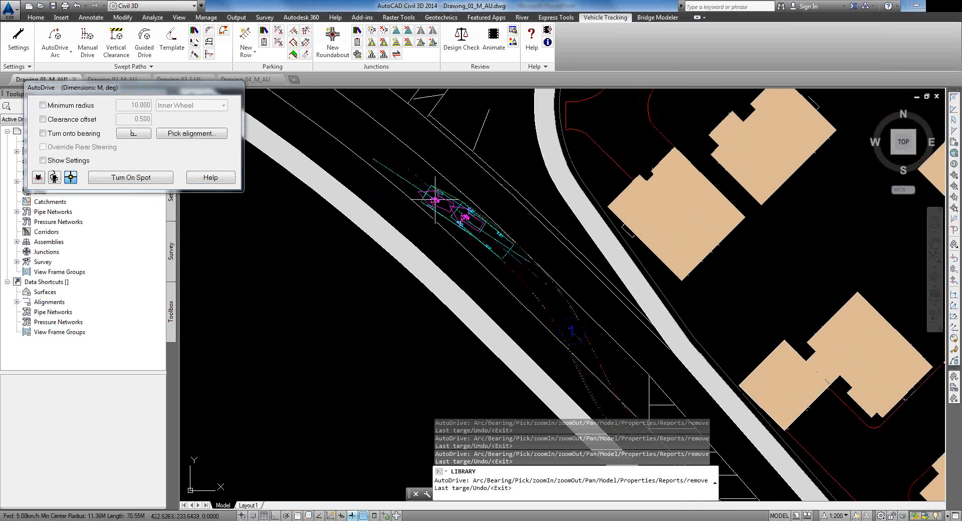
middle_drag(357, 137, 409, 258)
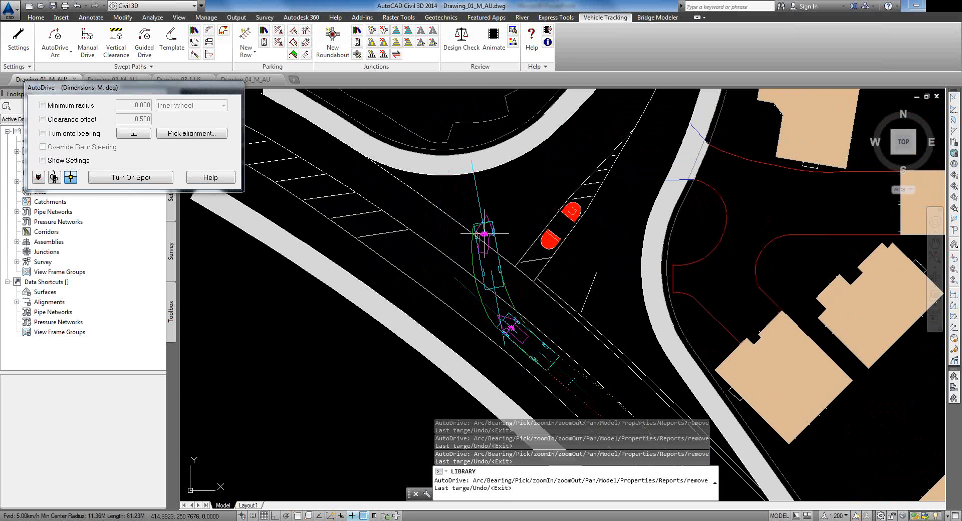
Step: Continue the swept path around the bend and north into the roundabout
click(495, 224)
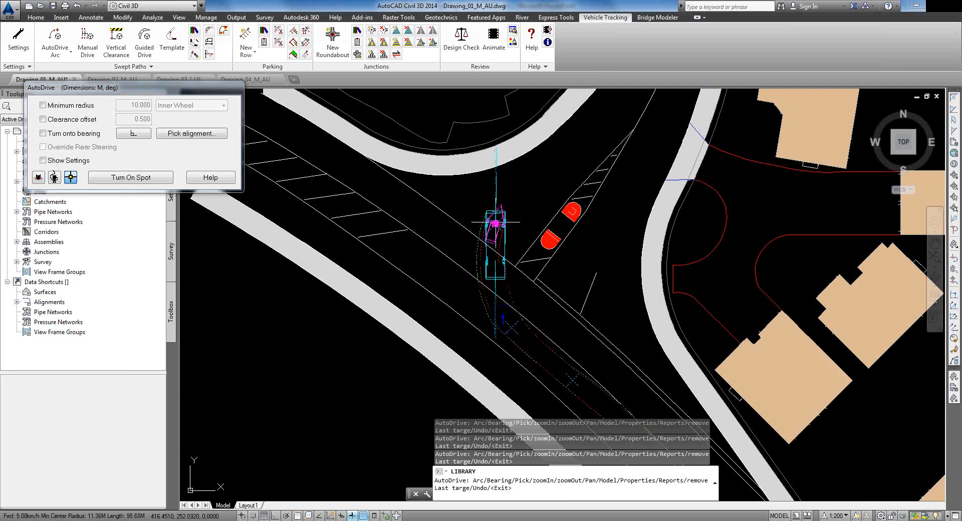
click(548, 172)
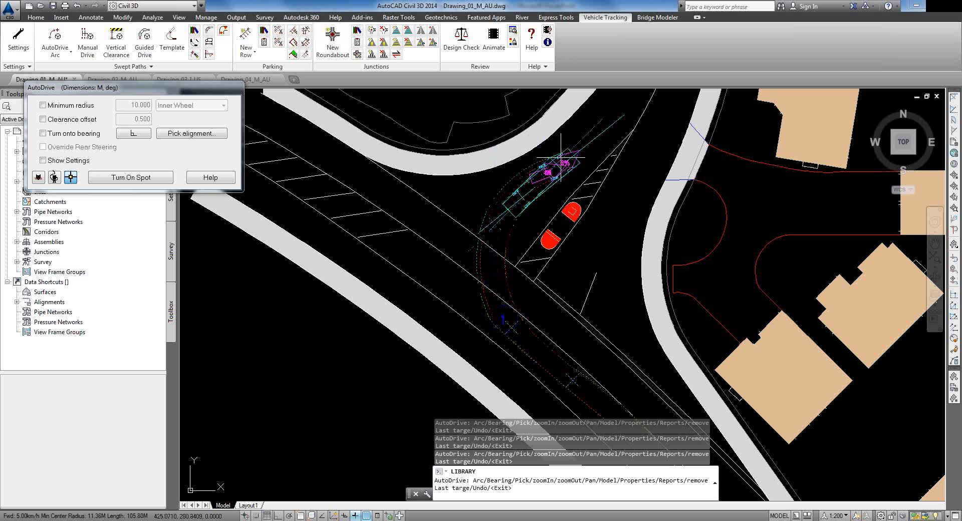
click(620, 105)
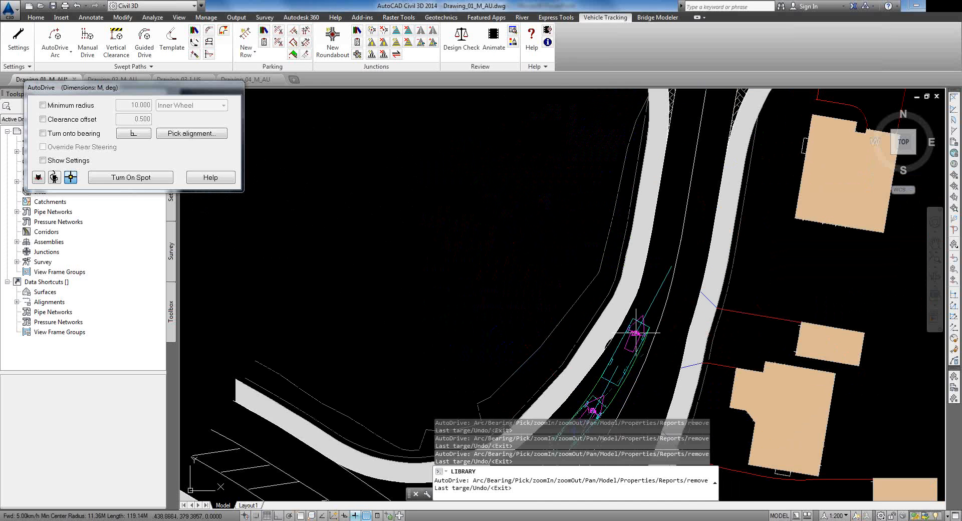
click(634, 333)
click(668, 227)
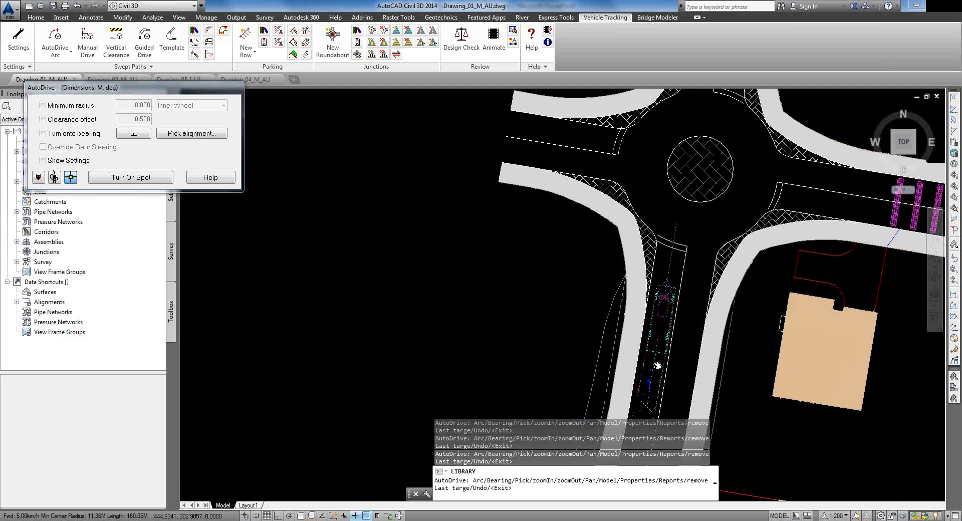
scroll(677, 286, up, 5)
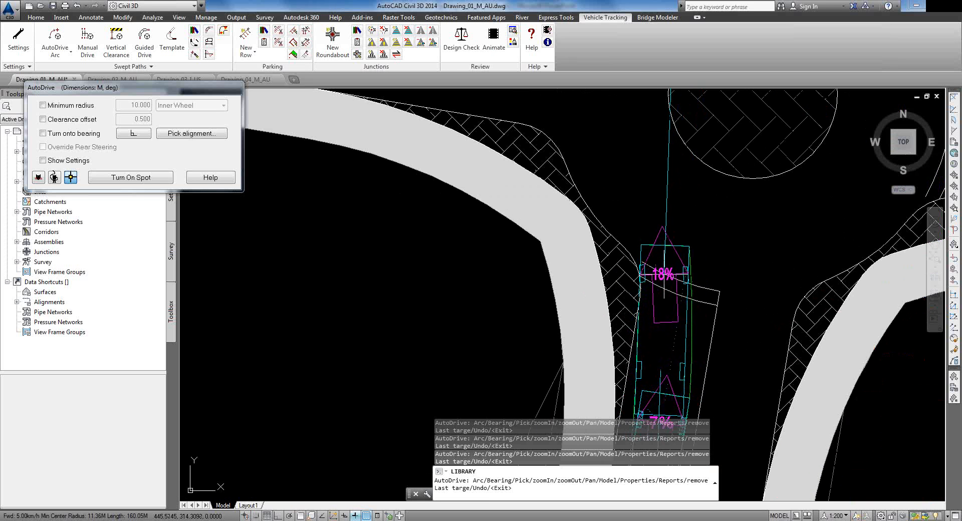
scroll(670, 273, down, 2)
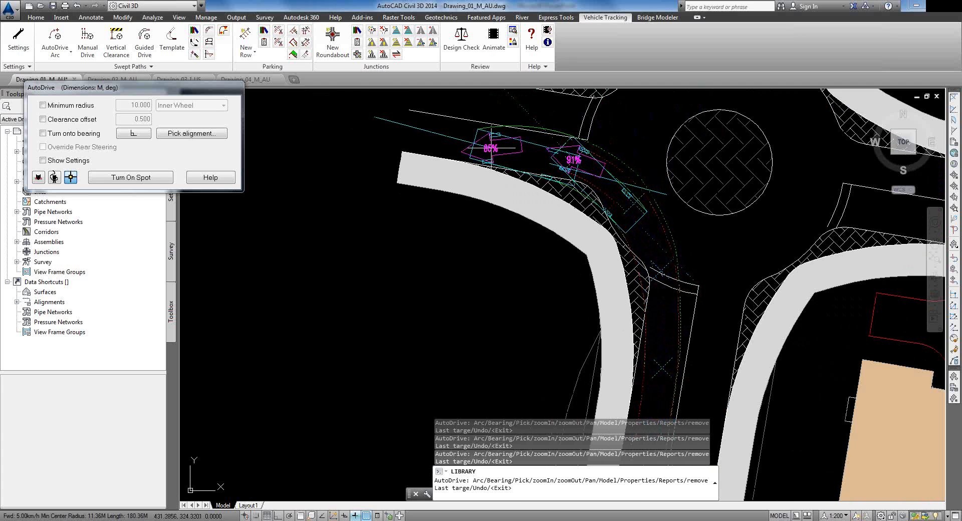
click(491, 147)
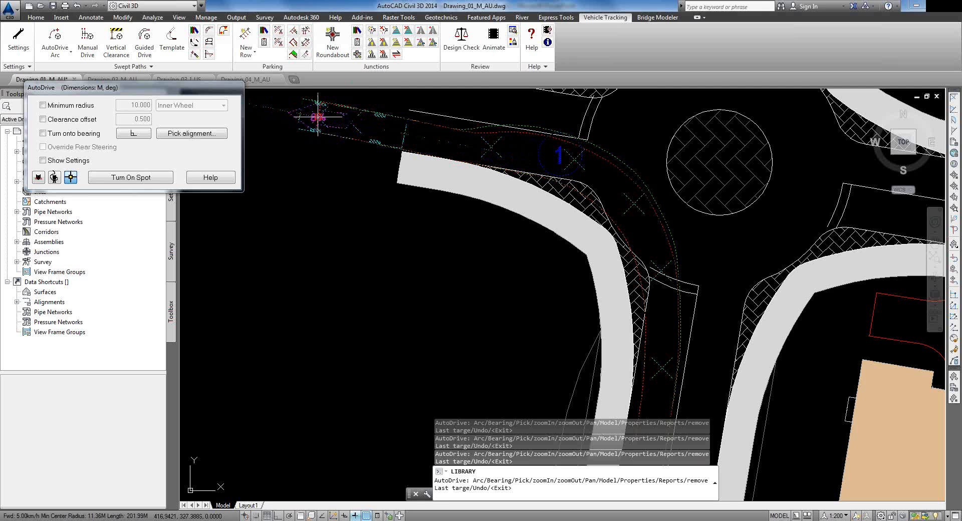
Step: End AutoDrive with the path on the southbound road beside the roundabout junction
double_click(318, 117)
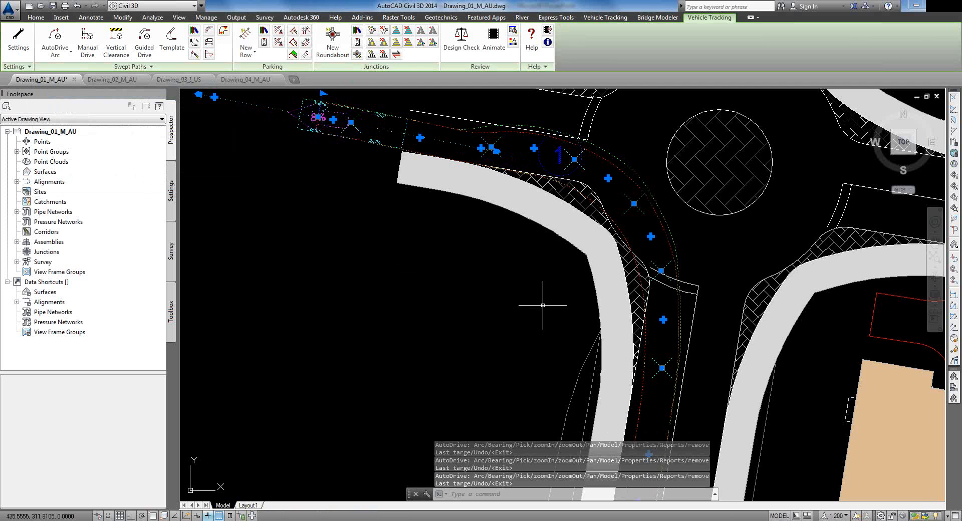
scroll(549, 271, down, 2)
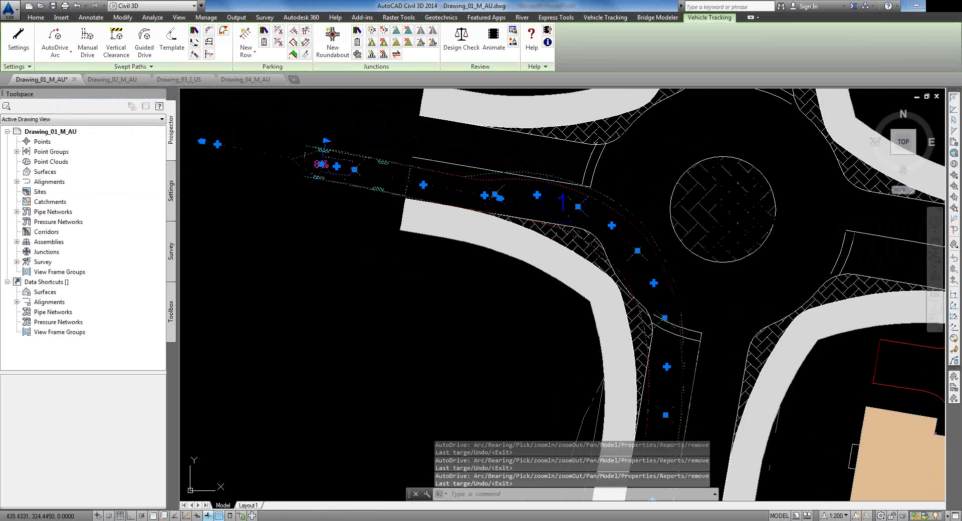
scroll(547, 197, up, 4)
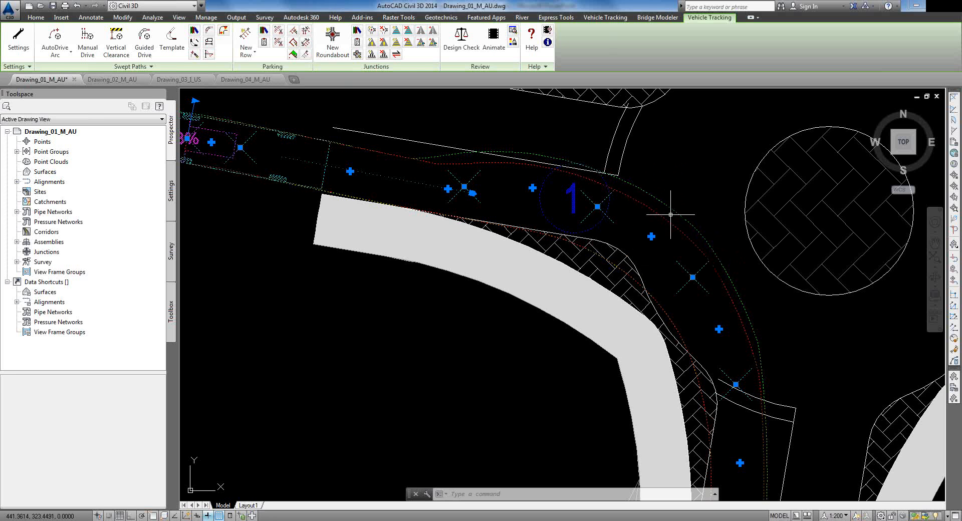
scroll(674, 232, down, 4)
Step: Pan and zoom to review the finished swept path beside the junction's red bollards
middle_drag(685, 407, 678, 156)
middle_drag(608, 385, 643, 135)
middle_drag(599, 425, 598, 422)
middle_drag(519, 231, 515, 223)
scroll(516, 224, down, 2)
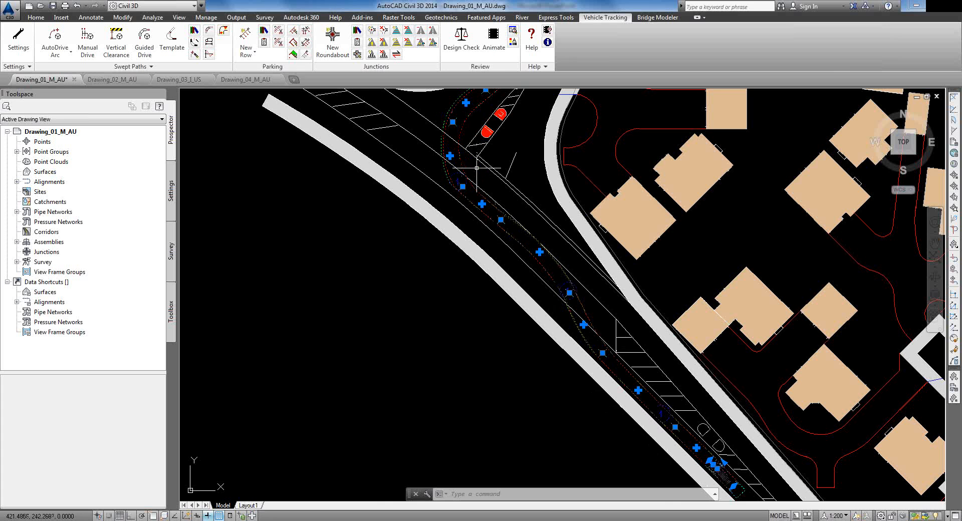
middle_drag(451, 155, 475, 232)
scroll(475, 233, up, 4)
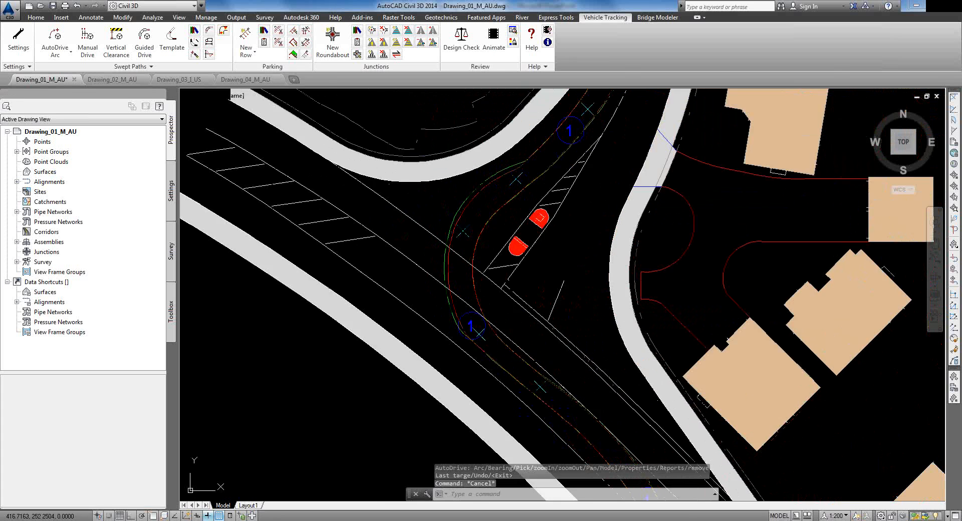
scroll(468, 221, down, 5)
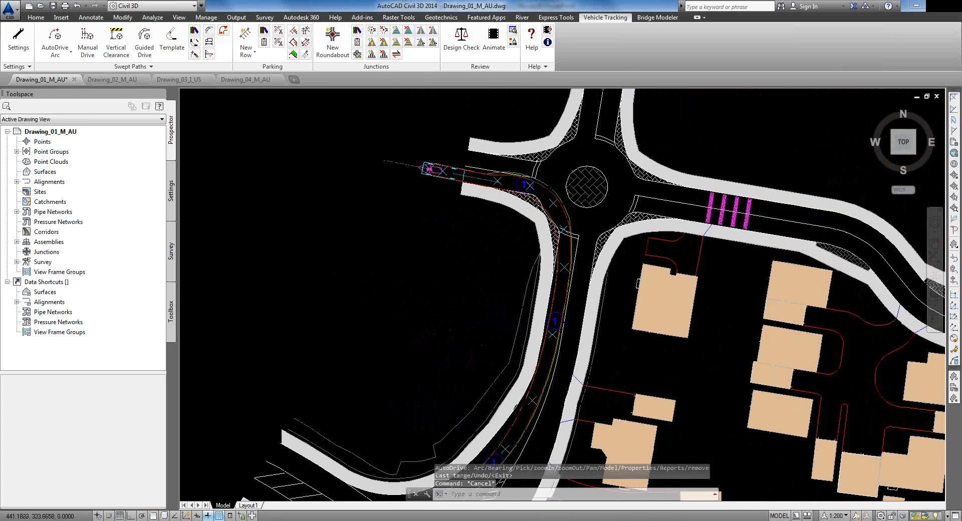
scroll(545, 184, up, 4)
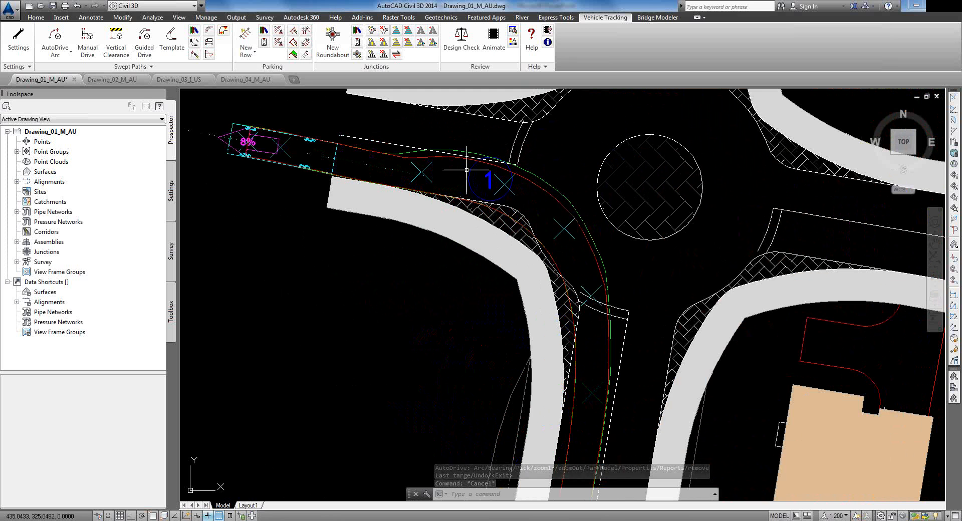
Step: Move the swept path's node grips along the bend near the roundabout to reshape the turn
click(495, 183)
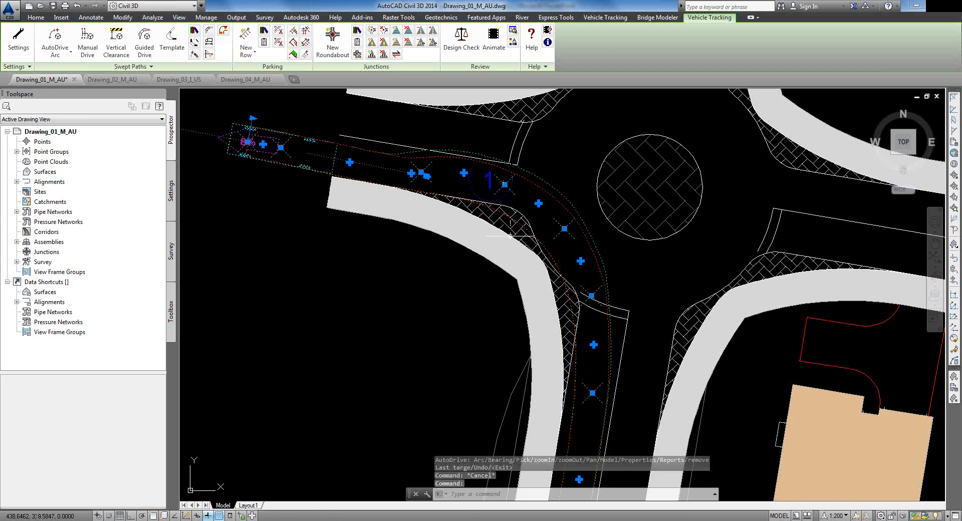
click(506, 184)
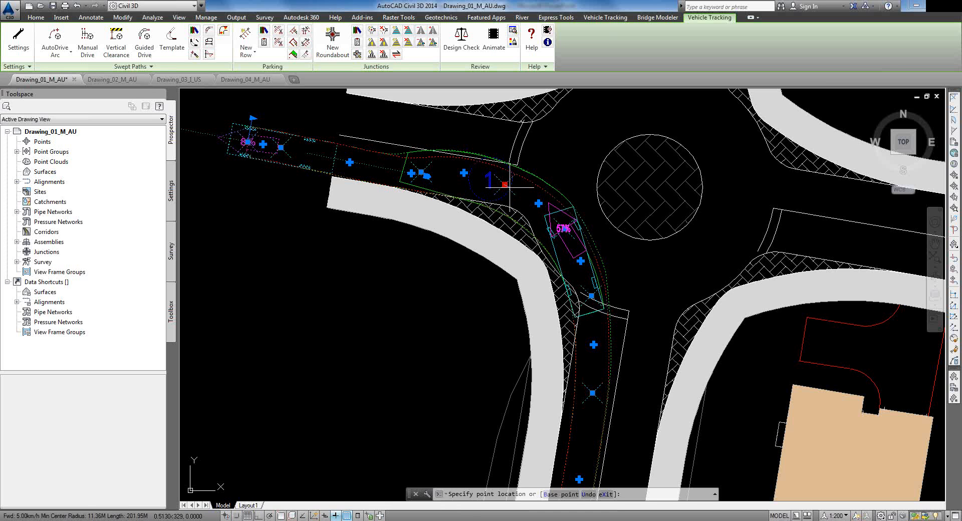
click(509, 187)
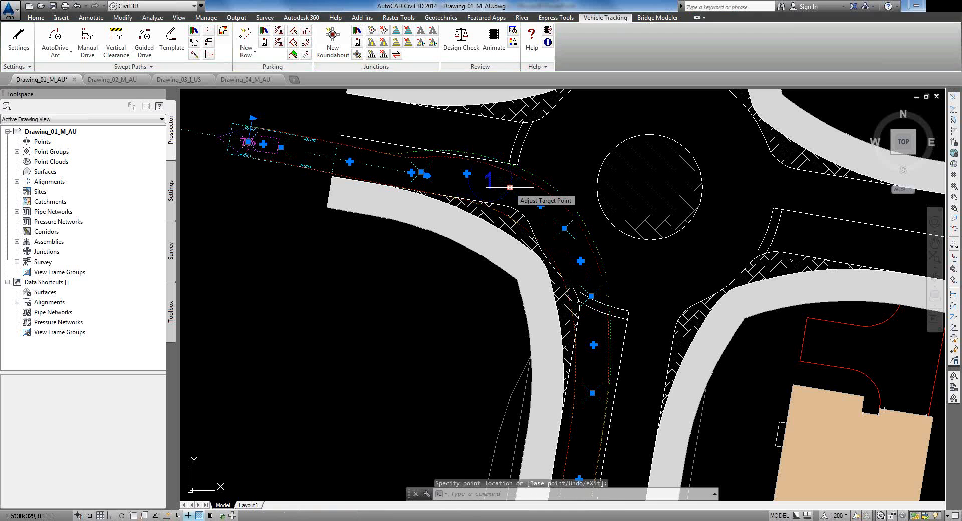
click(581, 261)
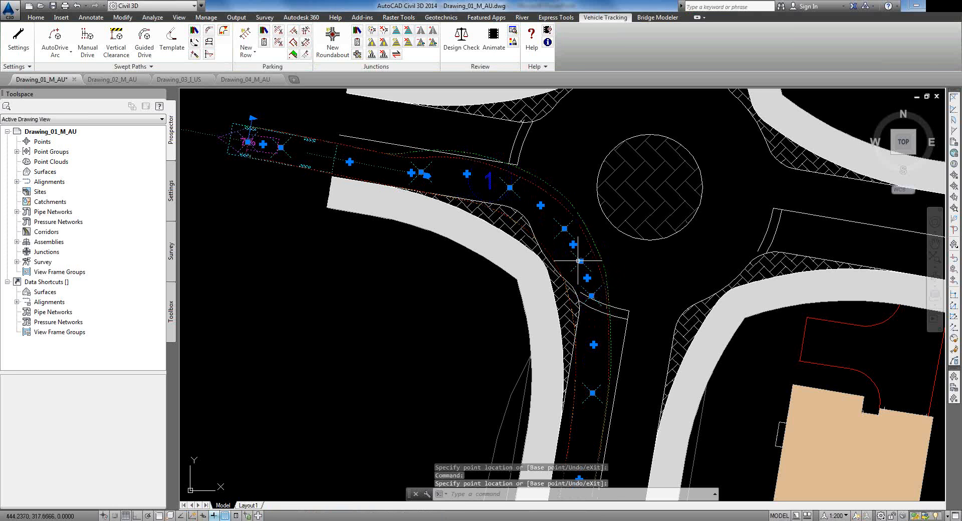
click(564, 229)
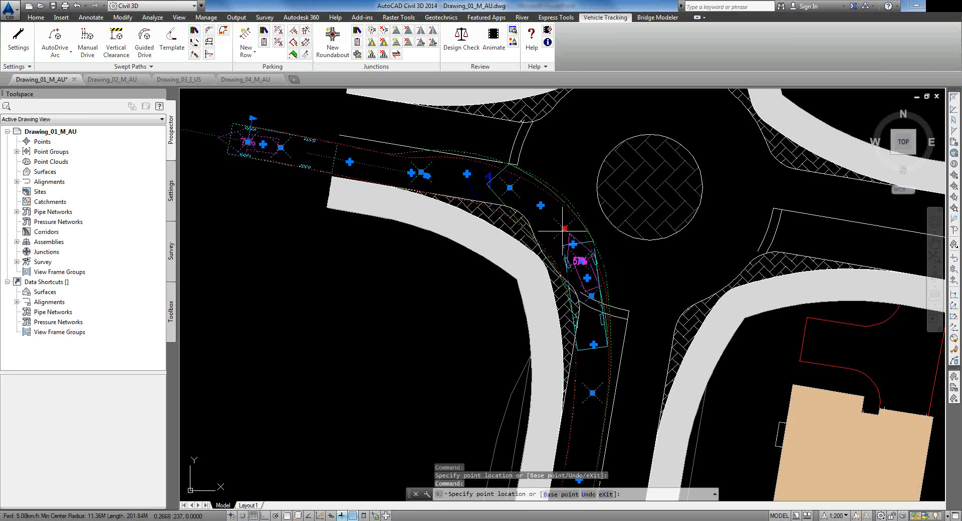
click(562, 231)
click(510, 188)
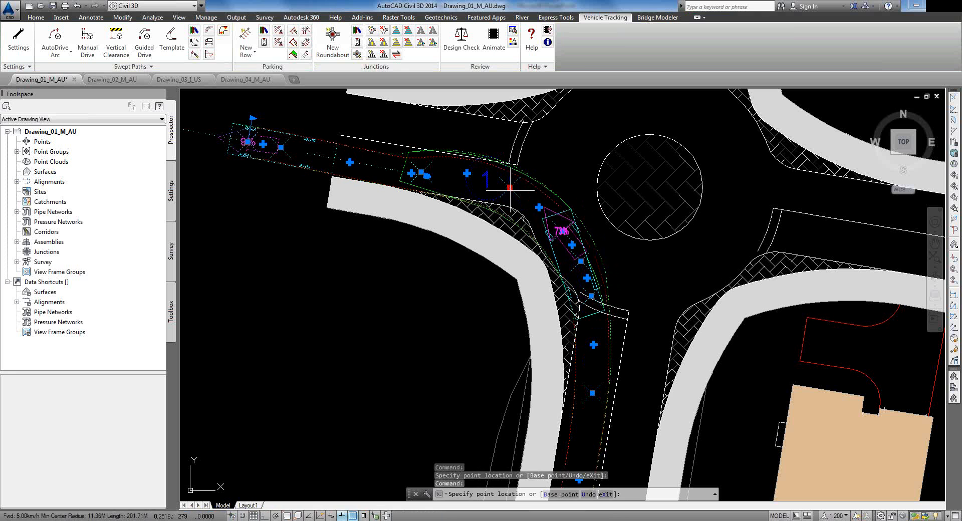
click(510, 193)
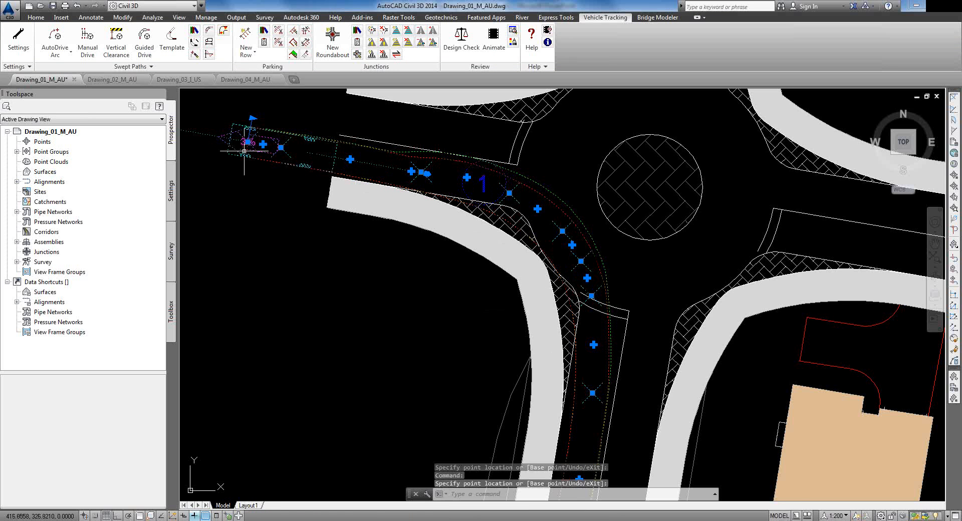
Step: Deselect the swept path and pan down to the lower road with bollards
scroll(269, 166, down, 2)
middle_drag(304, 218, 437, 90)
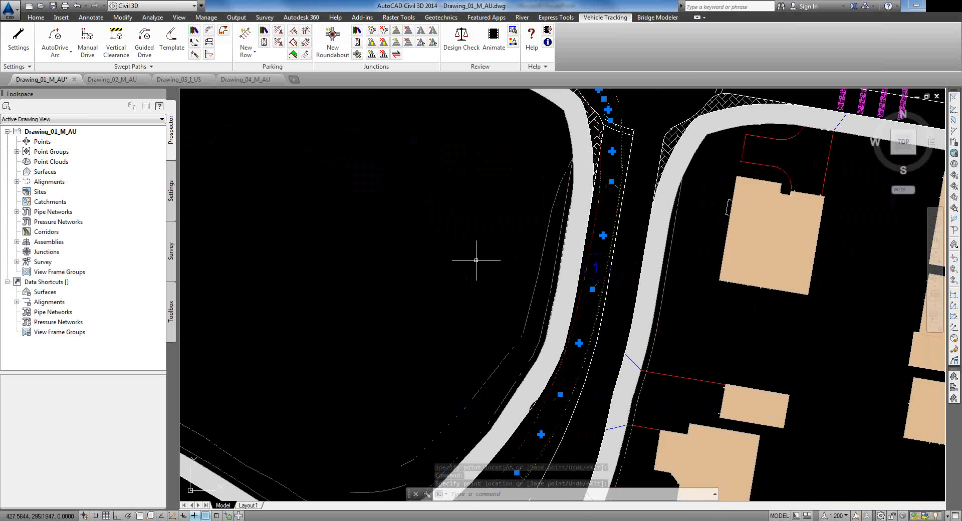
scroll(495, 323, down, 2)
middle_drag(482, 331, 520, 202)
key(Escape)
middle_drag(510, 445, 485, 216)
mouse_move(574, 383)
middle_down()
mouse_move(576, 365)
mouse_move(564, 371)
middle_up()
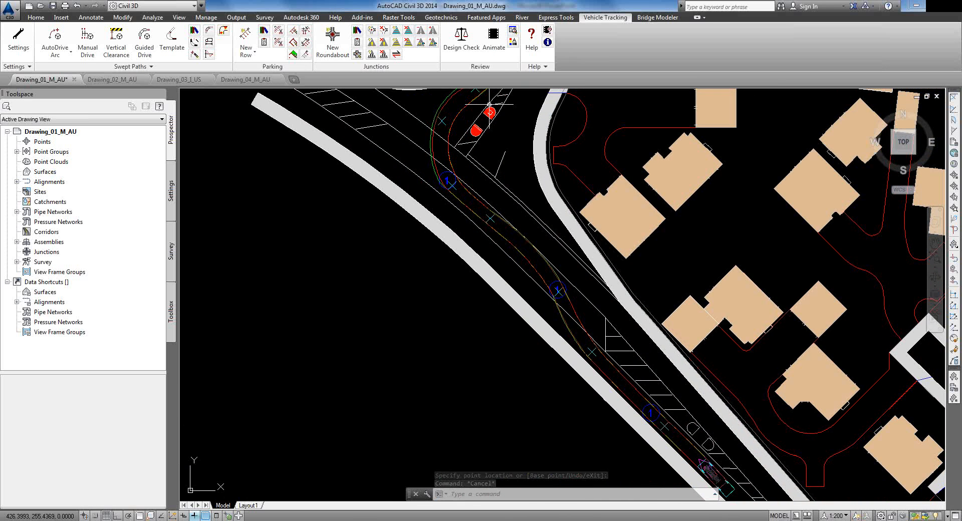
click(493, 41)
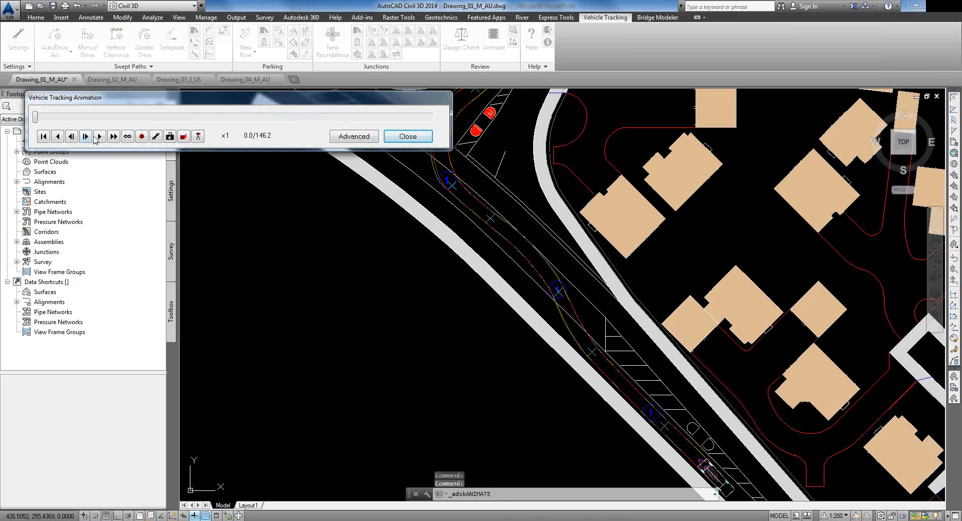
drag(39, 119, 166, 144)
scroll(449, 266, up, 2)
scroll(449, 267, down, 3)
scroll(448, 270, down, 4)
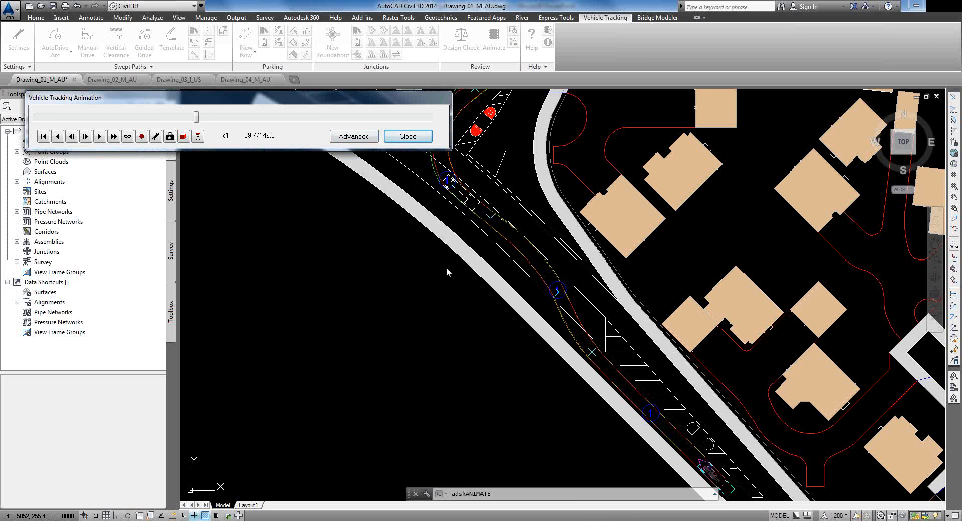
drag(317, 103, 307, 48)
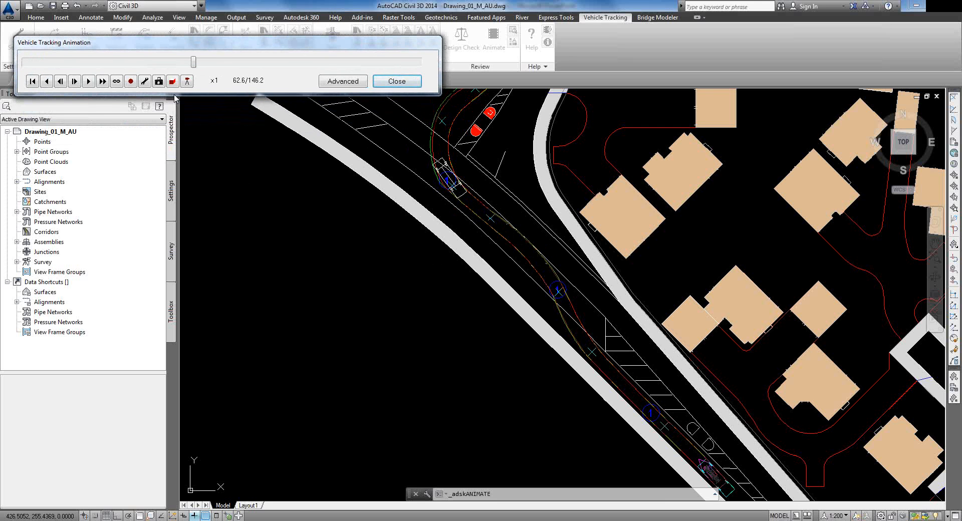
drag(194, 64, 193, 86)
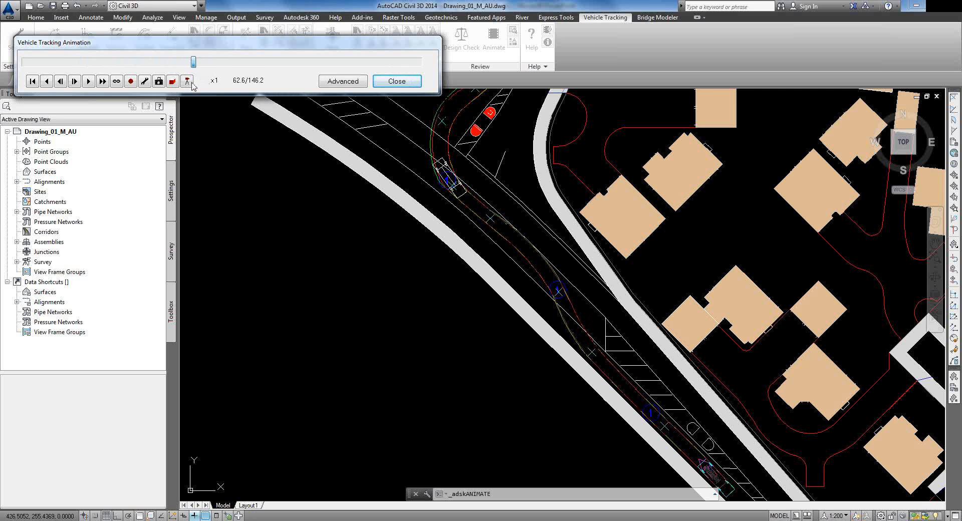
click(381, 82)
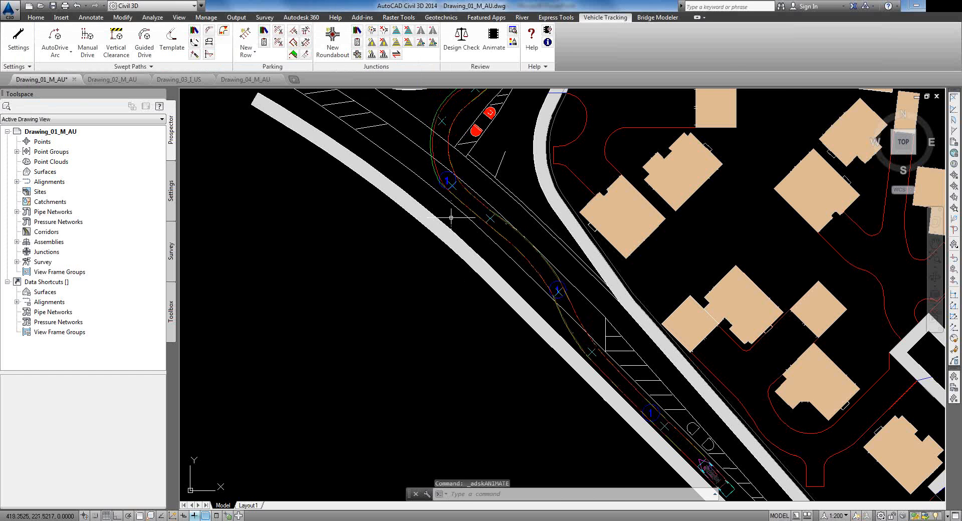
scroll(451, 215, down, 4)
scroll(433, 205, up, 6)
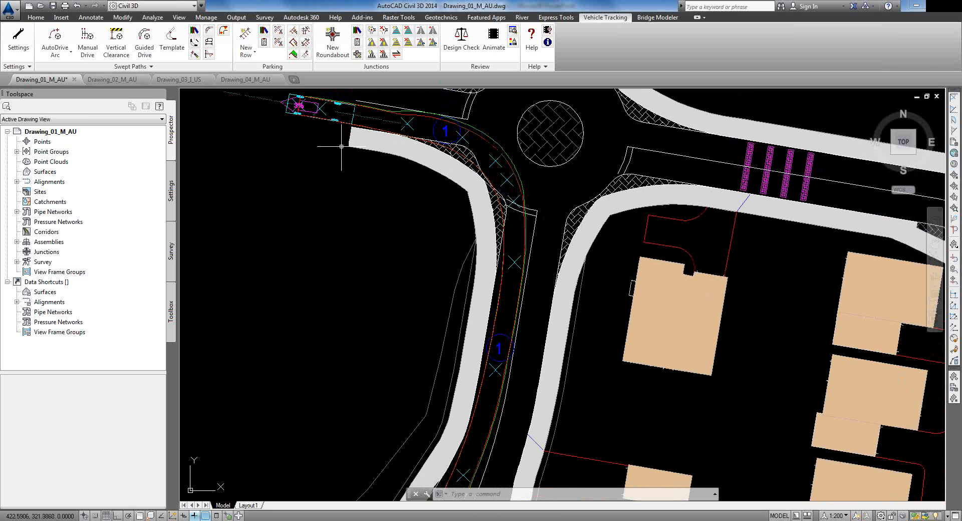
middle_drag(322, 146, 420, 155)
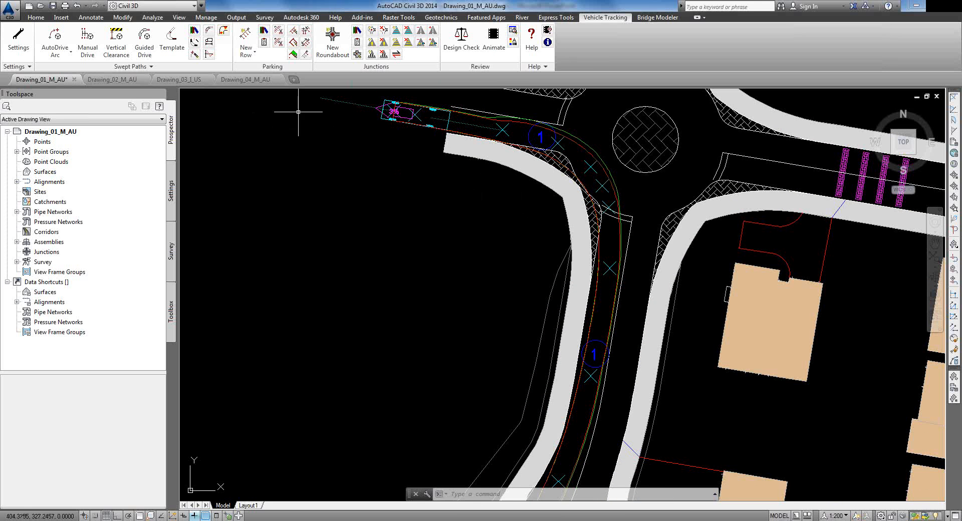
click(210, 57)
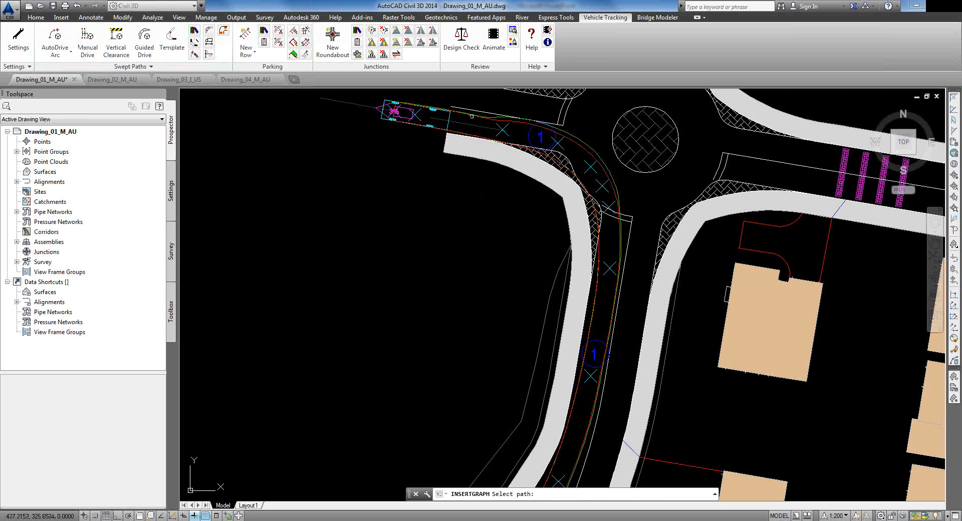
click(472, 115)
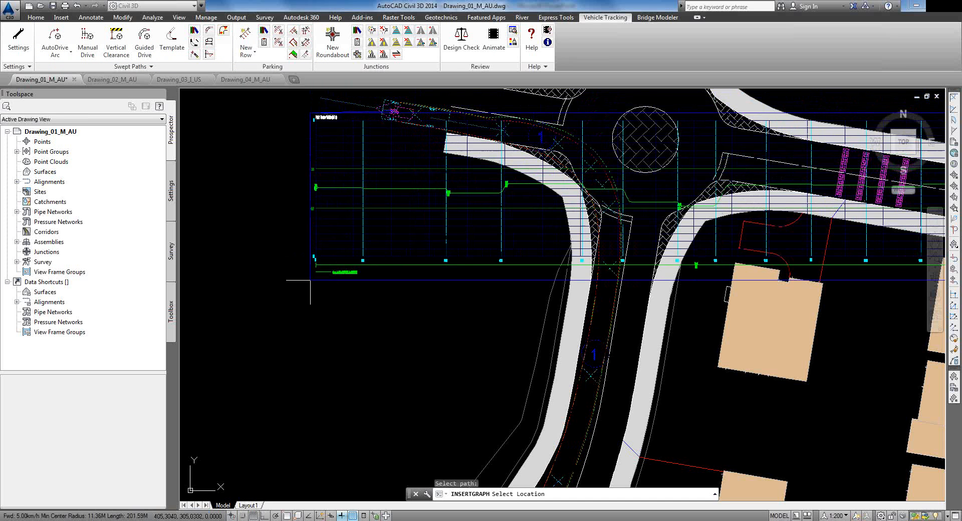
scroll(307, 282, down, 2)
middle_drag(279, 317, 605, 255)
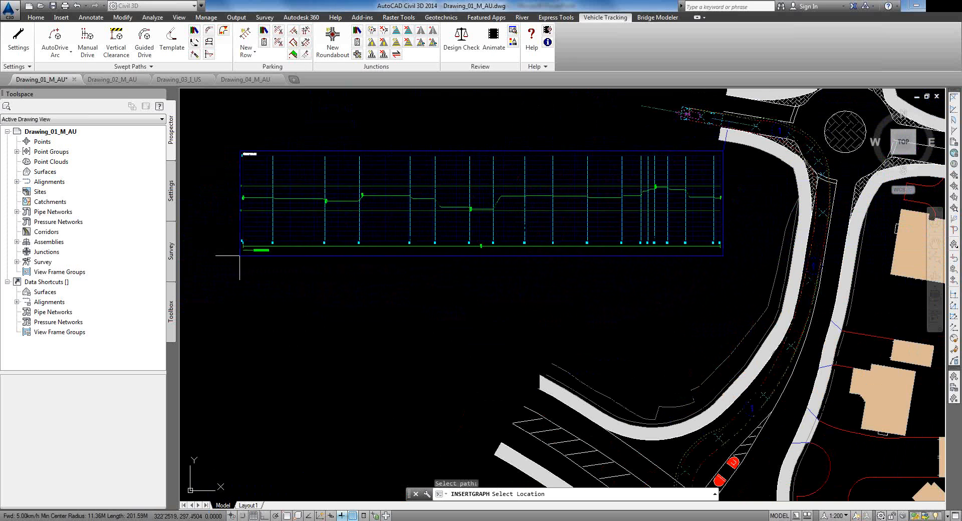
click(215, 256)
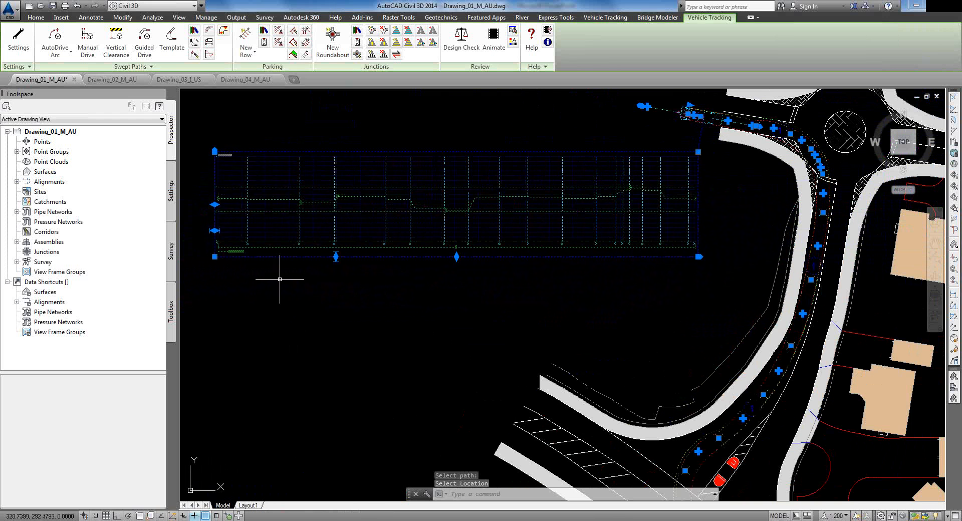
key(Escape)
scroll(318, 204, up, 5)
middle_drag(333, 223, 600, 203)
scroll(616, 197, up, 2)
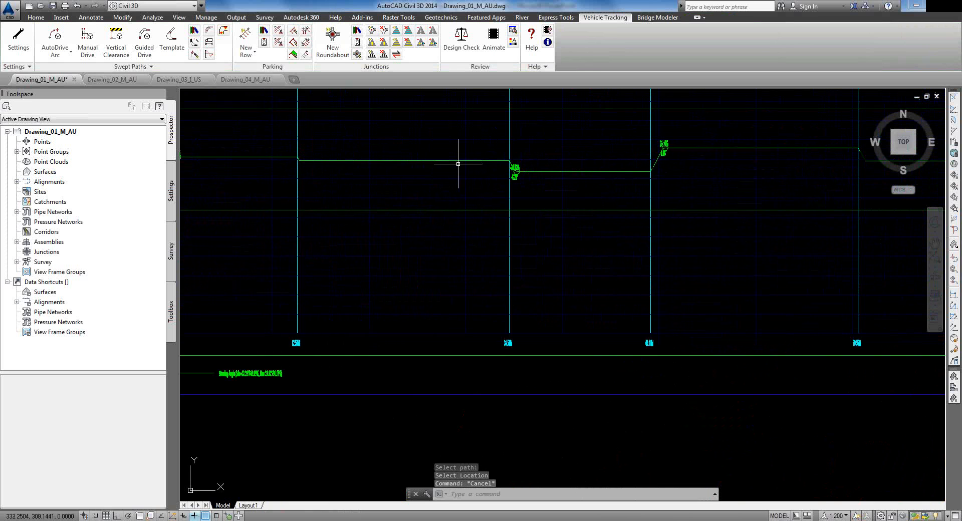
scroll(458, 161, down, 2)
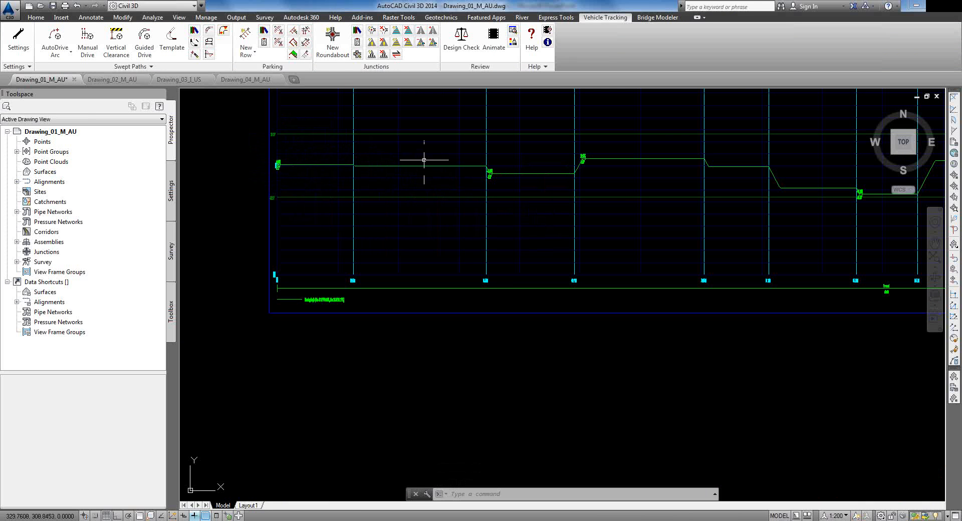
middle_drag(677, 165, 569, 176)
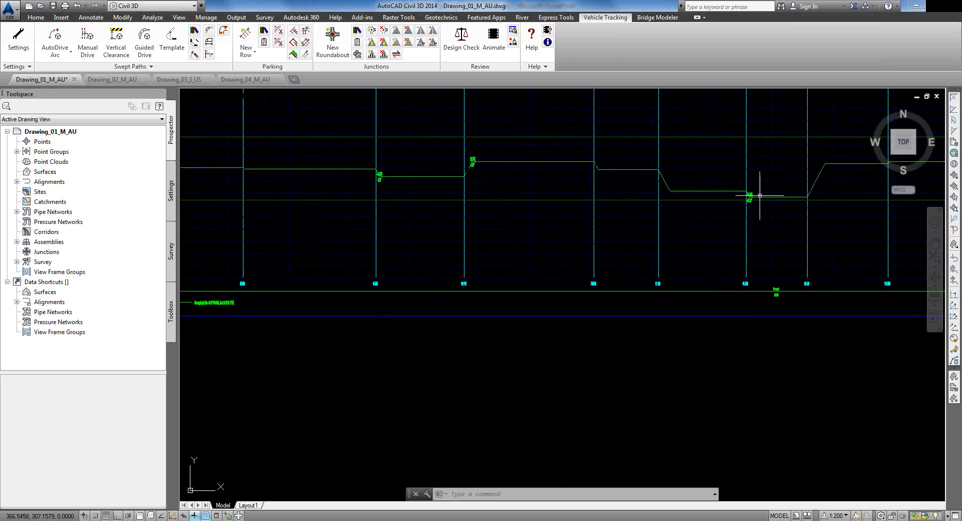
scroll(729, 196, up, 5)
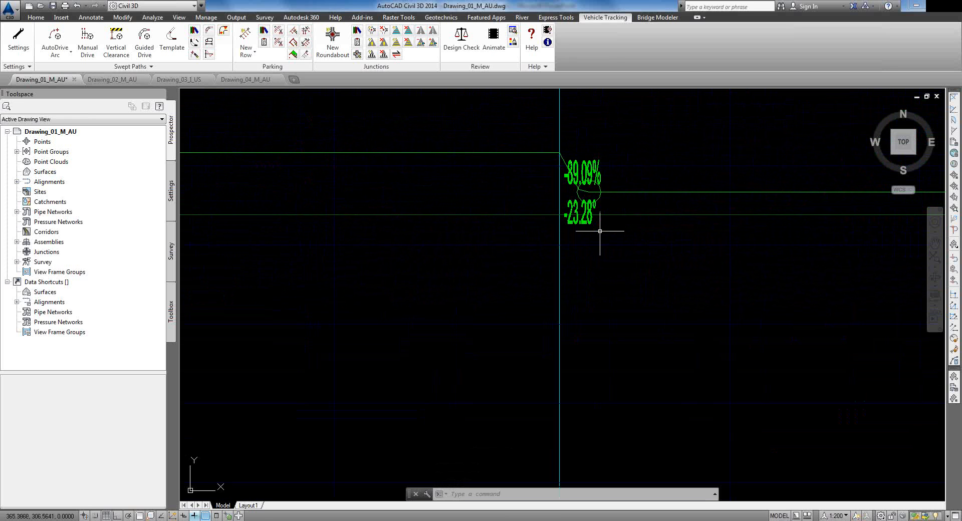
scroll(623, 221, down, 4)
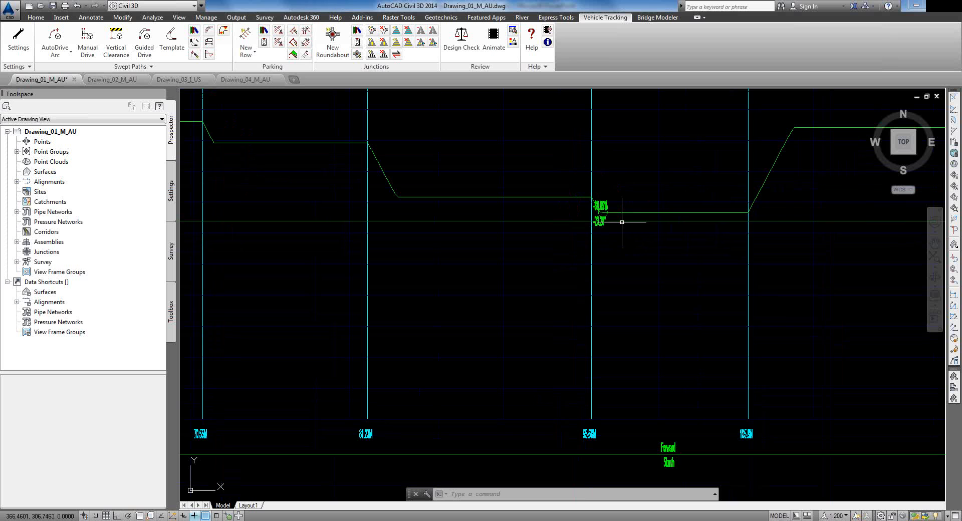
middle_drag(753, 232, 304, 252)
scroll(344, 253, down, 4)
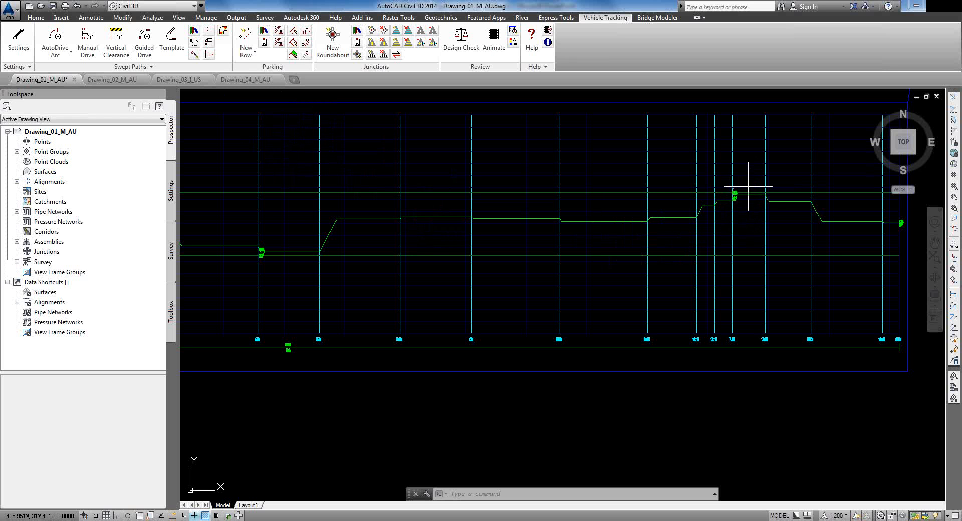
mouse_move(555, 228)
middle_down()
mouse_move(554, 239)
mouse_move(505, 247)
middle_up()
scroll(505, 247, down, 4)
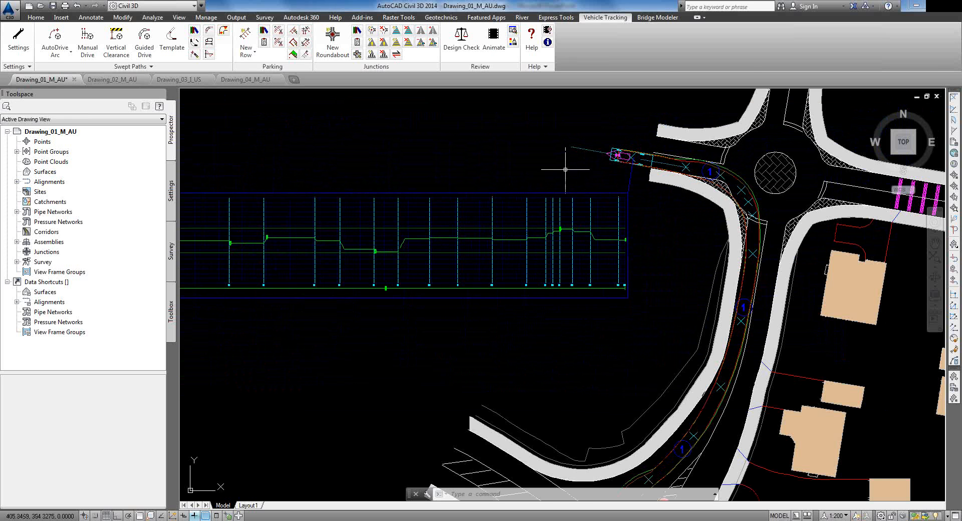
click(448, 45)
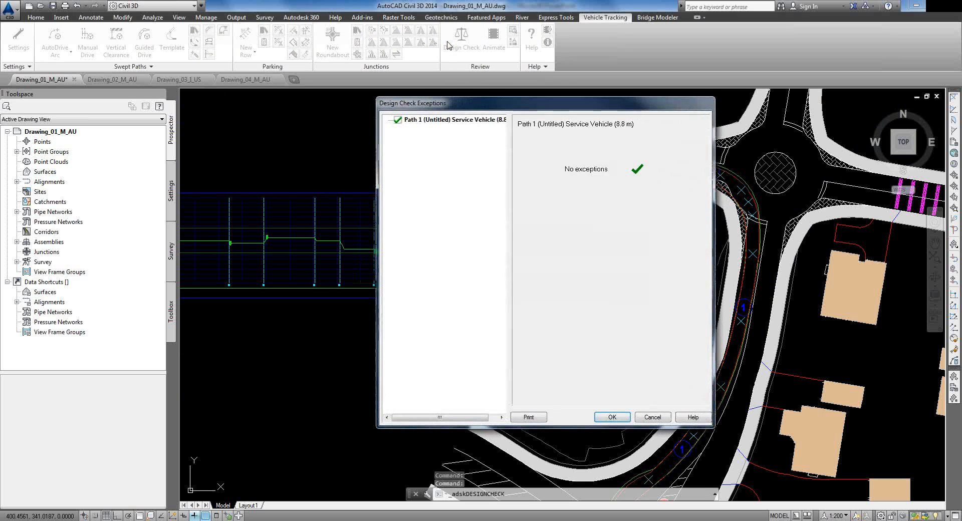
drag(478, 106, 737, 104)
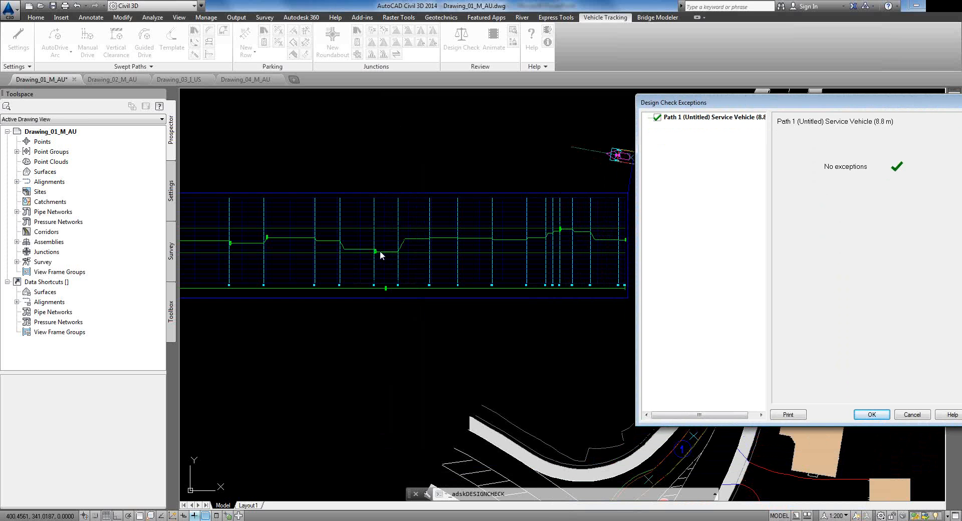
click(873, 415)
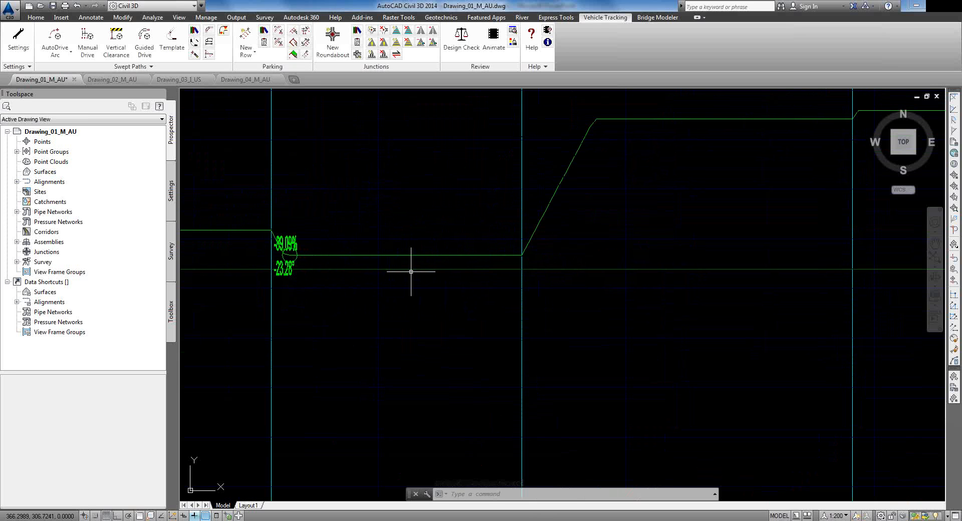
scroll(366, 283, down, 5)
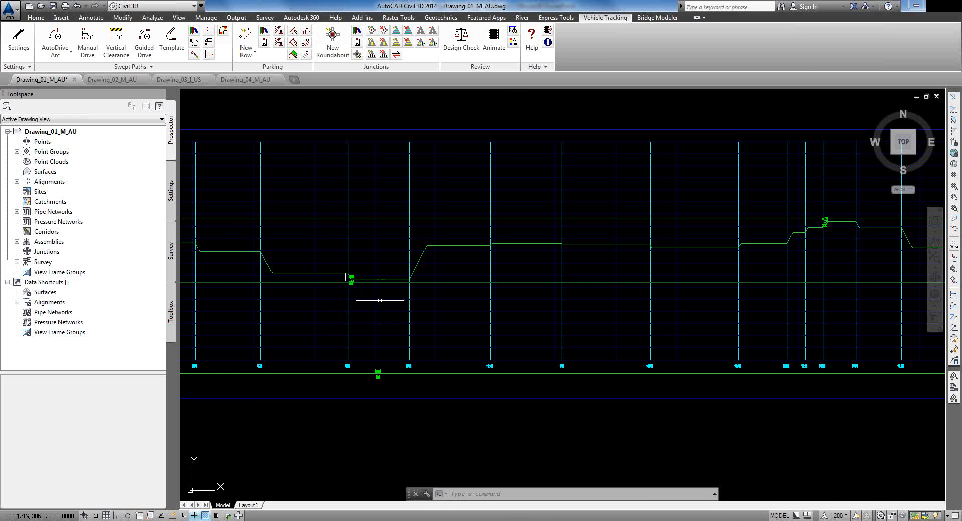
scroll(361, 280, down, 2)
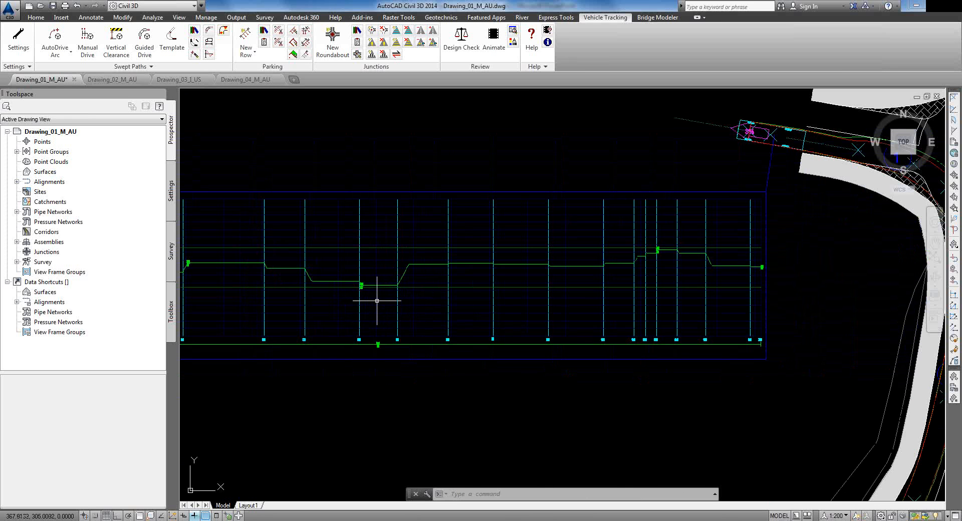
middle_drag(629, 420, 586, 259)
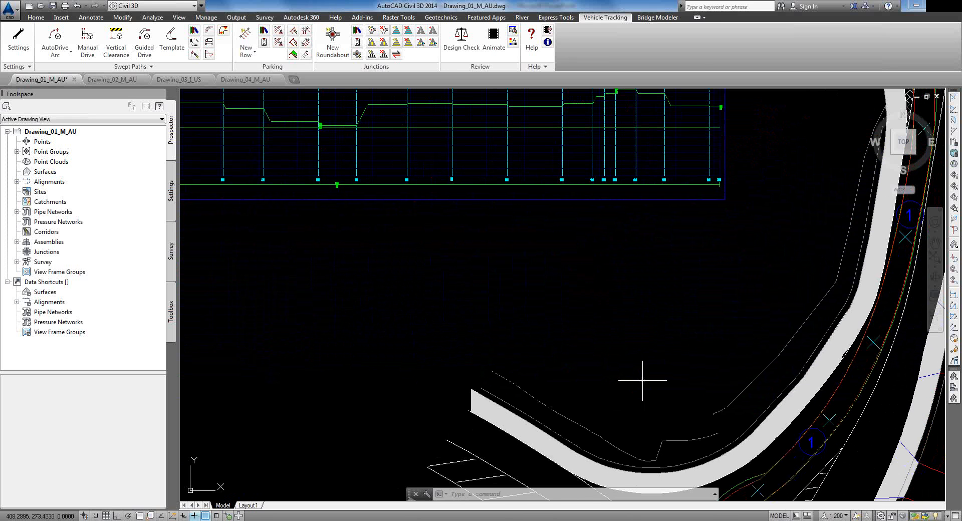
middle_drag(583, 326, 525, 477)
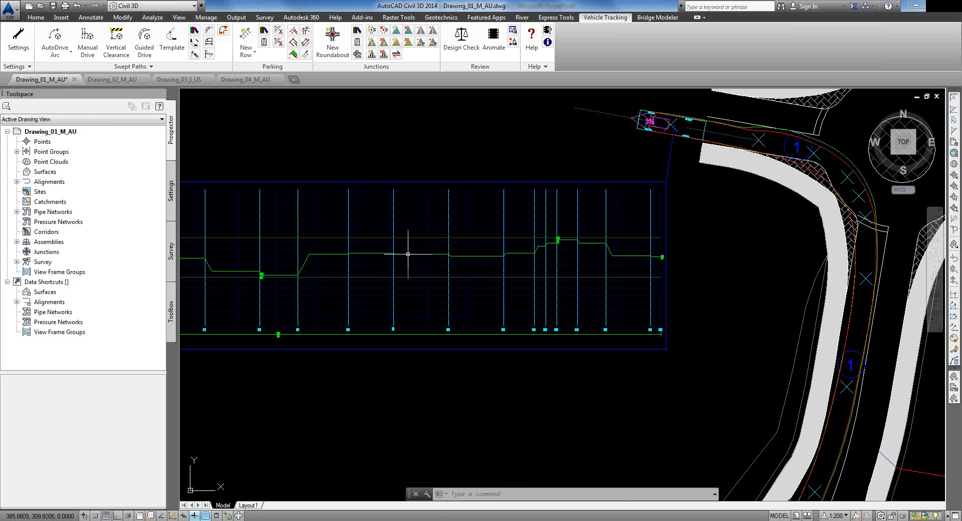
mouse_move(503, 255)
scroll(573, 230, down, 5)
middle_drag(552, 293, 513, 249)
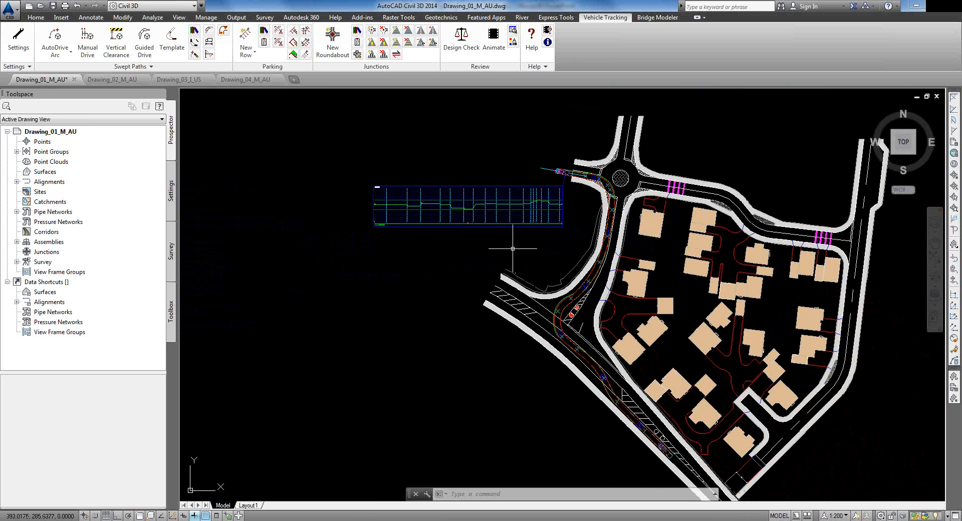
click(111, 80)
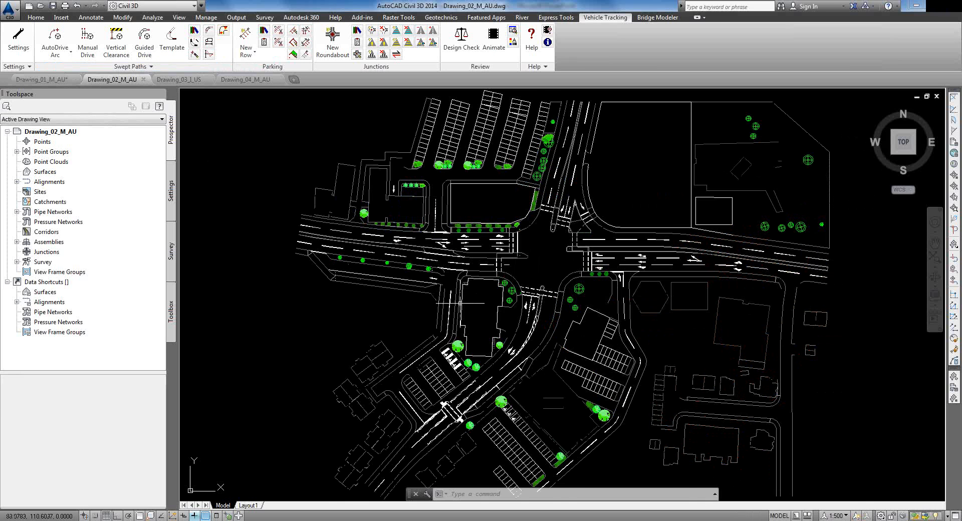
Step: Zoom and pan Drawing_02_M_AU to frame the central junction and car park
scroll(481, 291, up, 3)
mouse_move(481, 292)
middle_down()
mouse_move(566, 269)
mouse_move(563, 377)
middle_up()
scroll(544, 139, up, 2)
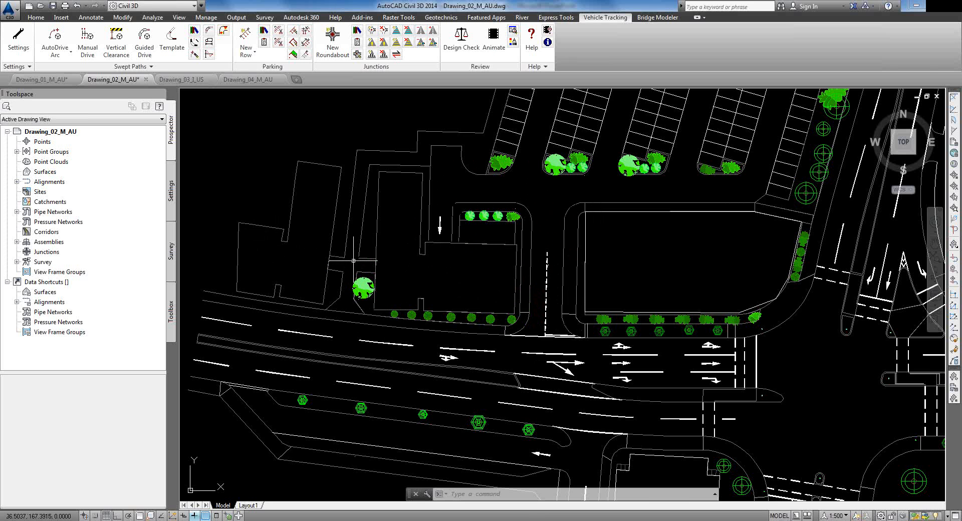
Step: Start AutoDrive Arc with the Service Vehicle (8.8 m), declining to make it the default
click(56, 35)
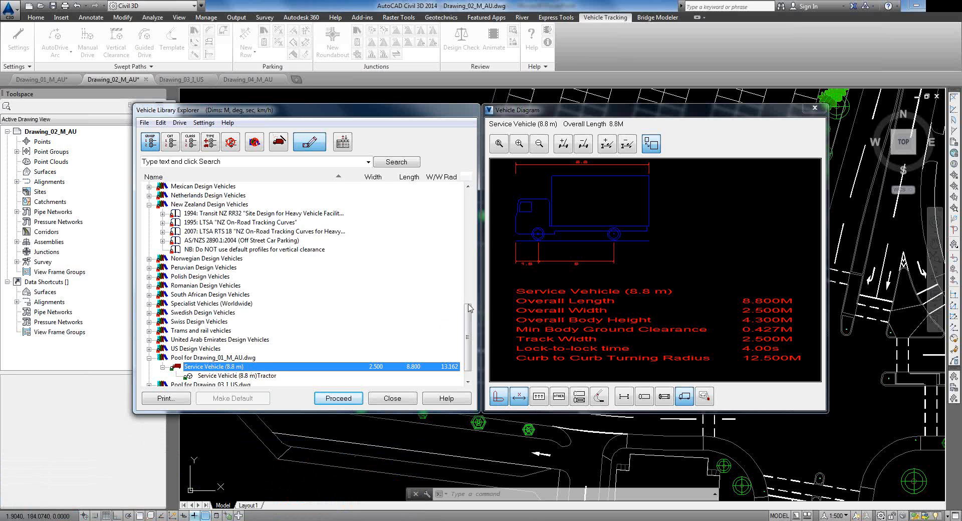
drag(468, 318, 472, 199)
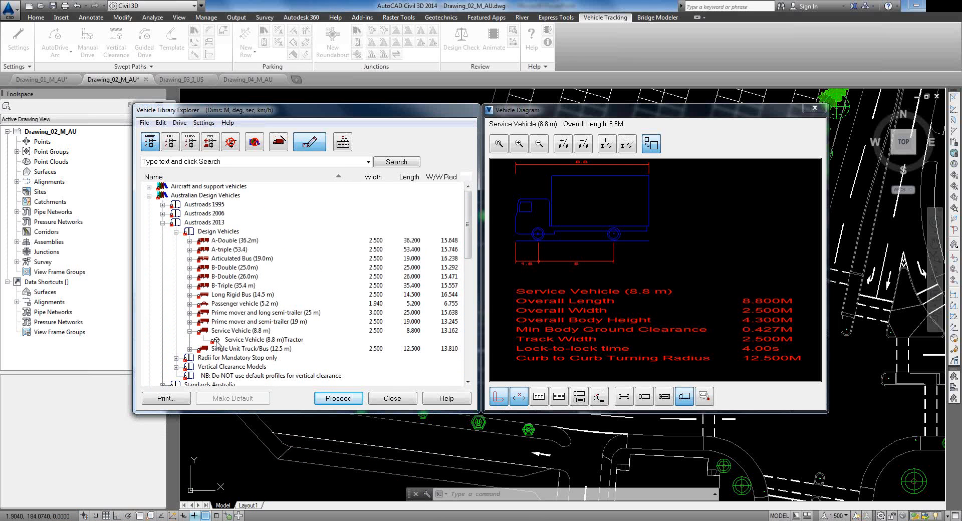
click(223, 331)
click(337, 399)
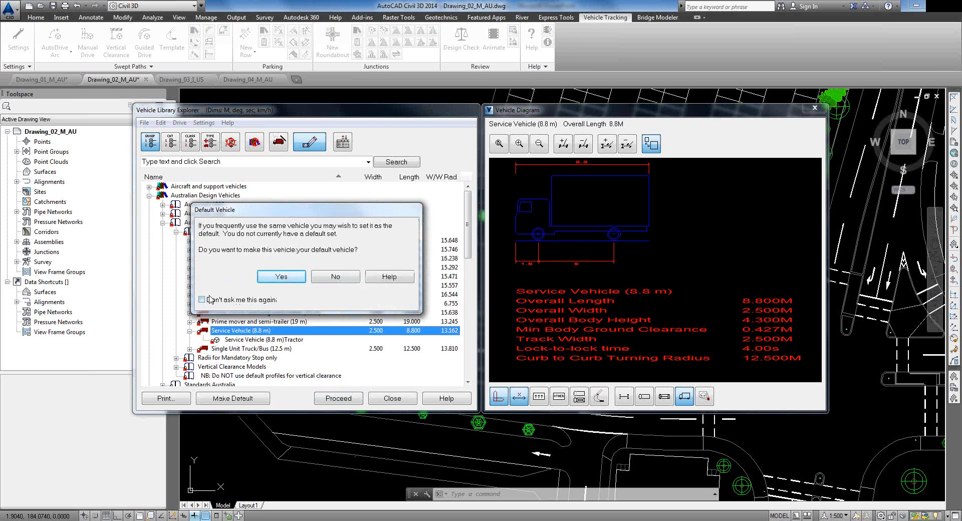
click(319, 279)
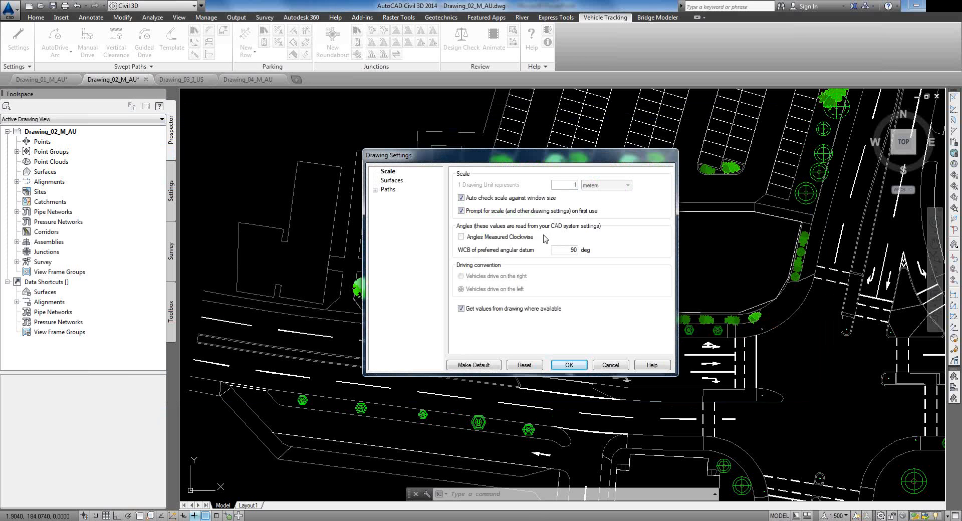
click(569, 366)
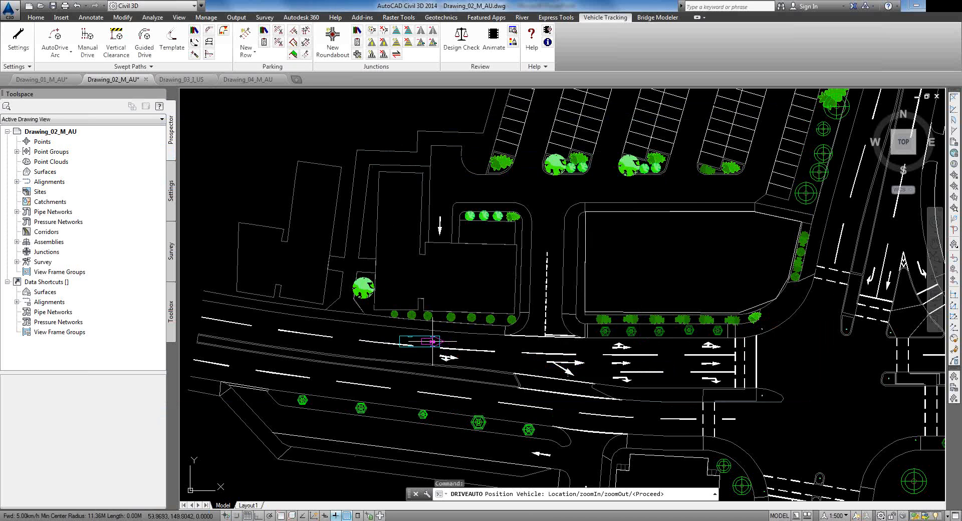
Step: Place the service vehicle in the main road lane and drive it east
scroll(418, 327, up, 5)
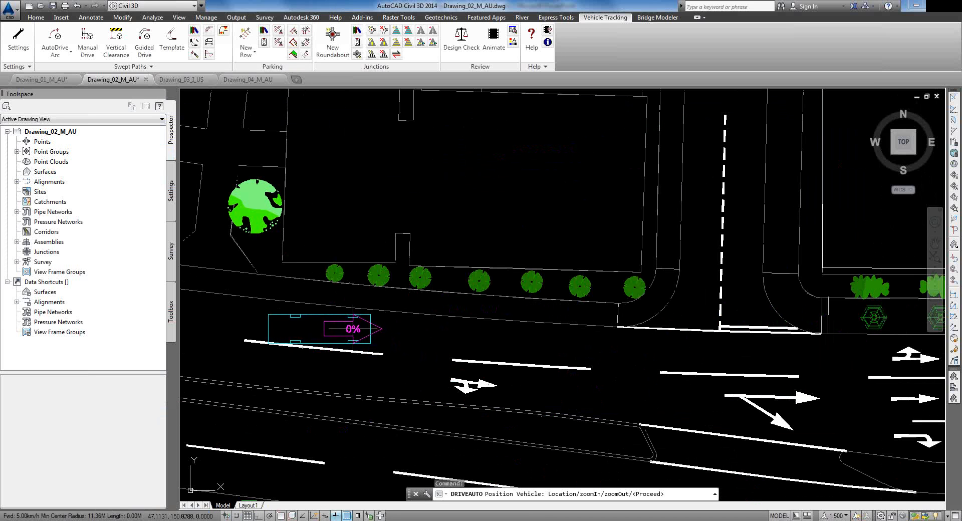
click(354, 327)
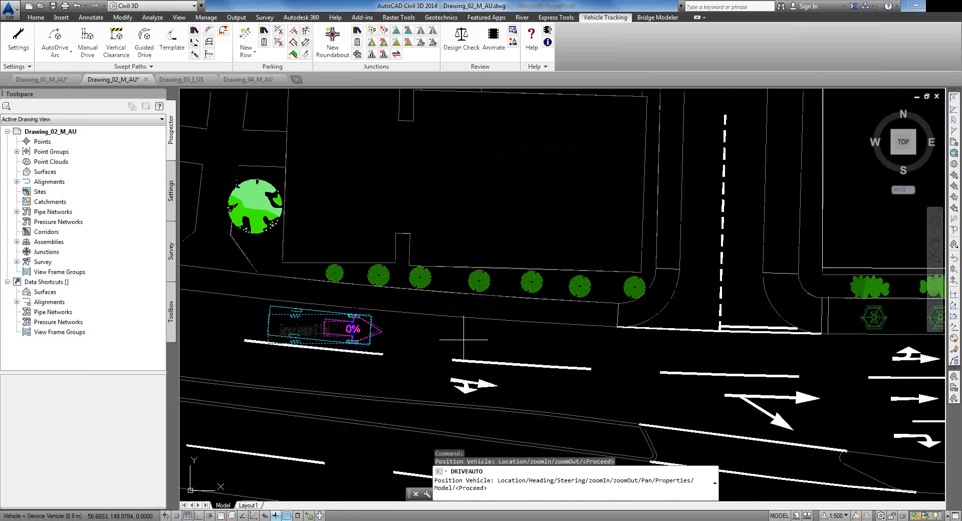
click(118, 193)
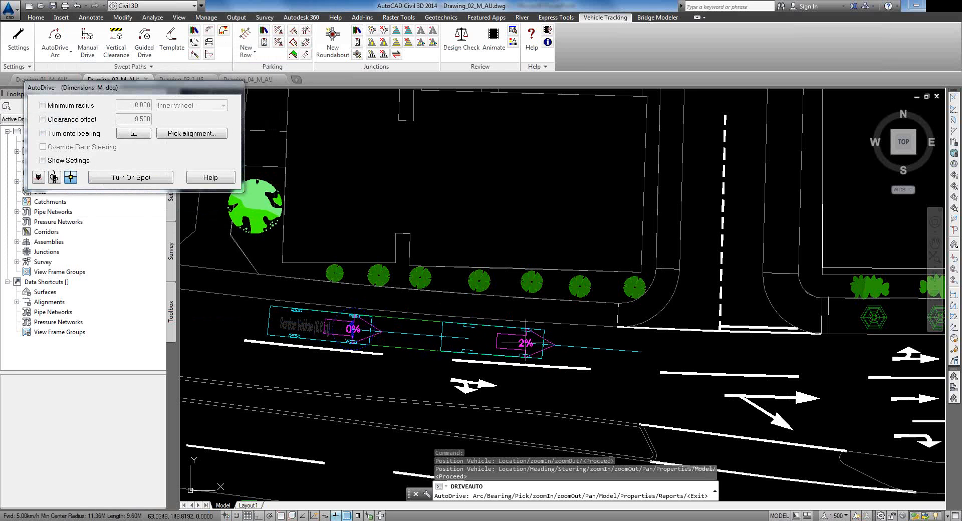
click(526, 342)
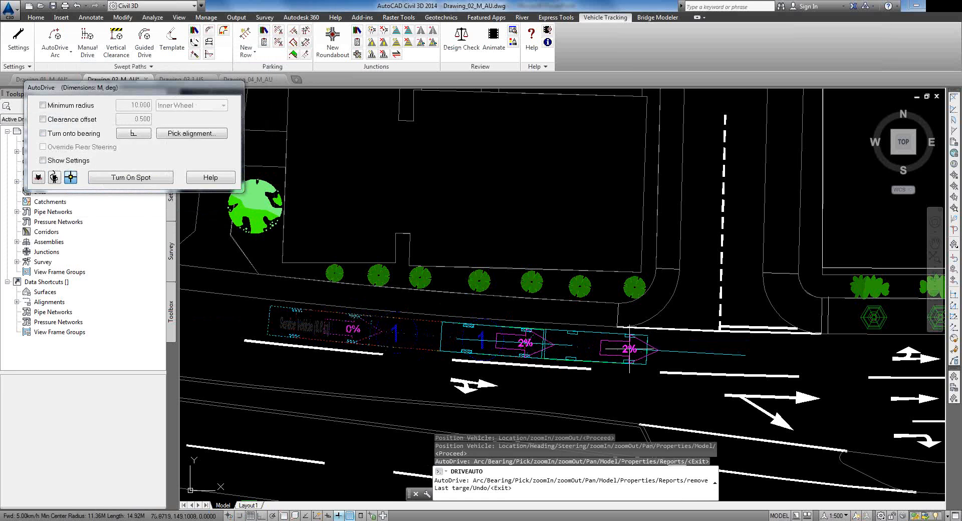
click(630, 348)
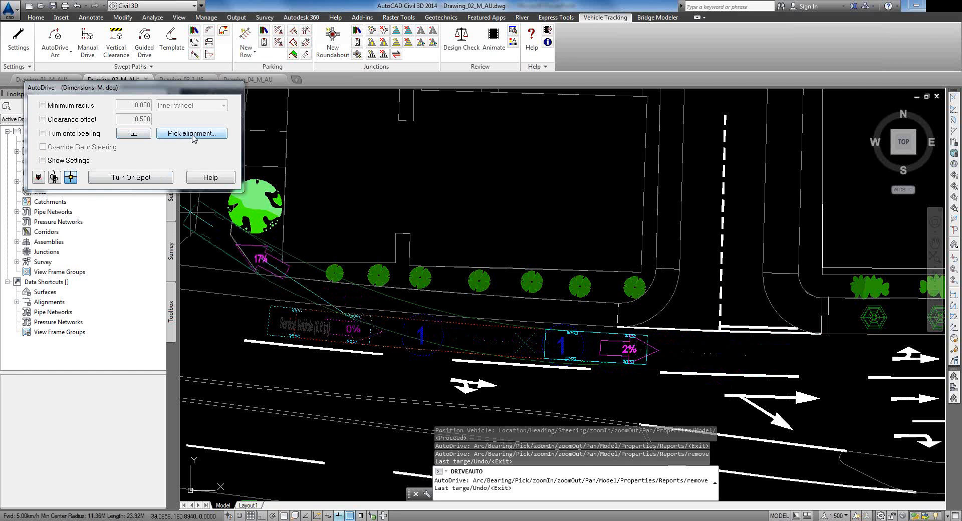
Step: Turn the vehicle north into the side street by following the dashed-line alignment
scroll(694, 341, down, 2)
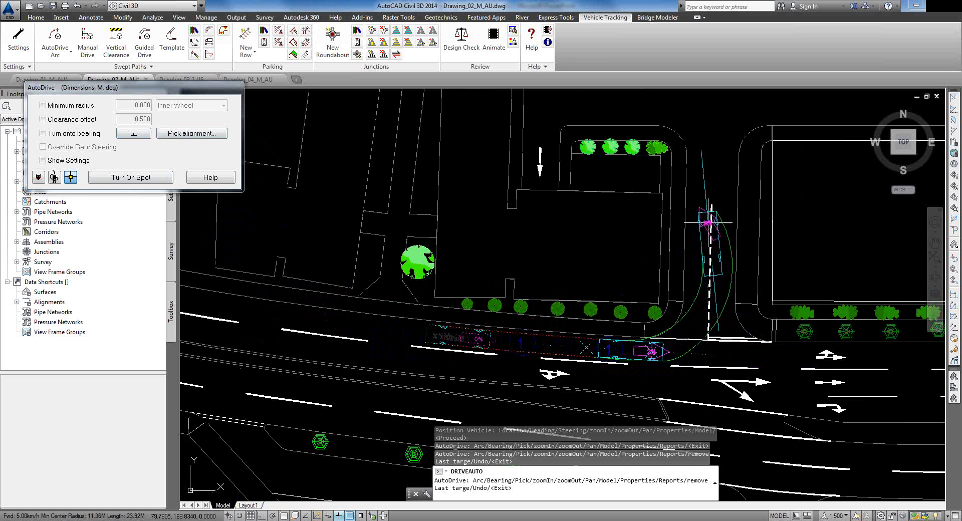
click(181, 135)
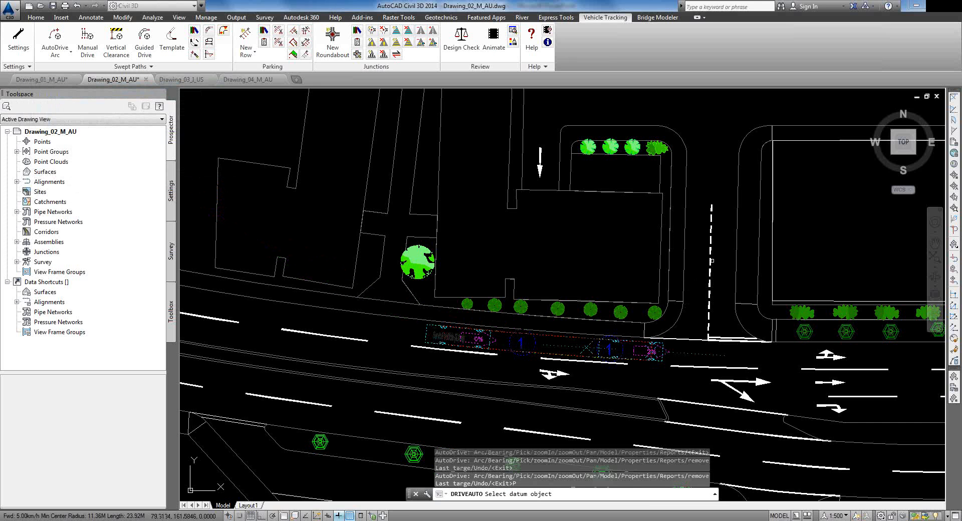
click(711, 260)
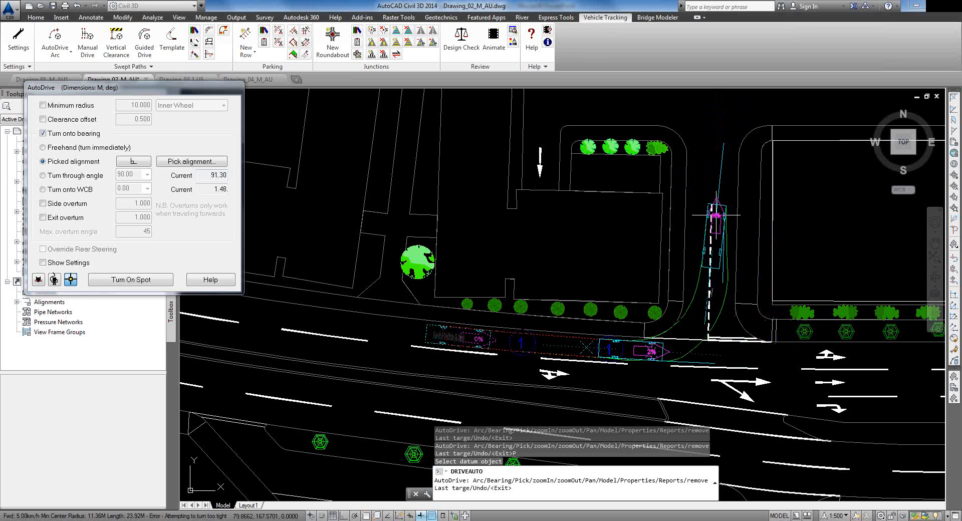
Step: Fix the side-street turn and drive forward along the aisle aligned to a datum line
click(716, 215)
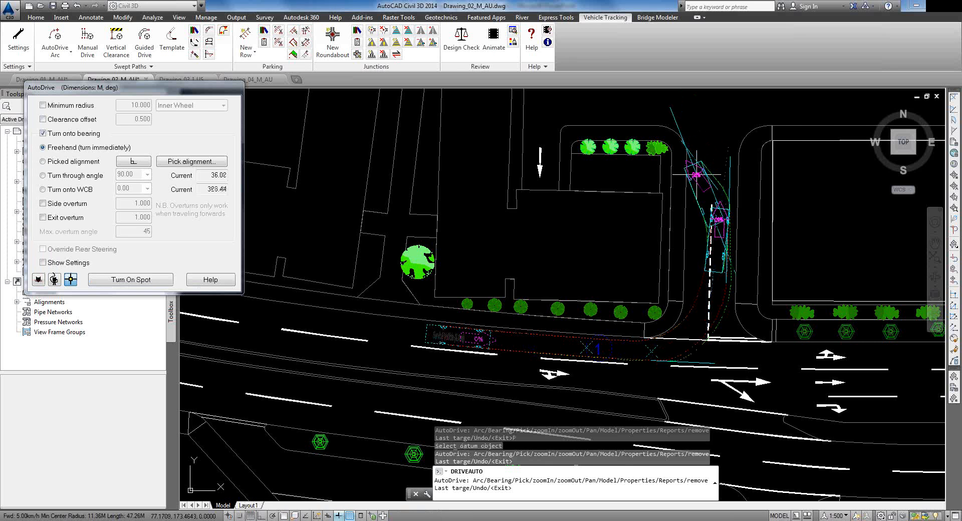
scroll(696, 174, down, 4)
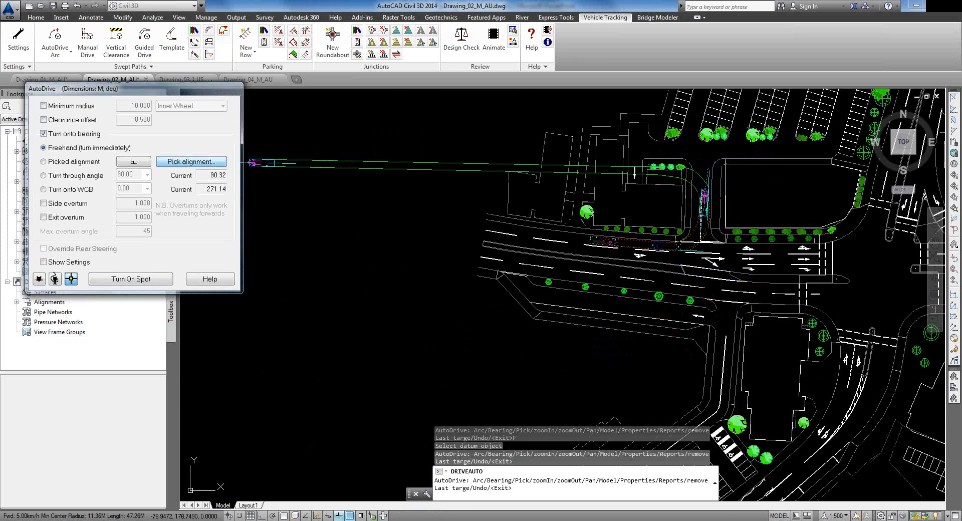
click(191, 162)
click(757, 158)
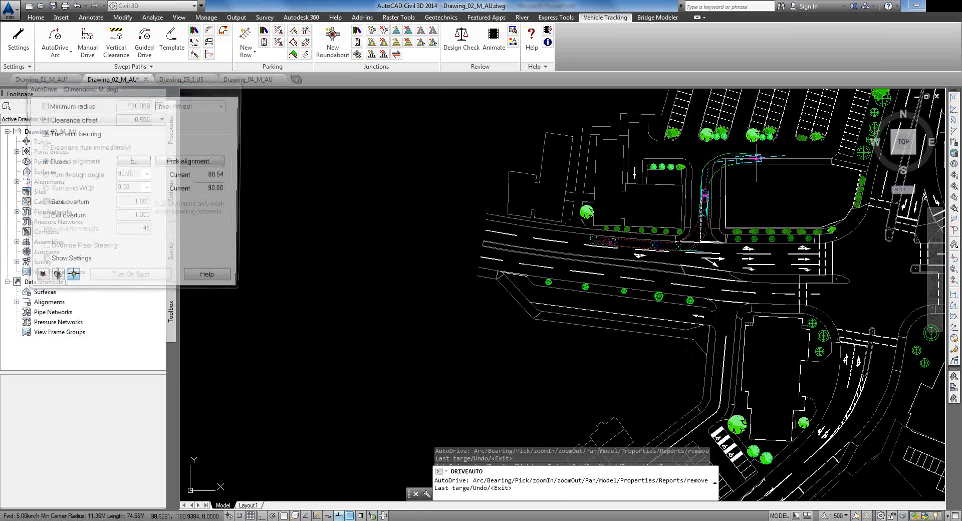
scroll(754, 156, up, 5)
scroll(707, 120, down, 5)
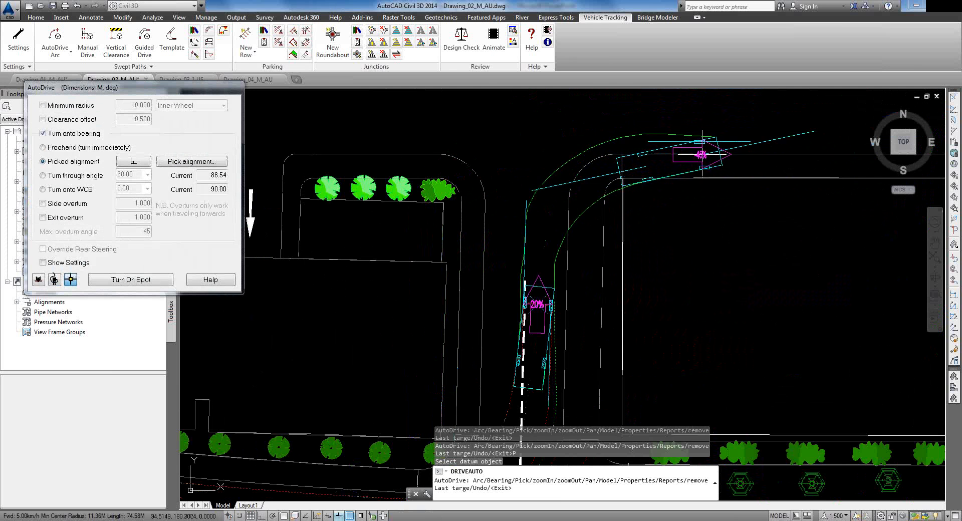
scroll(737, 216, up, 2)
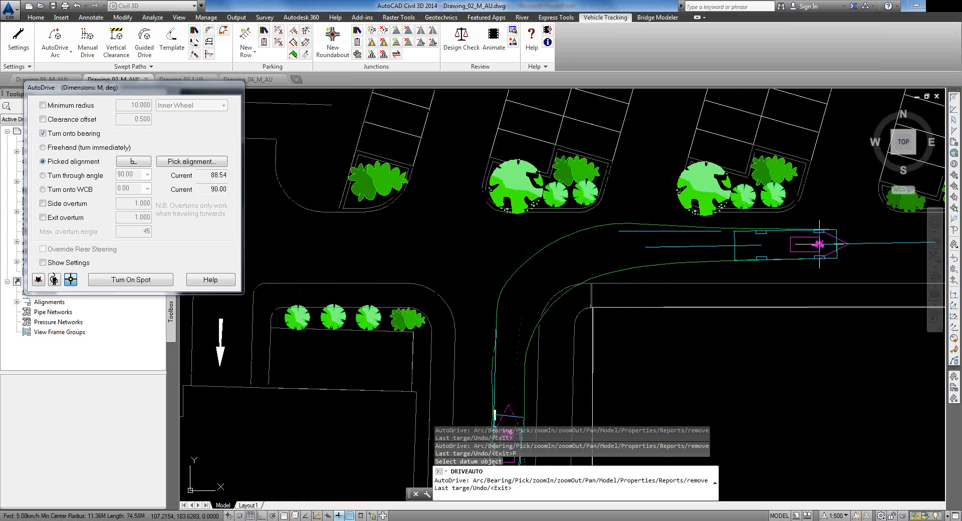
click(812, 241)
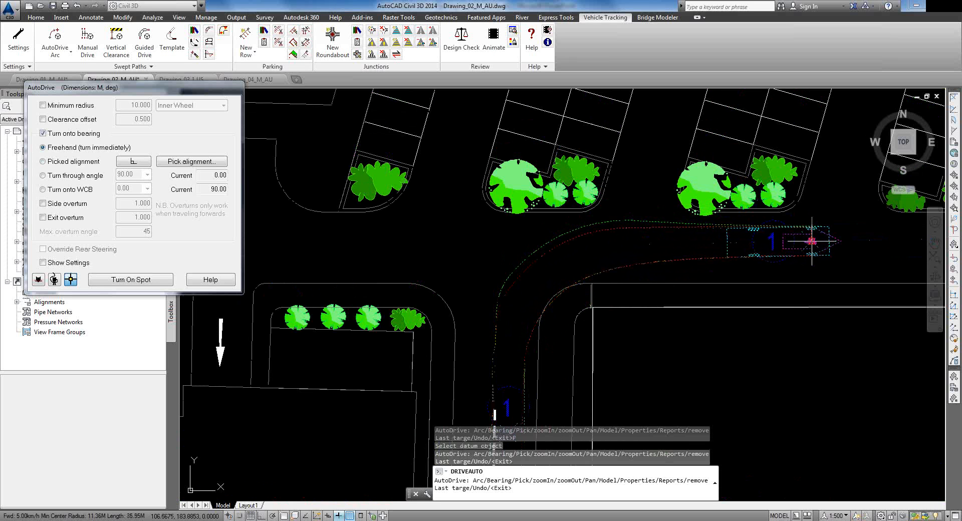
Step: Reverse the vehicle into the bay beside the left building, aligned to the bay edge
mouse_move(464, 247)
middle_down()
mouse_move(676, 244)
mouse_move(672, 235)
middle_up()
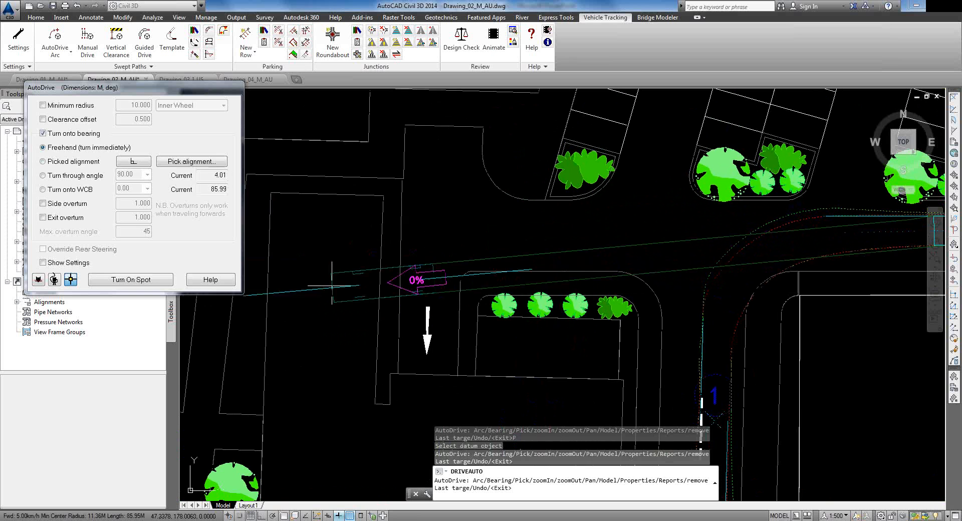
click(191, 160)
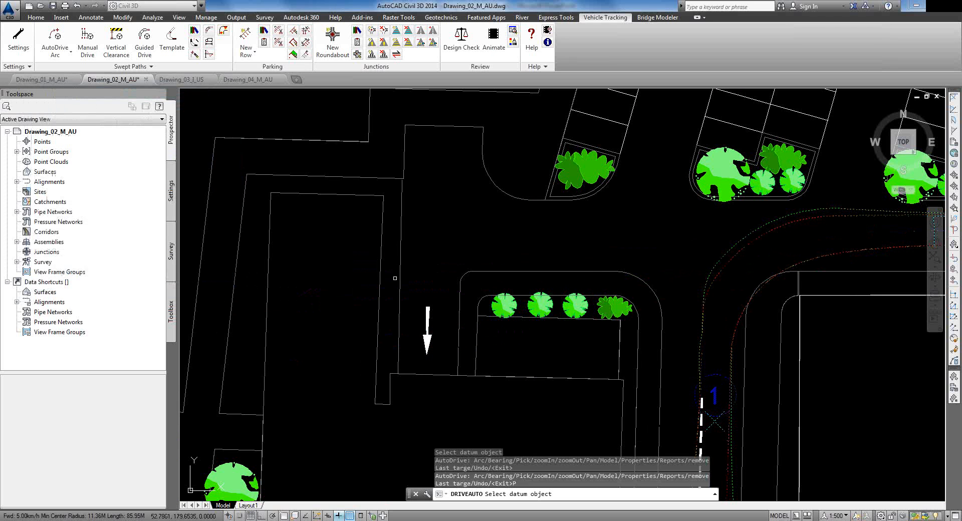
click(400, 279)
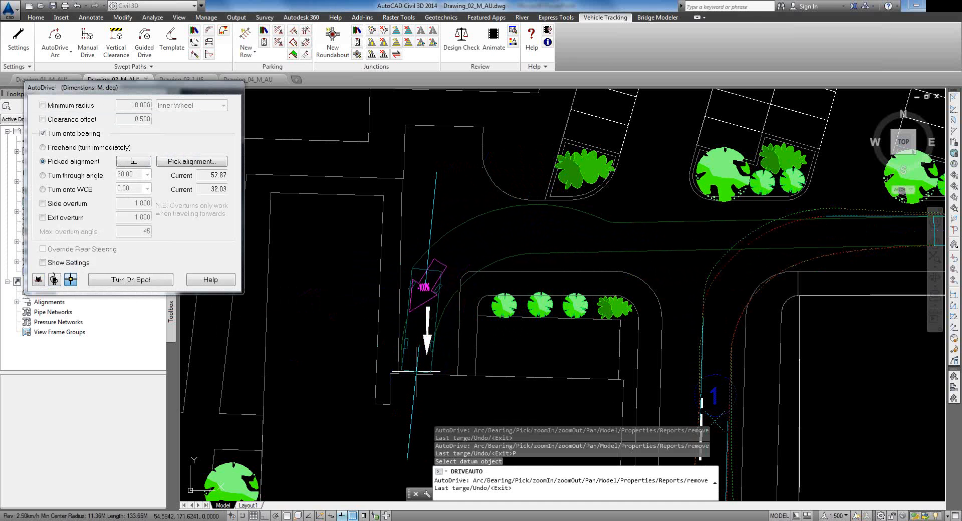
click(416, 371)
key(Return)
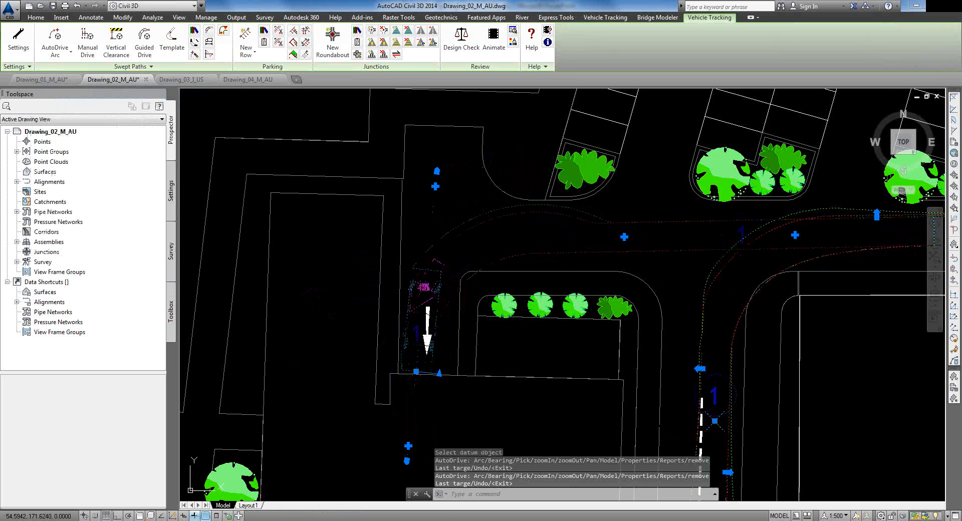
Step: Adjust the swept path's control points at the access road entrance and turn
scroll(646, 281, down, 2)
mouse_move(655, 274)
middle_down()
mouse_move(630, 213)
mouse_move(628, 156)
middle_up()
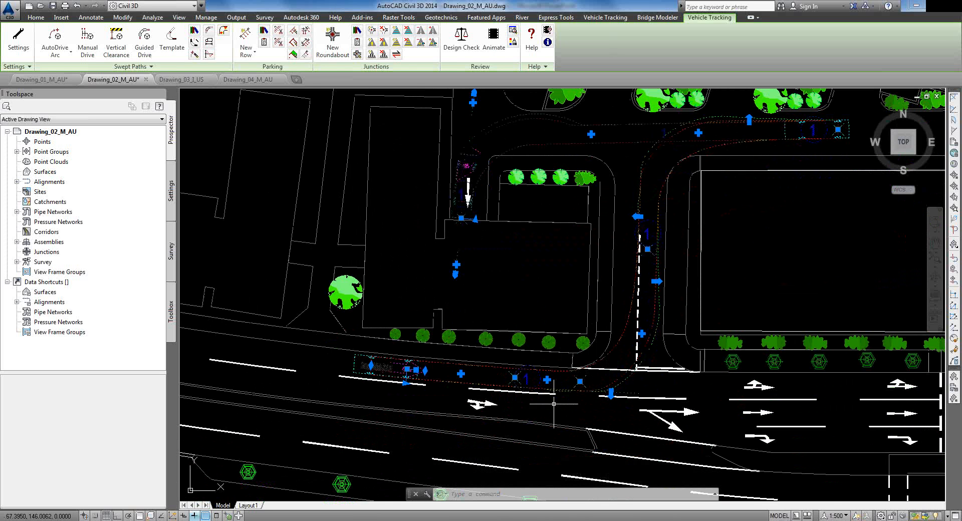
scroll(551, 391, up, 2)
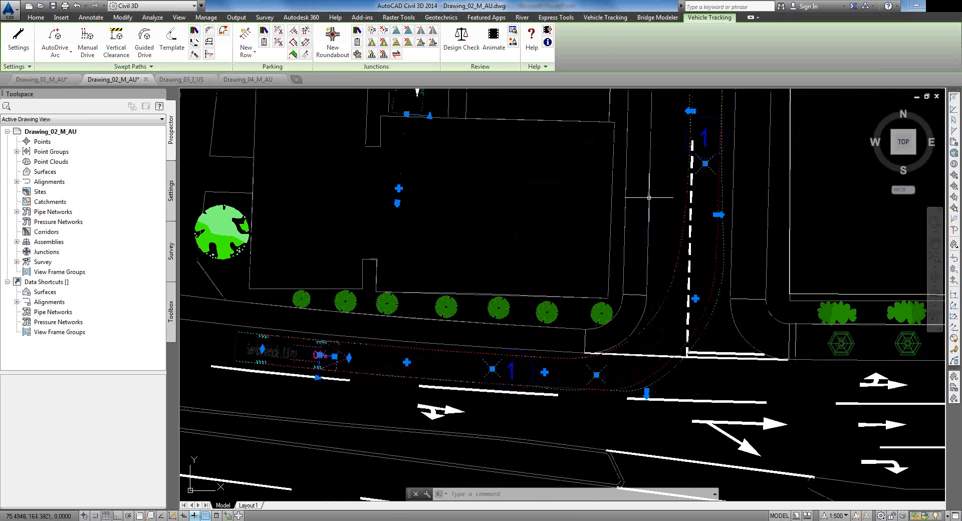
mouse_move(662, 174)
middle_down()
mouse_move(586, 378)
mouse_move(583, 360)
middle_up()
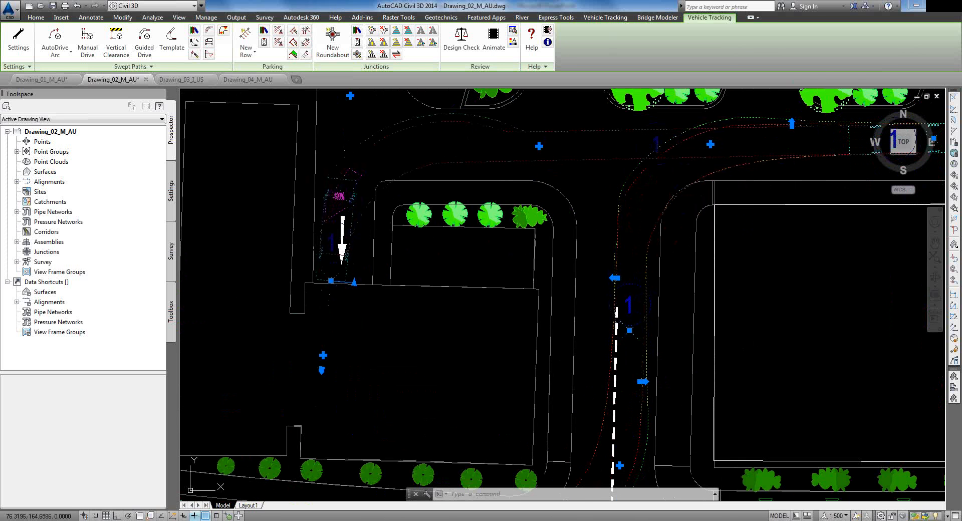
click(643, 380)
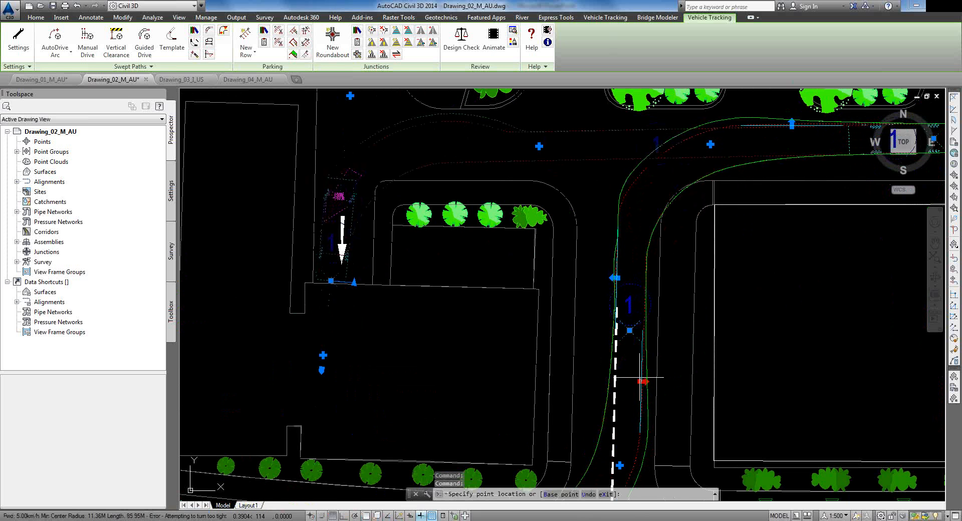
click(644, 381)
mouse_move(616, 360)
middle_down()
mouse_move(611, 248)
mouse_move(605, 371)
middle_up()
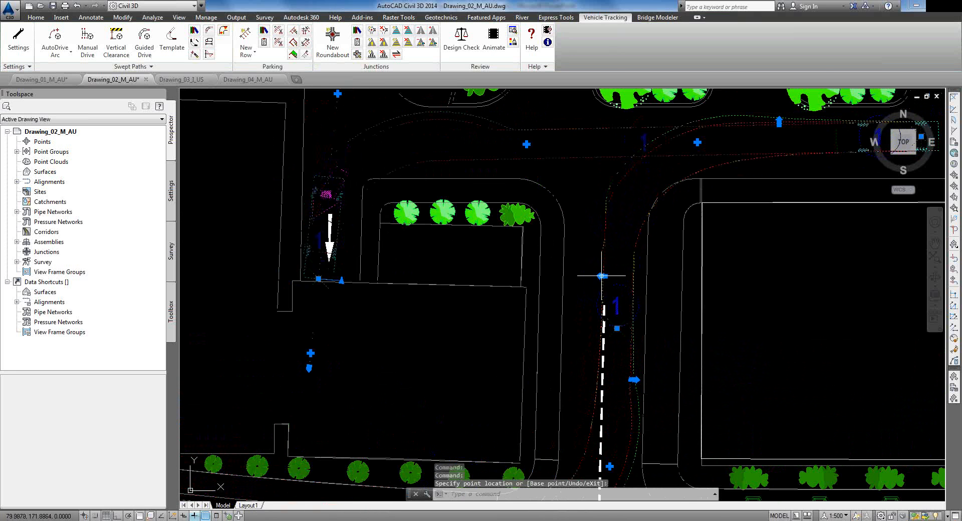
click(601, 276)
click(601, 275)
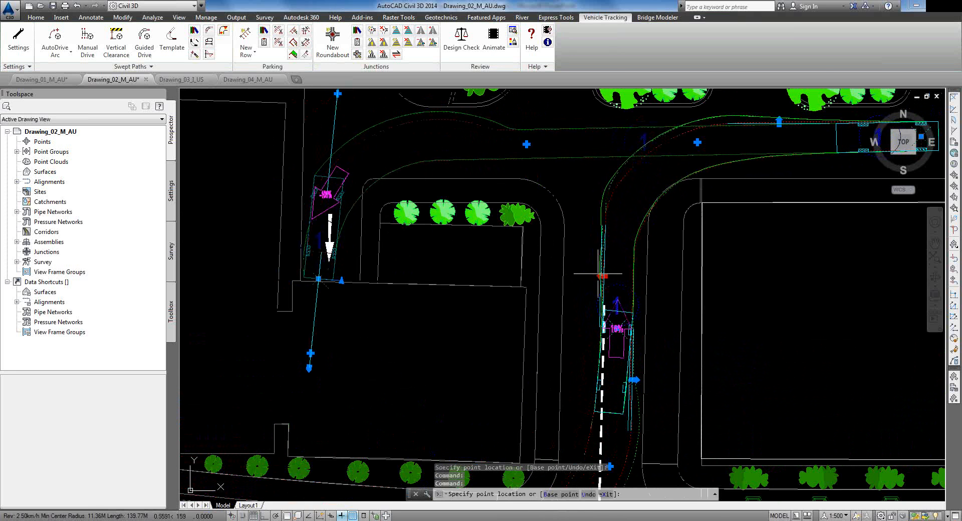
click(601, 275)
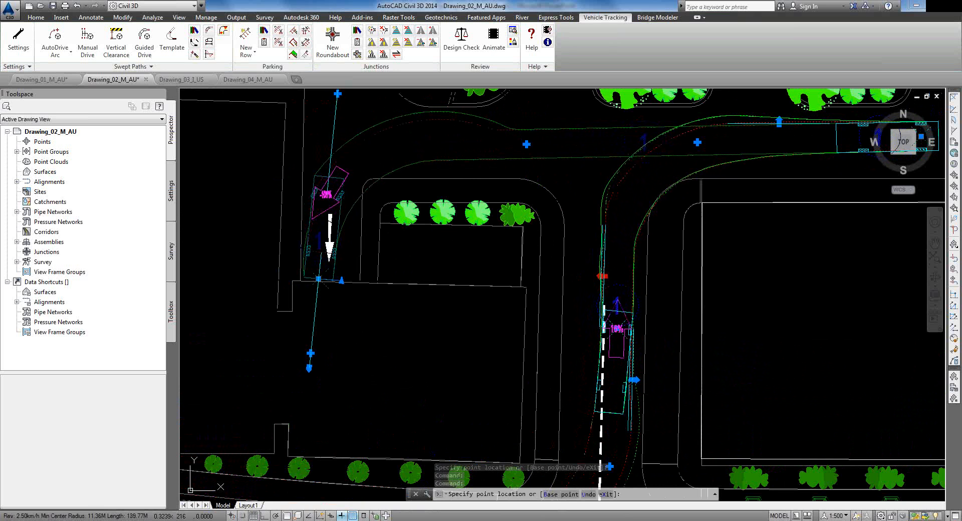
Step: Raise the exit overturn point and tweak the reversing path's control point
middle_drag(570, 198, 484, 328)
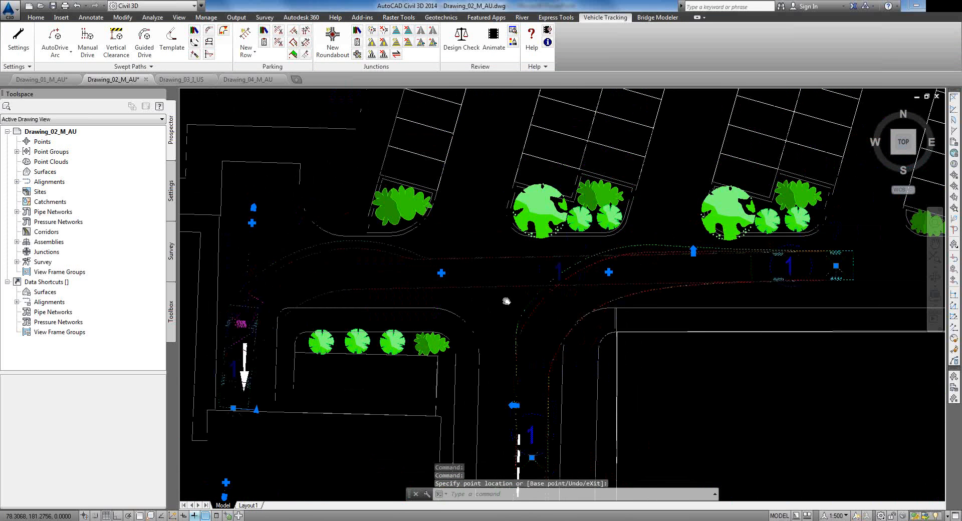
click(694, 251)
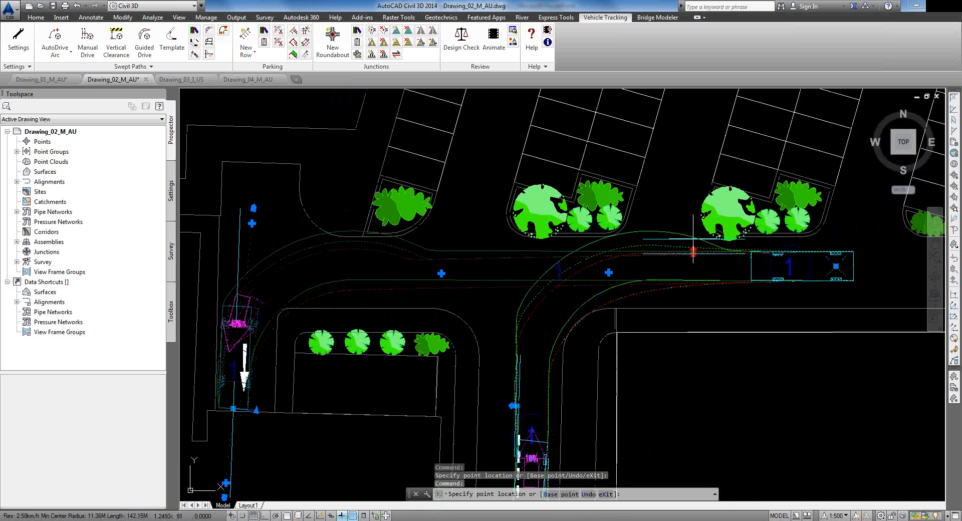
click(693, 239)
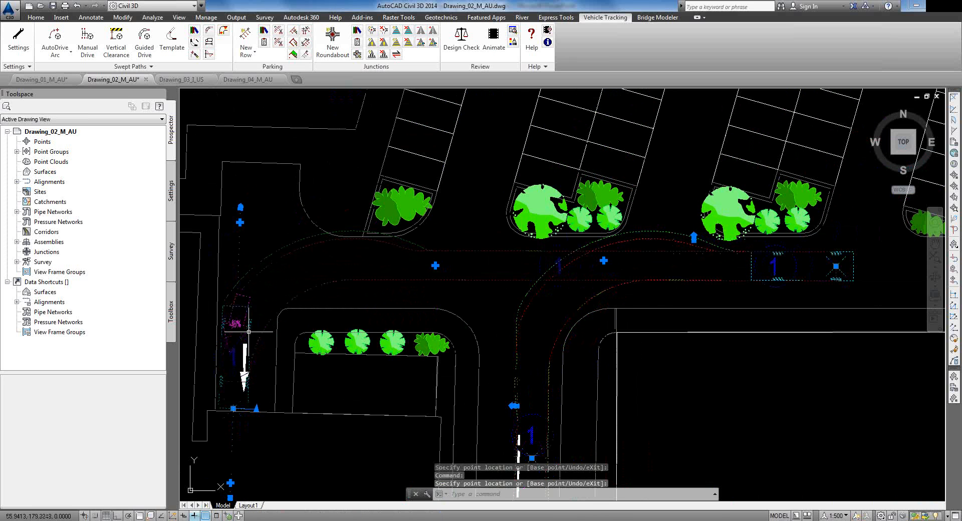
click(255, 409)
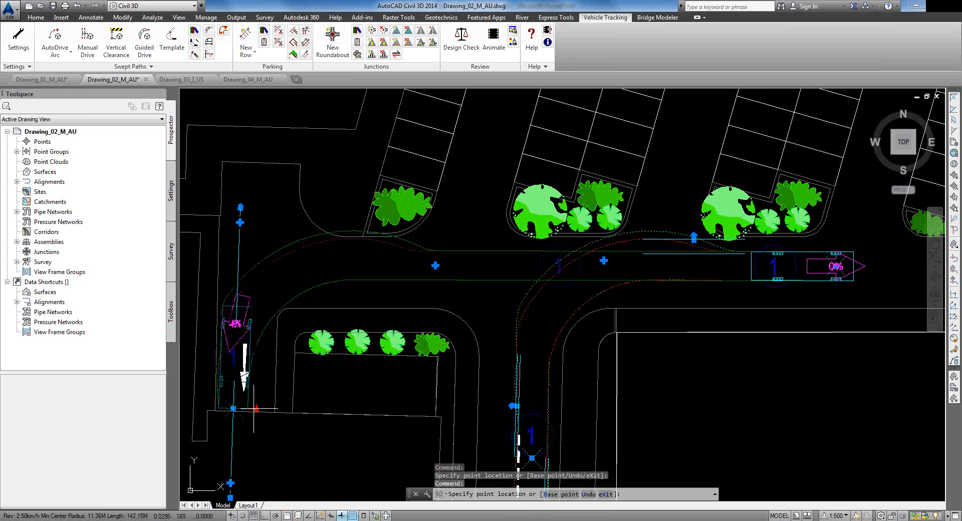
click(254, 409)
scroll(628, 261, up, 4)
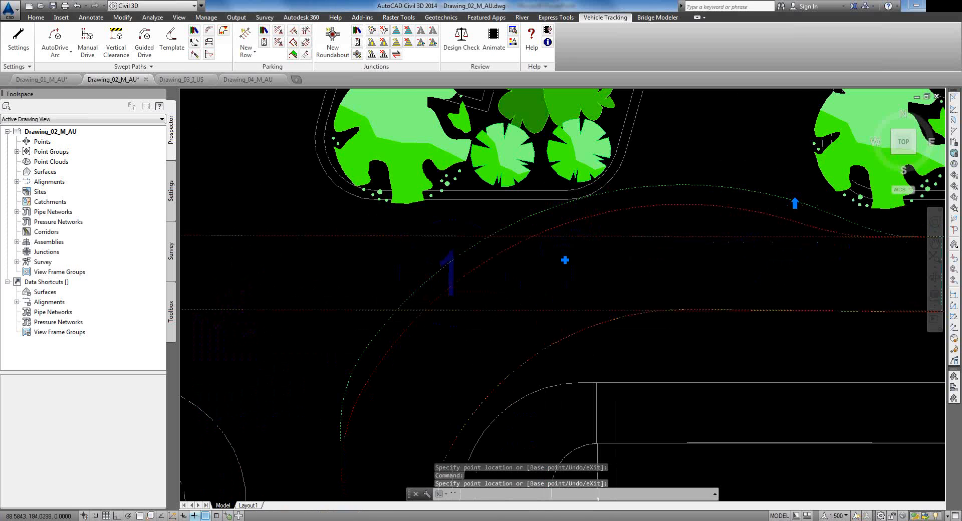
scroll(566, 260, down, 4)
key(Escape)
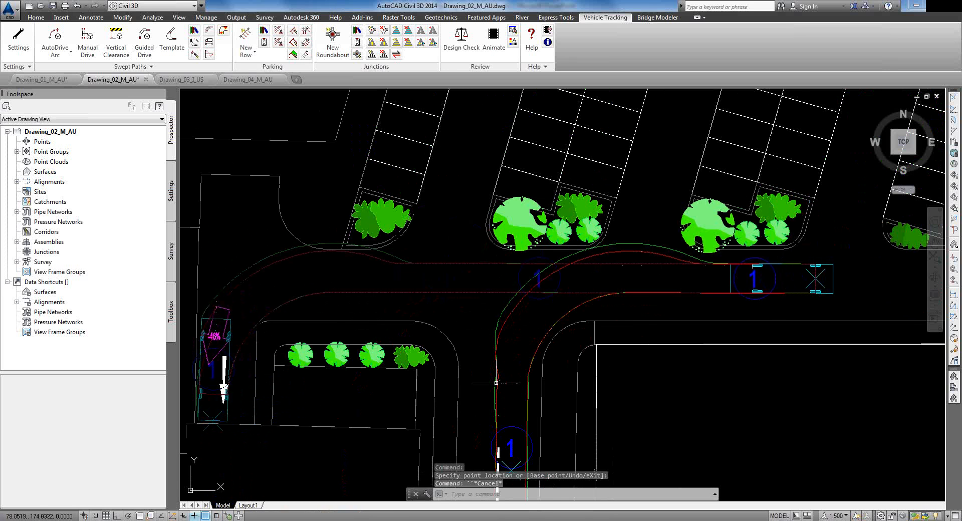
Step: Pan and zoom out to review the whole swept path across the car park and streets
middle_drag(498, 431, 514, 145)
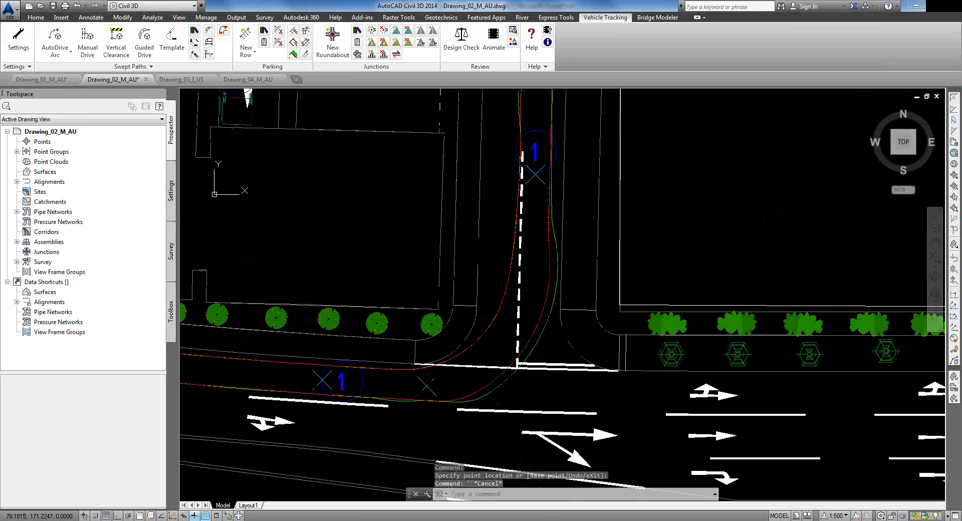
middle_drag(545, 305, 545, 372)
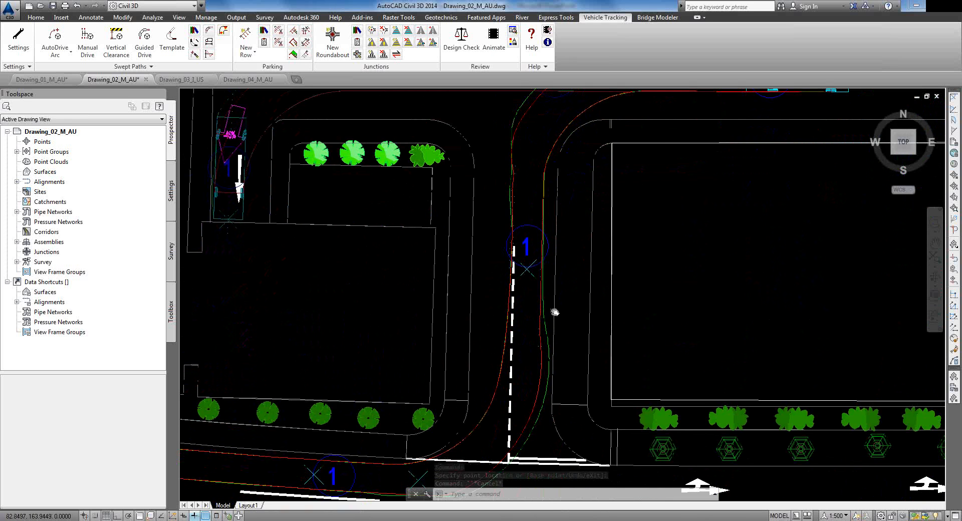
middle_drag(550, 322, 516, 441)
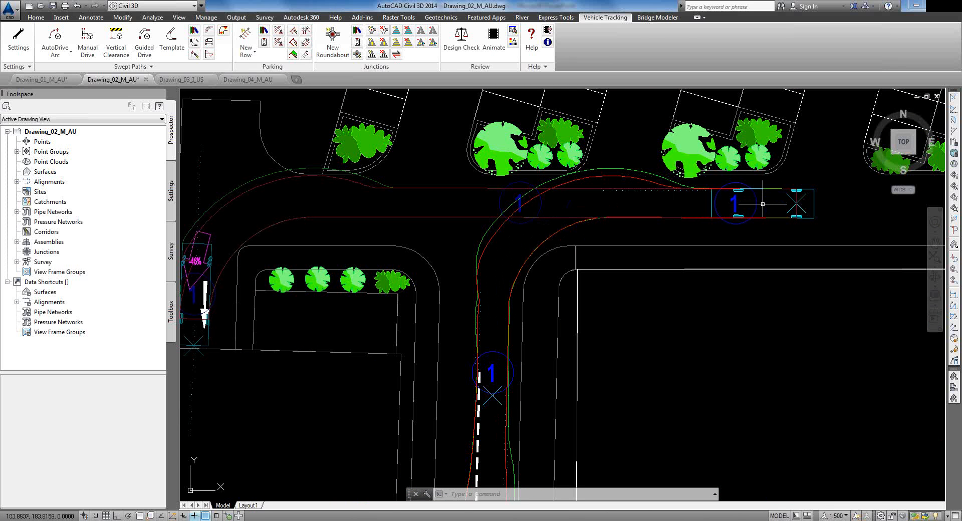
middle_drag(345, 217, 418, 200)
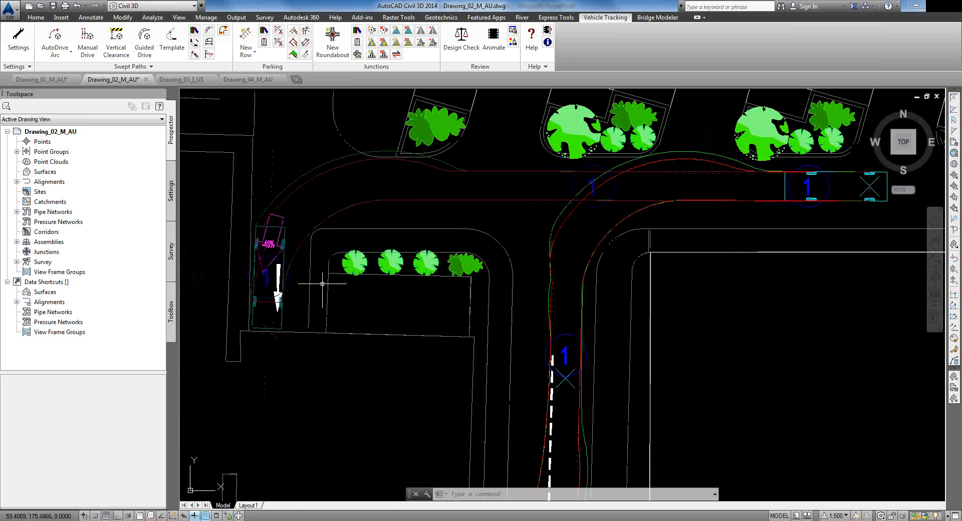
scroll(306, 278, down, 4)
middle_drag(339, 309, 424, 258)
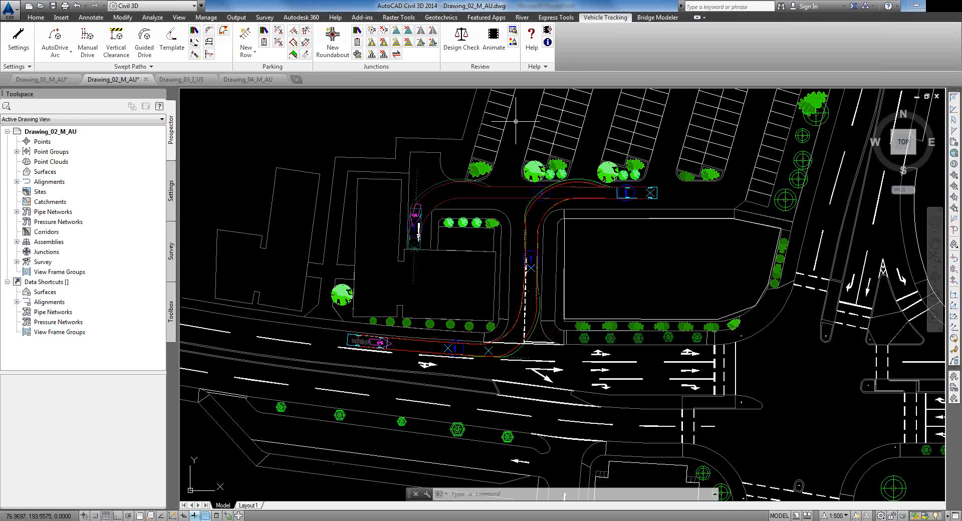
Step: Open the tracking animation in shaded 3D with a vehicle-following Fly-By camera
click(494, 36)
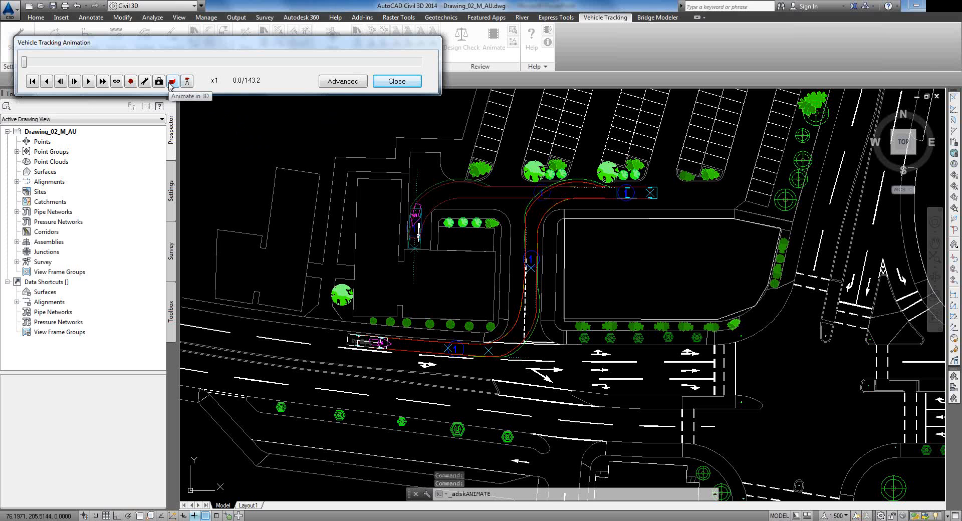
click(172, 82)
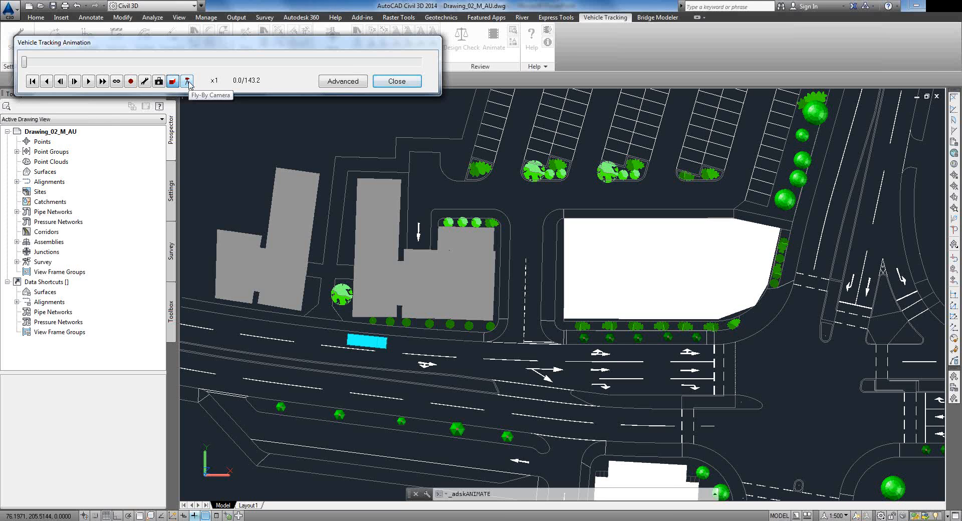
click(187, 81)
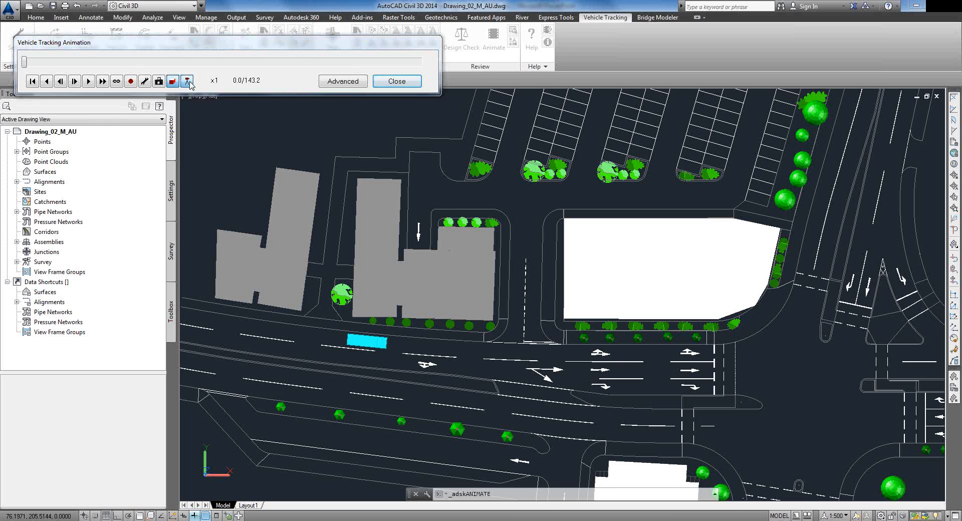
drag(159, 178, 156, 120)
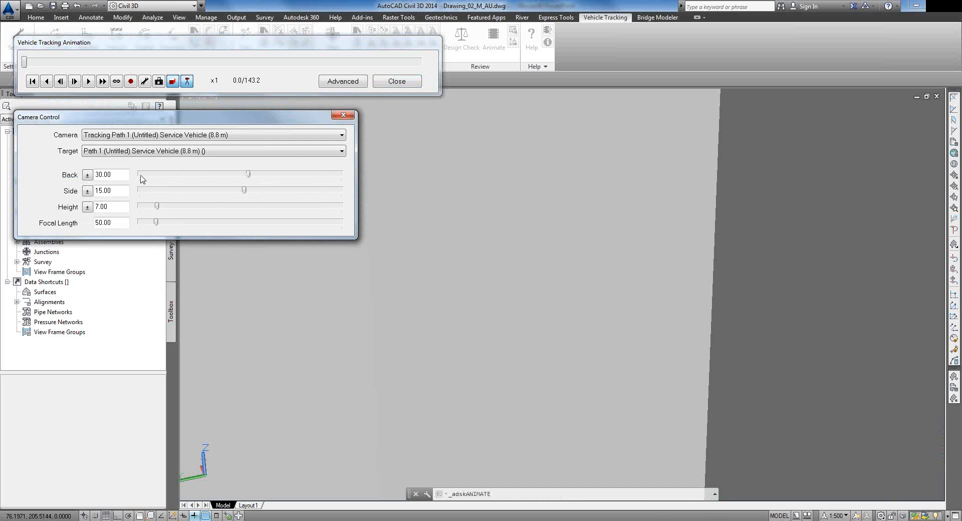
Step: Keep the Tracking Path 1 camera, raise its height to 61, and play the animation
drag(24, 63, 67, 64)
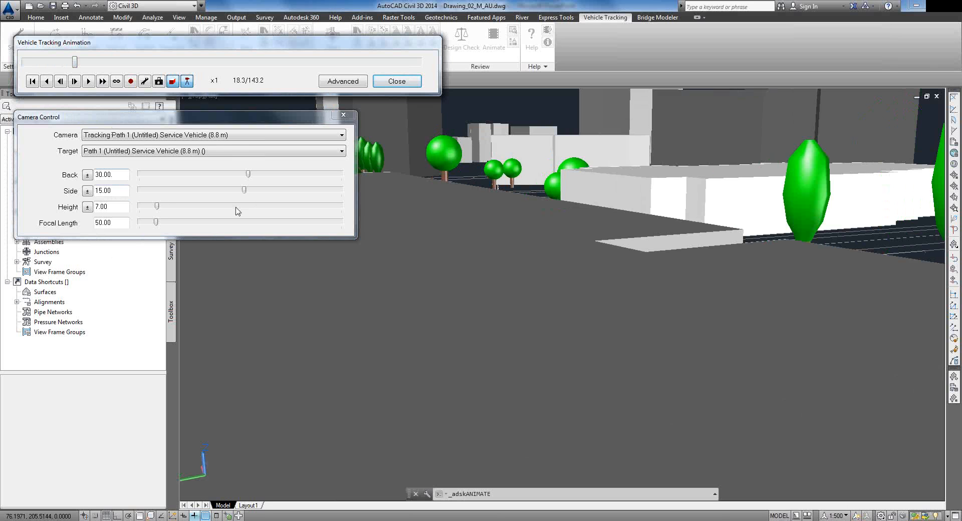
click(167, 141)
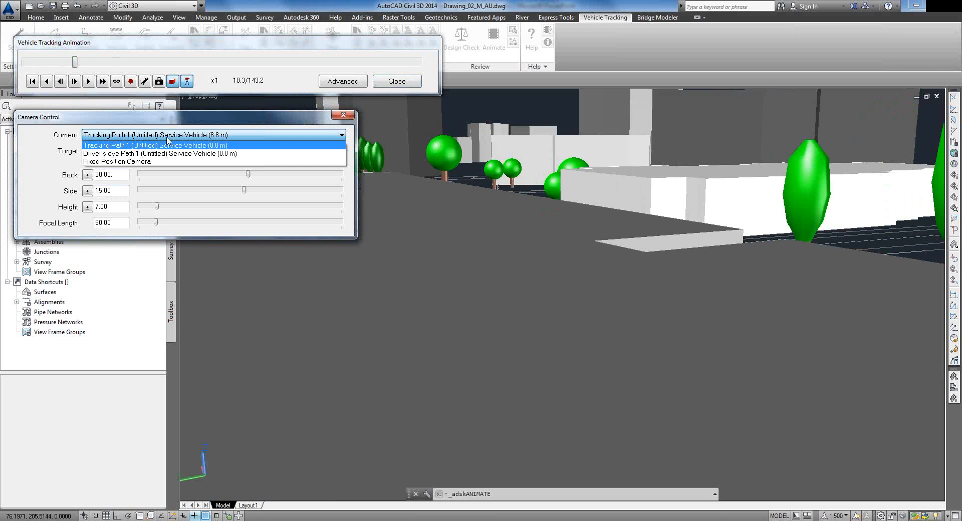
click(168, 145)
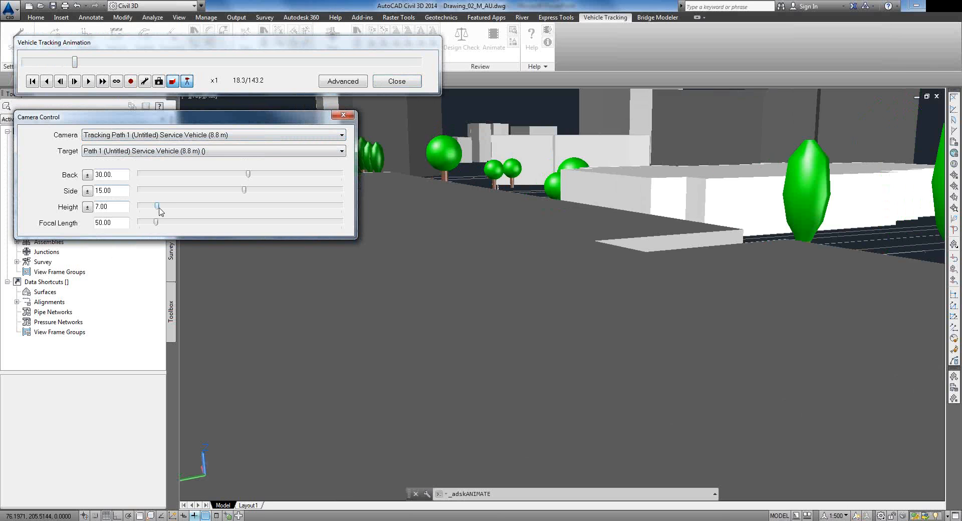
drag(158, 209, 182, 214)
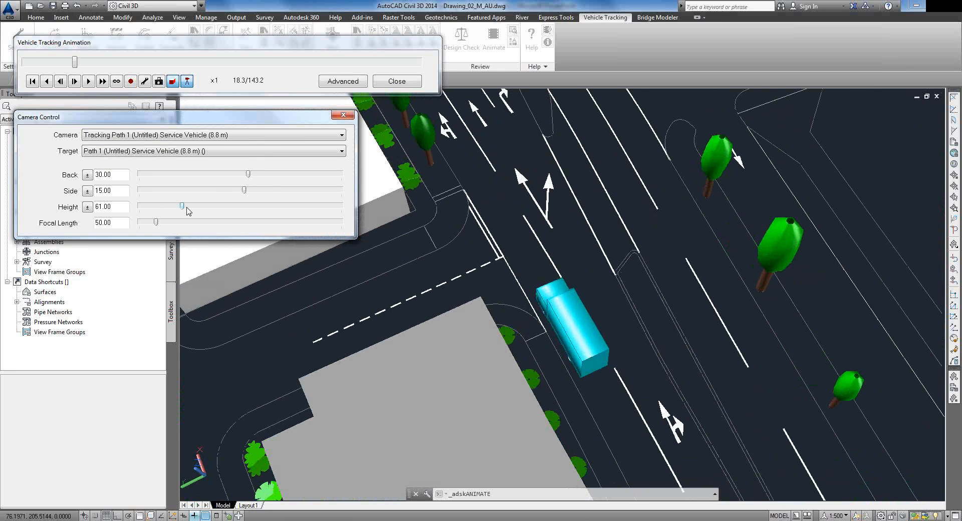
click(88, 81)
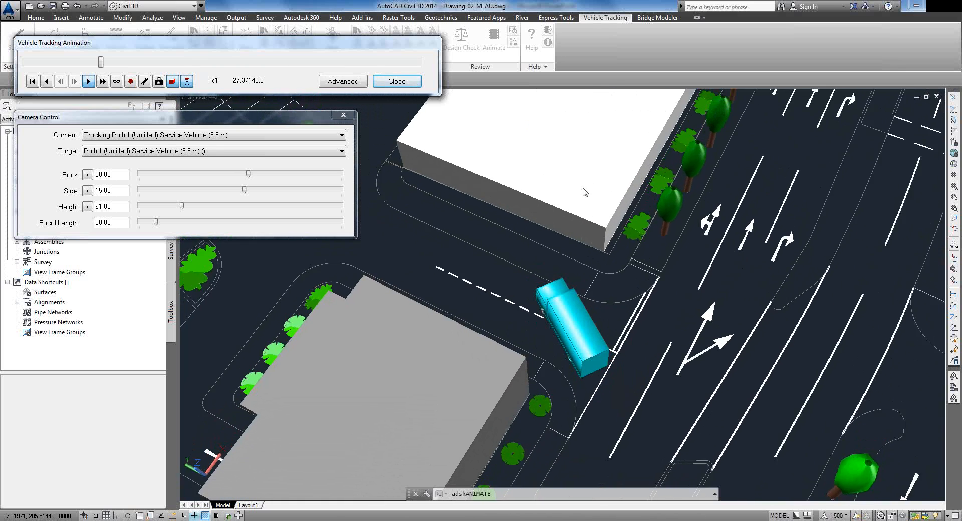
drag(231, 121, 765, 44)
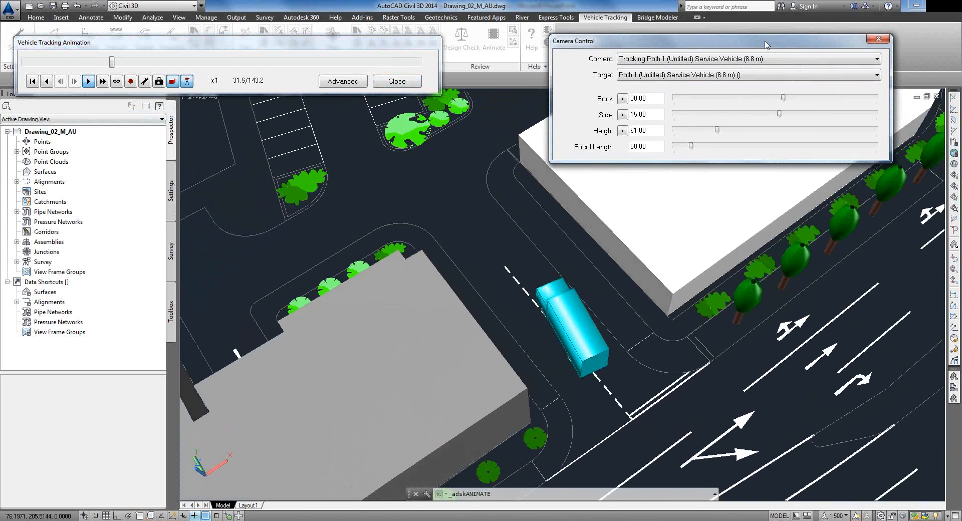
click(722, 59)
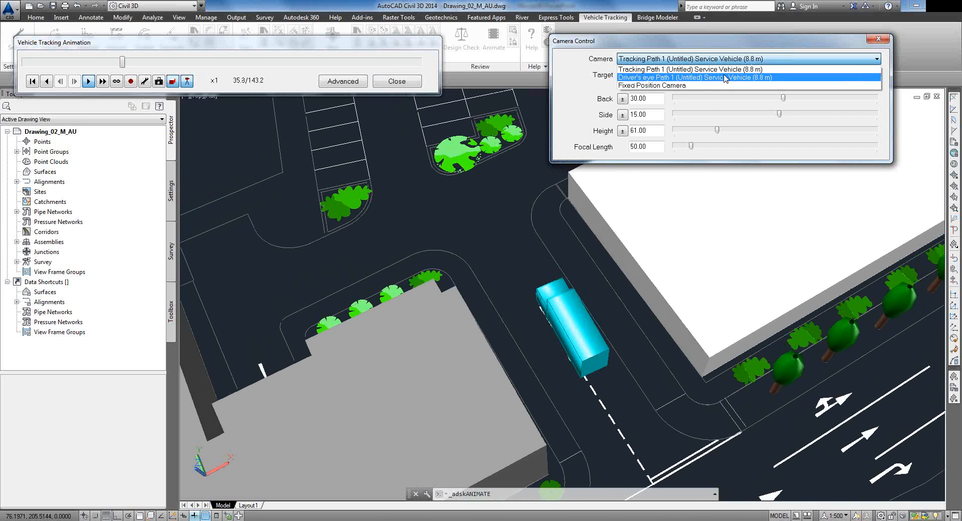
Step: Play the animation from the Driver's eye camera at x2 speed, then close it
click(725, 78)
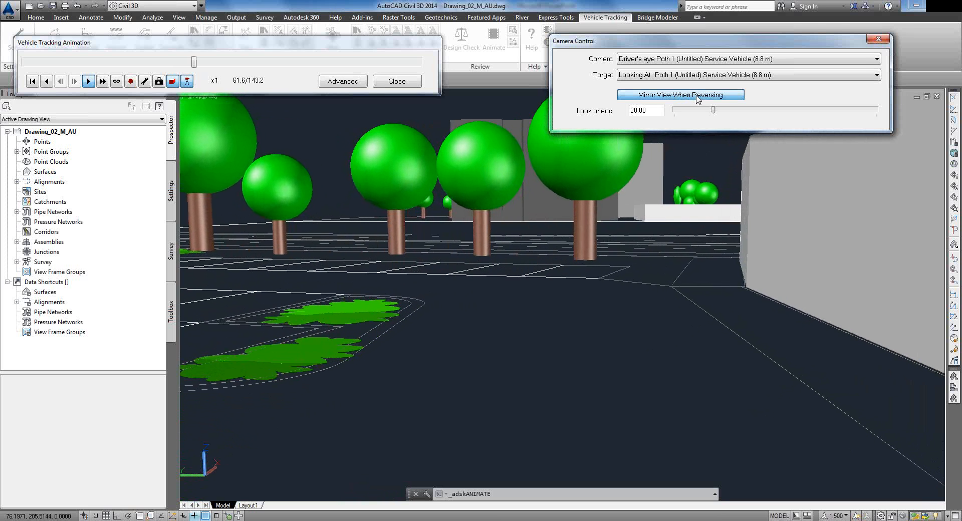
drag(205, 62, 213, 63)
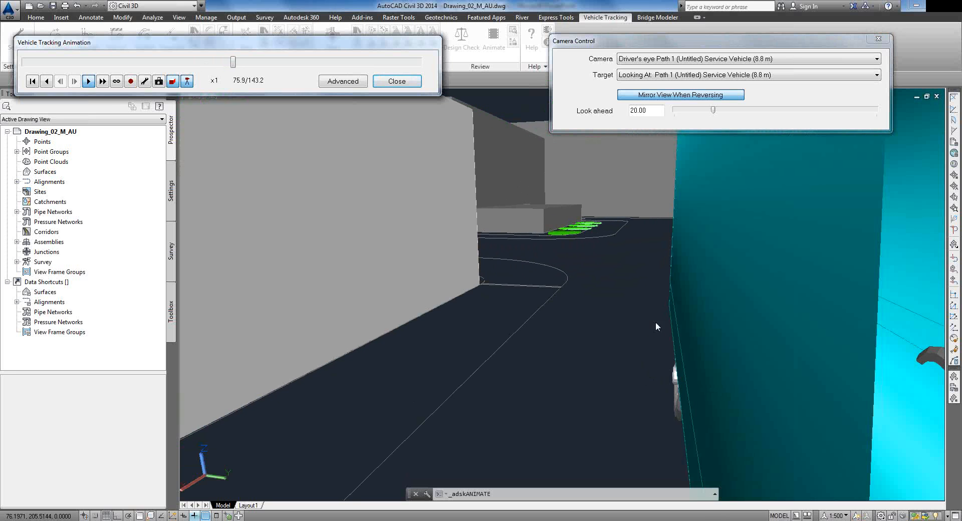
click(732, 76)
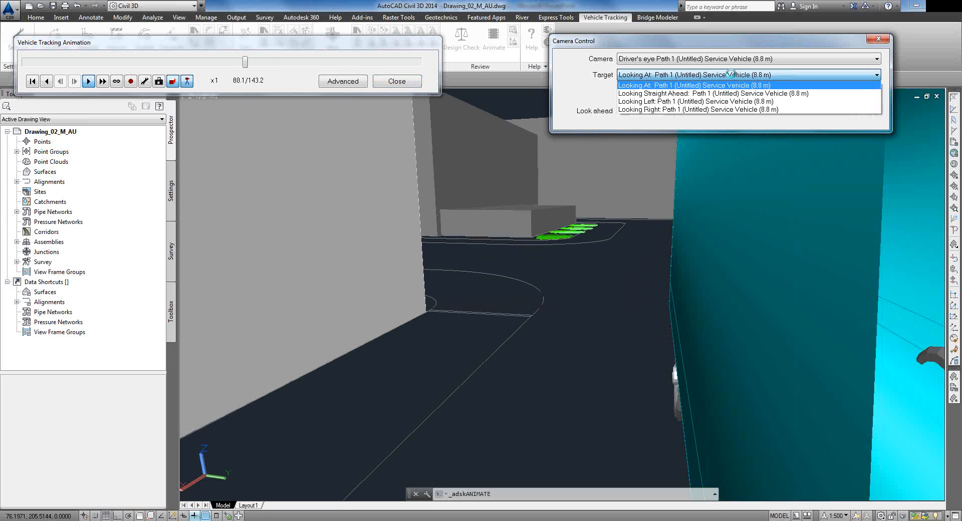
click(732, 76)
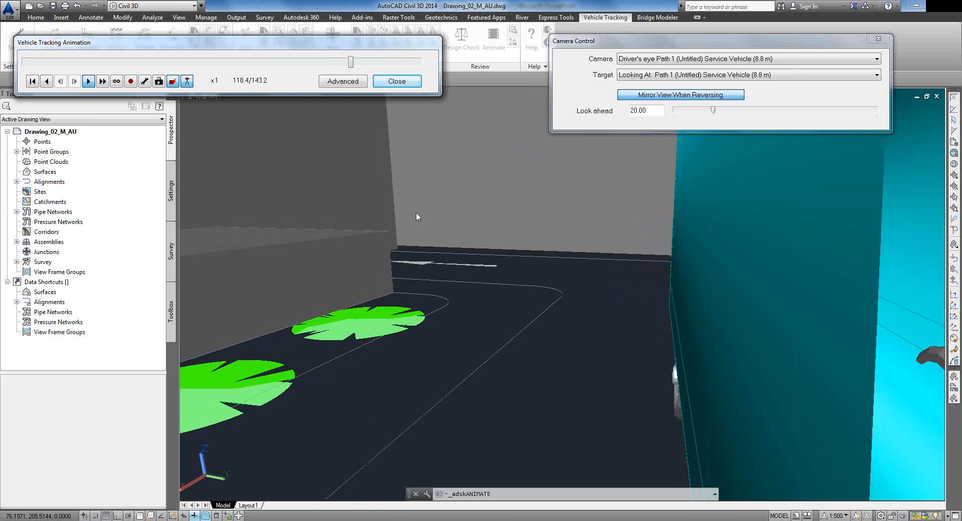
click(102, 82)
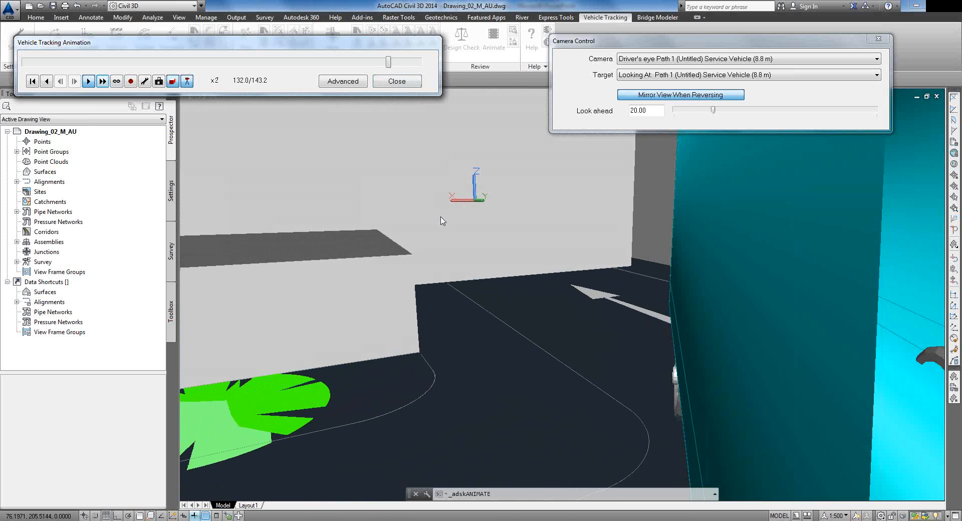
click(397, 81)
Step: Decline saving the viewpoint and frame the empty lot east of the intersection
click(260, 92)
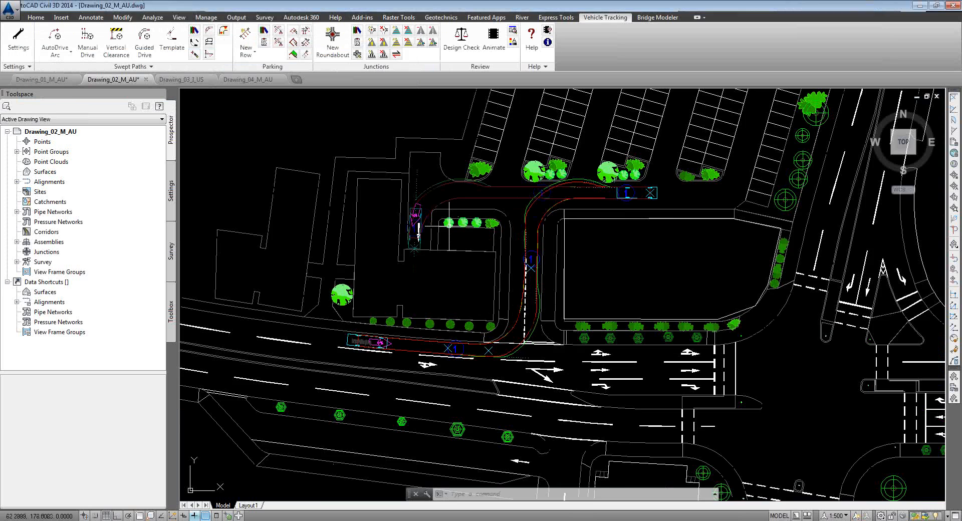
scroll(546, 243, down, 2)
scroll(618, 291, down, 3)
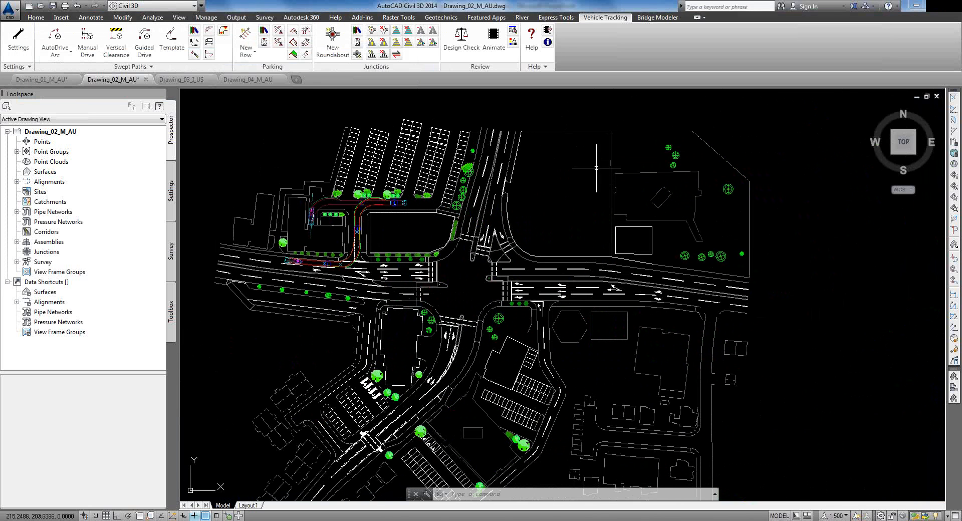
scroll(926, 263, up, 3)
middle_drag(557, 180, 619, 216)
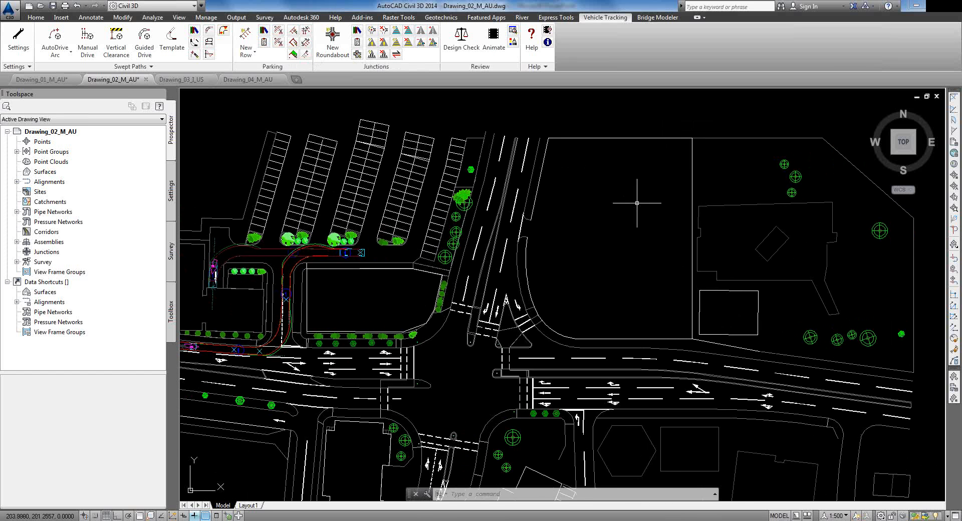
scroll(601, 209, up, 3)
middle_drag(601, 209, 616, 239)
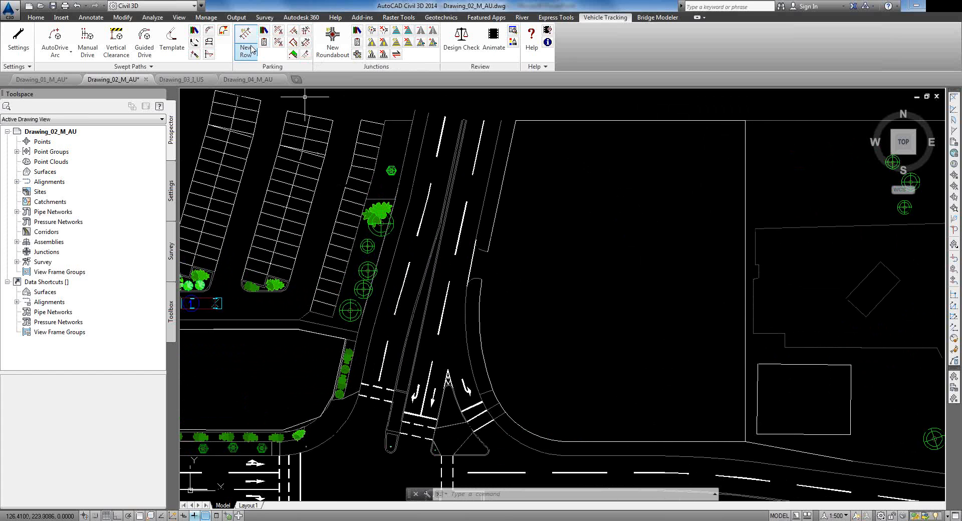
Step: Start a new parking row from the AS/NZS 2890.1 Class 3A shopping centre standard, not as default
click(264, 30)
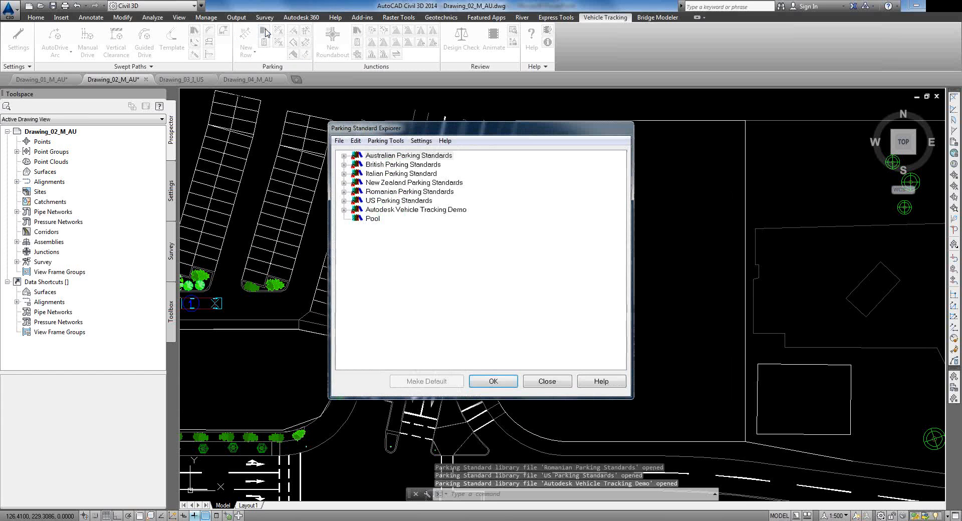
drag(366, 132, 320, 121)
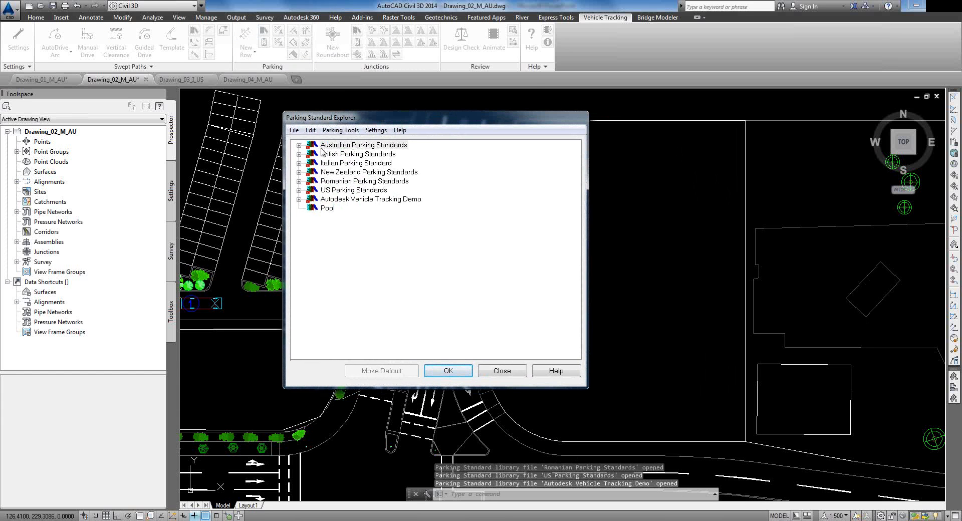
click(299, 173)
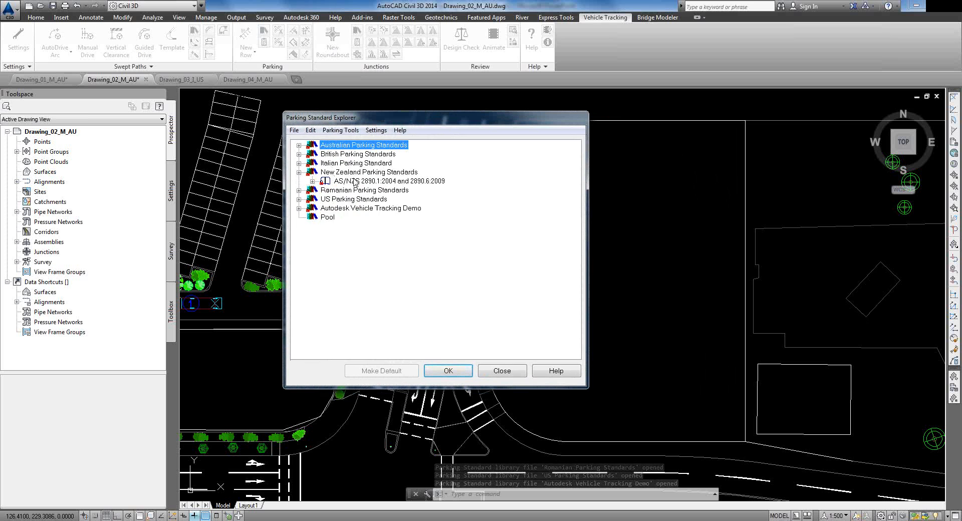
click(312, 181)
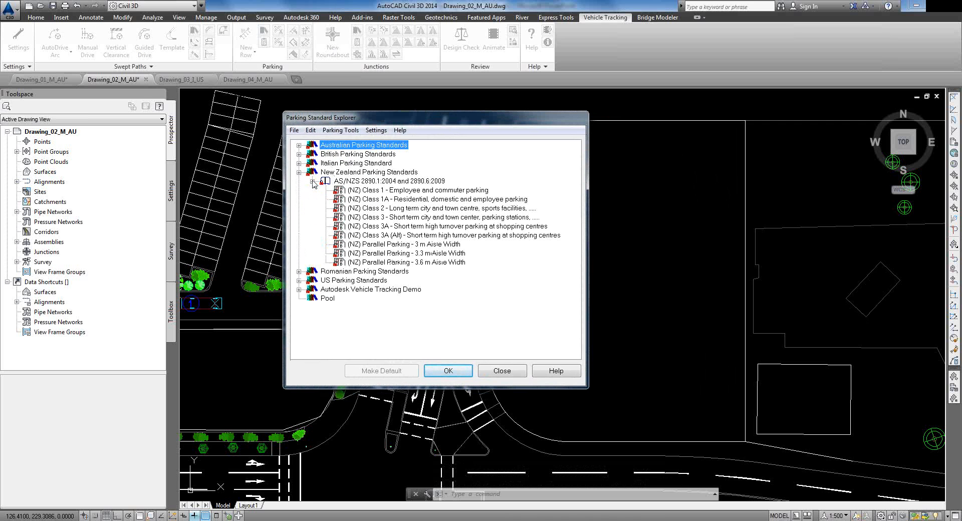
click(299, 146)
click(312, 155)
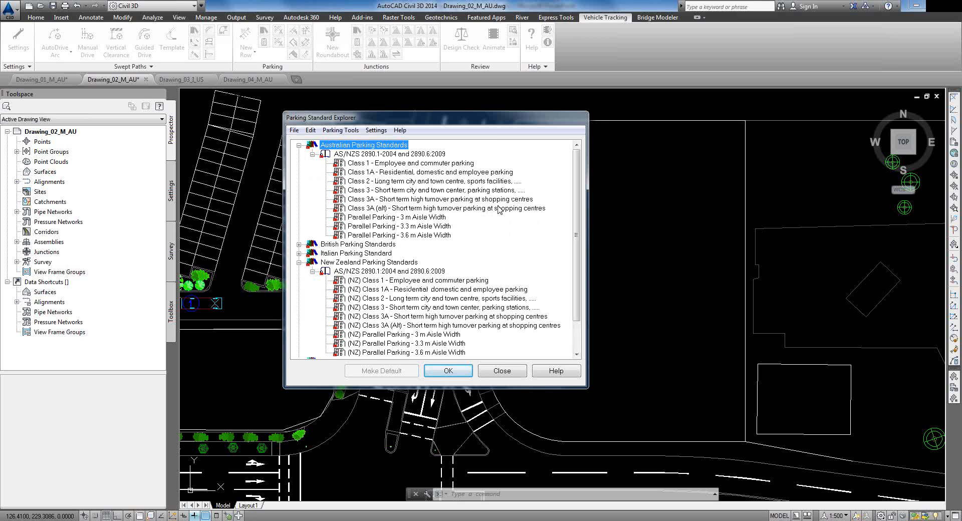
click(362, 200)
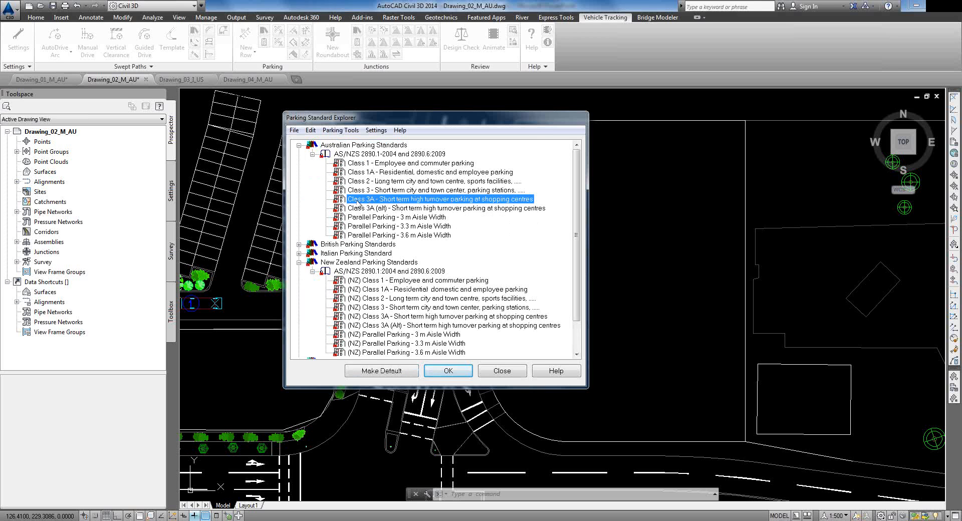
drag(367, 118, 172, 120)
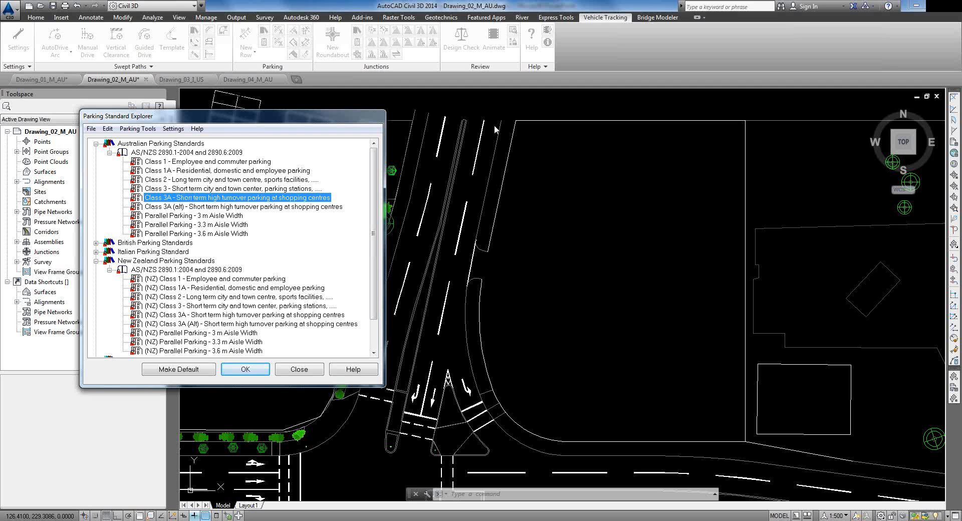
double_click(231, 200)
click(495, 280)
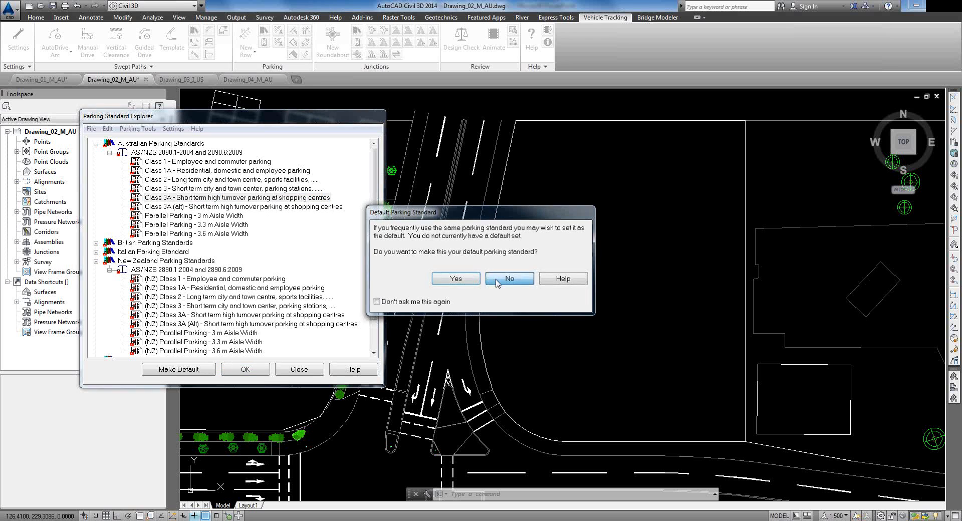
click(609, 259)
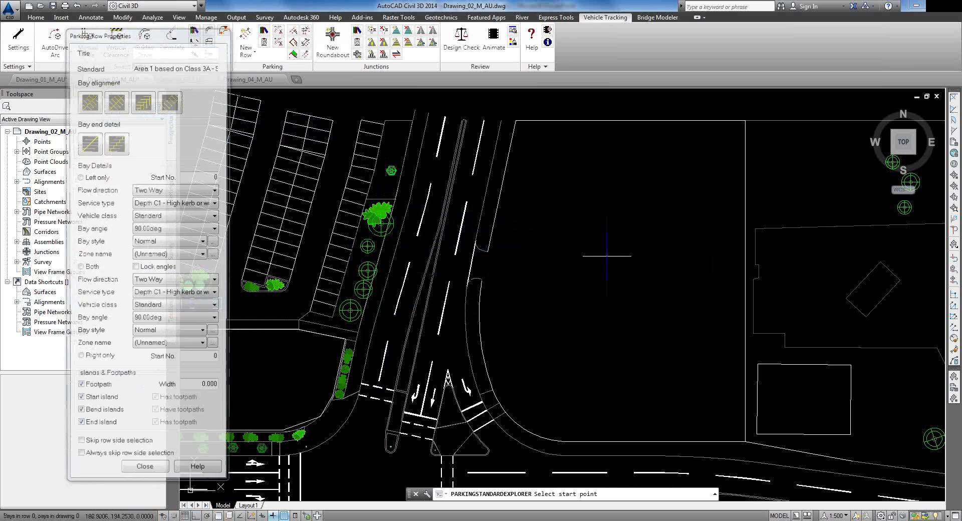
Step: Keep the row's bays at 90° two-way on both sides with the Normal bay style
mouse_move(161, 32)
mouse_down()
mouse_move(225, 39)
mouse_move(173, 38)
mouse_up()
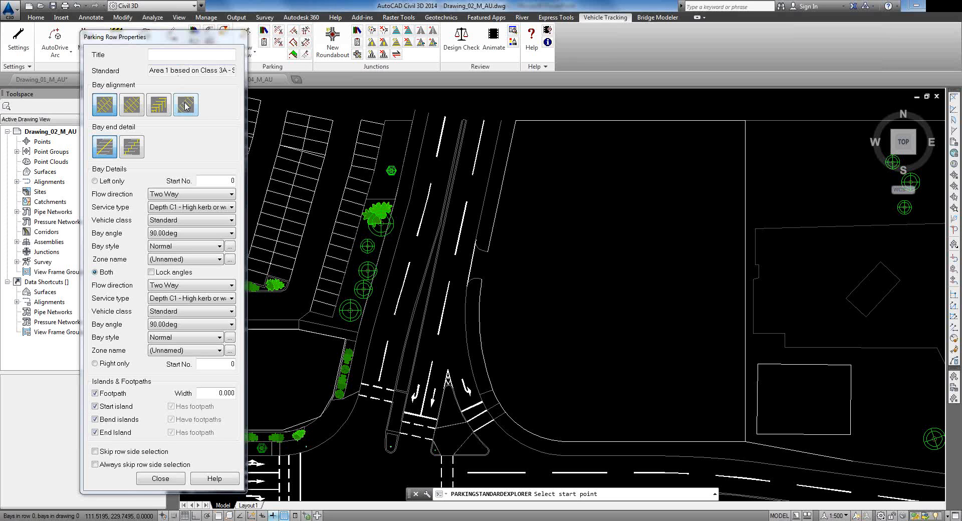
click(230, 234)
click(230, 234)
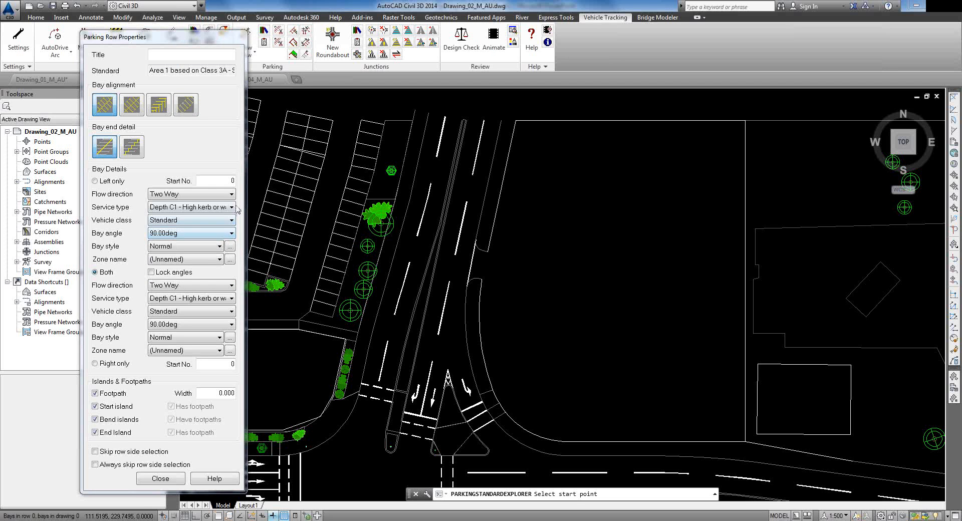
click(217, 249)
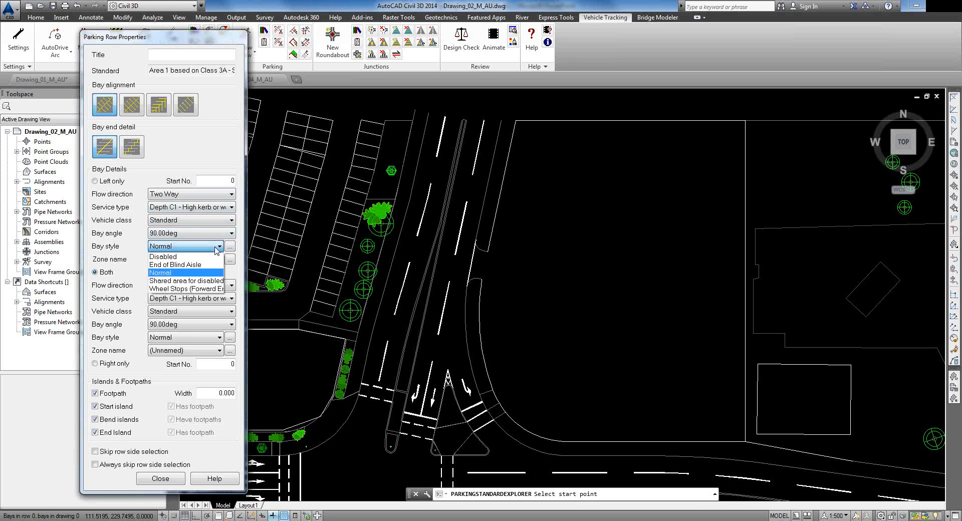
click(219, 246)
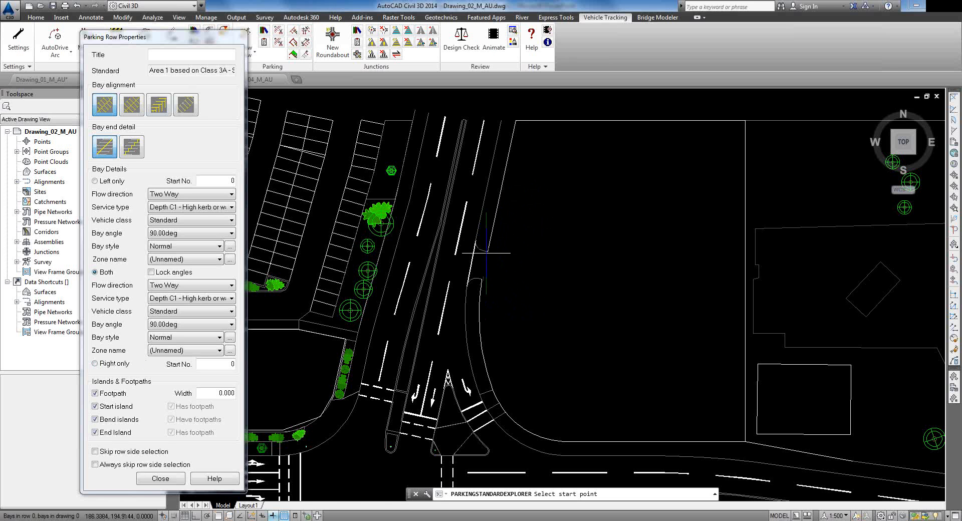
scroll(488, 255, up, 2)
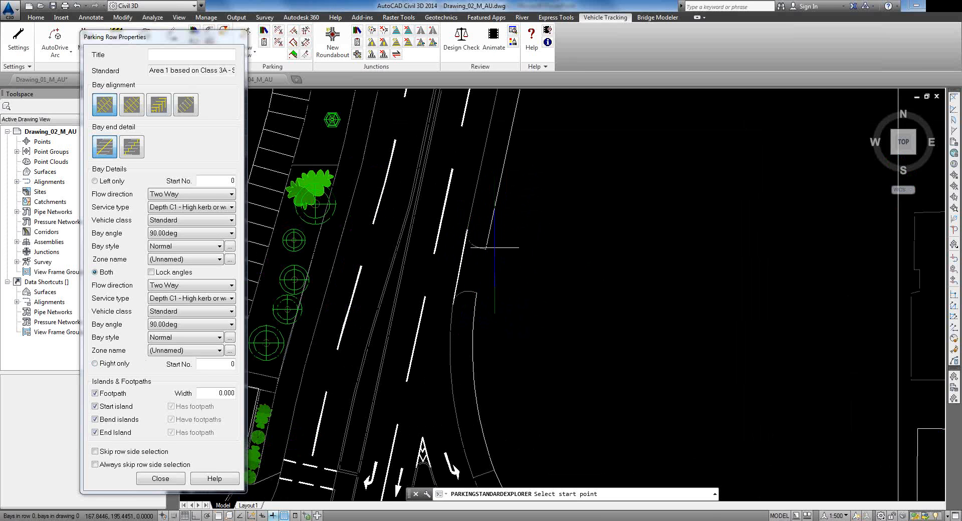
Step: With Osnap on, start the row at the kerb and run it to the top-right corner
key(F3)
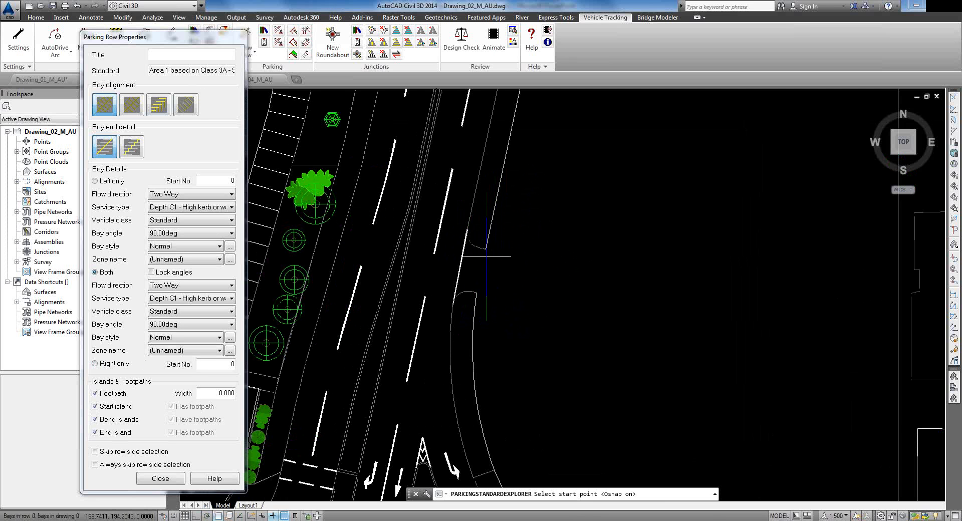
click(486, 248)
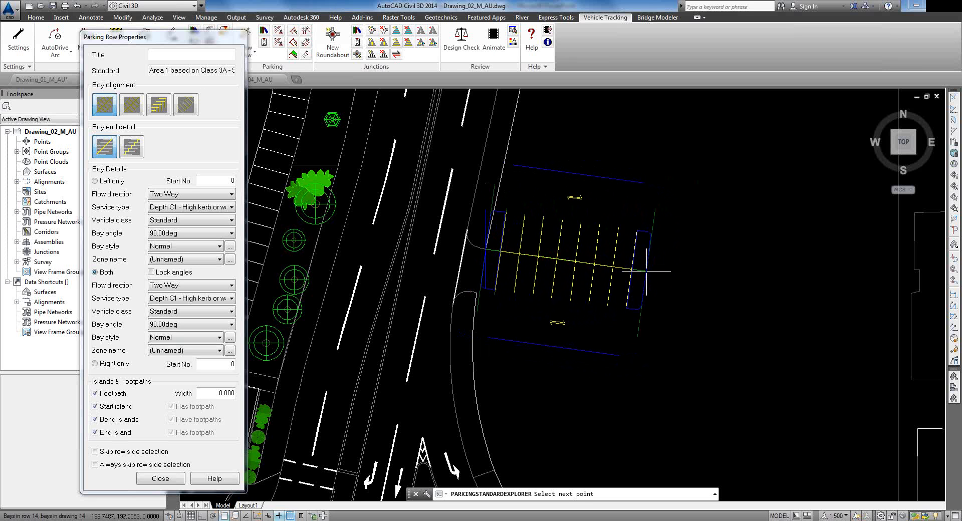
scroll(605, 204, down, 5)
middle_drag(619, 181, 593, 203)
click(570, 173)
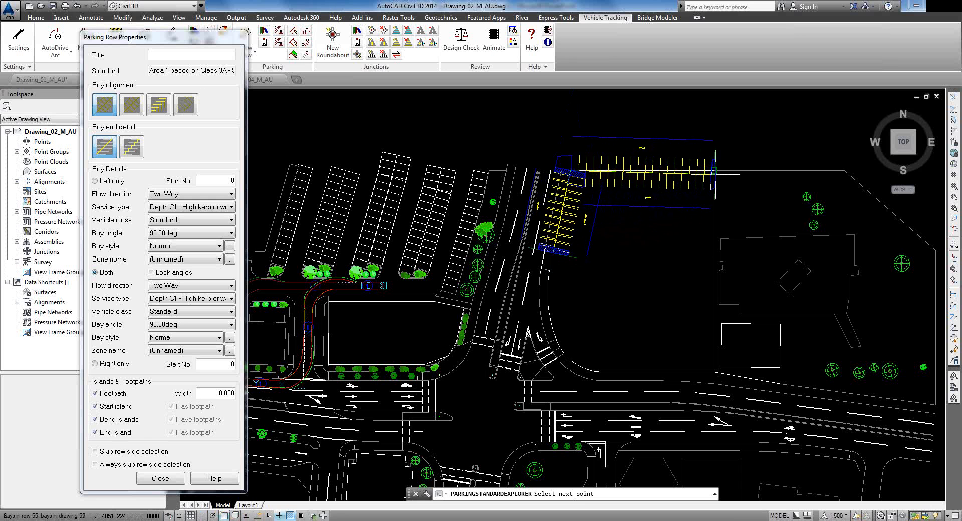
click(714, 172)
scroll(700, 223, up, 2)
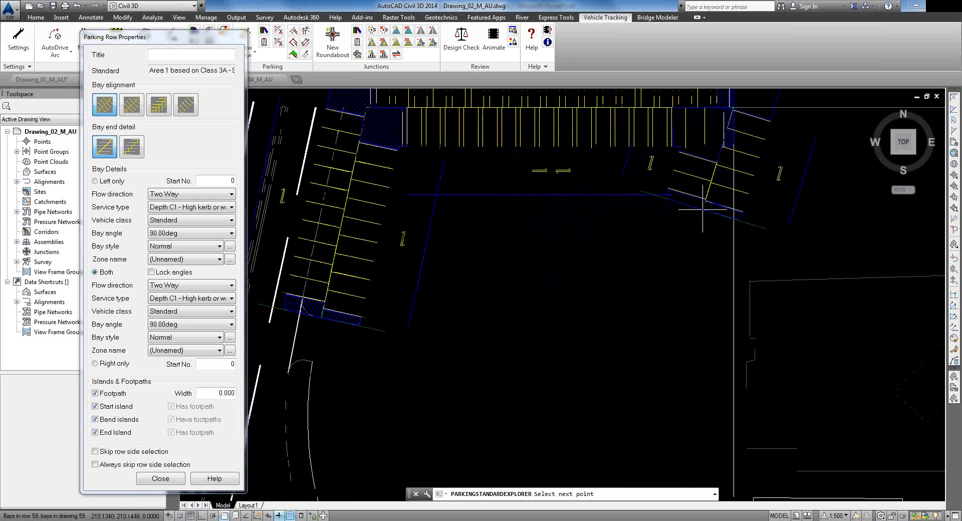
Step: Continue the row down the right side, along the bottom and round the curved kerb, then commit it
click(722, 469)
click(545, 468)
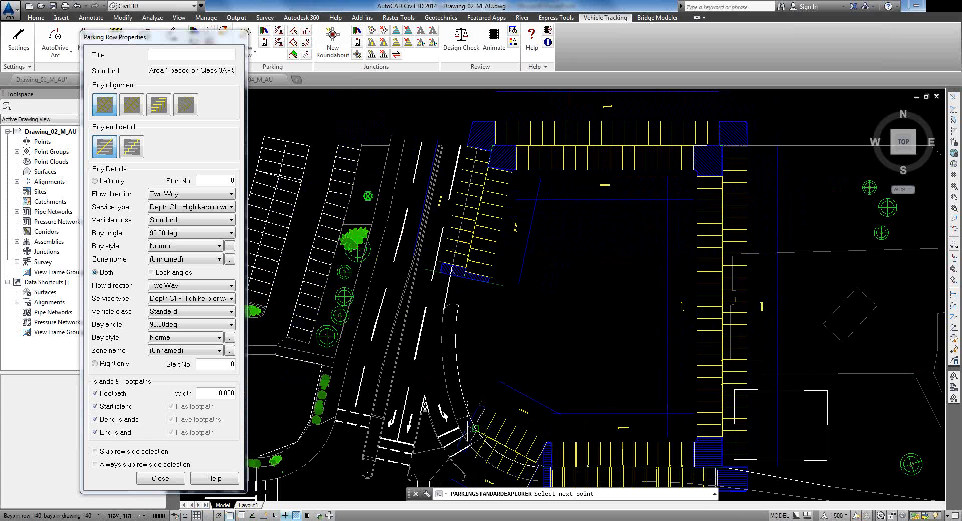
click(469, 416)
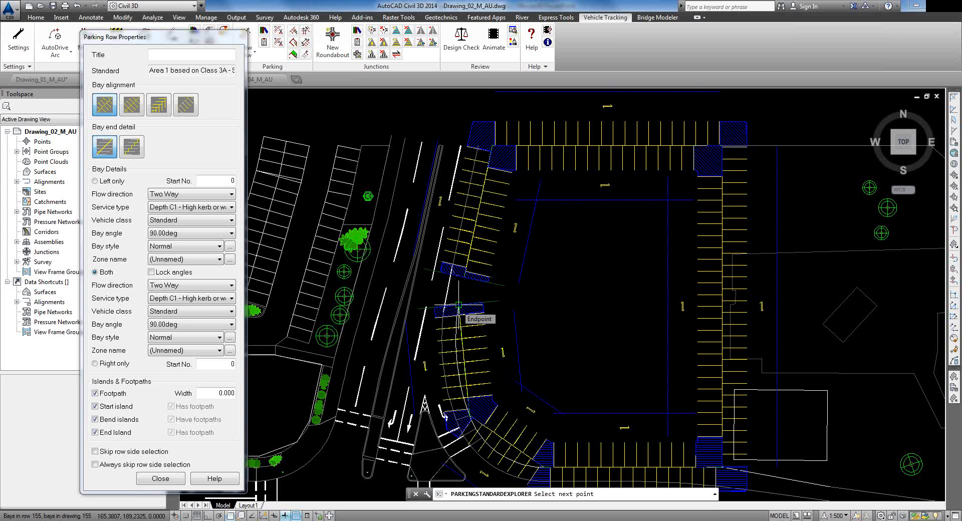
click(458, 307)
key(Return)
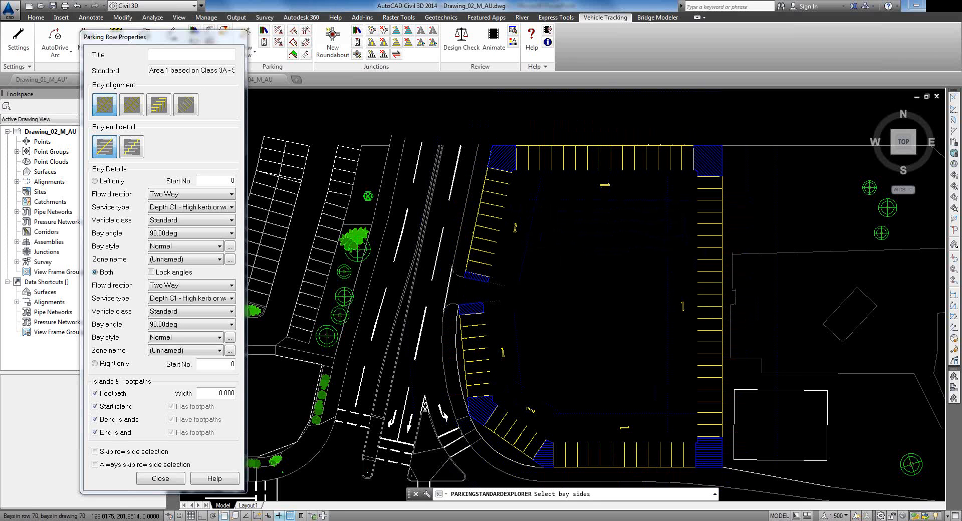
click(561, 248)
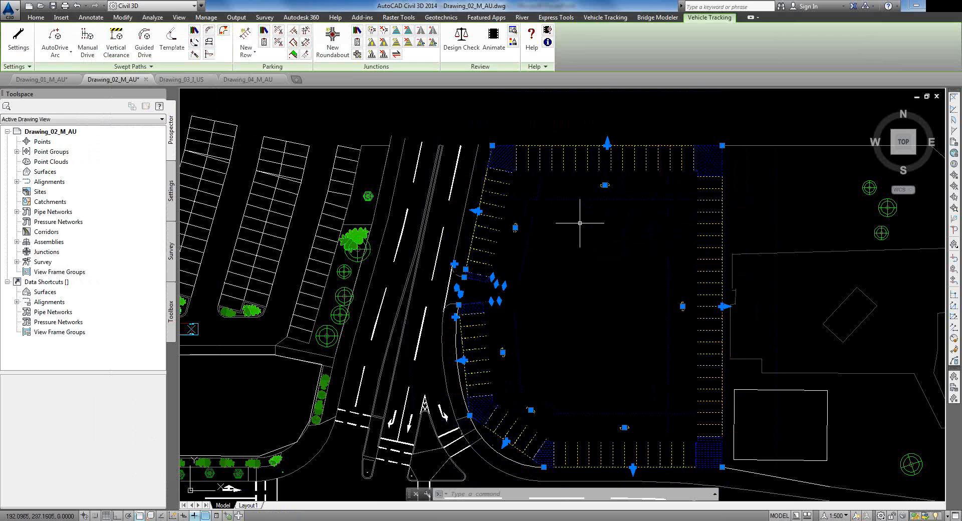
Step: Select the new row and move its end grip onto the curved kerb with Nearest snap
key(Escape)
scroll(489, 244, up, 4)
click(490, 234)
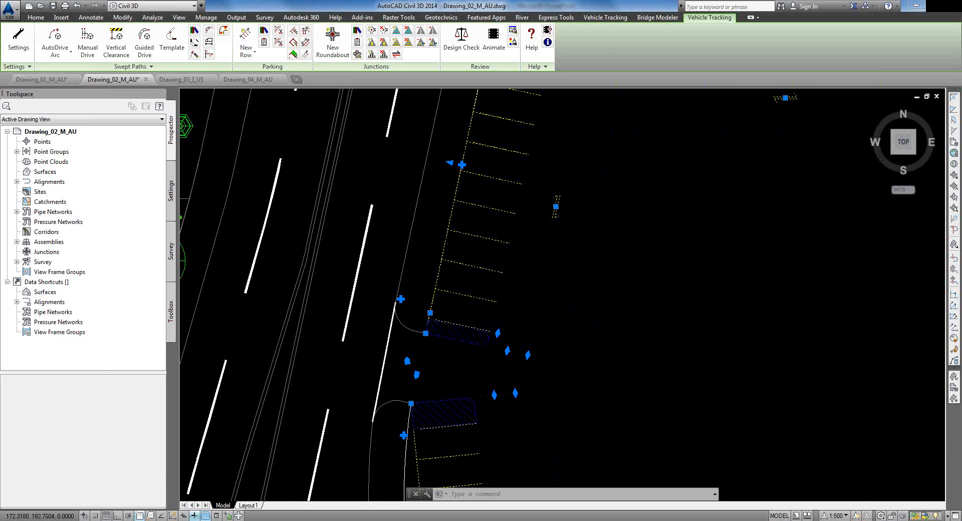
scroll(492, 363, down, 2)
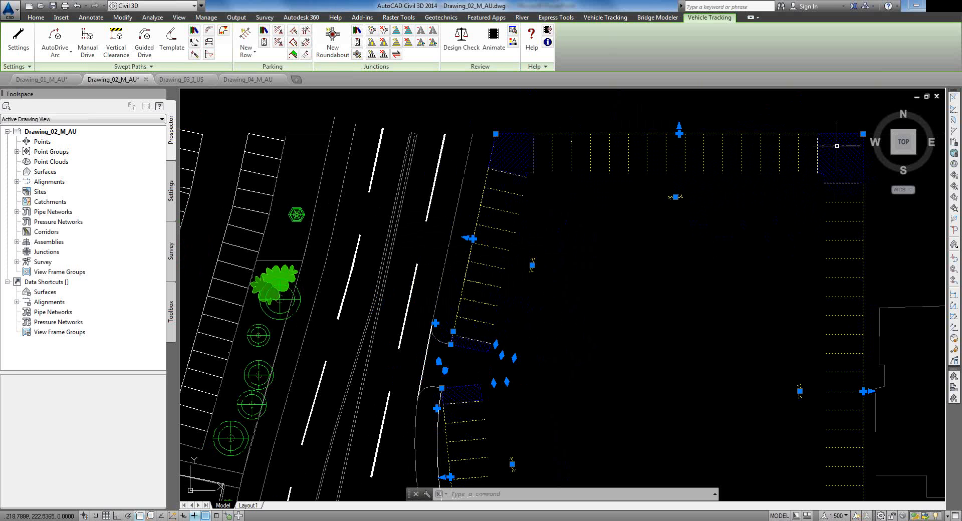
middle_drag(509, 384, 505, 250)
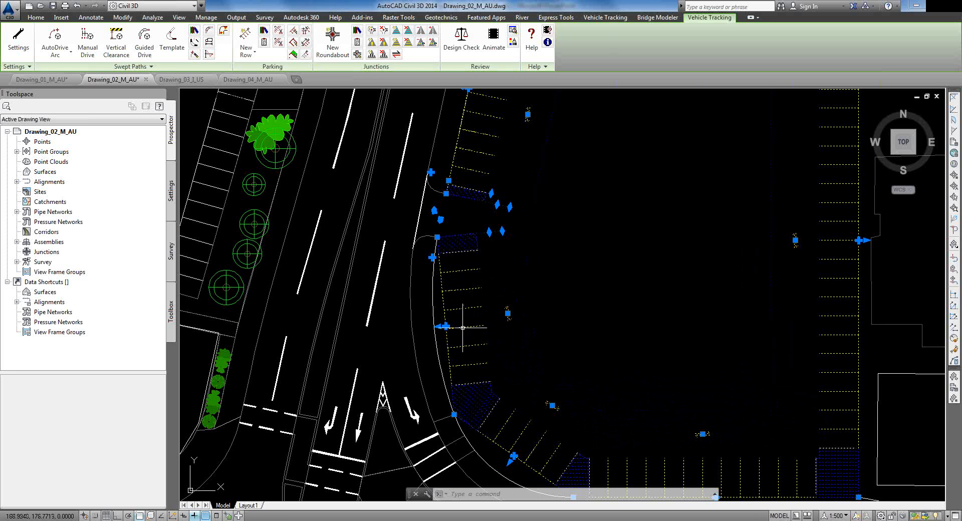
middle_drag(490, 344, 489, 216)
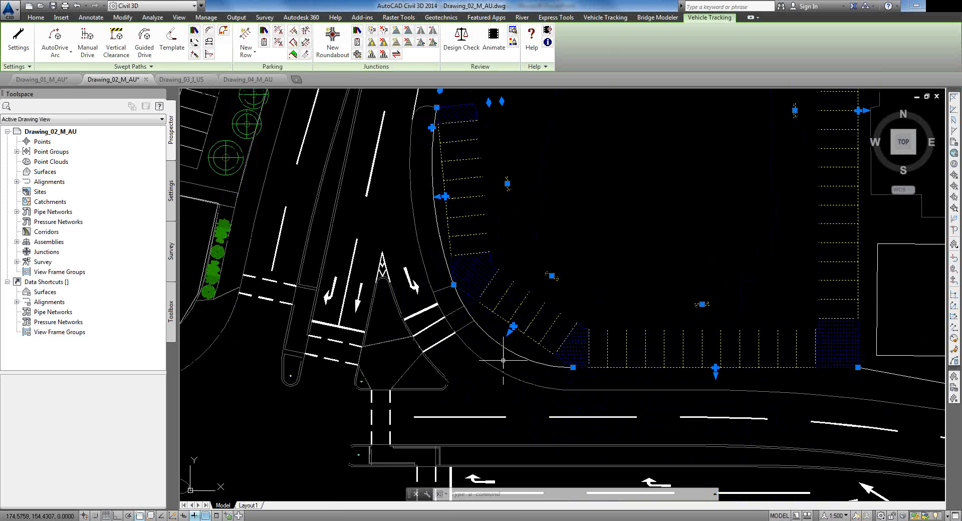
click(510, 331)
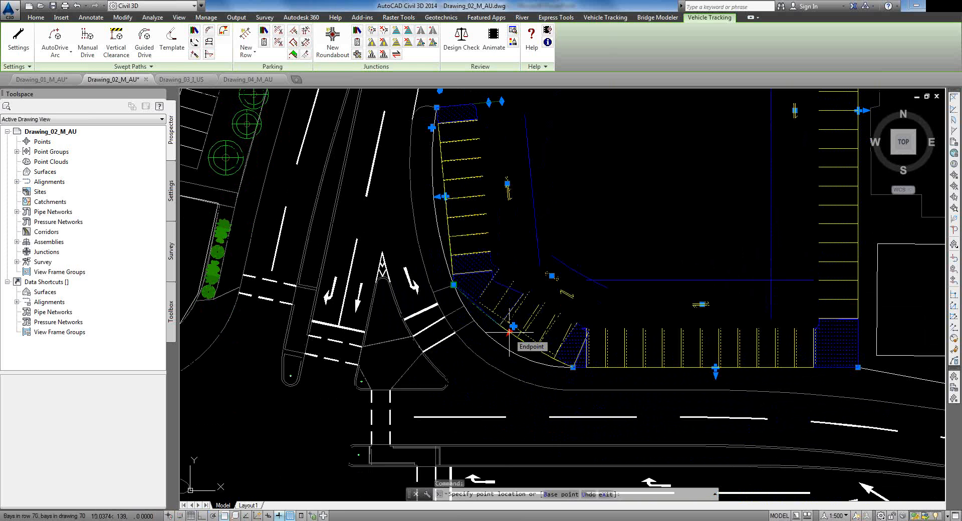
shift+right_click(509, 332)
click(541, 301)
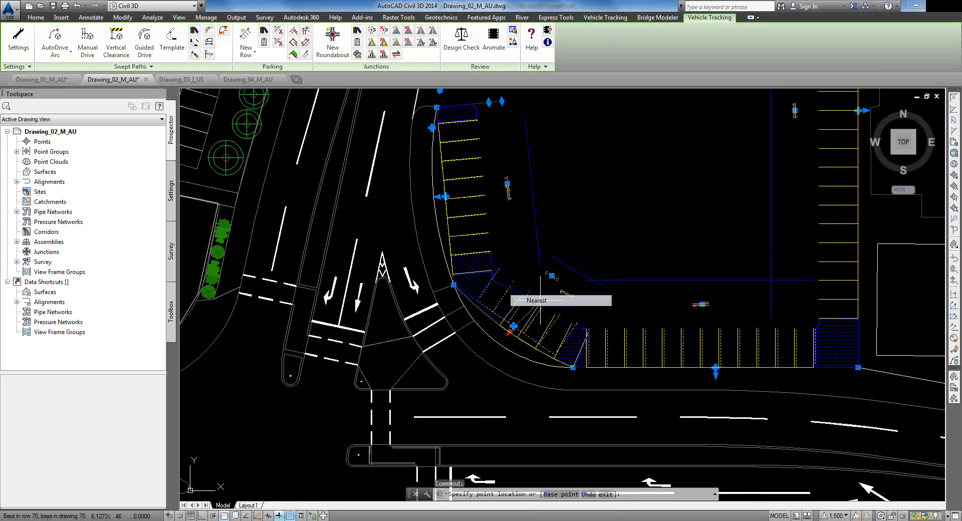
click(499, 342)
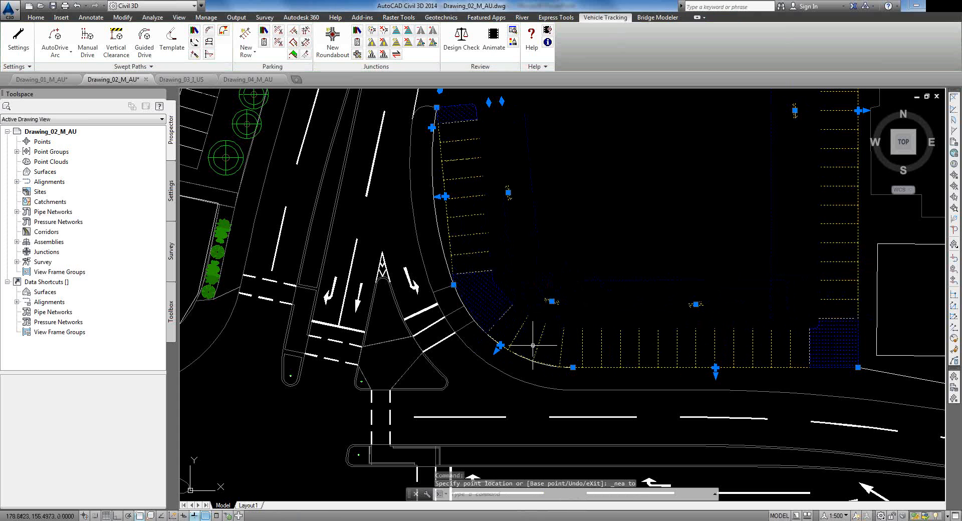
Step: Begin a second stretch of the row's end toward the kerb, then cancel it
scroll(451, 211, up, 5)
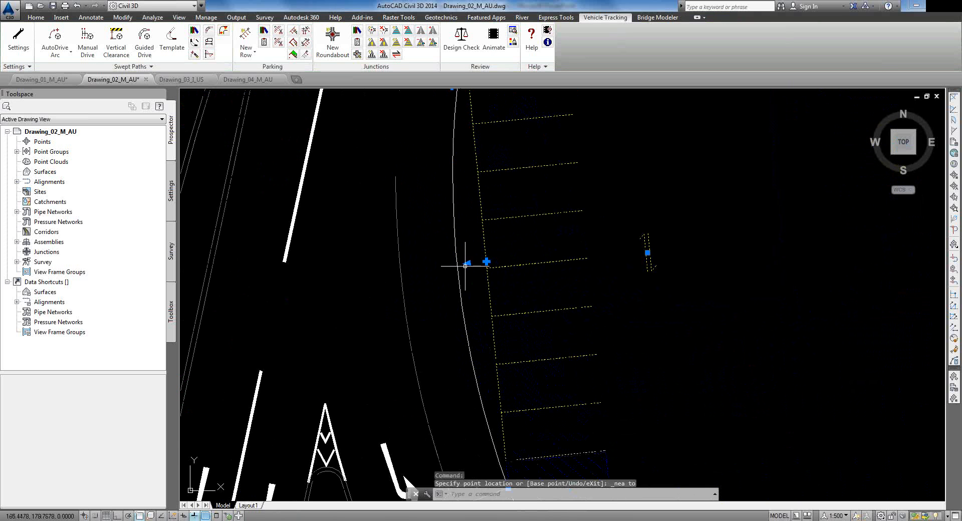
click(466, 264)
shift+right_click(457, 265)
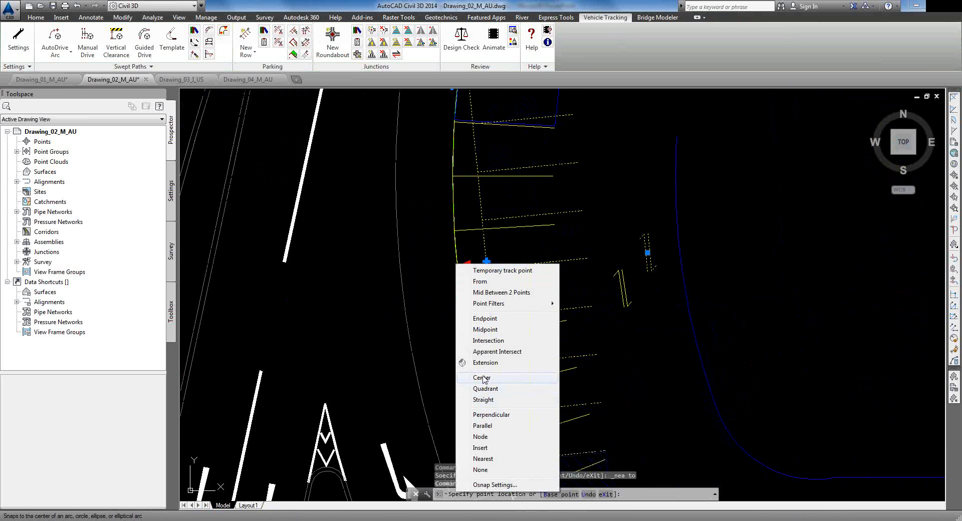
click(483, 461)
key(Escape)
scroll(591, 234, down, 3)
middle_drag(623, 311, 535, 257)
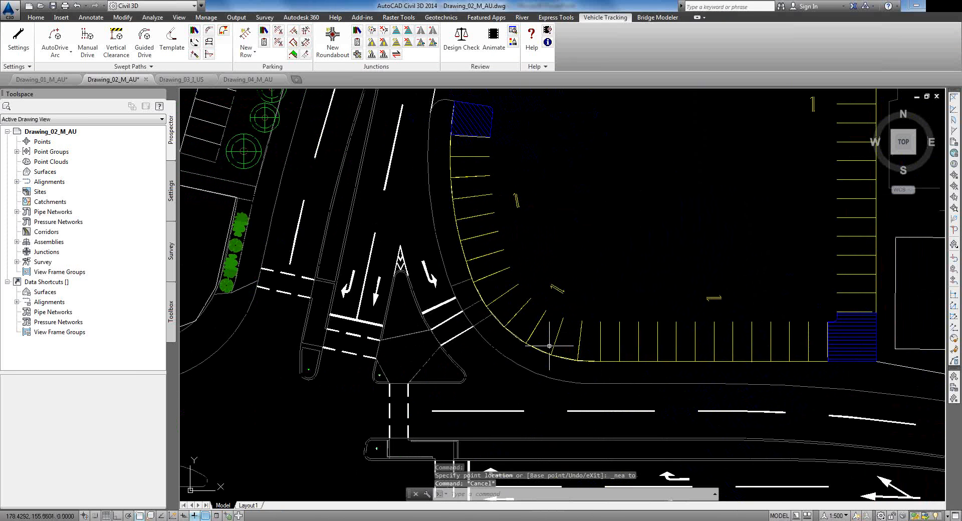
scroll(543, 317, up, 2)
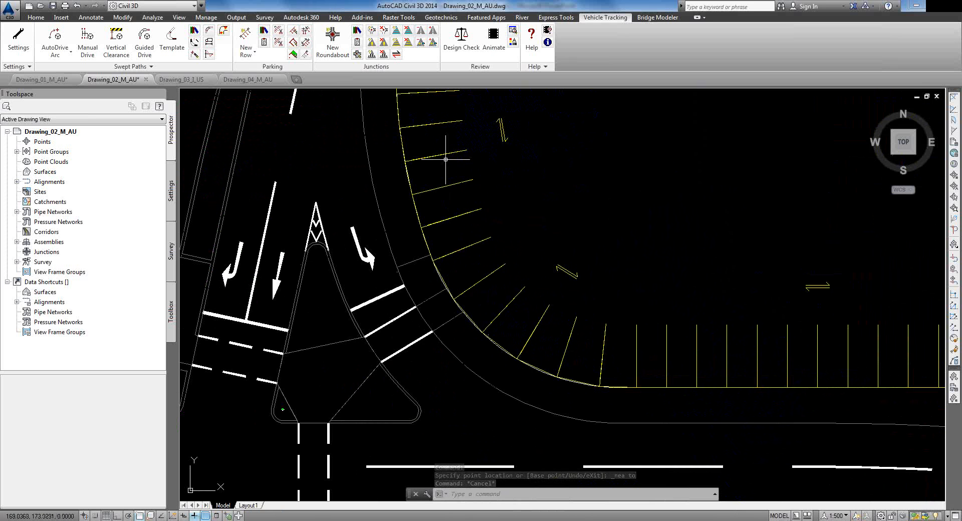
scroll(594, 316, down, 2)
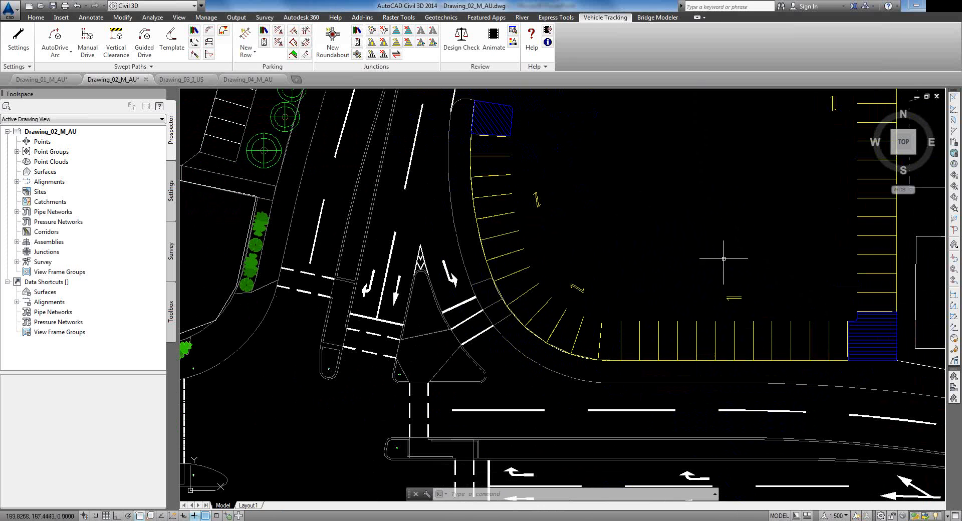
scroll(697, 221, down, 2)
middle_drag(662, 234, 657, 270)
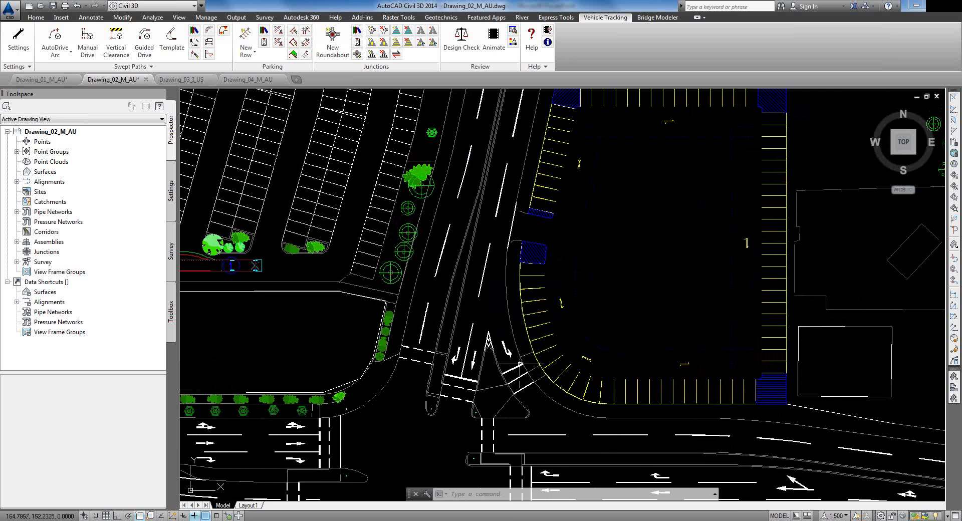
scroll(551, 312, up, 2)
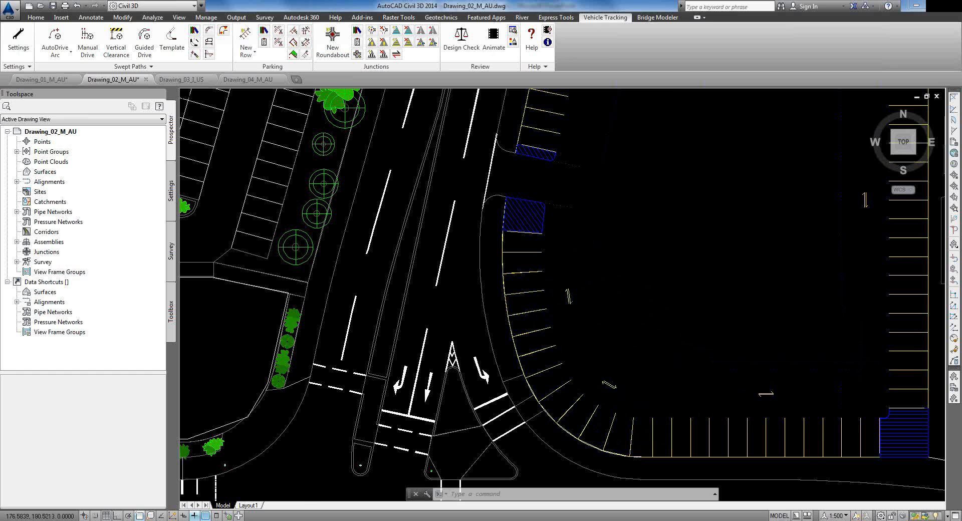
scroll(587, 257, down, 2)
middle_drag(652, 146, 604, 229)
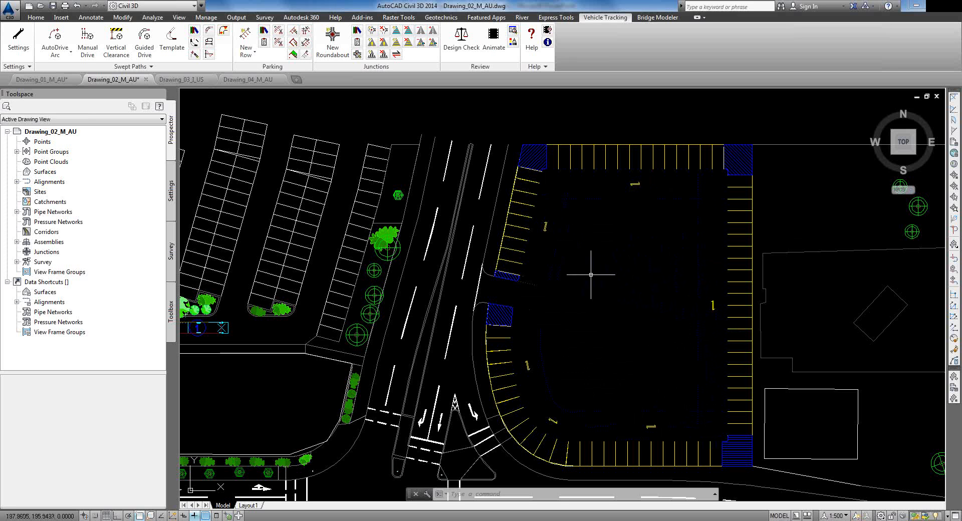
click(247, 52)
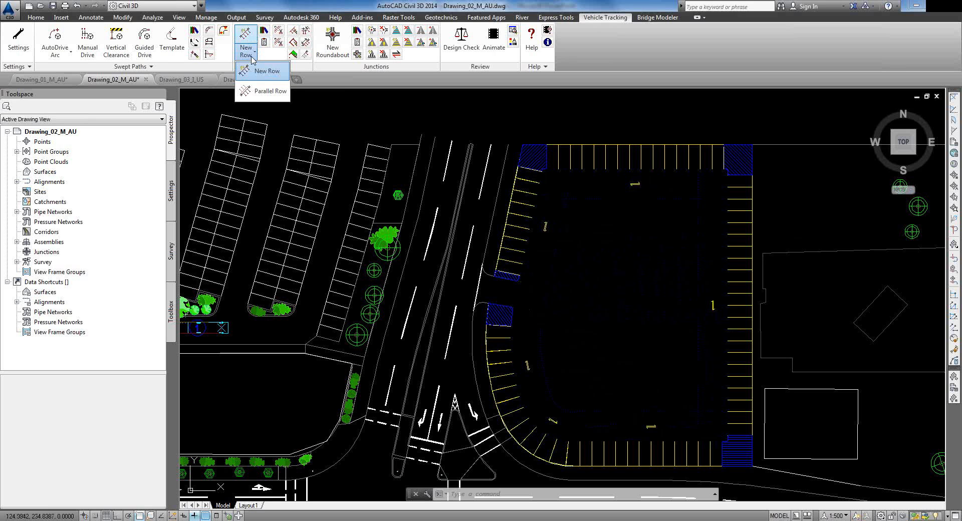
click(255, 95)
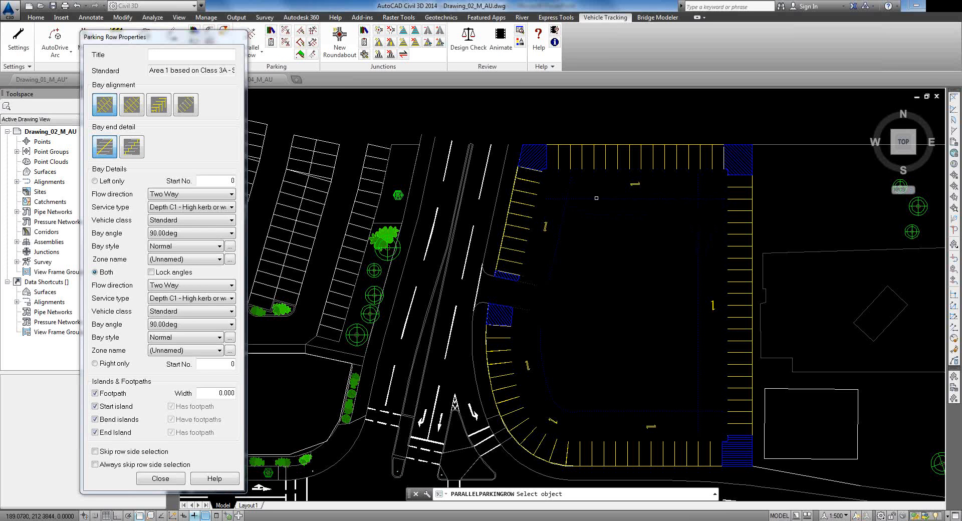
click(646, 199)
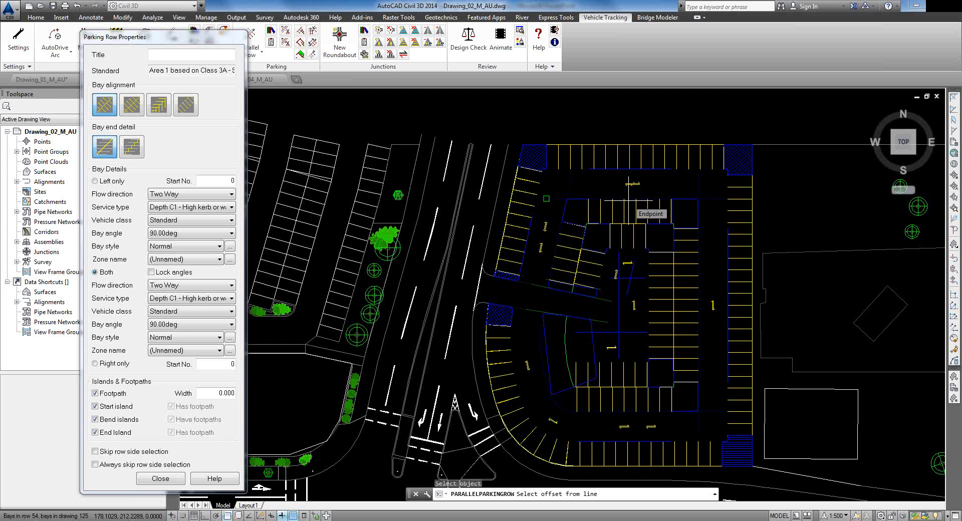
key(Escape)
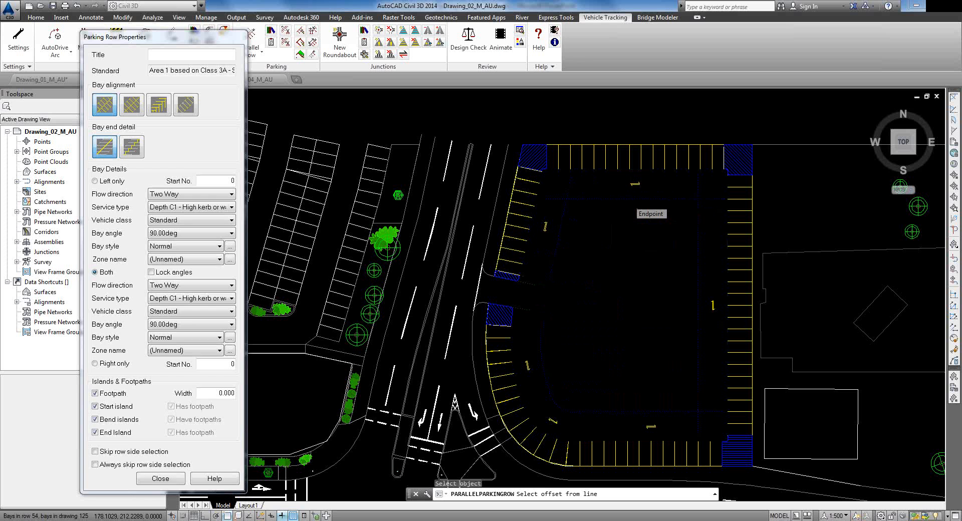
click(258, 51)
Step: With Osnap off, lay a 90° parking row across the lot and choose its bay sides
click(256, 73)
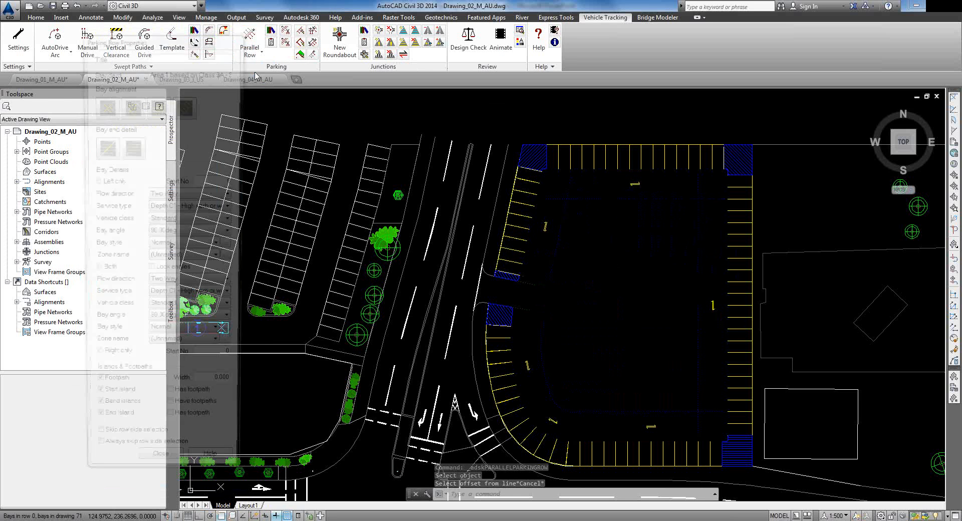
scroll(703, 226, up, 2)
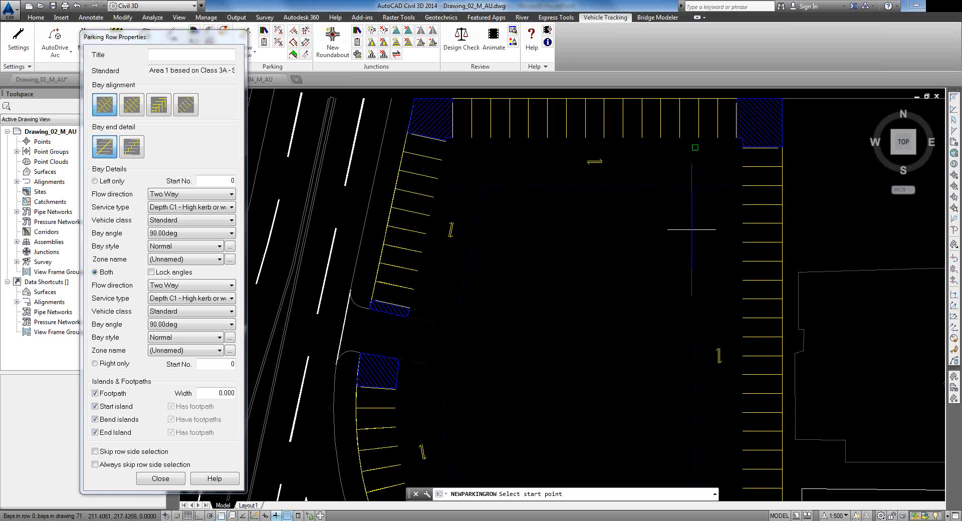
key(F3)
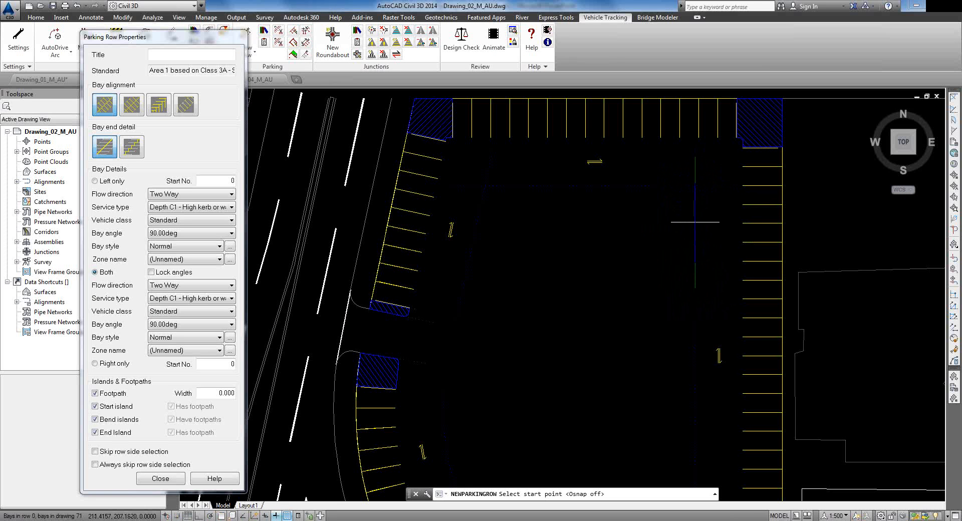
click(695, 225)
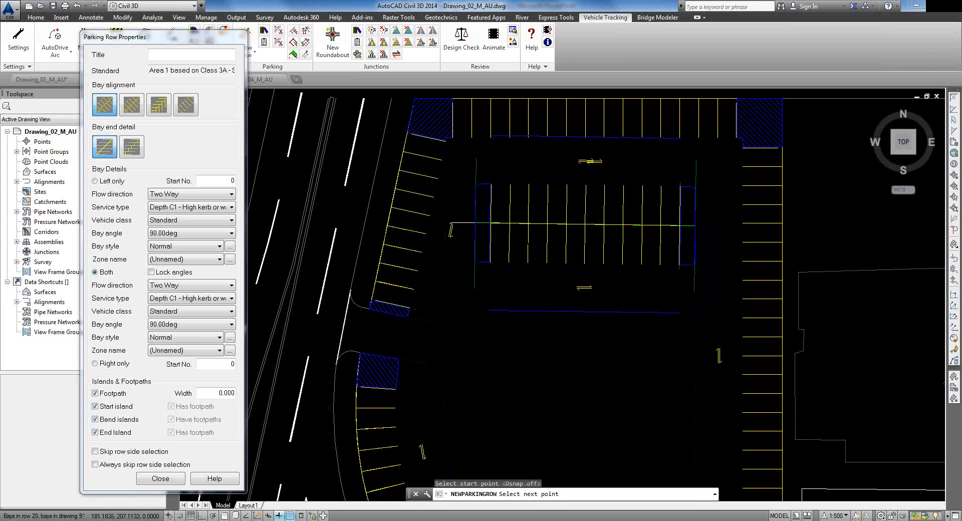
click(475, 224)
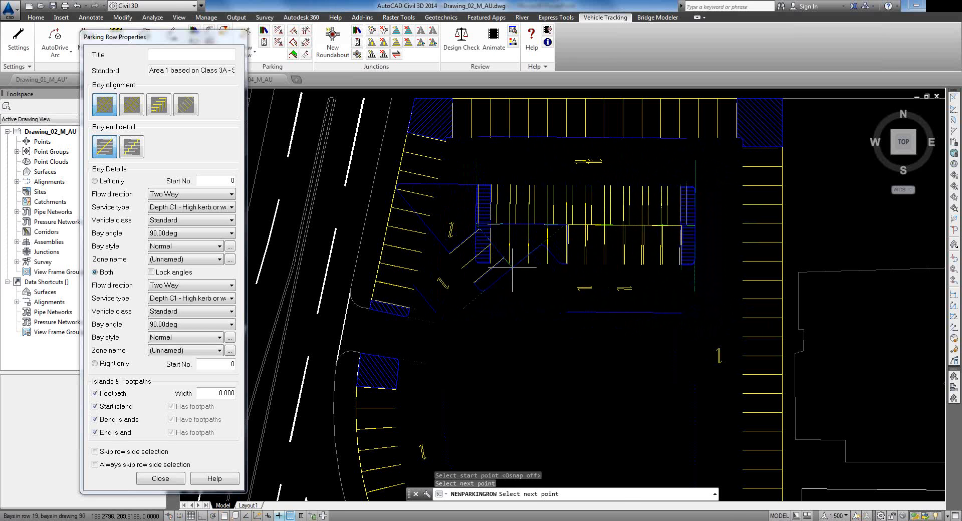
key(Return)
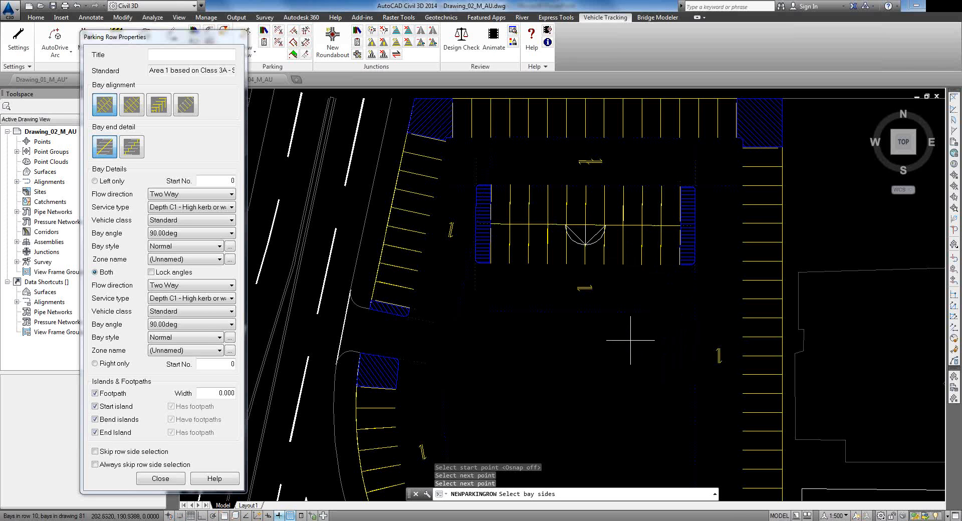
click(629, 343)
middle_drag(630, 344, 612, 170)
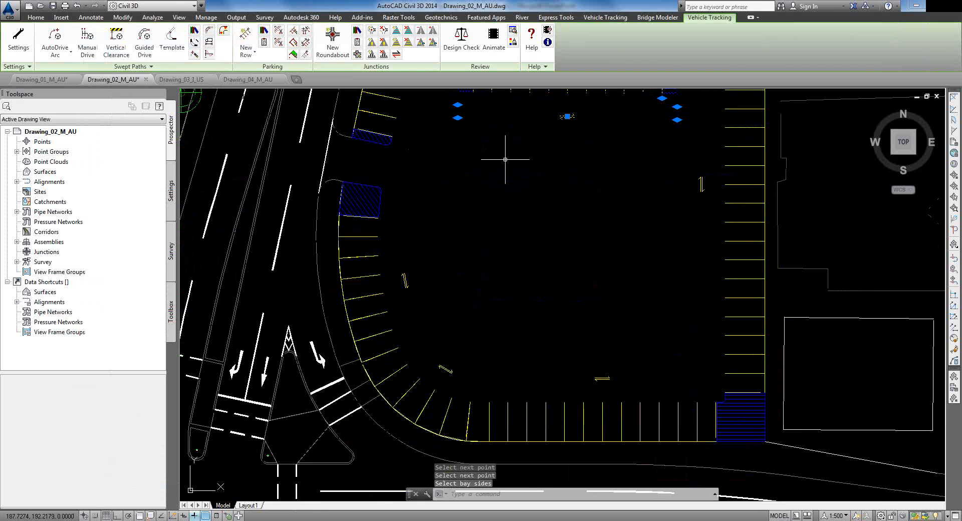
Step: Add the upper central parking row between two picked points
click(246, 38)
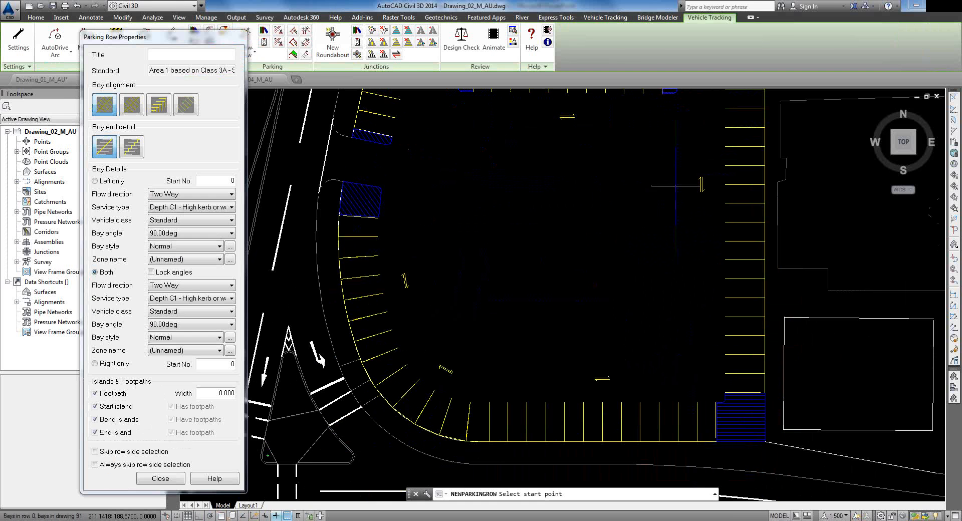
click(676, 179)
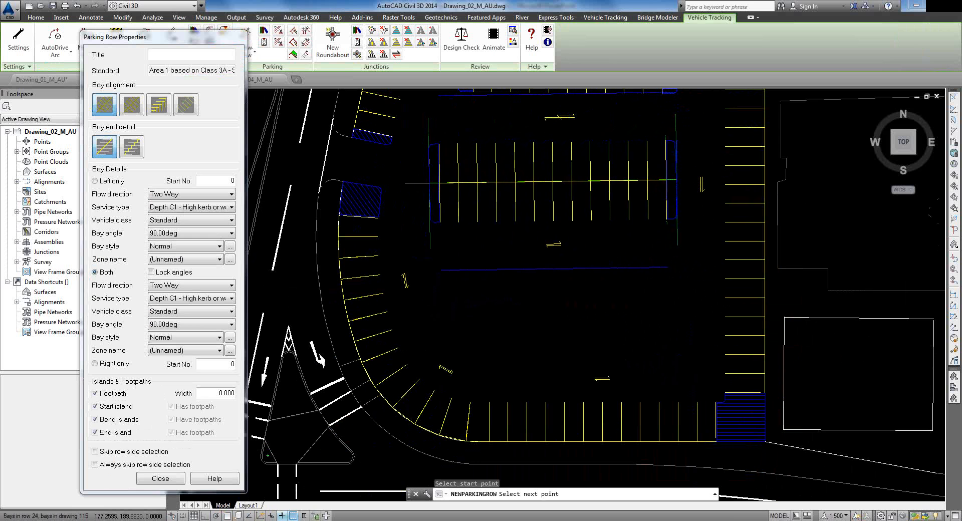
click(429, 179)
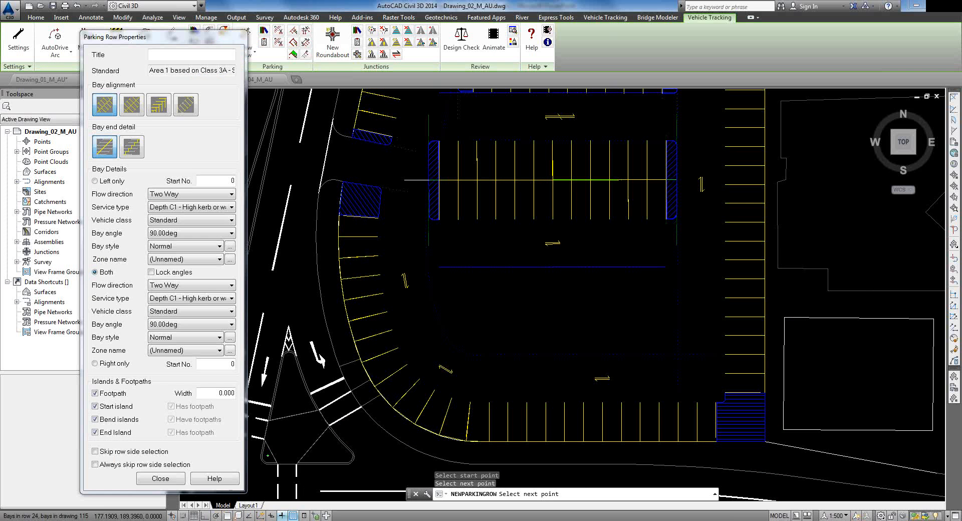
key(Return)
key(Escape)
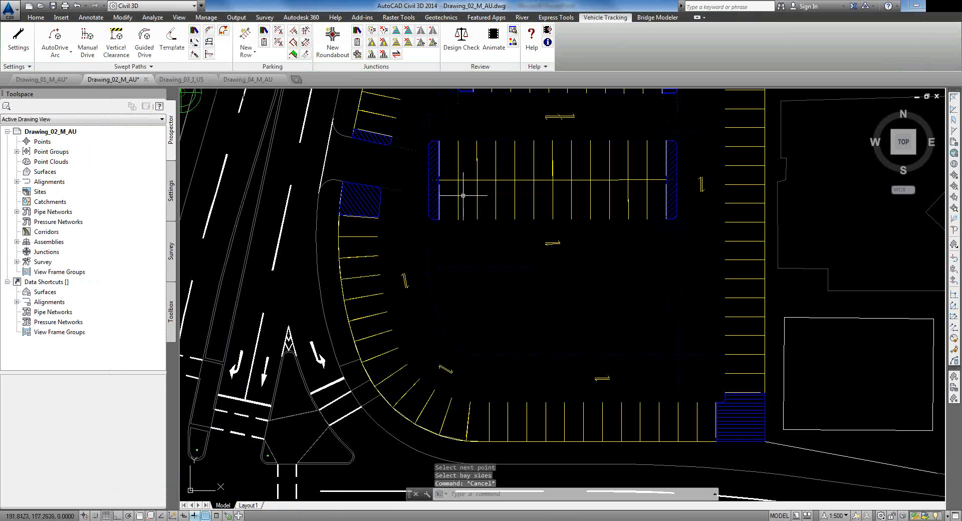
Step: Add the lower central parking row with bays on both sides
click(245, 37)
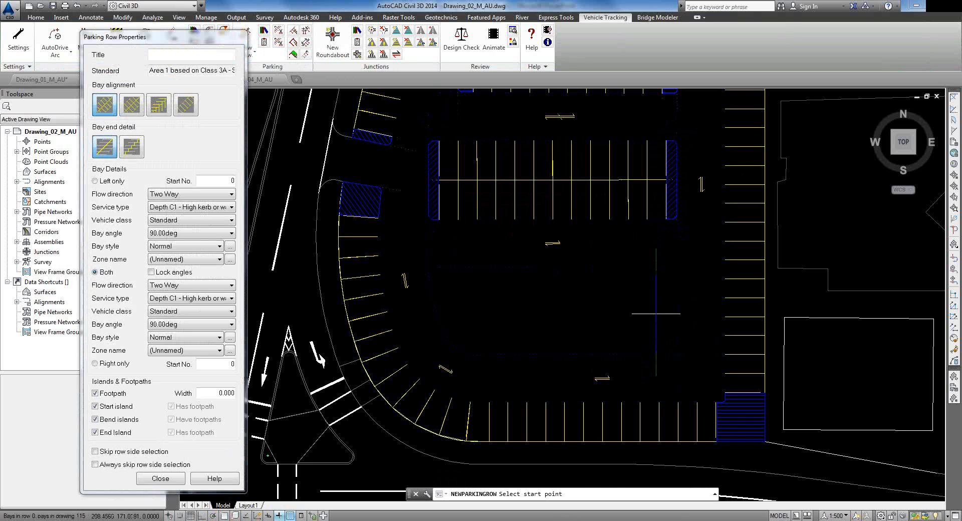
click(676, 311)
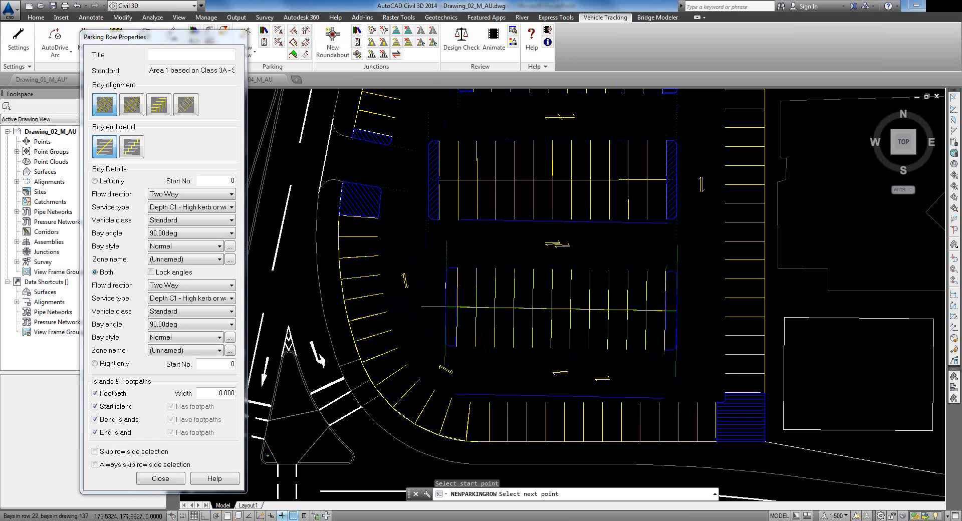
click(434, 307)
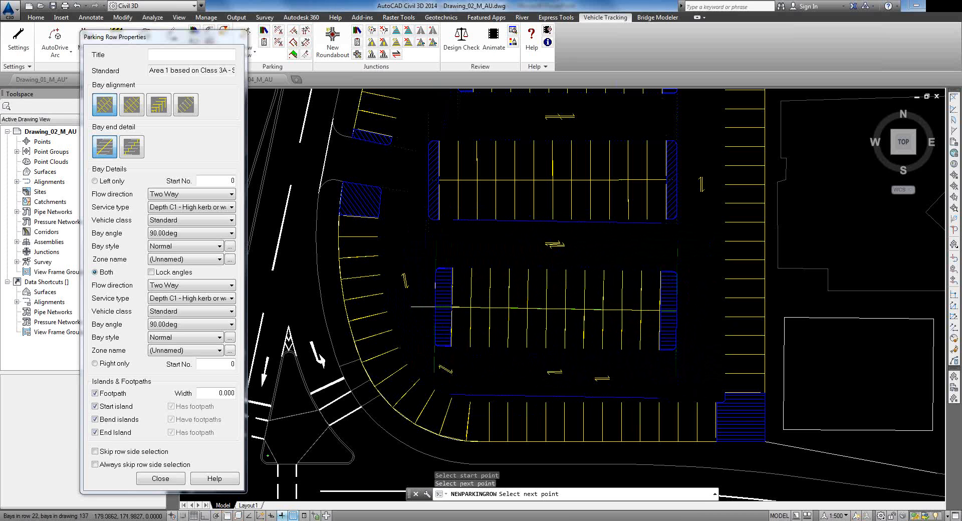
key(Return)
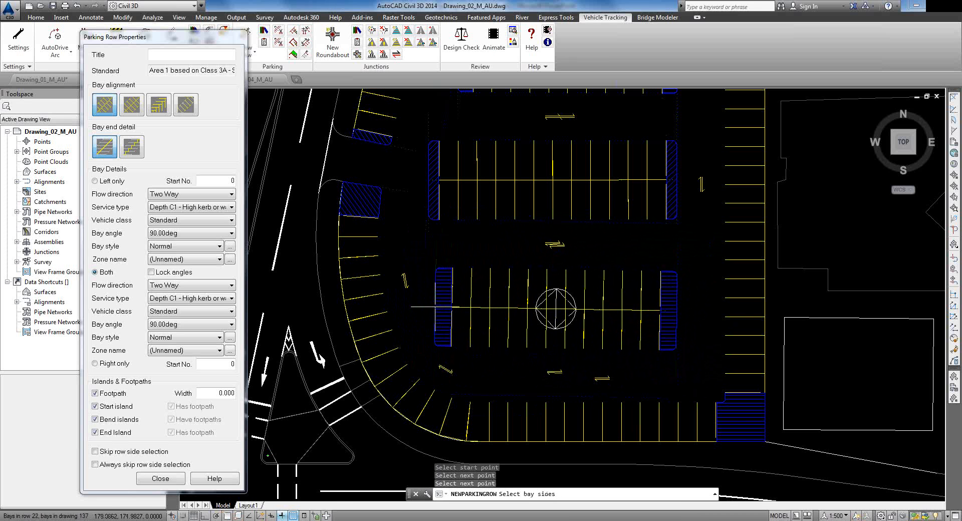
click(556, 308)
key(Escape)
scroll(486, 293, up, 2)
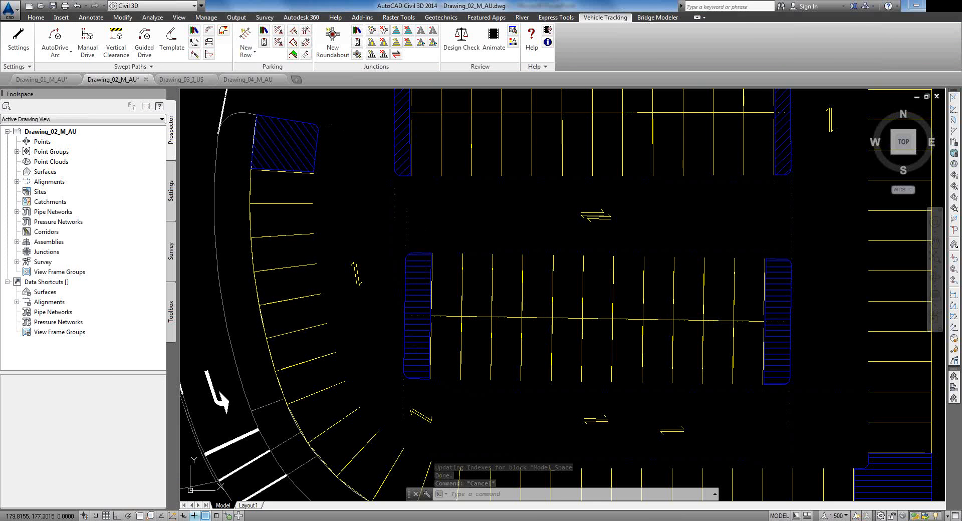
Step: Reshape the lower parking row's left end by moving its corner grips
click(499, 351)
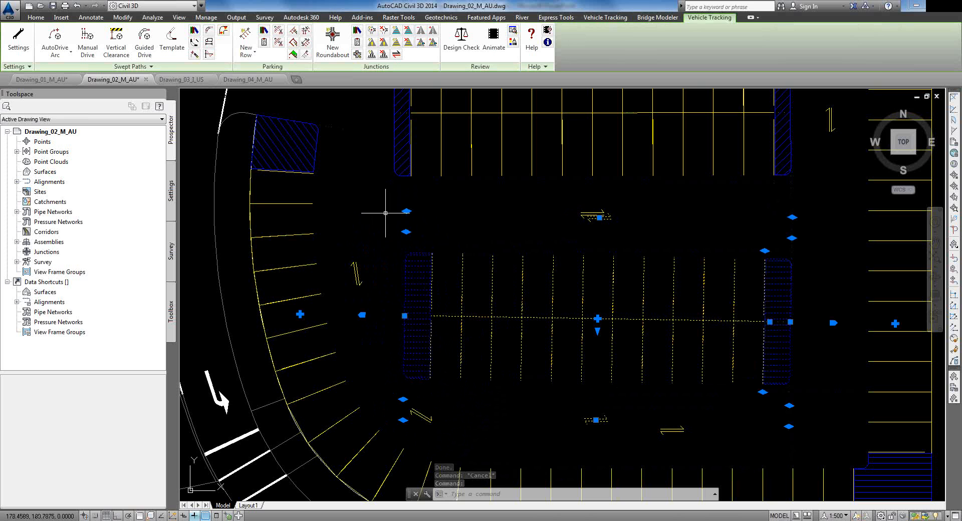
click(404, 399)
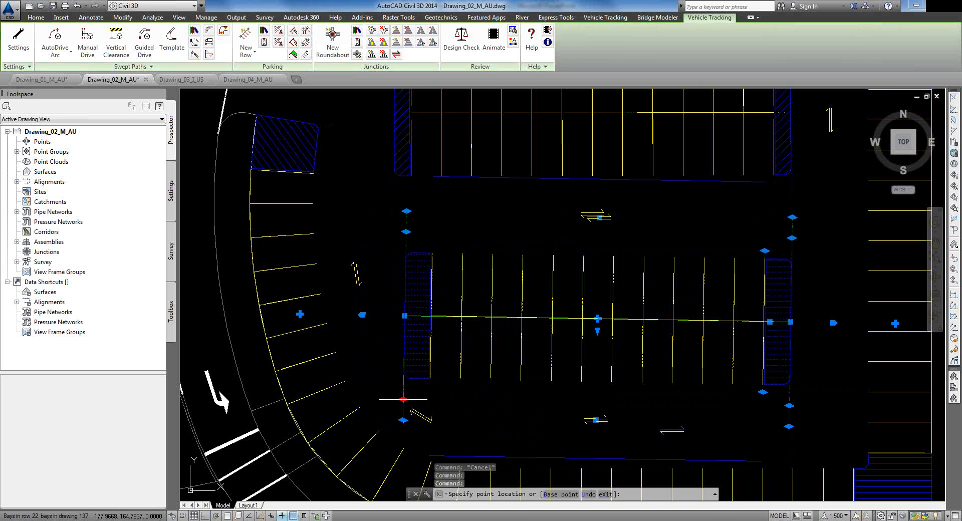
click(427, 399)
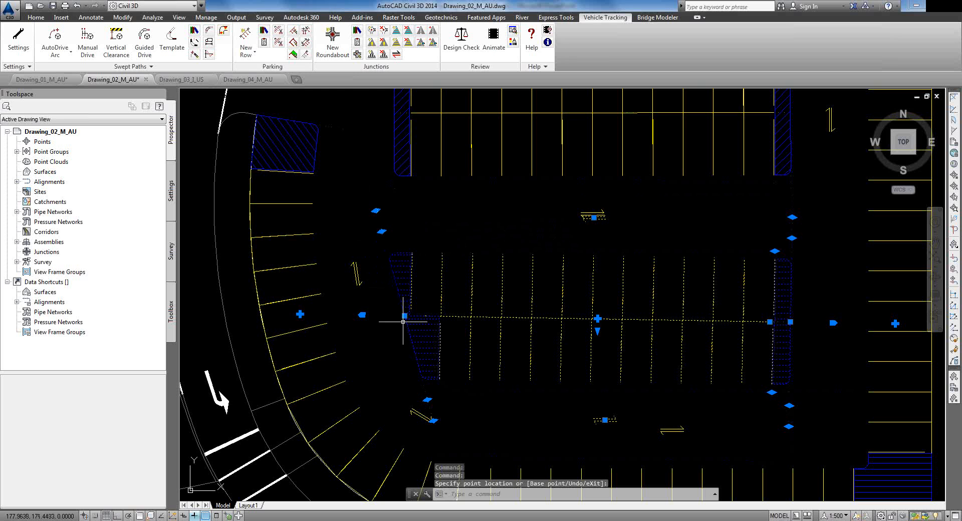
click(376, 211)
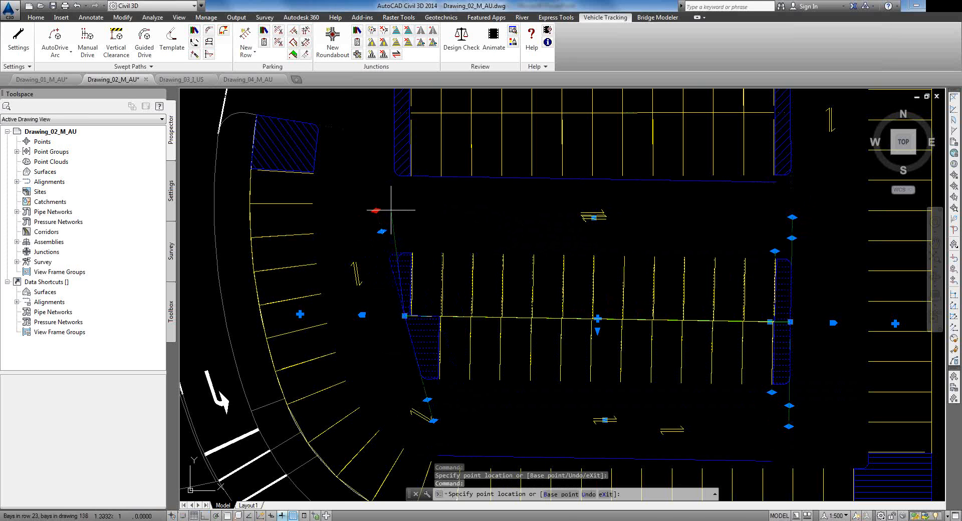
click(390, 210)
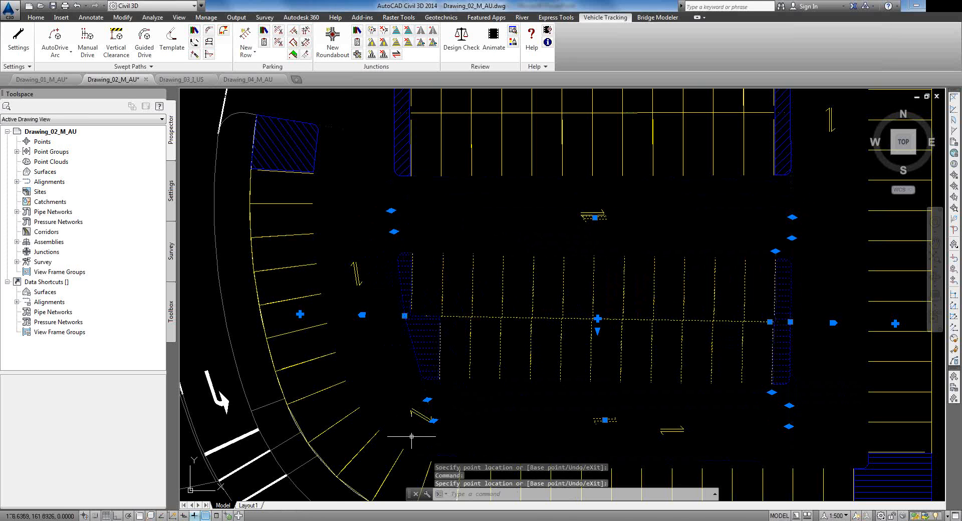
click(433, 421)
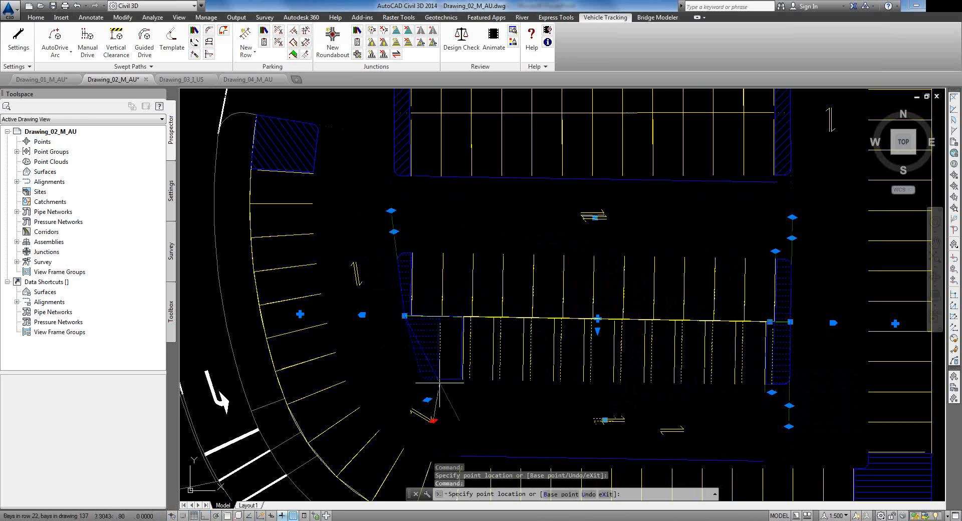
click(433, 396)
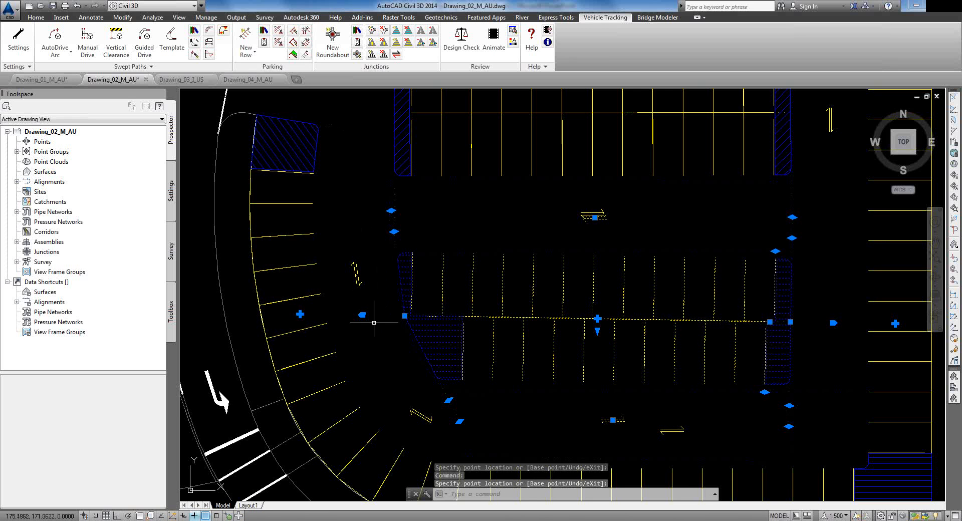
click(405, 316)
click(400, 317)
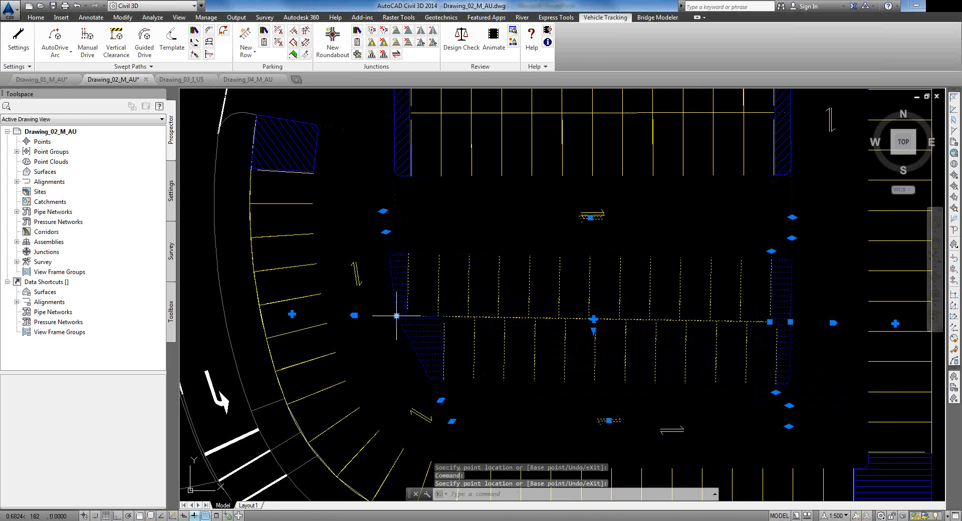
click(400, 317)
key(Escape)
click(397, 316)
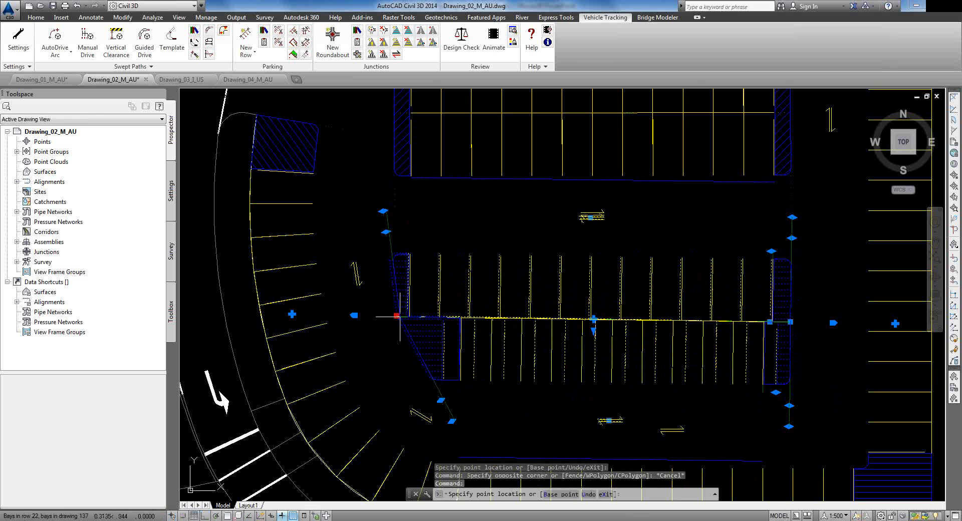
key(Escape)
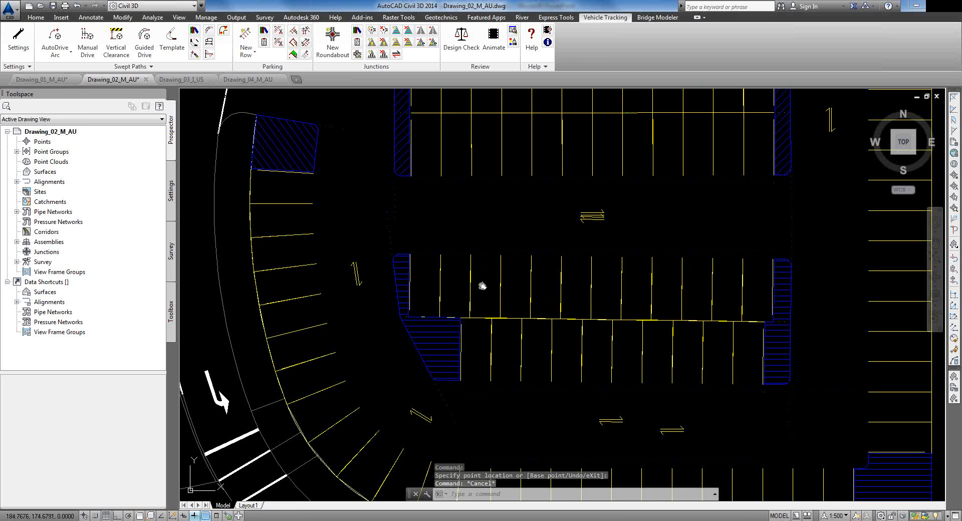
Step: Angle the upper parking row's left end by moving its top-left and bottom-left corners
middle_drag(483, 284, 474, 420)
click(388, 188)
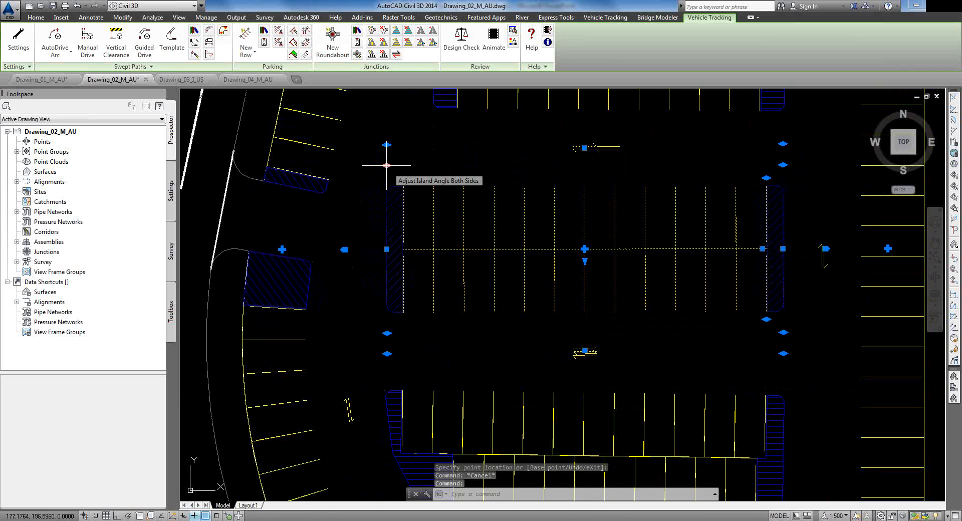
click(387, 145)
click(410, 153)
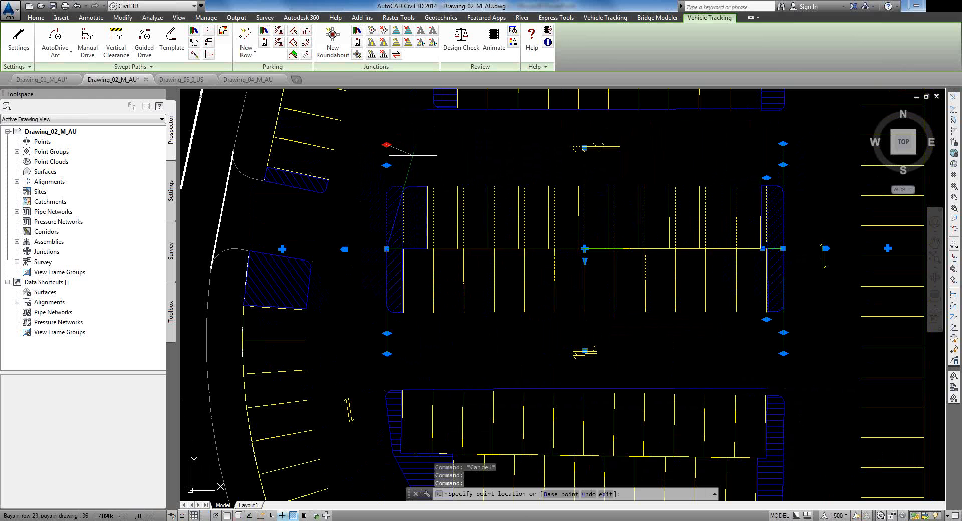
click(387, 354)
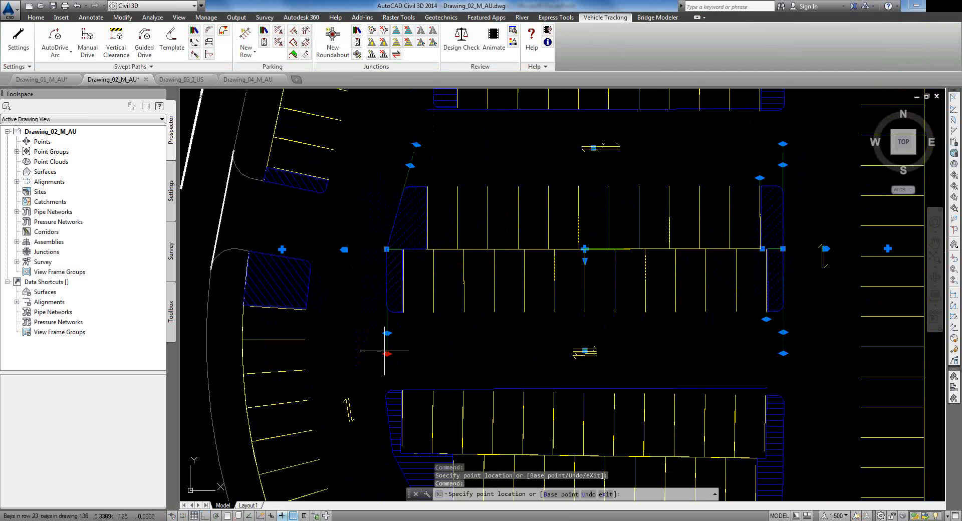
click(382, 314)
key(Escape)
Step: Stretch the central double row's end grip to its new position, then zoom out
middle_drag(479, 178, 476, 388)
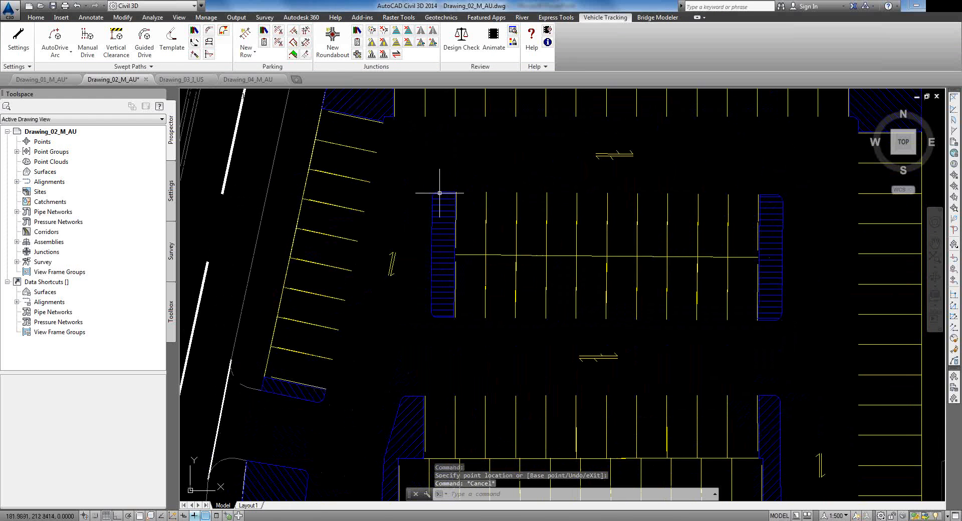
click(443, 194)
click(431, 171)
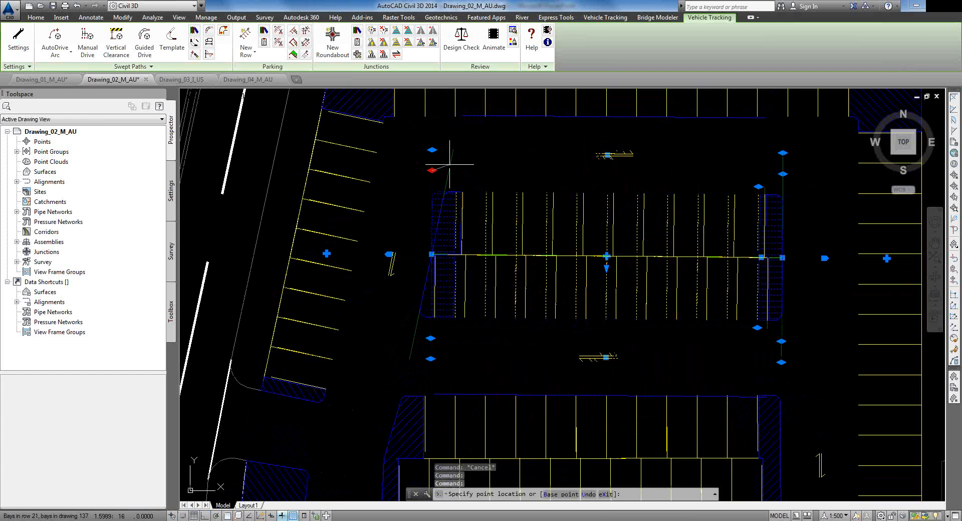
click(447, 163)
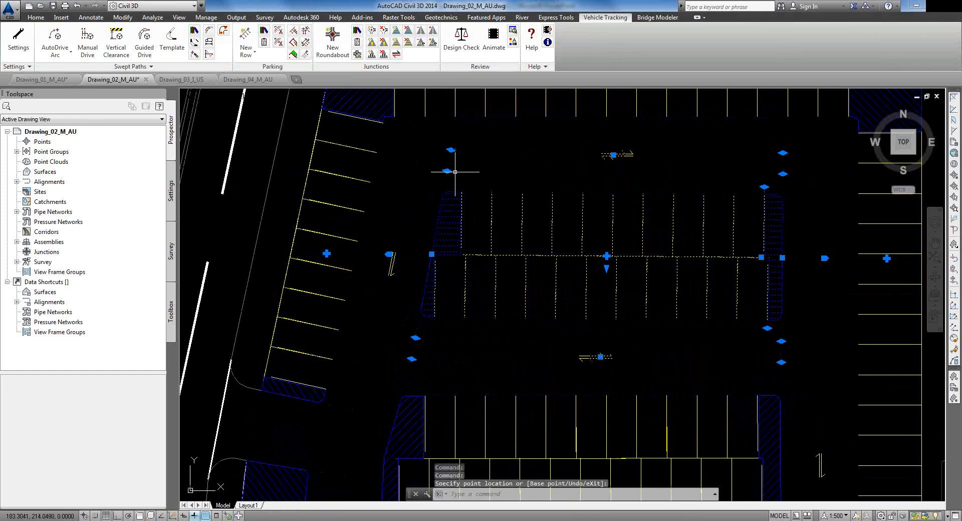
key(Escape)
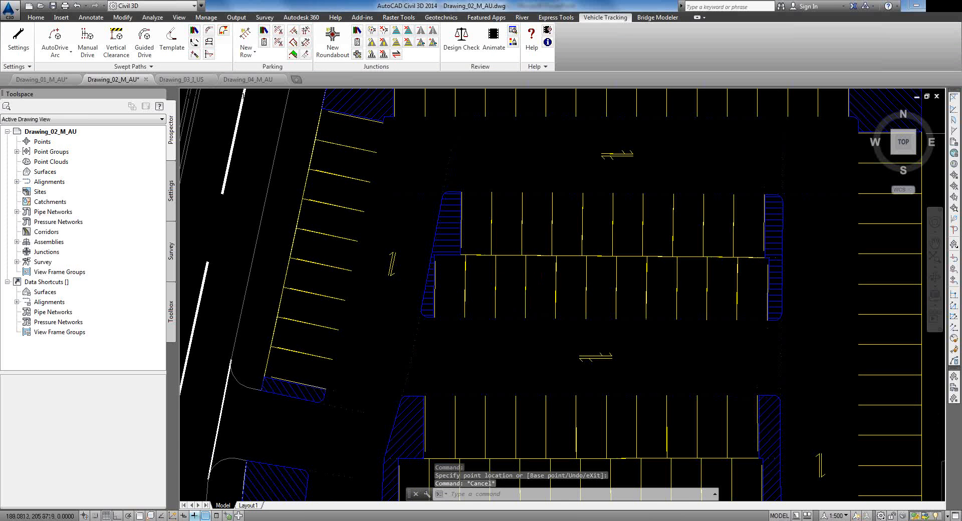
scroll(521, 269, down, 2)
scroll(536, 310, down, 3)
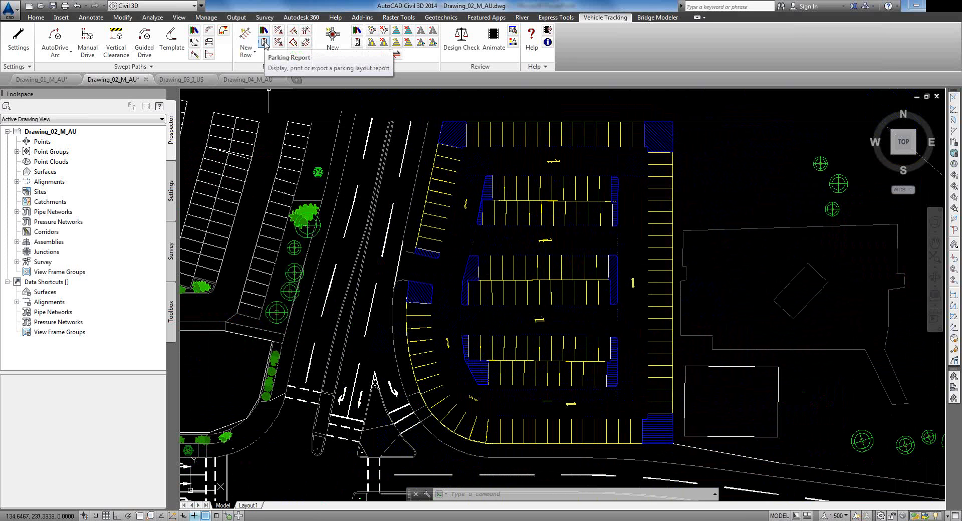
click(264, 43)
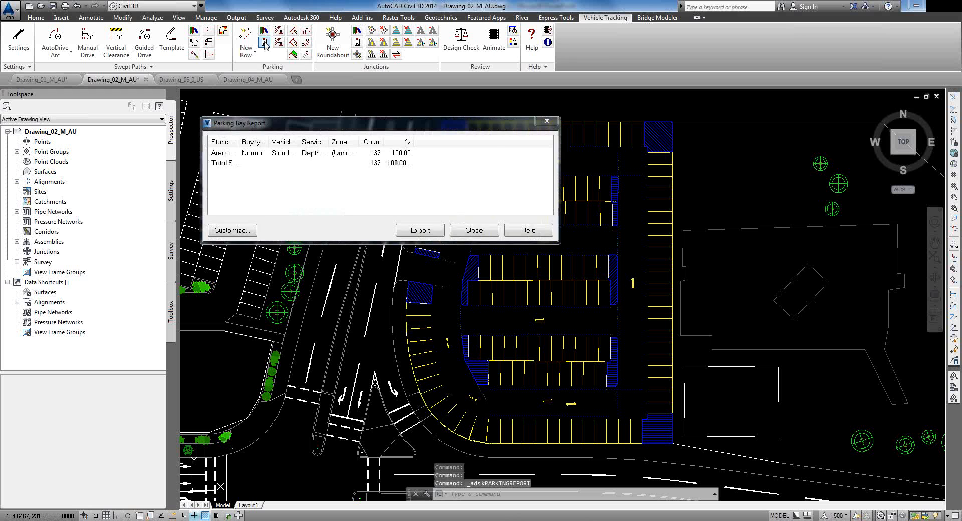
drag(299, 142, 325, 142)
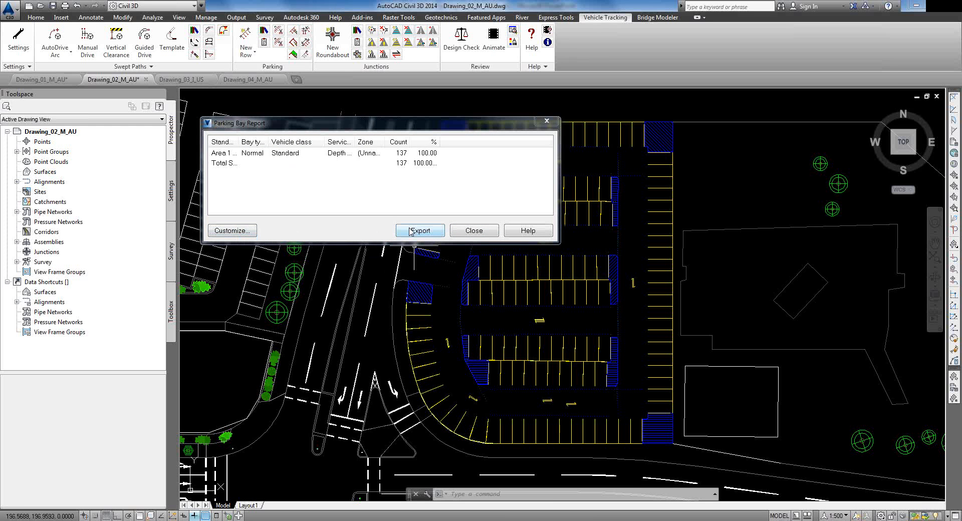
click(476, 231)
scroll(601, 332, up, 2)
middle_drag(601, 332, 526, 330)
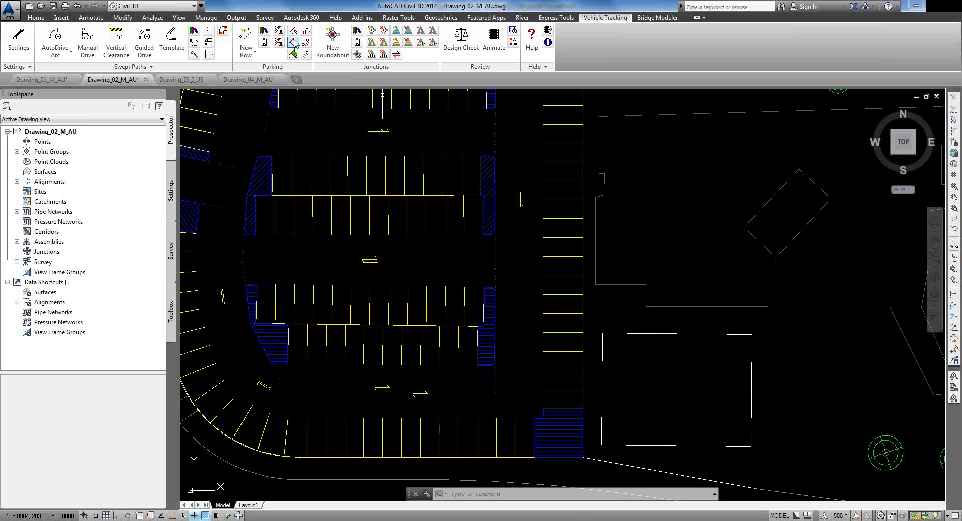
Step: Edit the east-side row's bays and make the first picked bay a Disabled bay
click(294, 42)
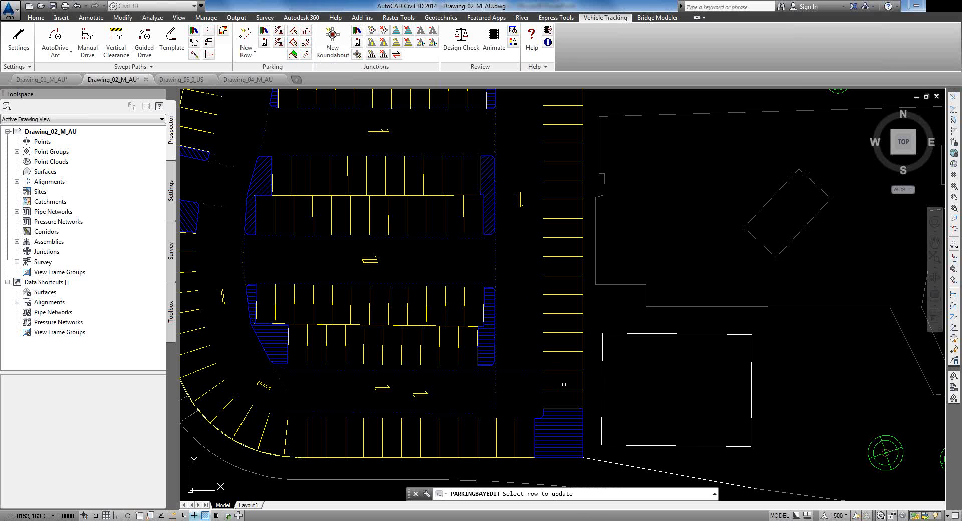
click(562, 396)
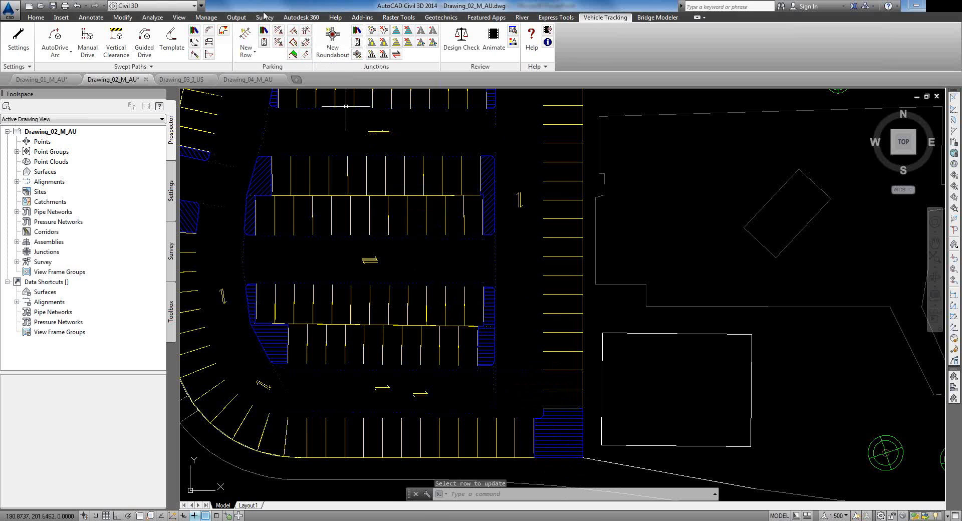
click(294, 42)
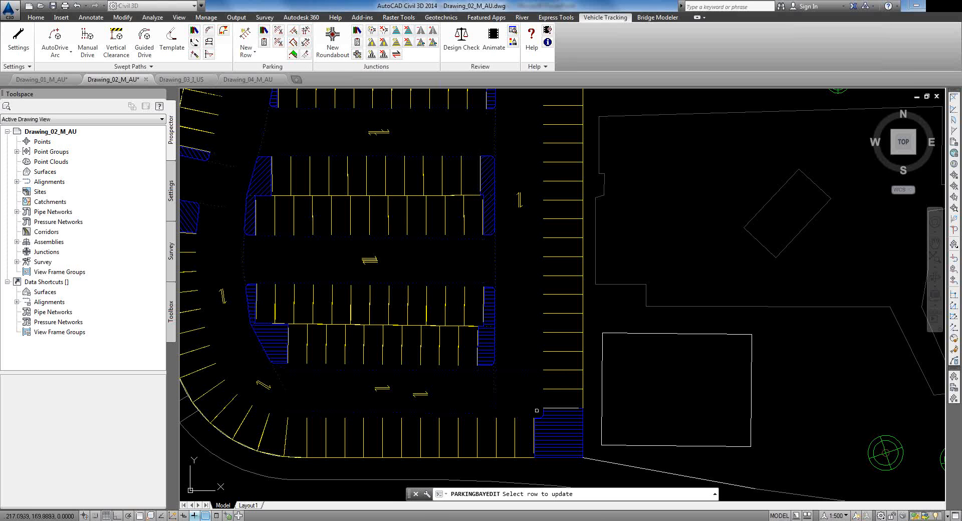
click(562, 395)
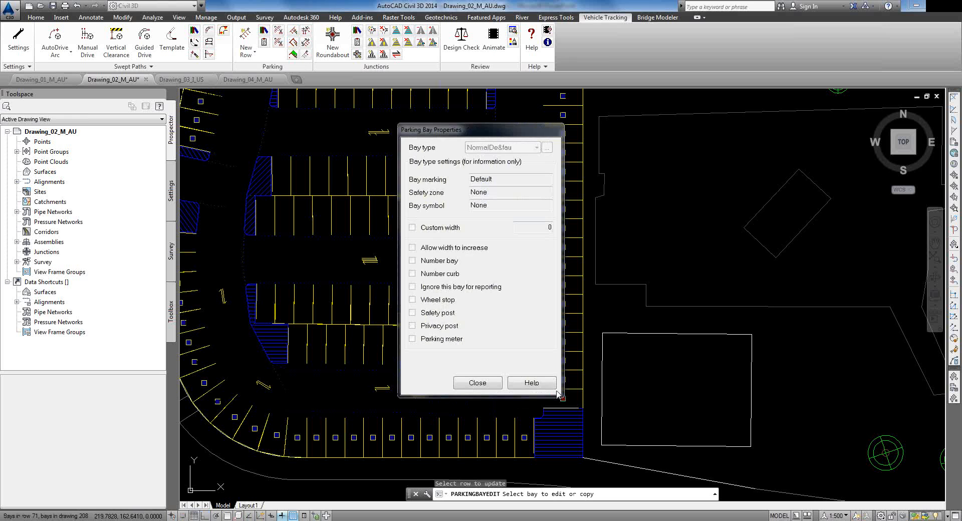
drag(479, 133, 396, 132)
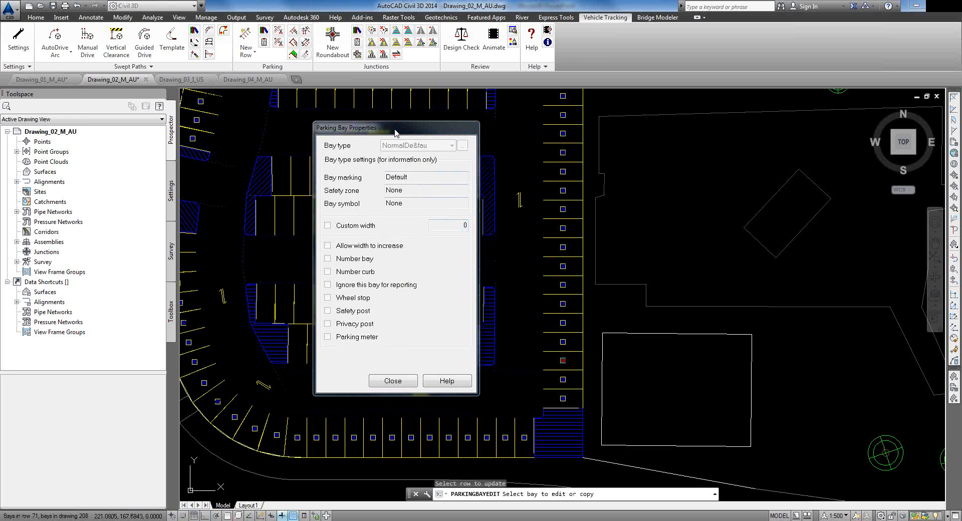
click(563, 399)
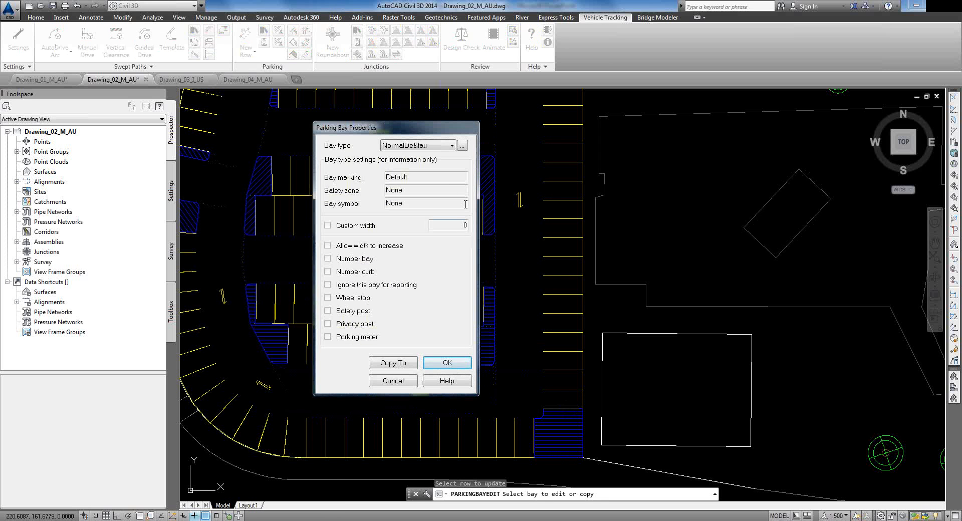
click(442, 146)
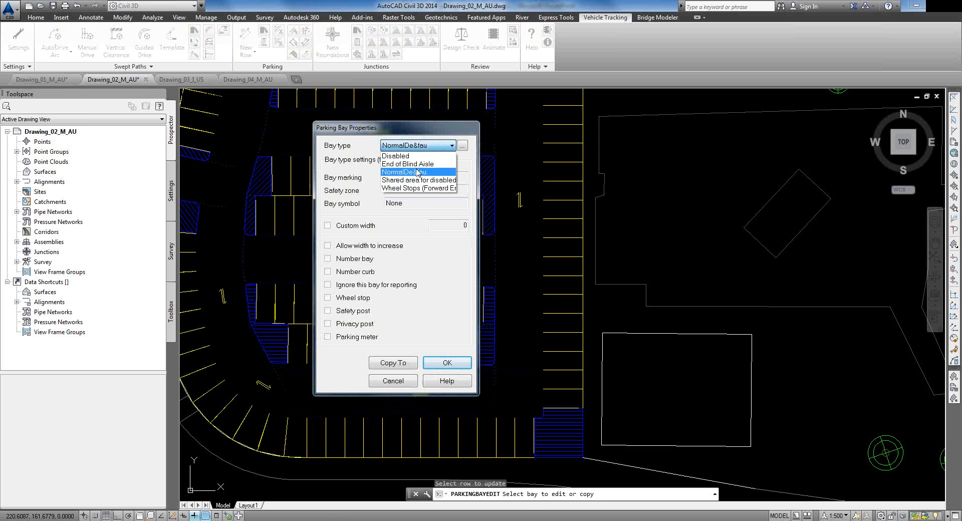
click(410, 156)
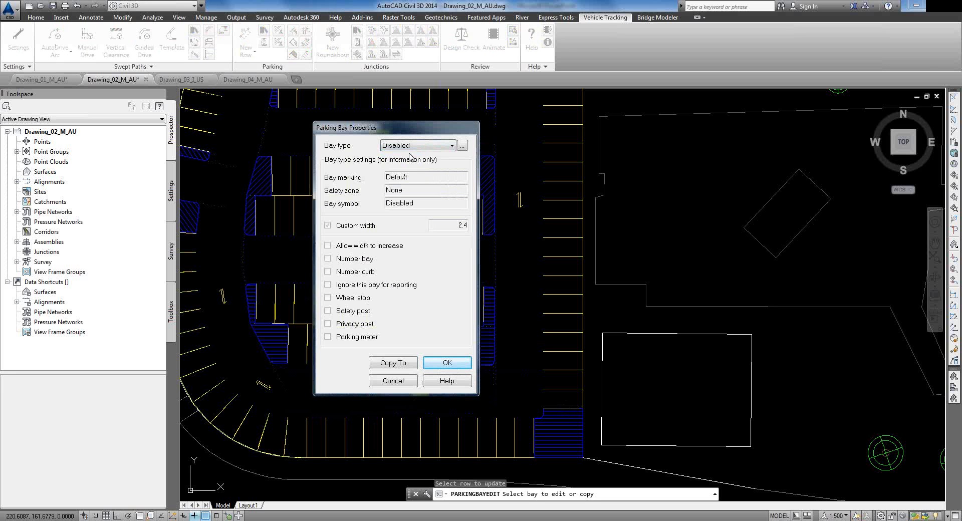
click(435, 364)
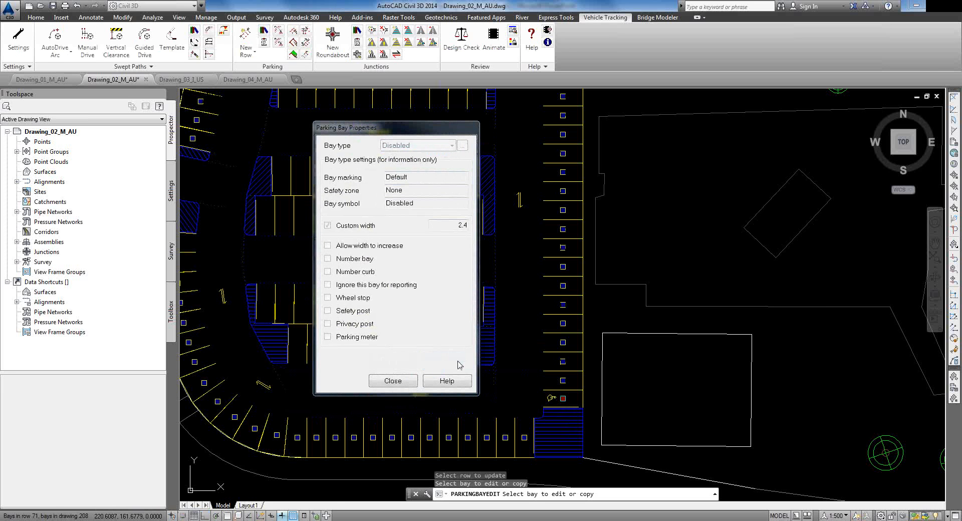
Step: Set the next bay to Shared area for disabled and the one beyond to Disabled
click(563, 380)
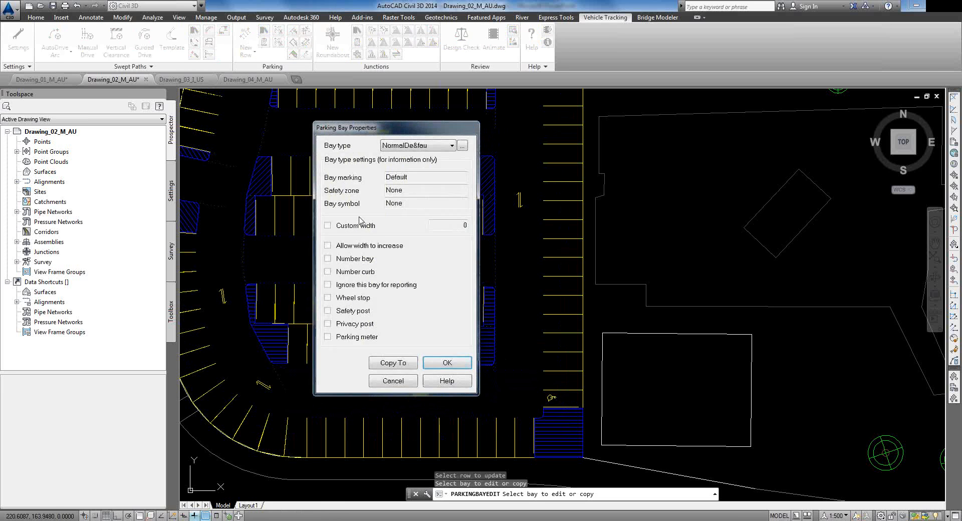
click(400, 146)
click(400, 181)
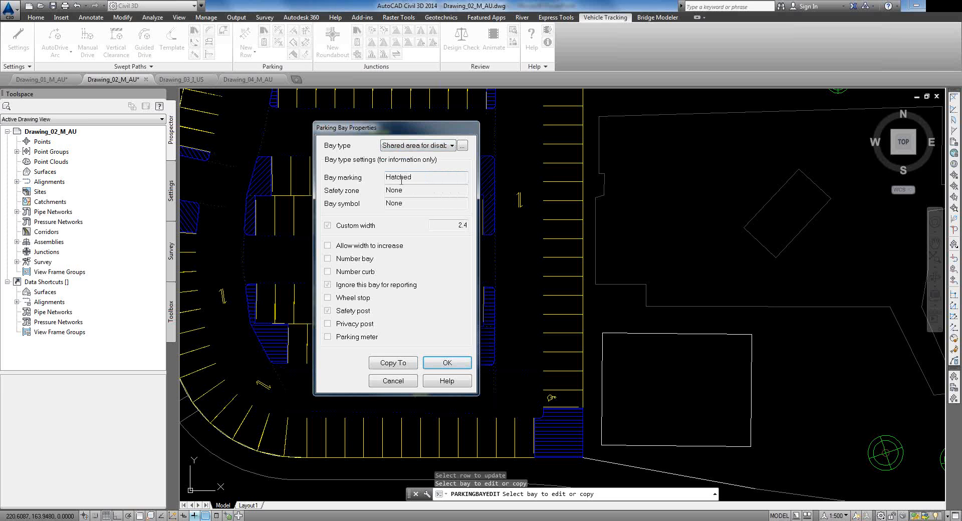
click(448, 363)
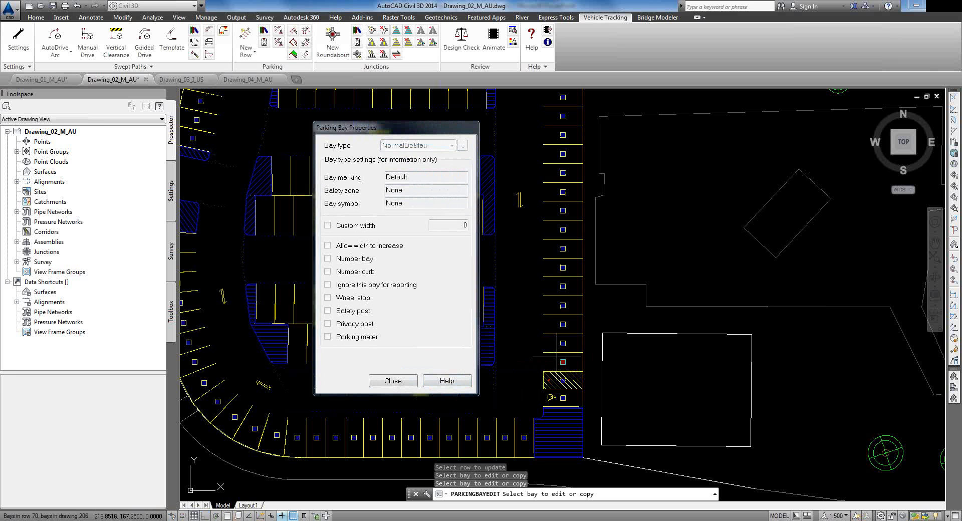
click(562, 362)
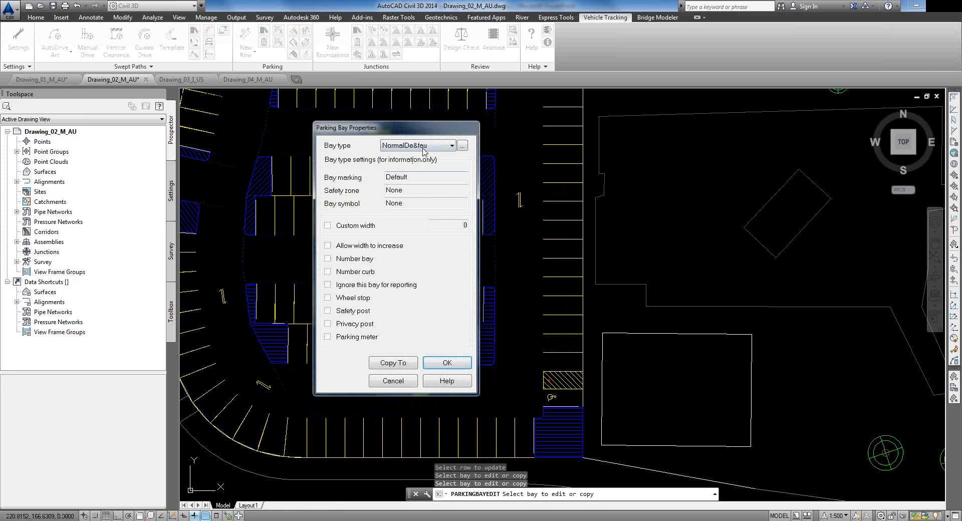
click(423, 145)
click(401, 155)
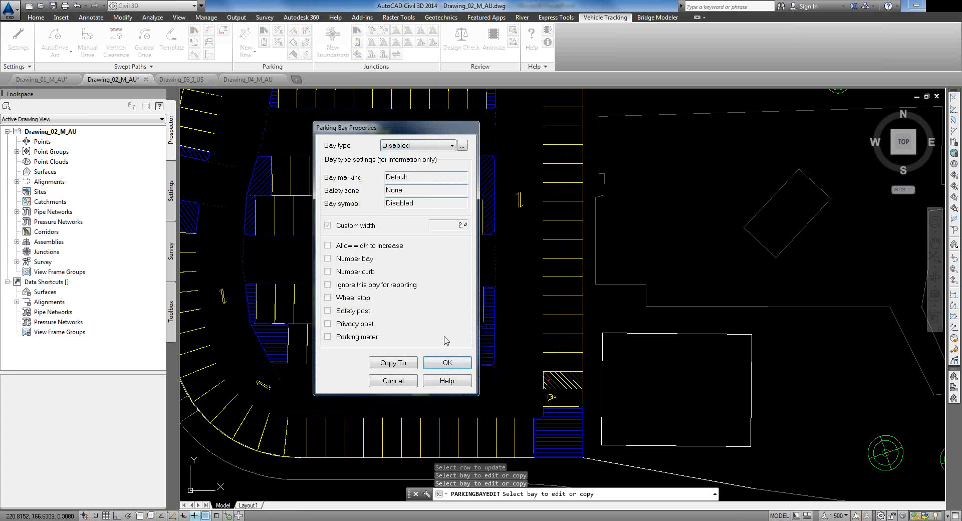
click(447, 362)
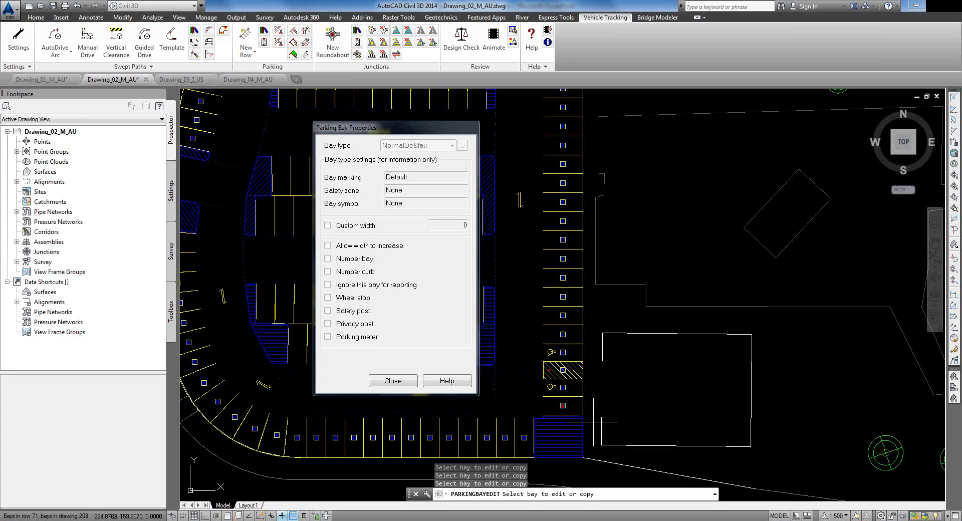
Step: Close the bay editor and pan out to review the disabled bays across the car park
scroll(576, 392, up, 2)
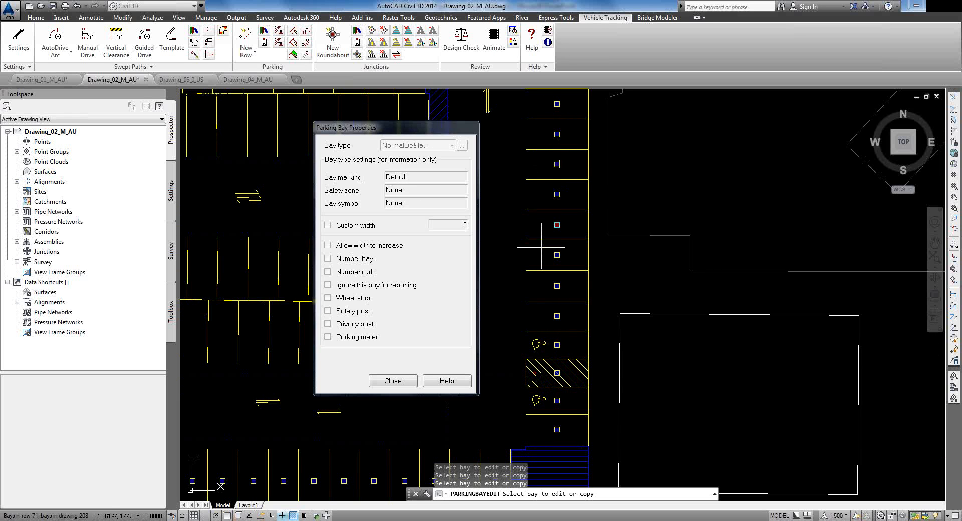
click(392, 381)
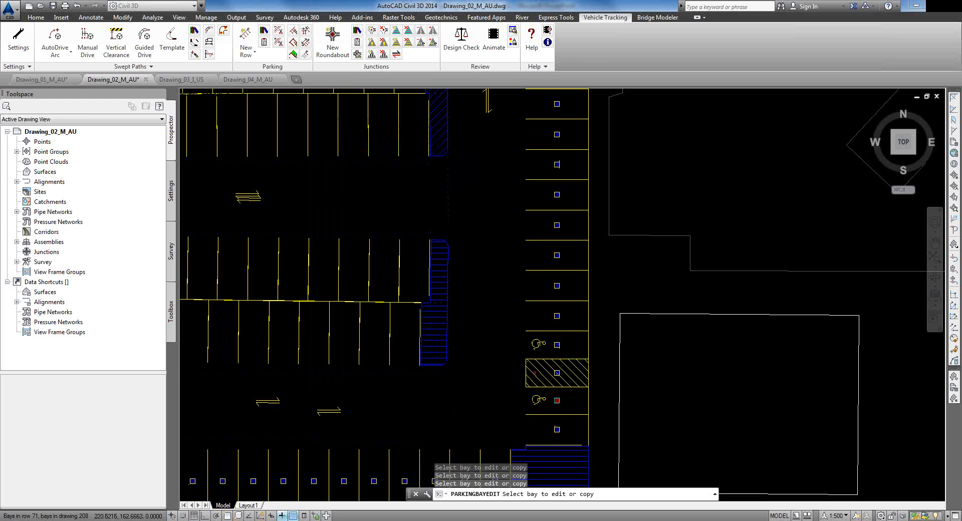
scroll(552, 386, up, 3)
middle_drag(548, 393, 584, 339)
scroll(586, 450, down, 1)
scroll(557, 266, down, 3)
mouse_move(325, 278)
middle_down()
mouse_move(417, 322)
mouse_move(448, 370)
middle_up()
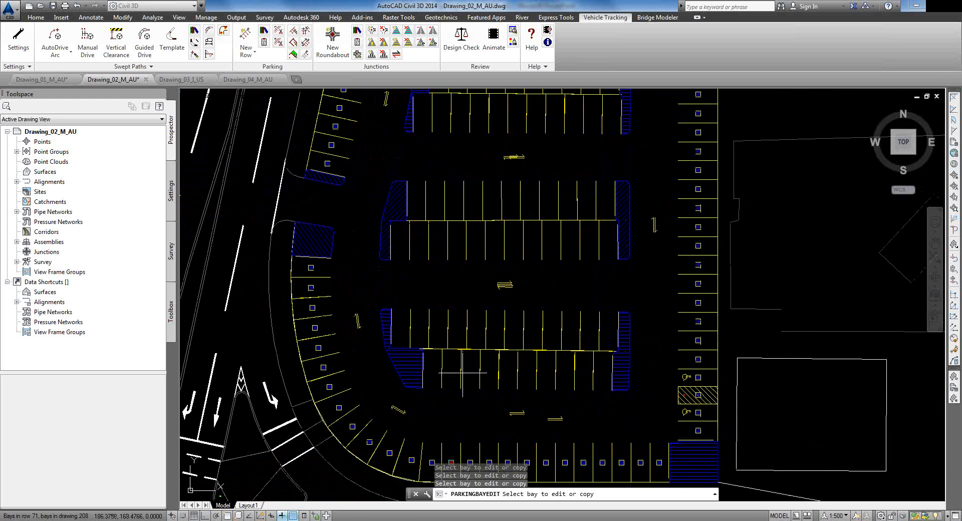
click(294, 31)
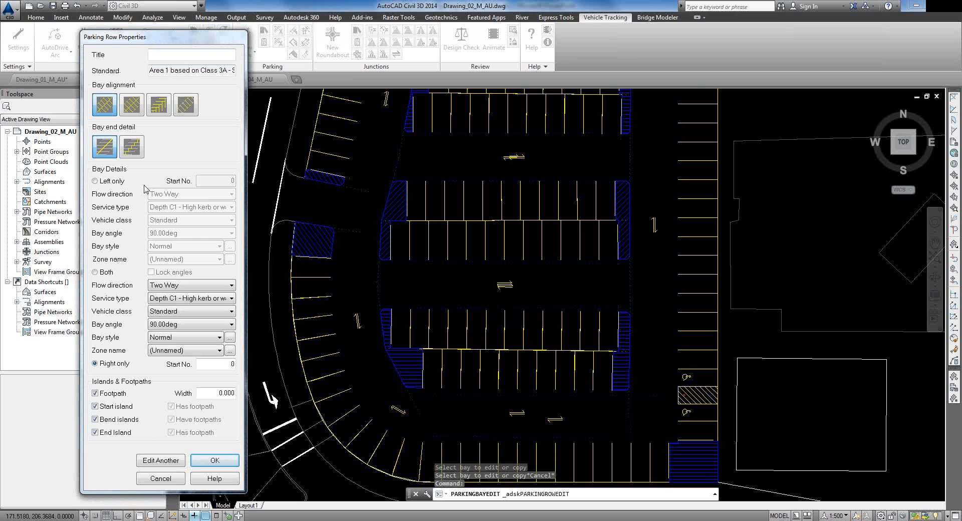
click(104, 183)
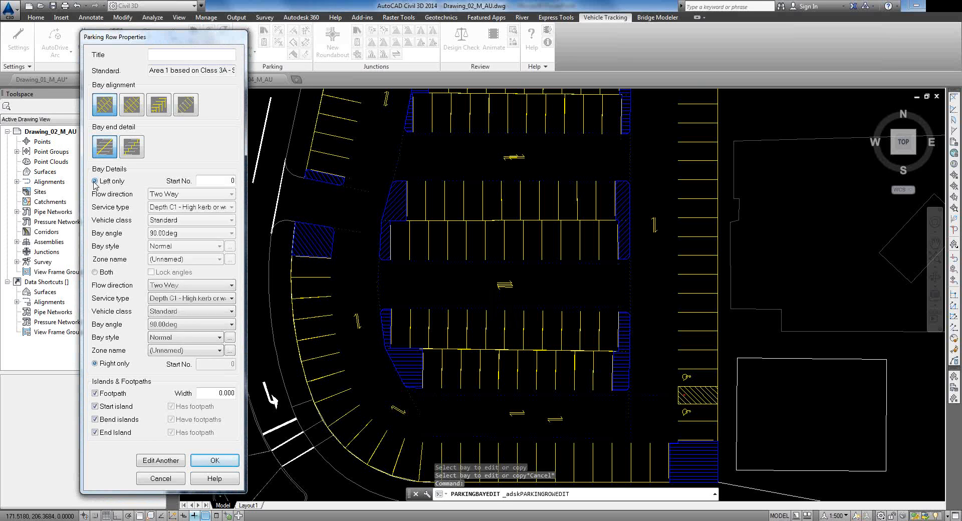
click(98, 274)
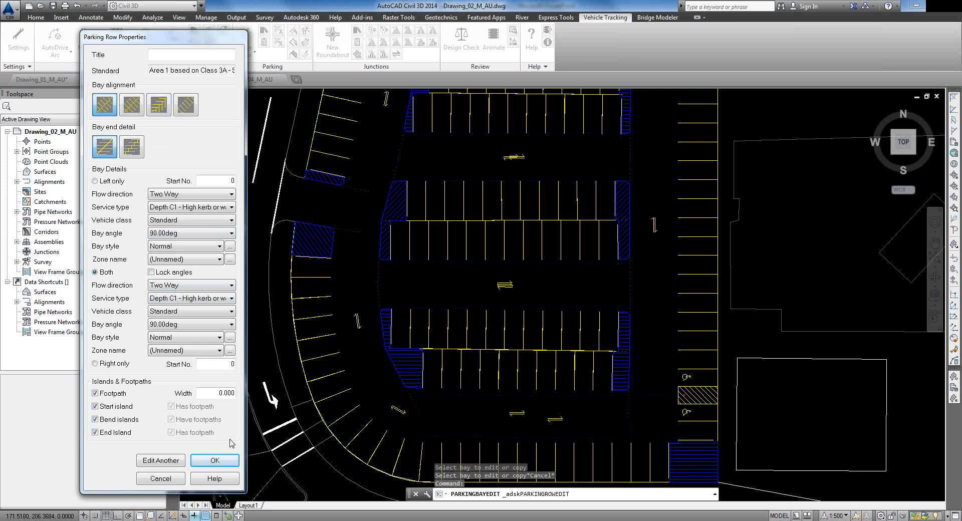
click(161, 479)
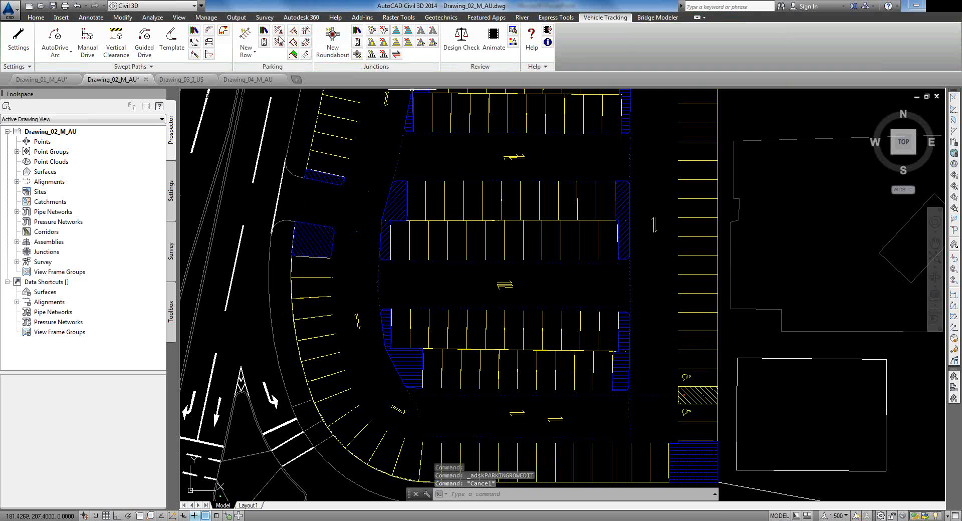
Step: Set both sides of the lower central row to 45.00deg Contra-flow bays, keeping Normal style
click(294, 31)
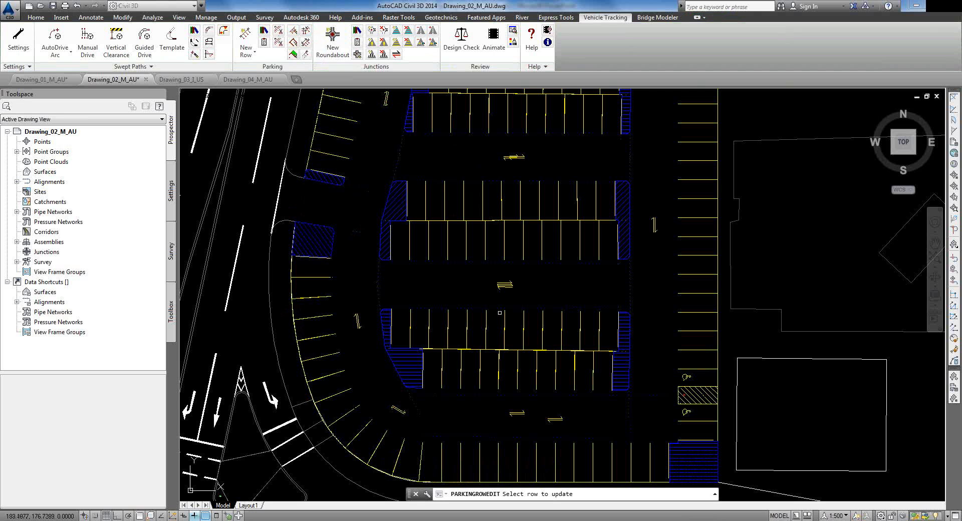
click(504, 322)
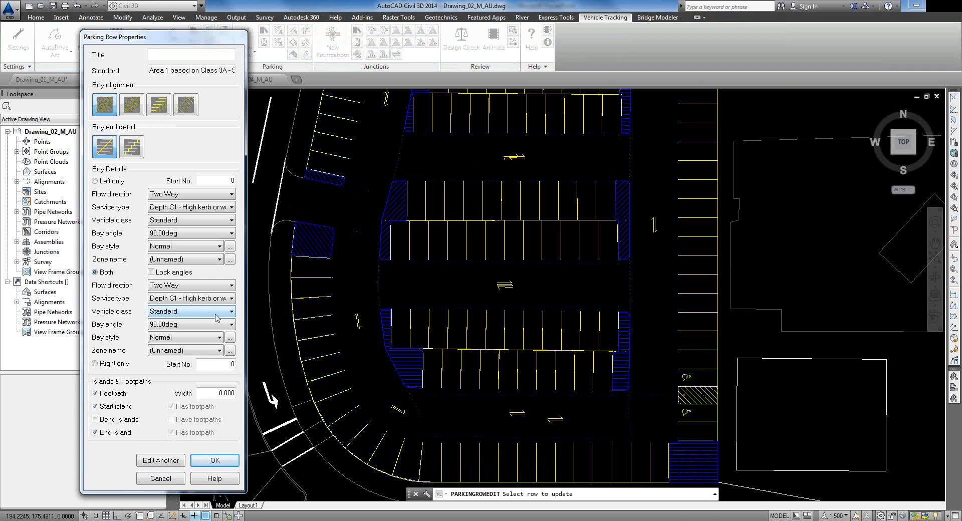
click(220, 339)
click(206, 336)
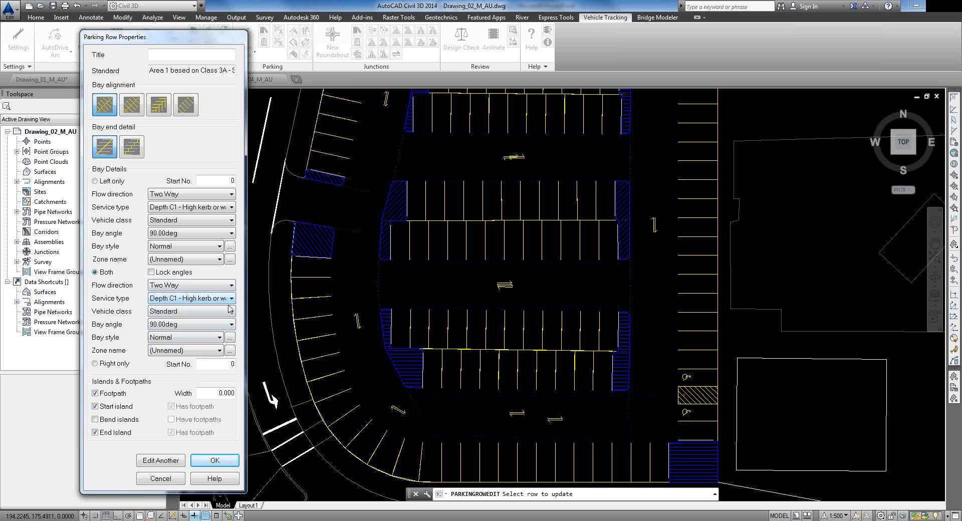
click(229, 326)
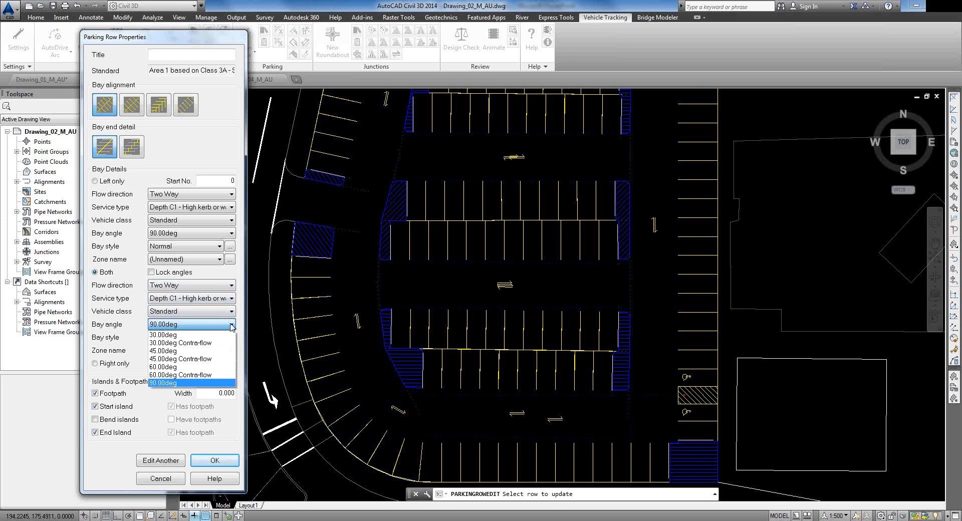
click(206, 359)
click(209, 462)
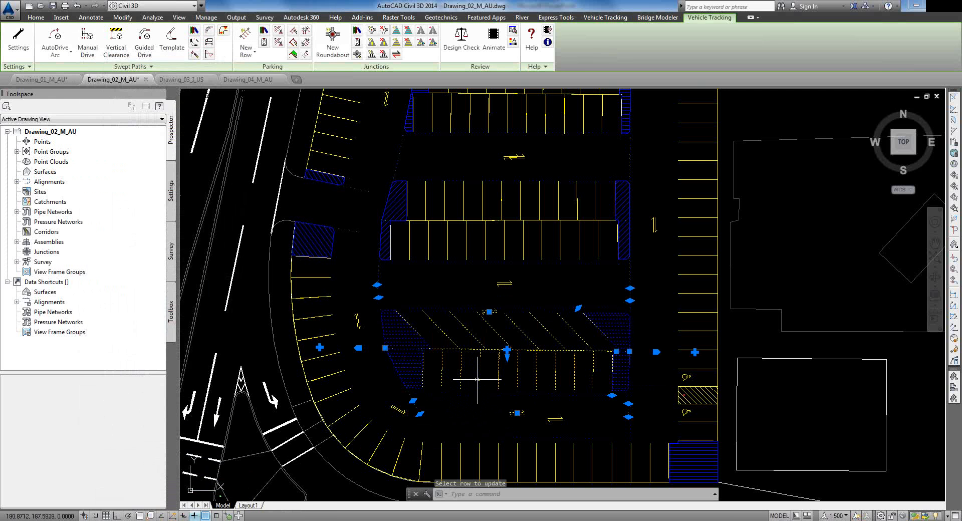
click(292, 33)
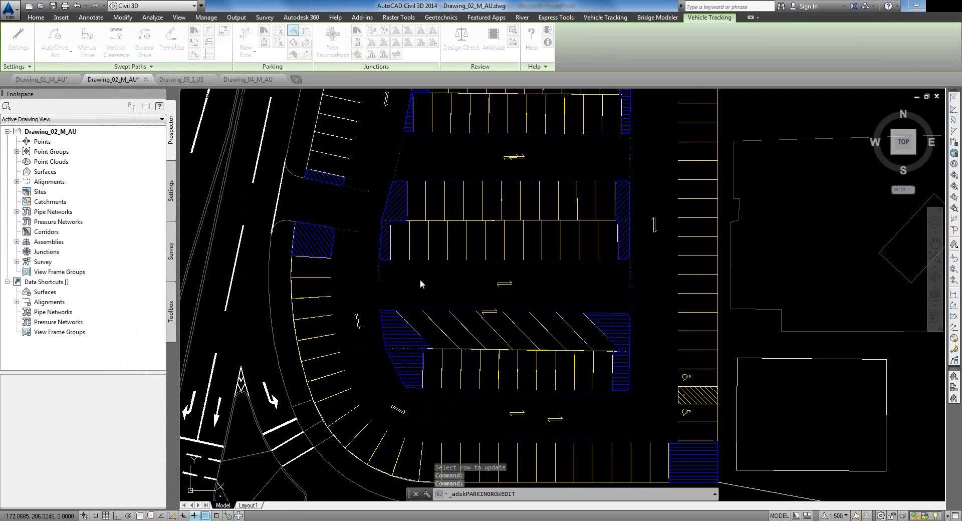
click(459, 359)
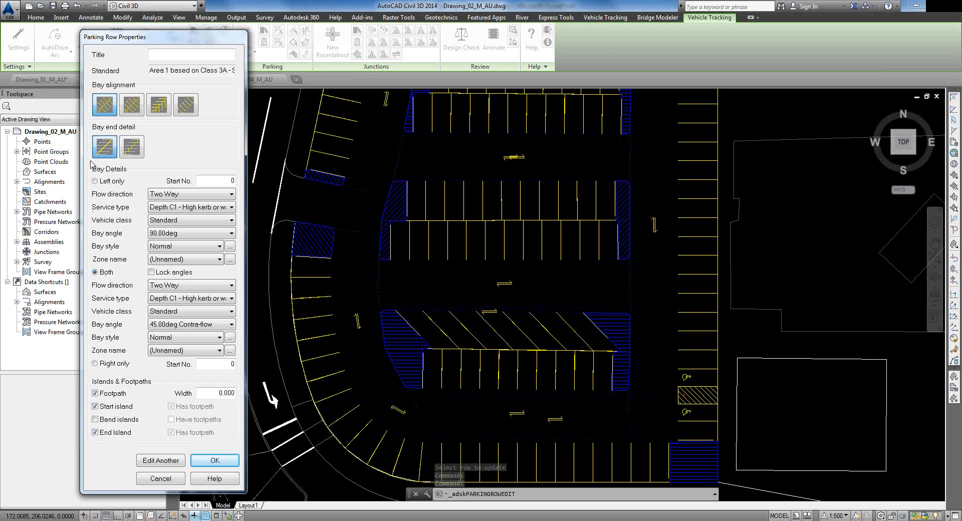
click(232, 233)
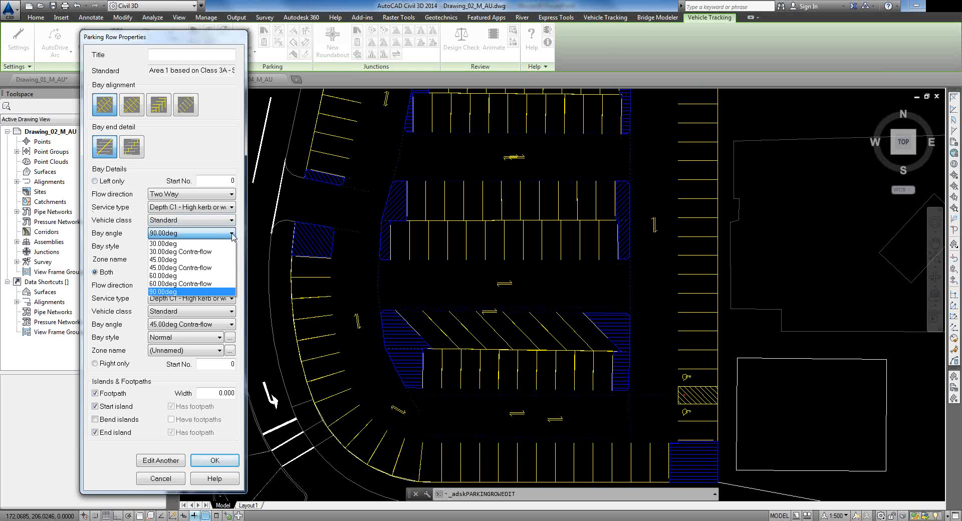
click(195, 269)
click(179, 460)
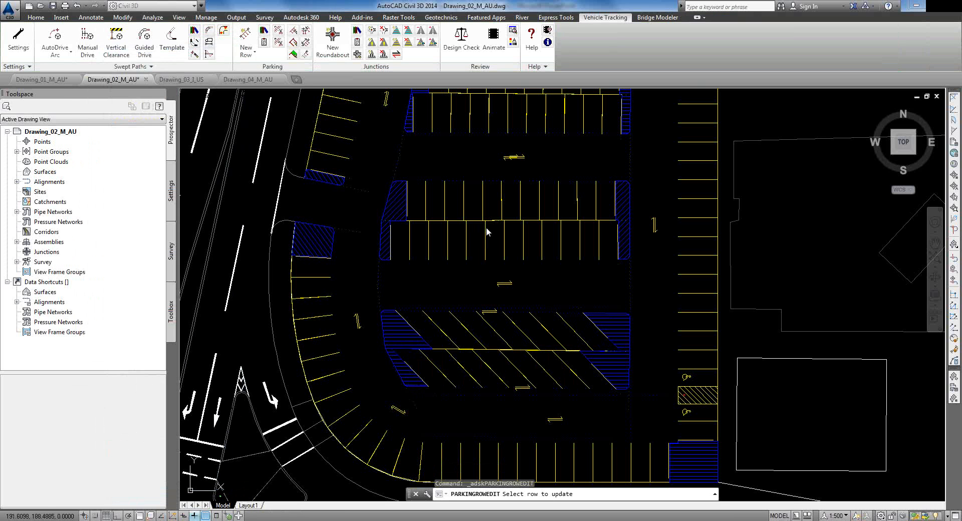
Step: Give the upper central row 45.00deg Contra-flow bays on both sides
click(486, 227)
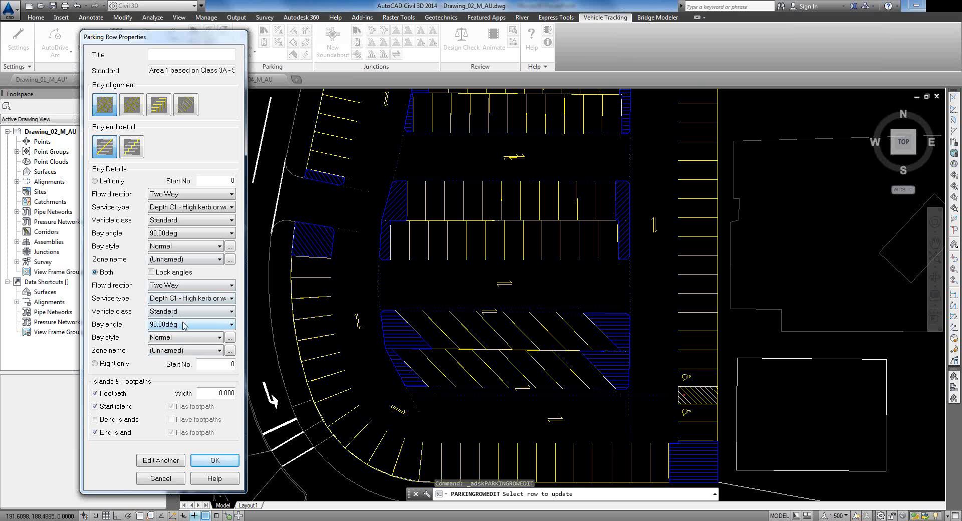
click(184, 326)
click(180, 362)
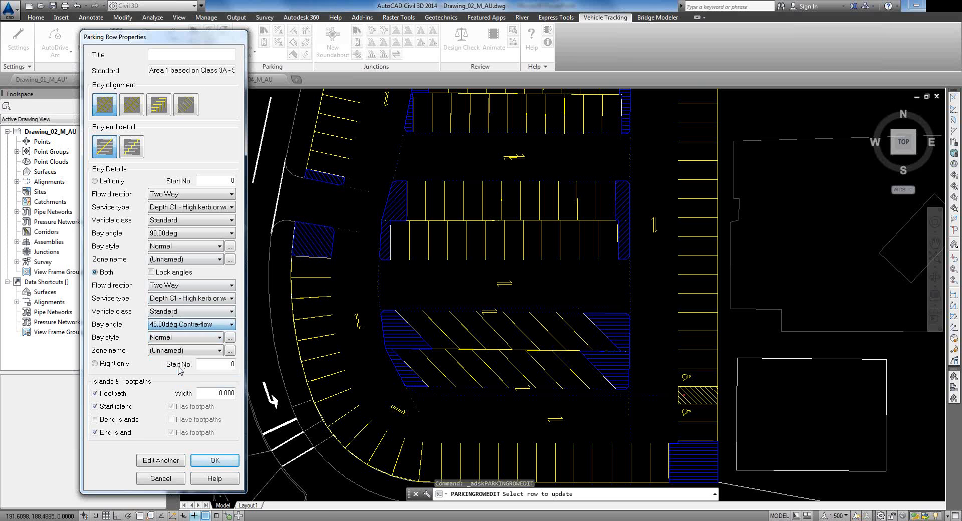
click(168, 463)
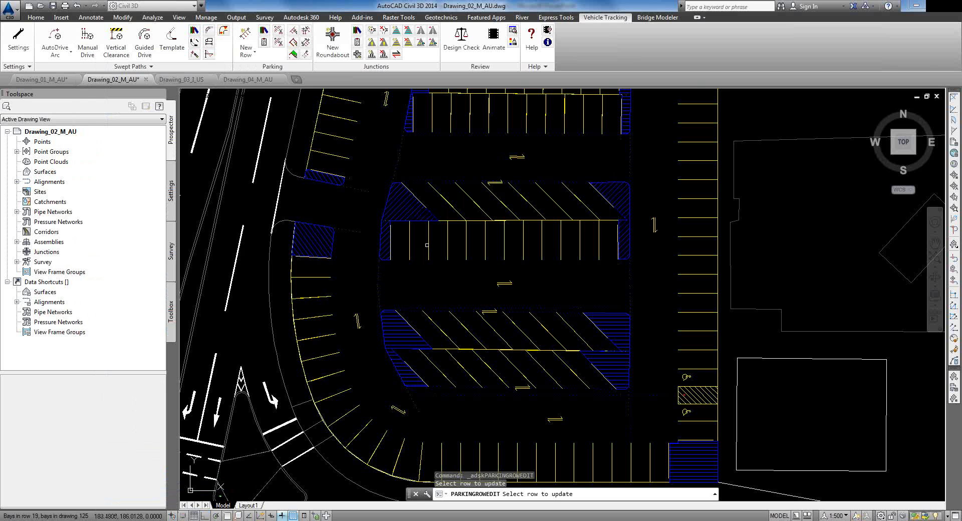
click(428, 251)
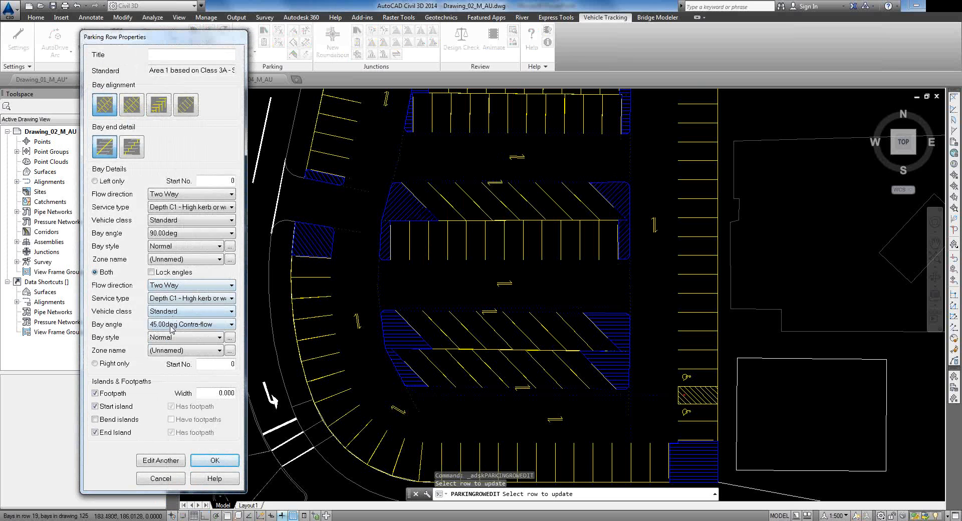
click(195, 235)
click(190, 277)
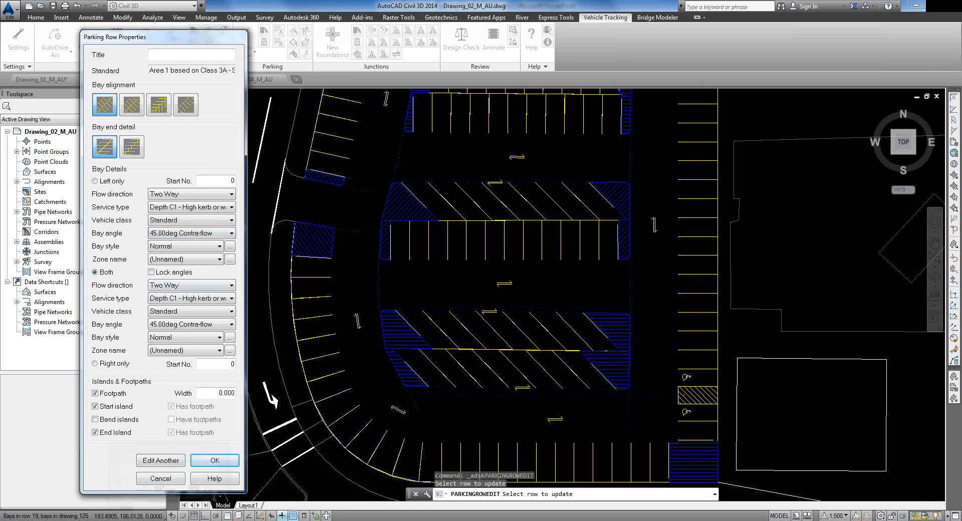
click(215, 460)
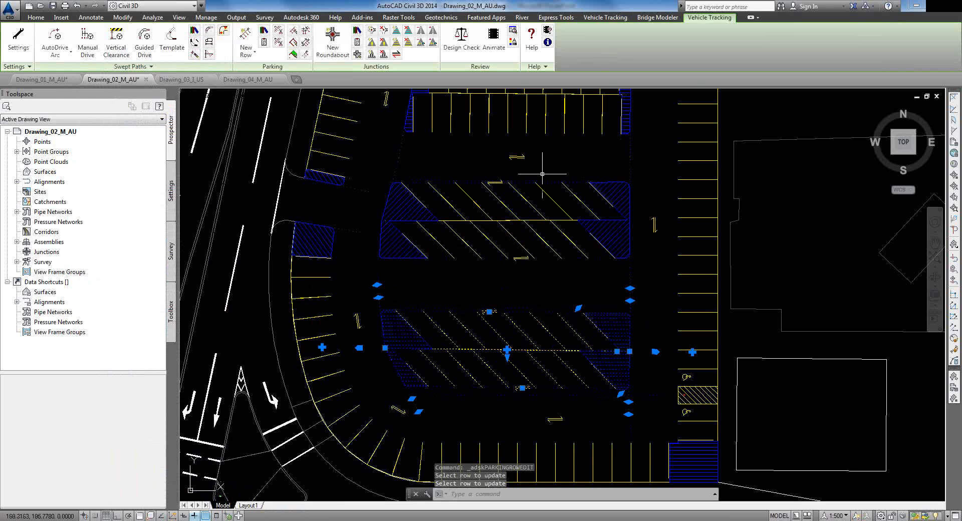
key(Escape)
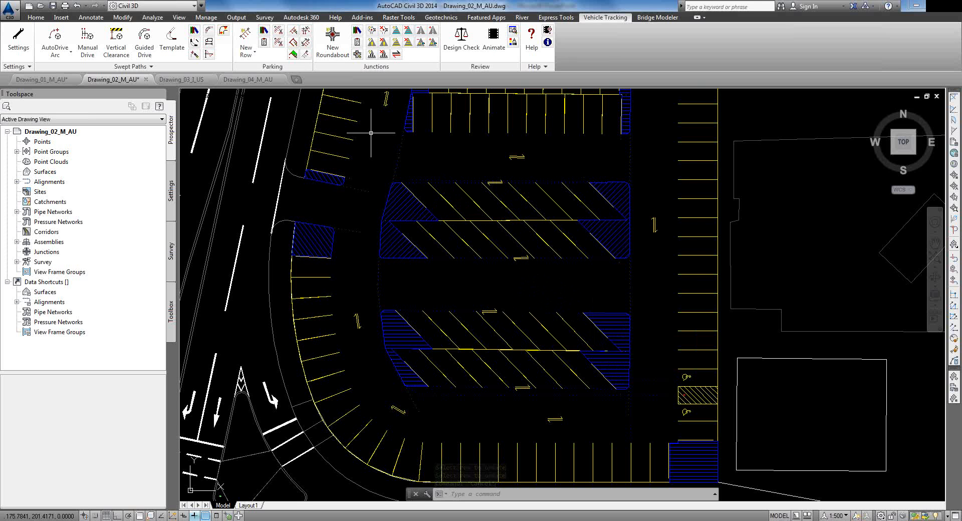
click(264, 42)
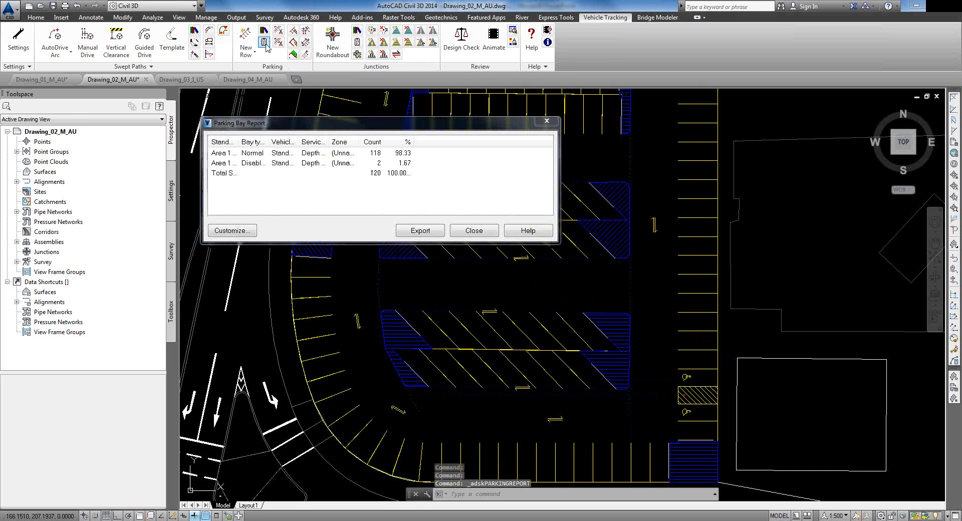
drag(384, 140, 386, 143)
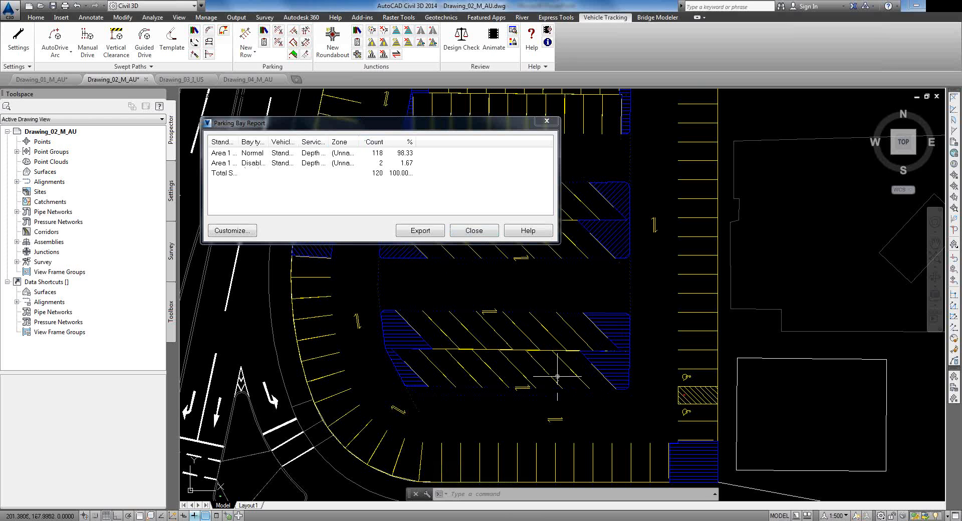
click(474, 230)
scroll(470, 281, down, 4)
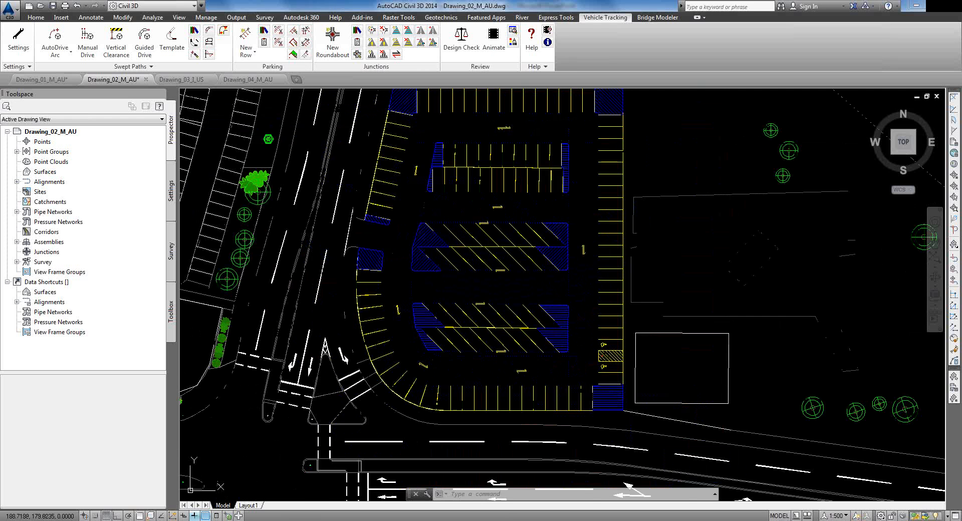
scroll(470, 276, up, 2)
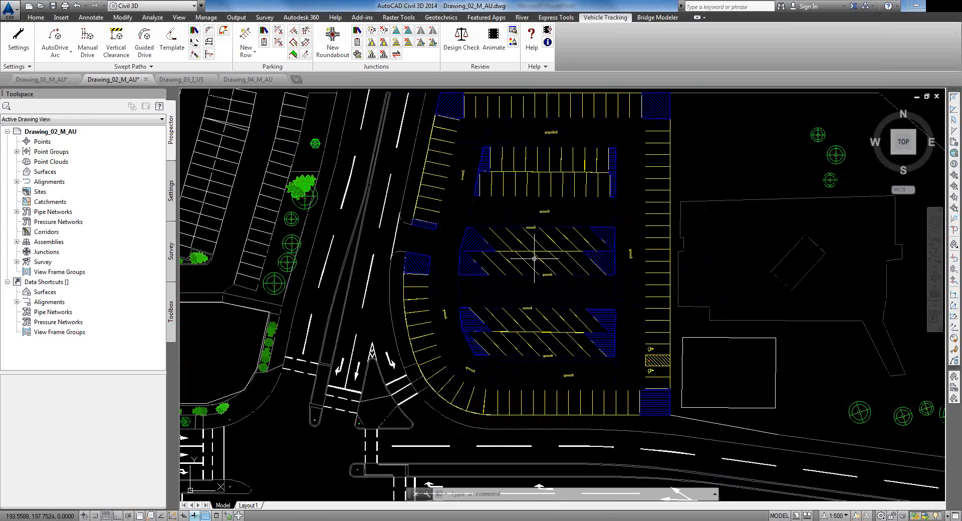
click(510, 178)
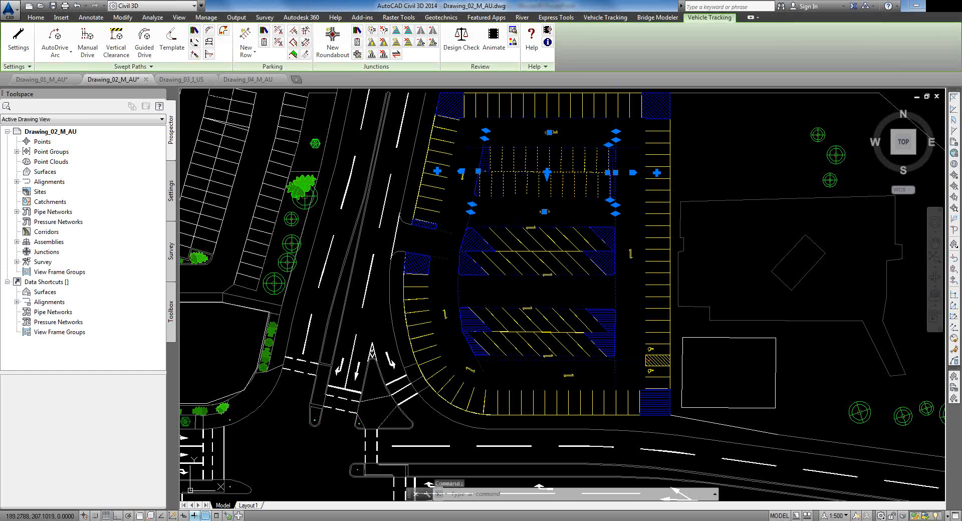
key(Escape)
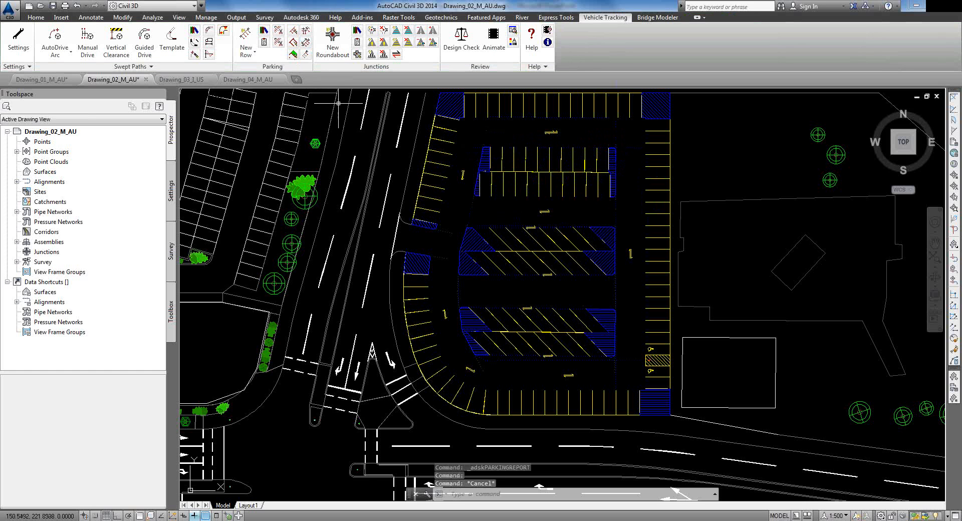
mouse_move(191, 82)
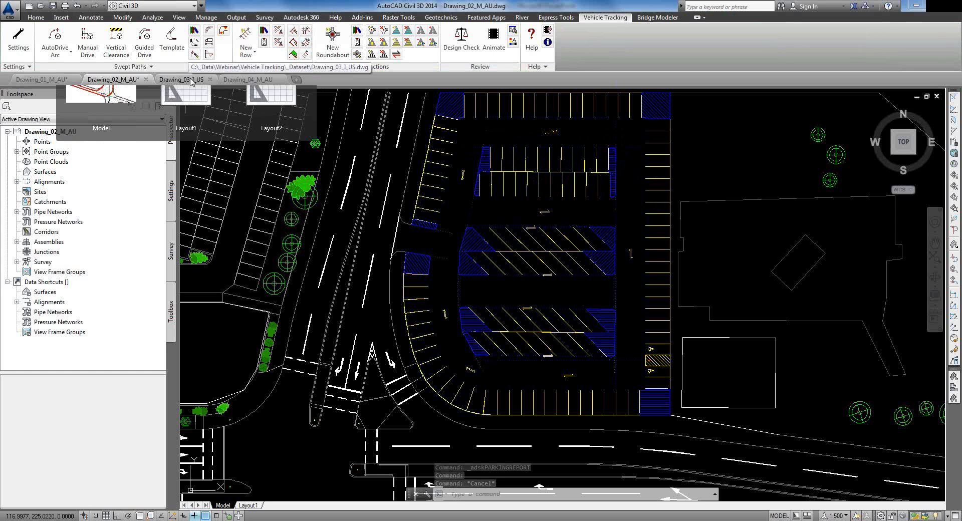
Step: Switch to Drawing_03_I_US and frame the angled junction with its red swept path
click(190, 80)
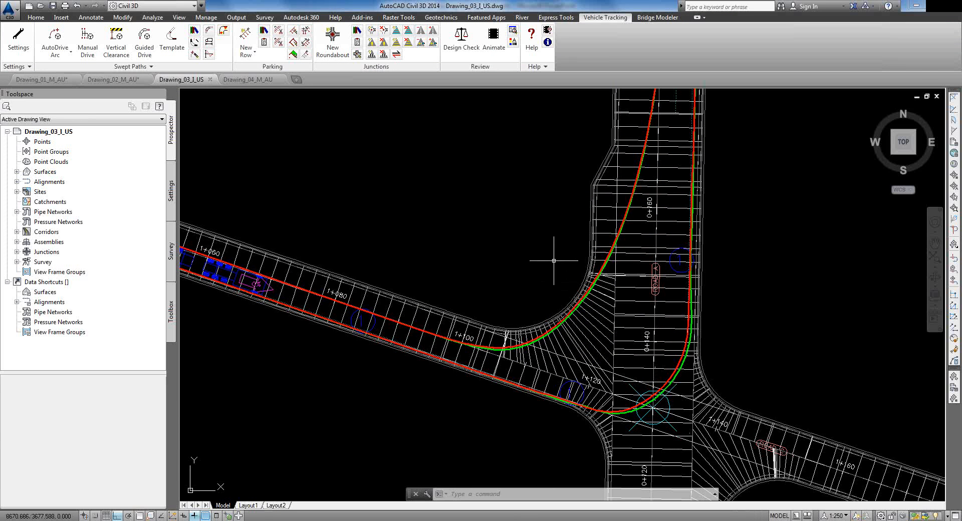
scroll(551, 205, down, 2)
middle_drag(554, 204, 575, 320)
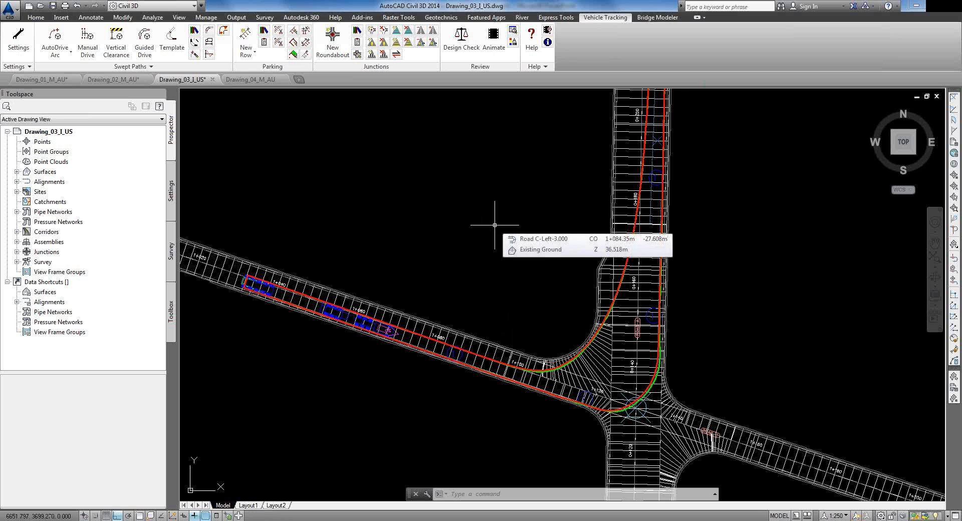
middle_drag(585, 345, 582, 307)
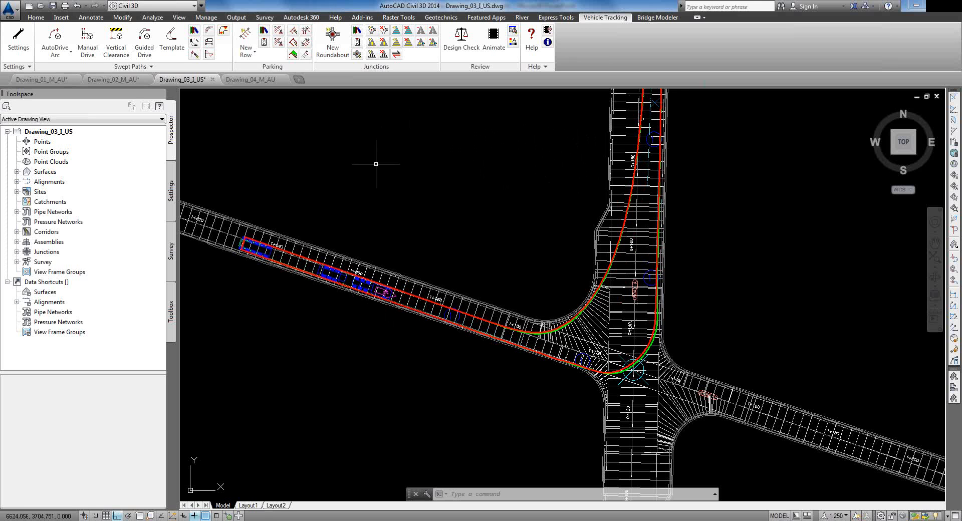
Step: Insert the 5 axle Expandable Deck Lowboy profile (124.406ft long) from the 1+060–1+080 swept path
click(209, 42)
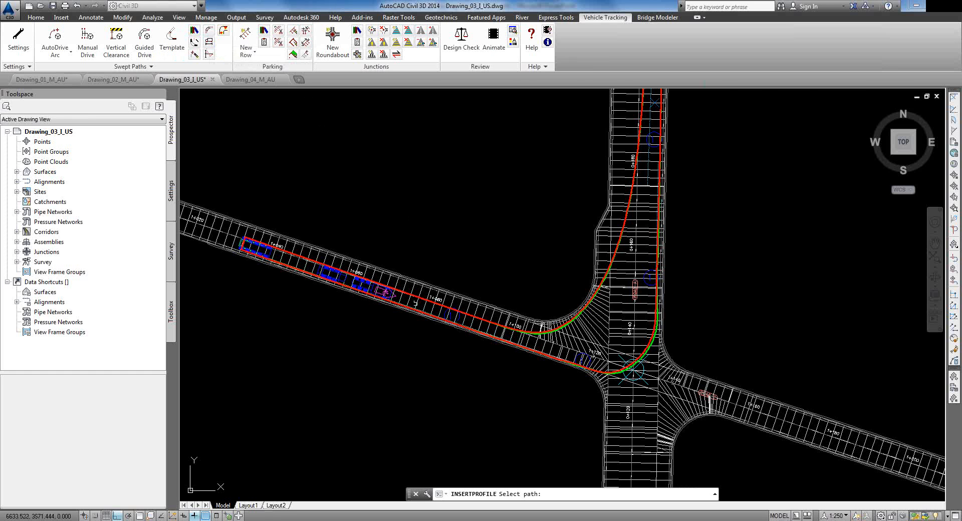
scroll(416, 303, up, 4)
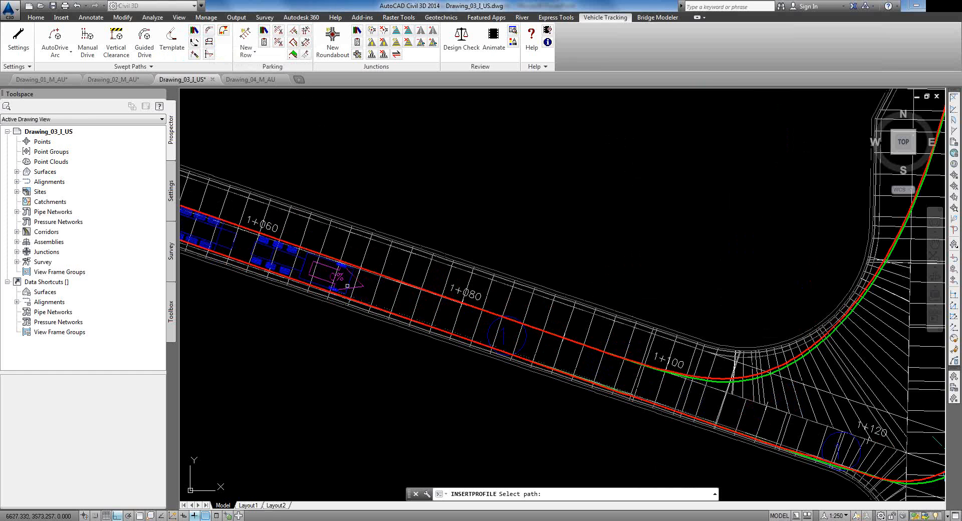
click(377, 271)
scroll(429, 301, down, 4)
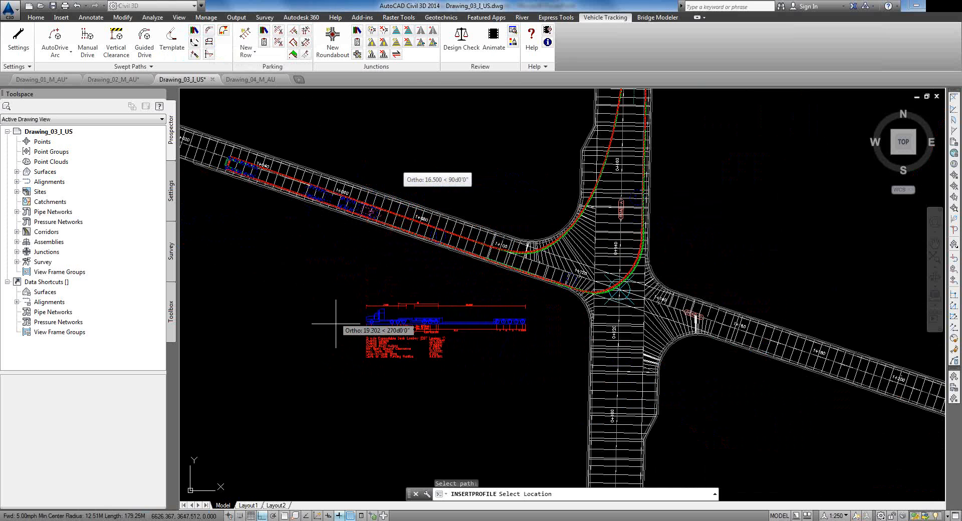
key(Escape)
scroll(450, 336, up, 6)
middle_drag(446, 338, 607, 300)
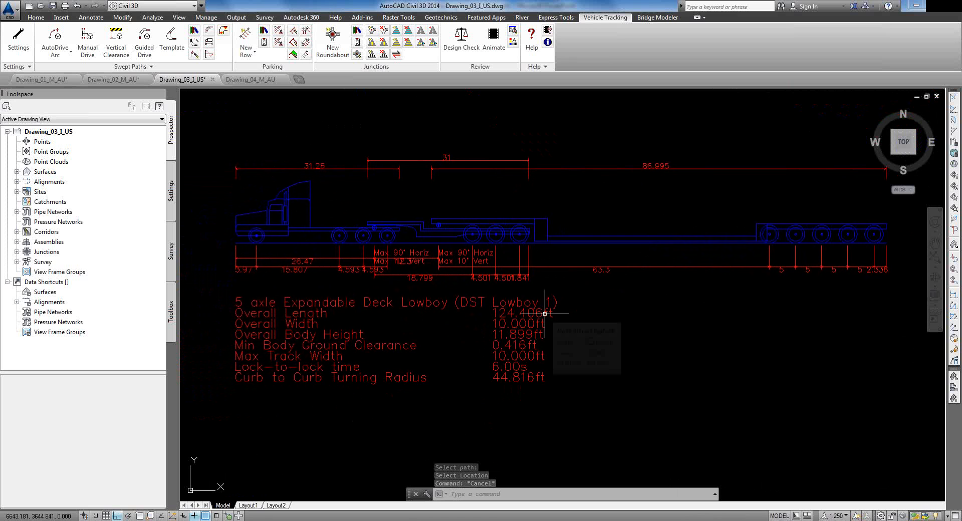
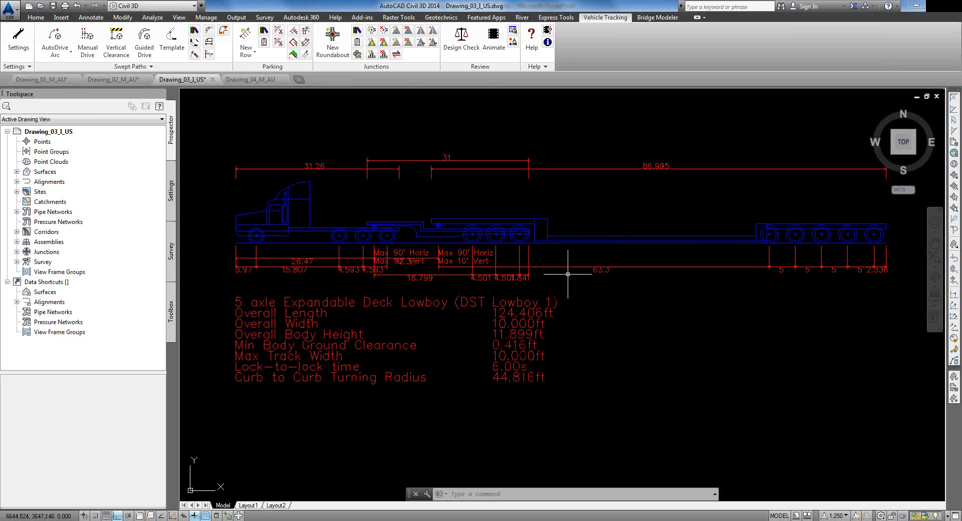
Step: Pick the lowboy's swept path and place a first body outline near the intersection
scroll(540, 281, down, 4)
mouse_move(581, 185)
middle_down()
mouse_move(591, 224)
mouse_move(556, 316)
middle_up()
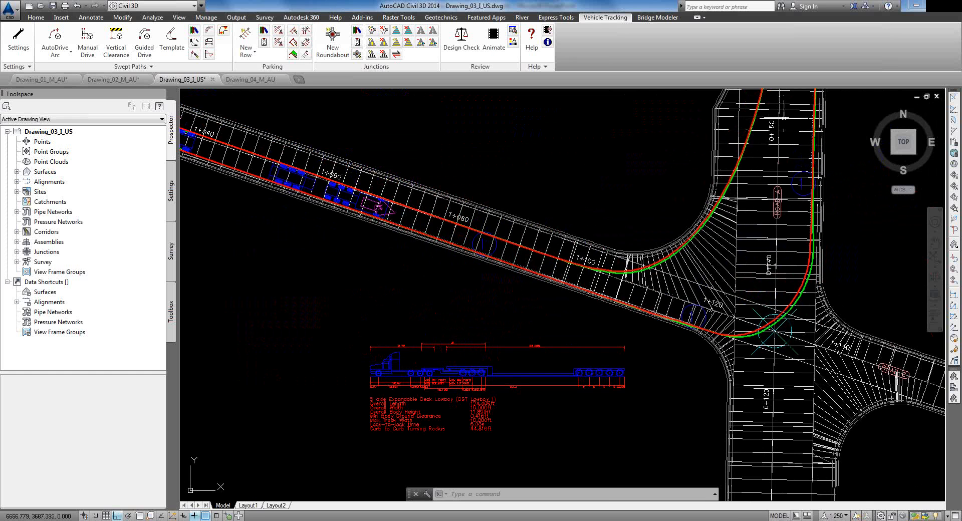
middle_drag(765, 175, 742, 309)
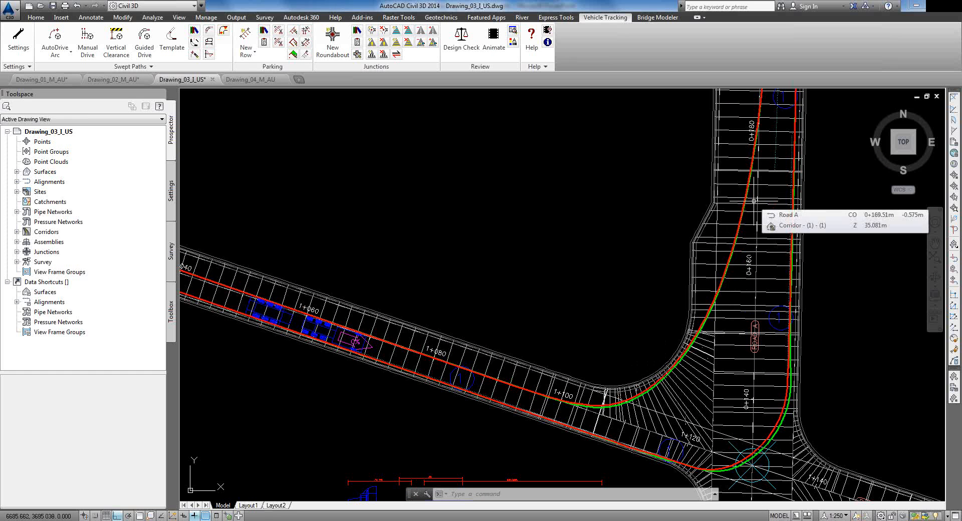
middle_drag(313, 324, 585, 311)
scroll(578, 319, up, 4)
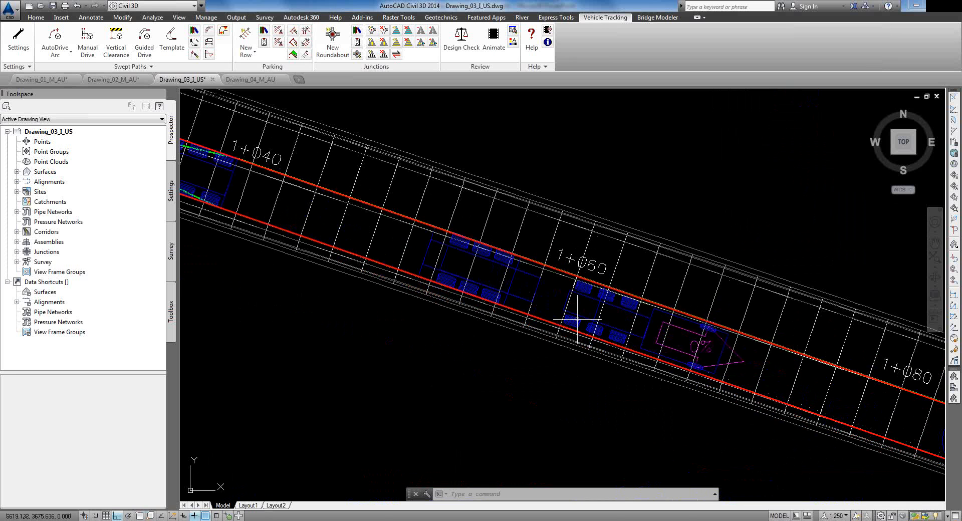
middle_drag(492, 286, 562, 306)
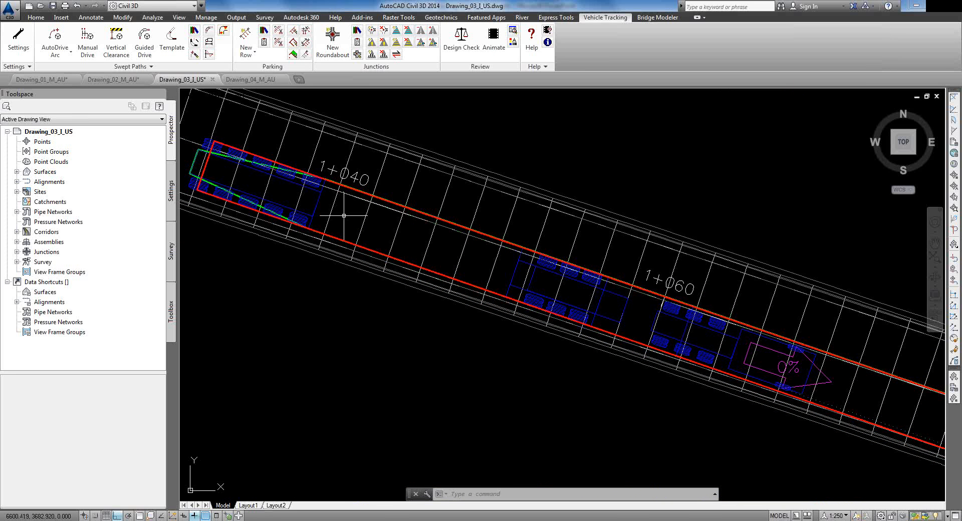
scroll(344, 216, down, 4)
middle_drag(520, 293, 327, 288)
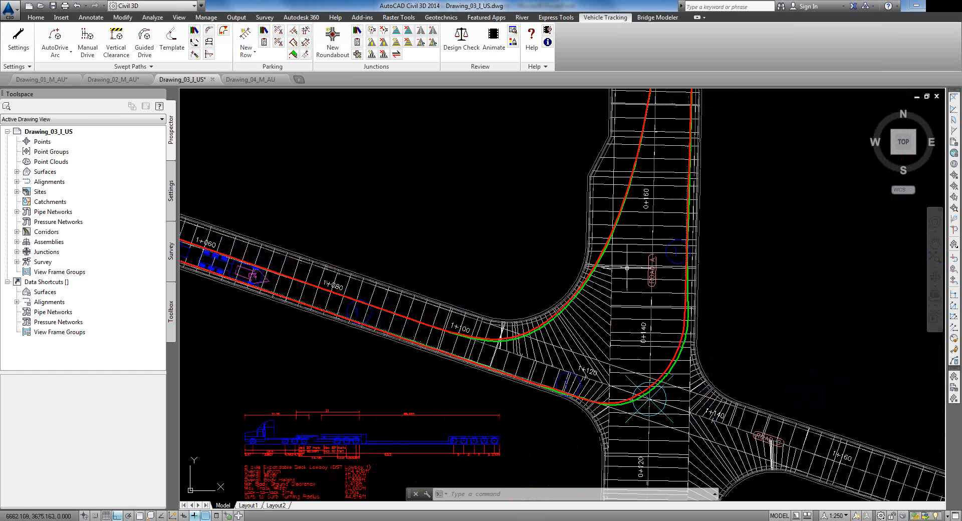
mouse_move(657, 232)
click(209, 31)
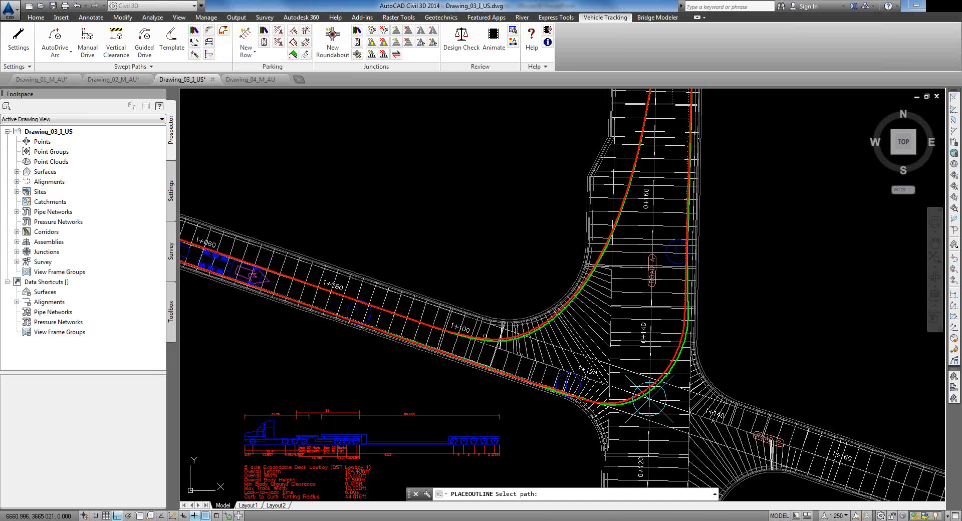
click(491, 340)
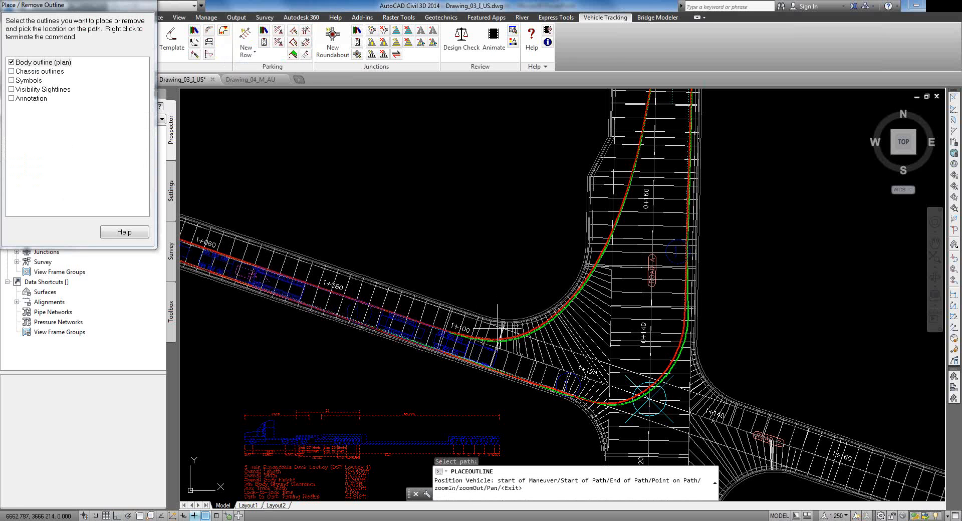
click(550, 342)
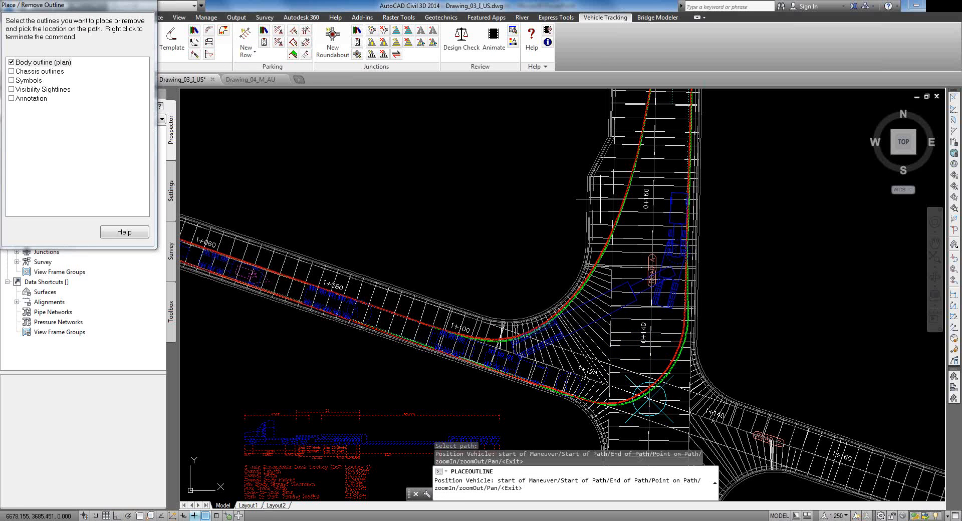
Step: Place more body outlines through the turn and up the vertical road, then review them near 0+180
click(527, 161)
middle_drag(521, 159, 509, 354)
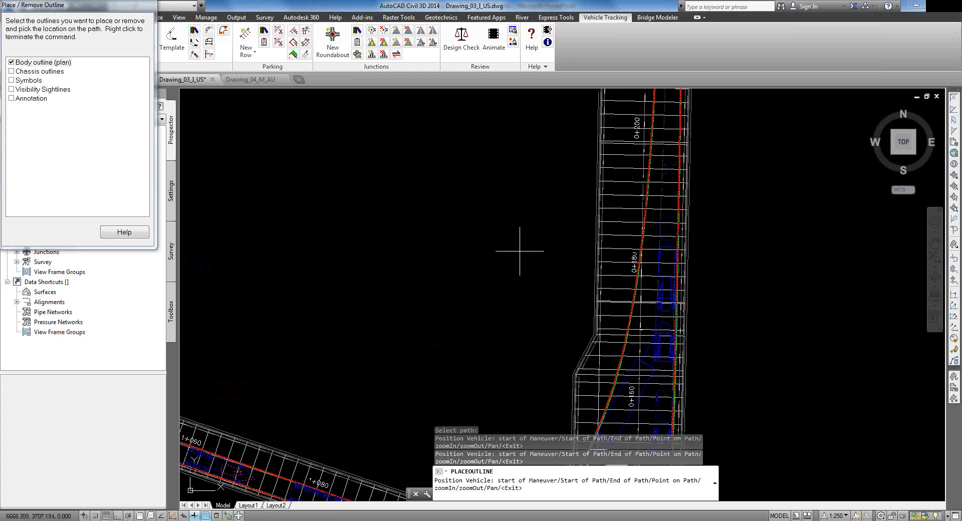
click(532, 206)
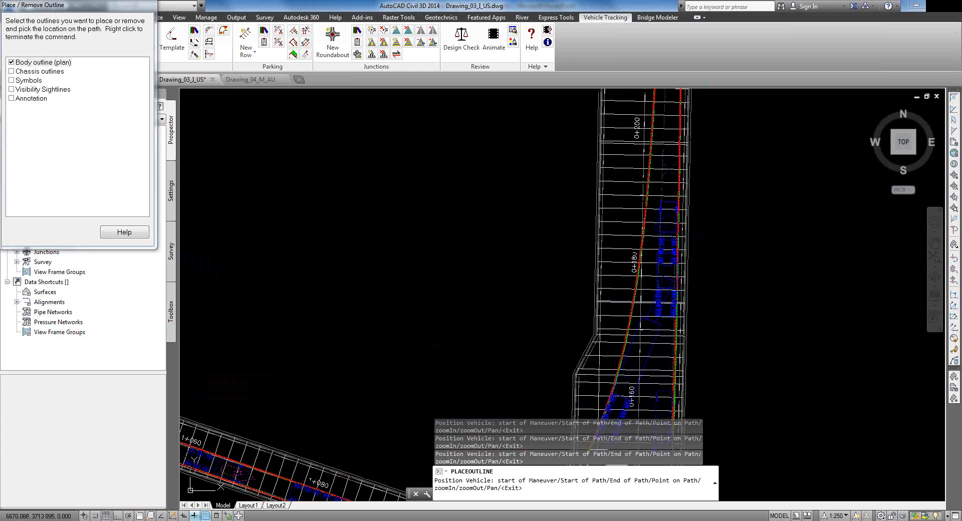
right_click(533, 204)
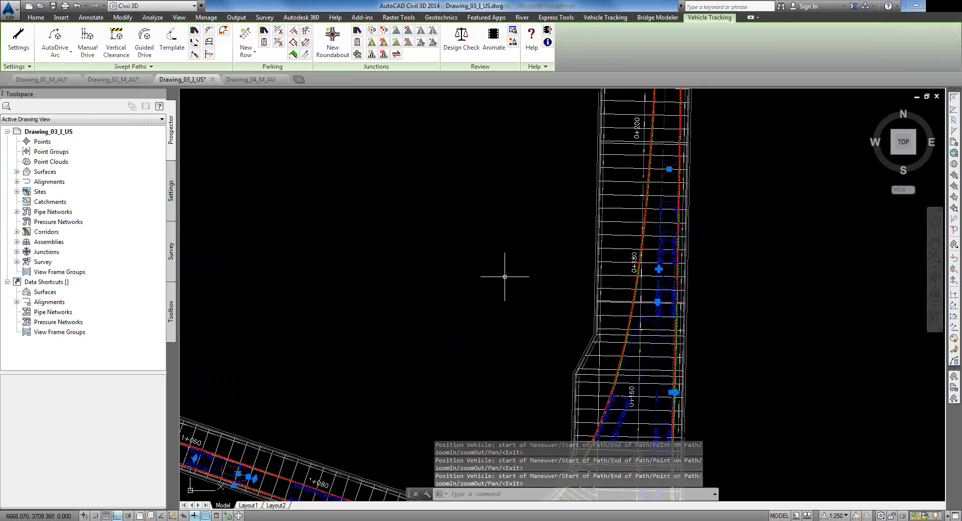
middle_drag(503, 290, 507, 117)
scroll(615, 353, up, 2)
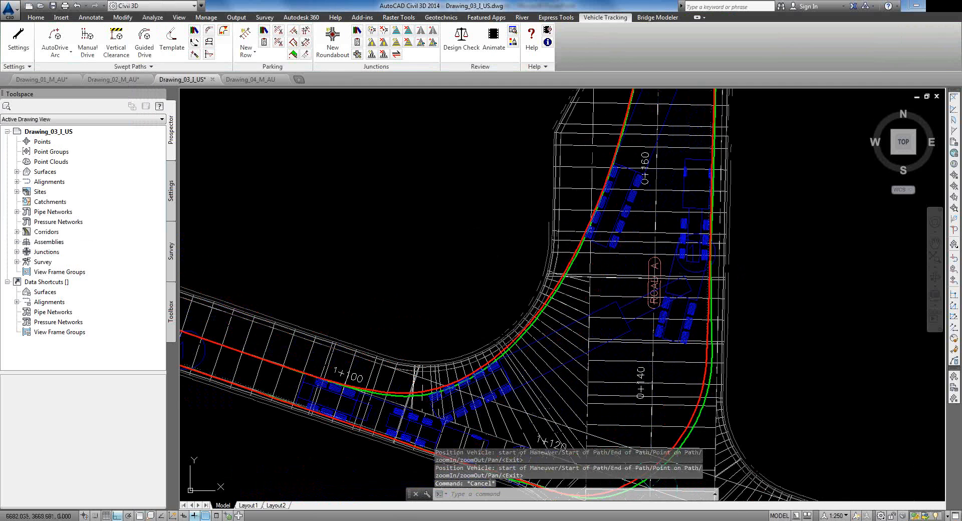
middle_drag(399, 410, 401, 392)
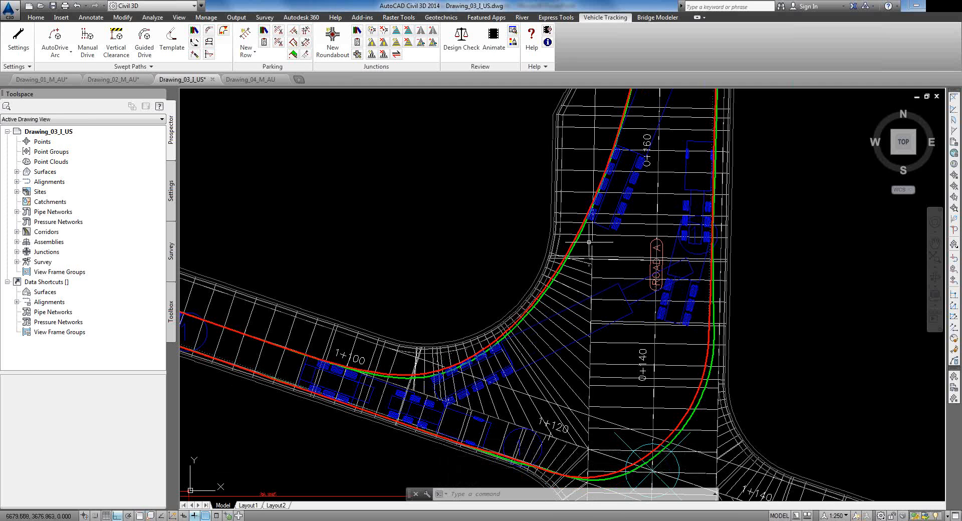
middle_drag(589, 258, 556, 388)
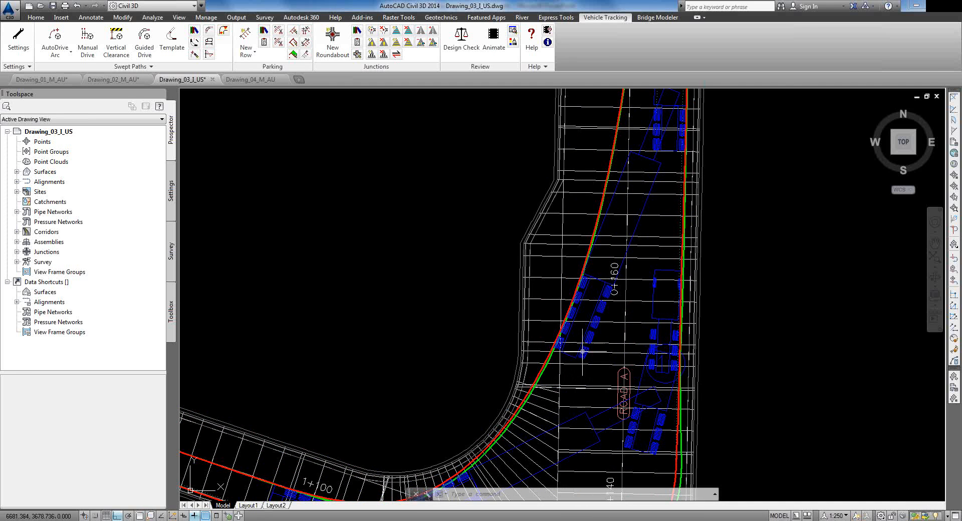
middle_drag(627, 208, 610, 286)
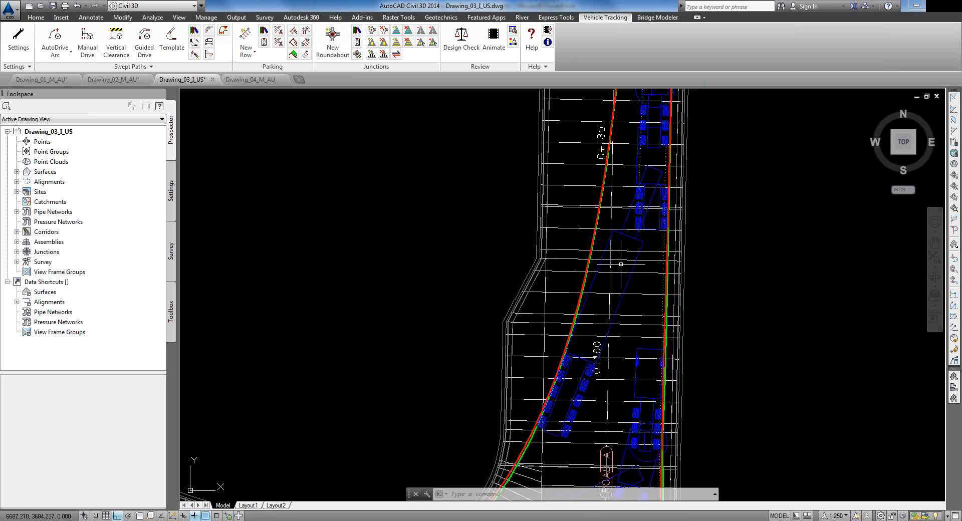
mouse_move(592, 316)
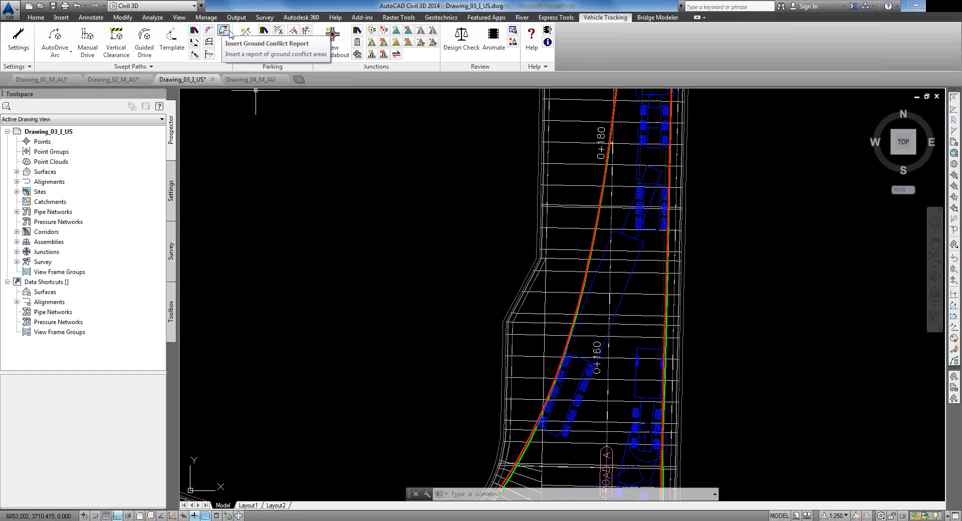
Step: Insert a ground conflict report on the lowboy's swept path using default height and clearance
click(223, 31)
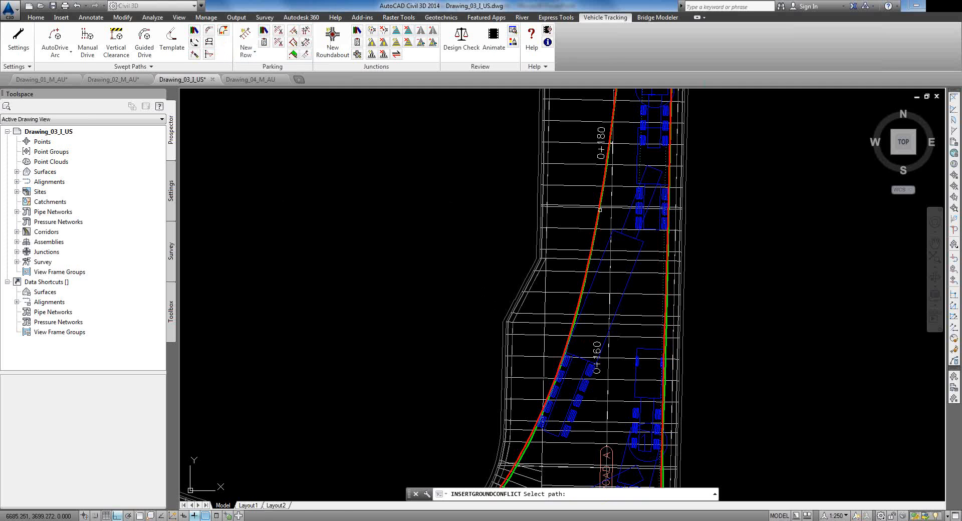
click(600, 209)
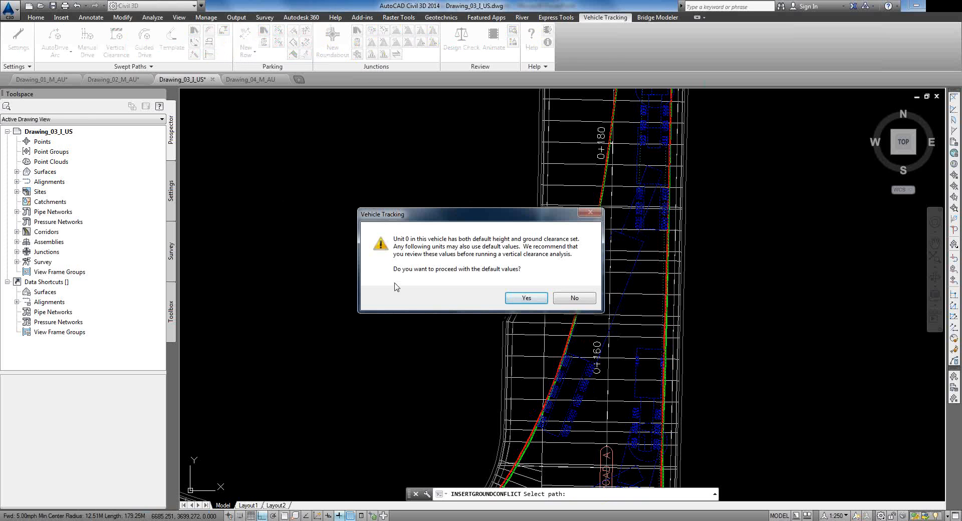
click(527, 298)
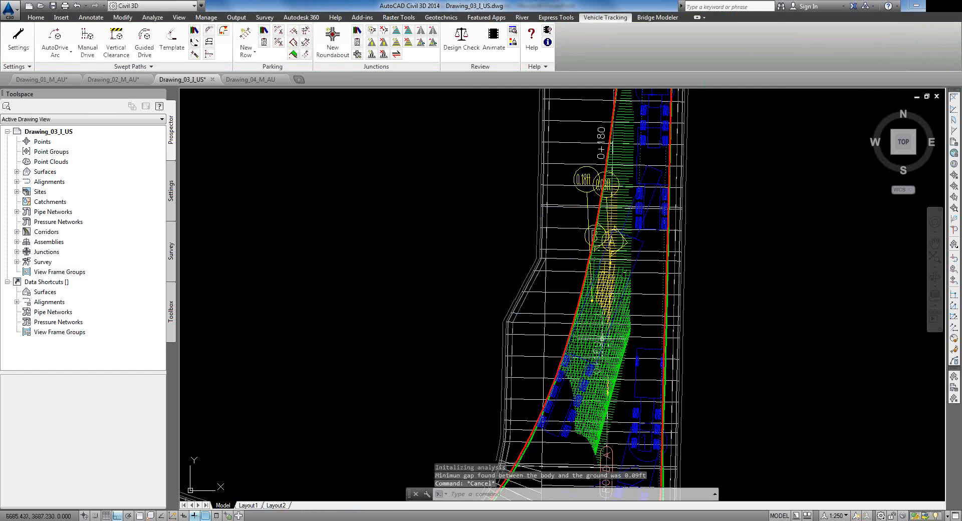
middle_drag(590, 380, 611, 313)
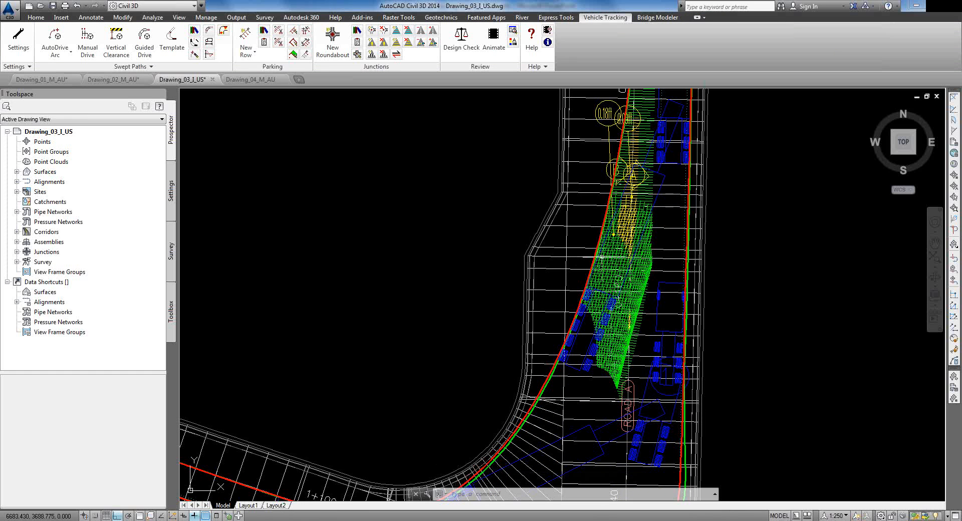
middle_drag(619, 262, 608, 335)
mouse_move(608, 335)
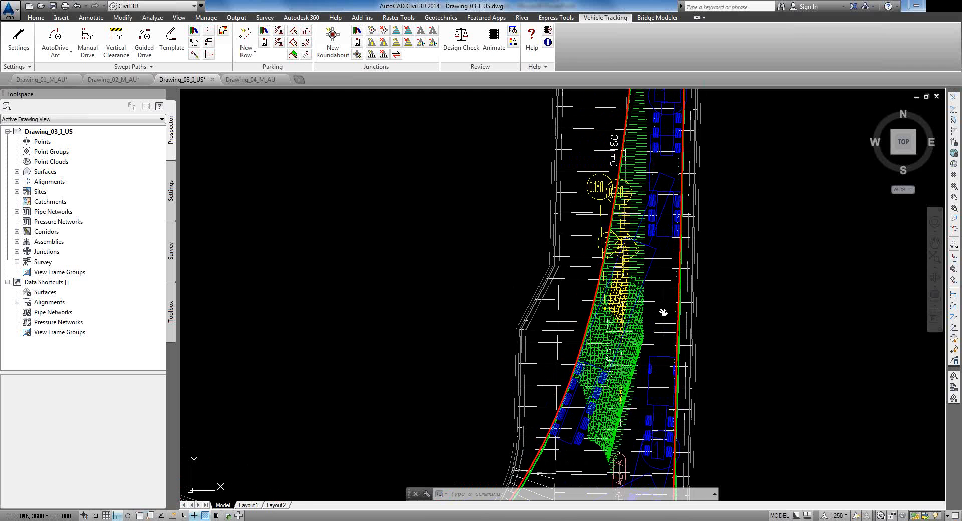
Step: Inspect the clearance envelope along Road A's curve below station 0+180
middle_drag(663, 312, 674, 201)
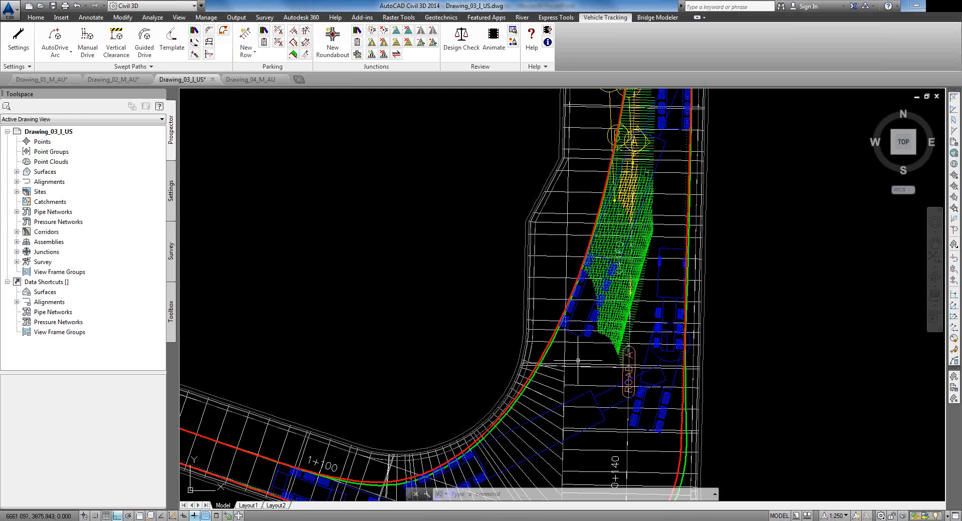
mouse_move(641, 375)
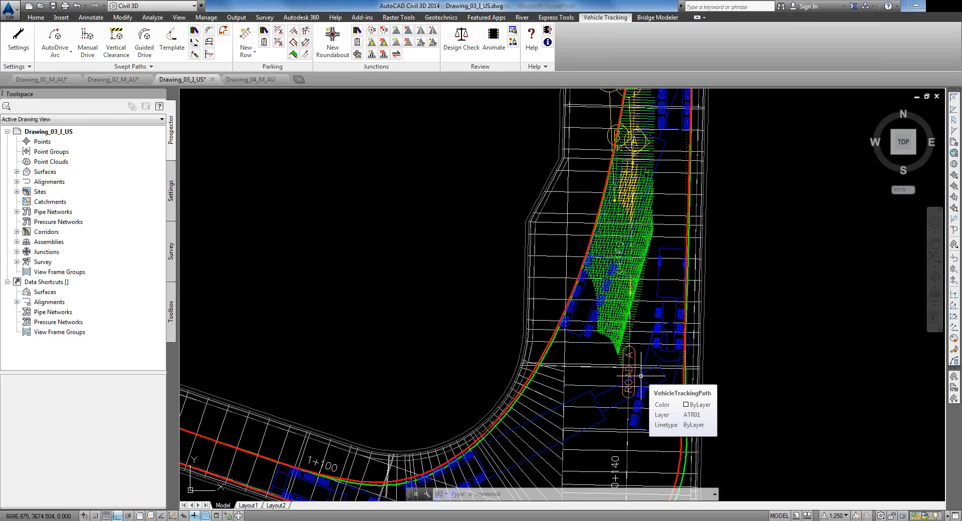
mouse_move(493, 269)
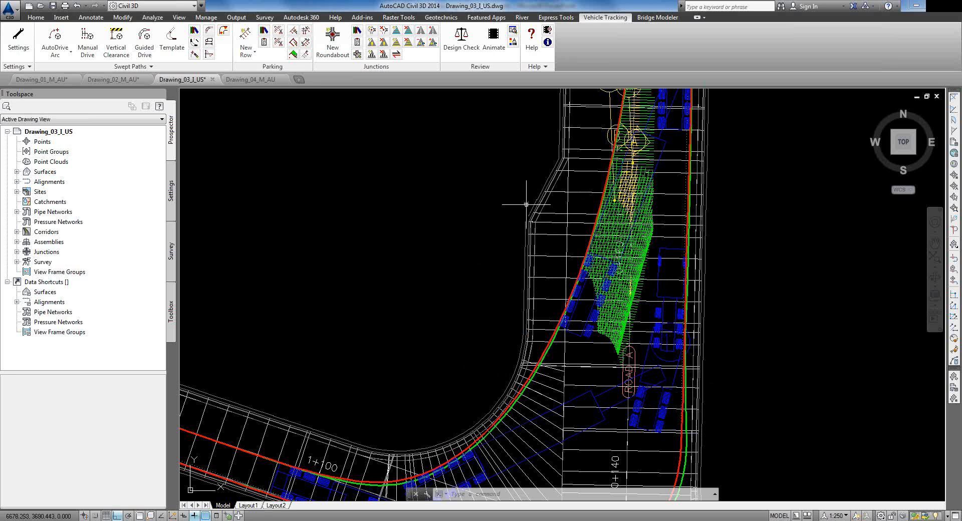
middle_drag(556, 260, 556, 256)
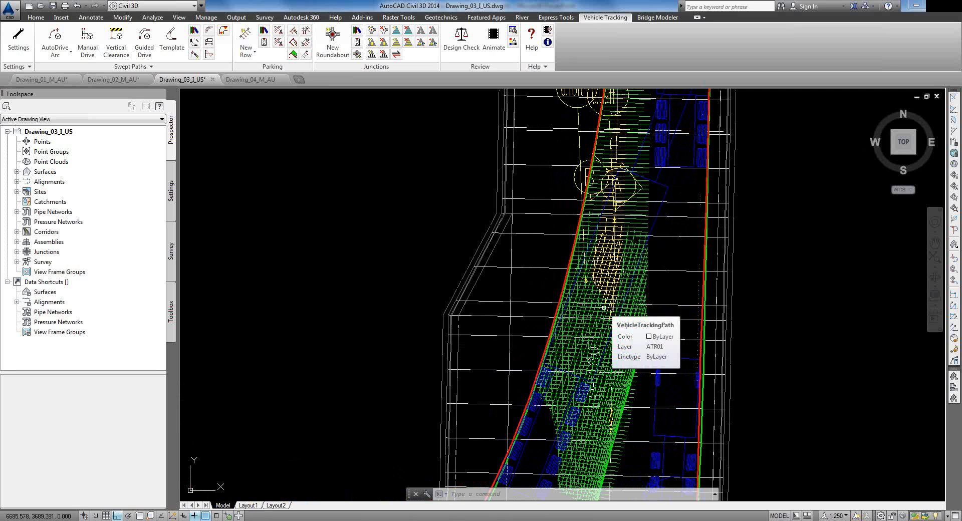
middle_drag(610, 344, 646, 246)
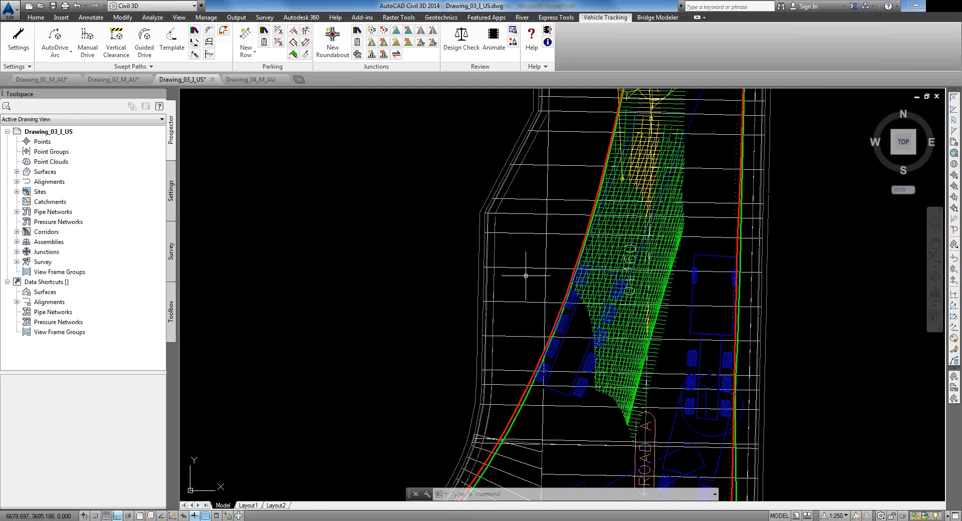
scroll(605, 315, down, 2)
middle_drag(591, 224, 554, 304)
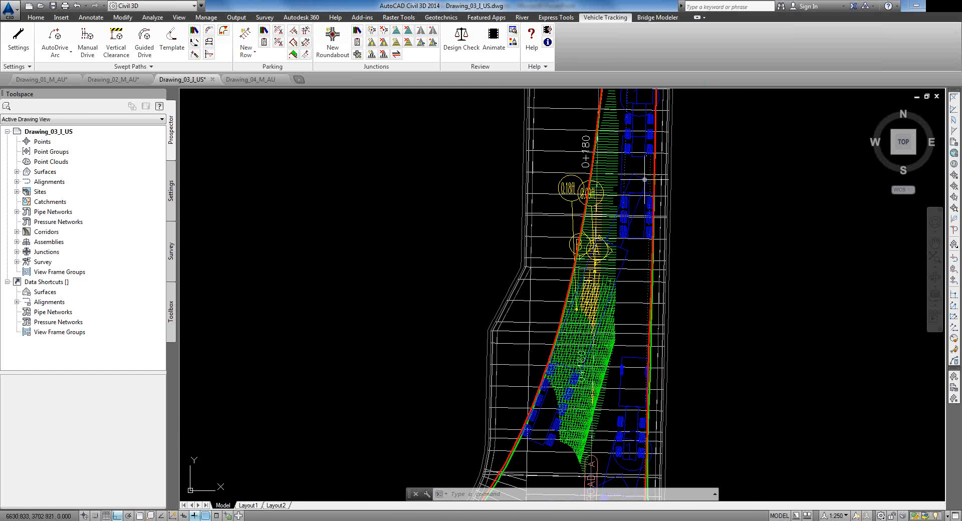
Step: Select the swept path and move one of its grip points
click(635, 167)
click(624, 163)
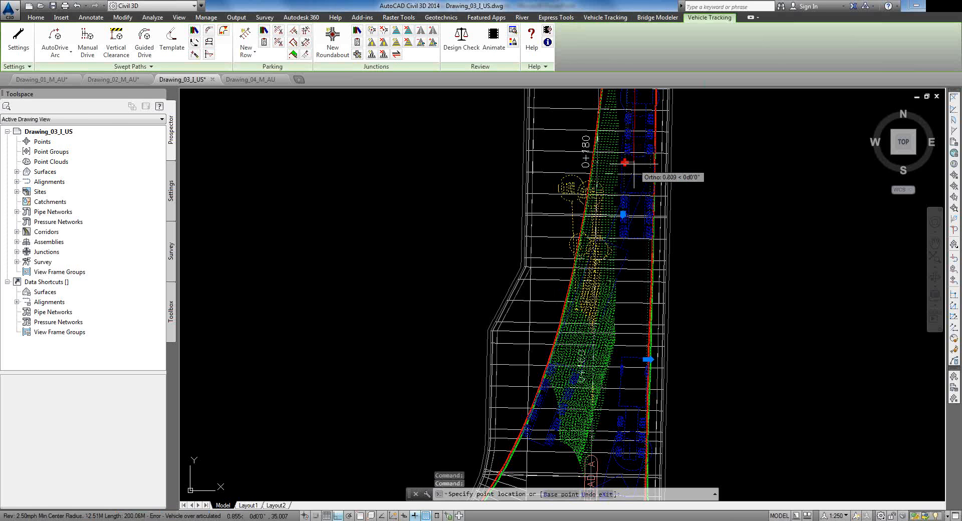
click(634, 162)
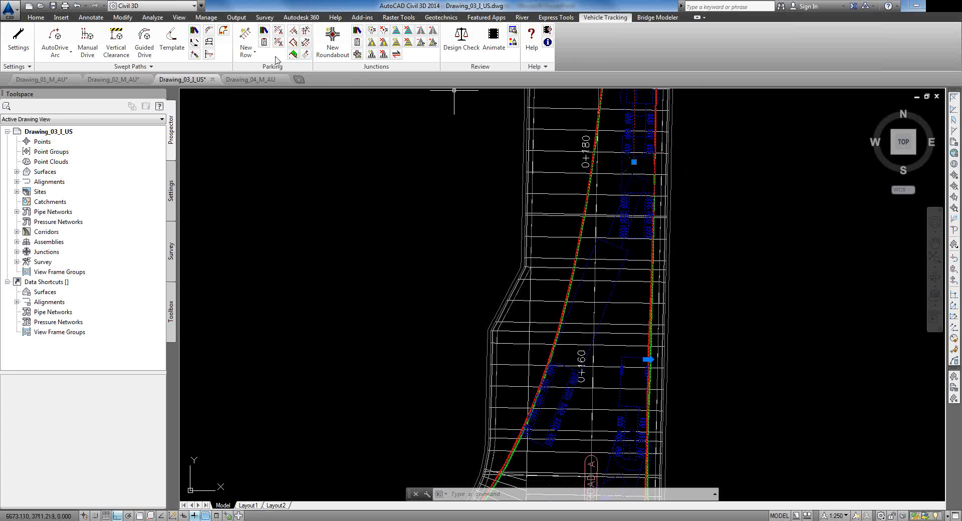
Step: Run Vertical Clearance on the swept path with default vehicle height values and inspect the results
click(224, 31)
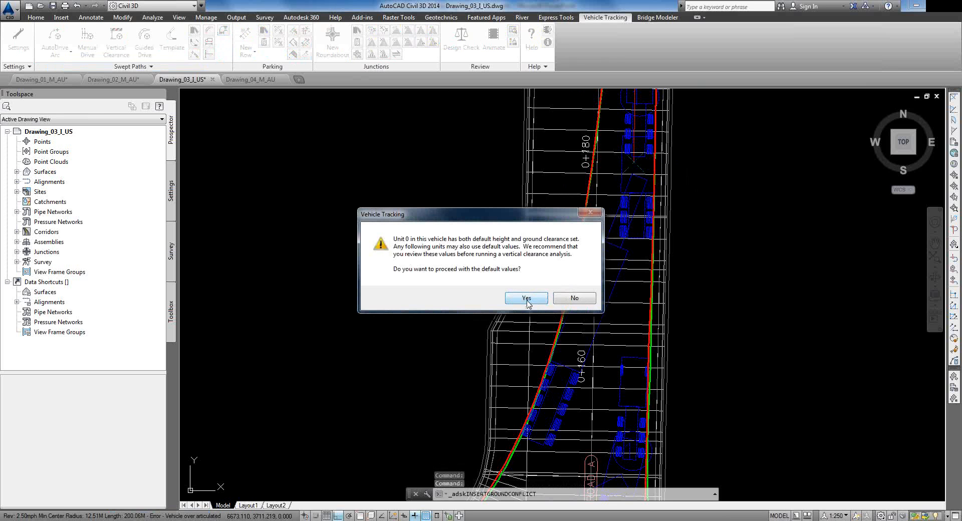
click(527, 300)
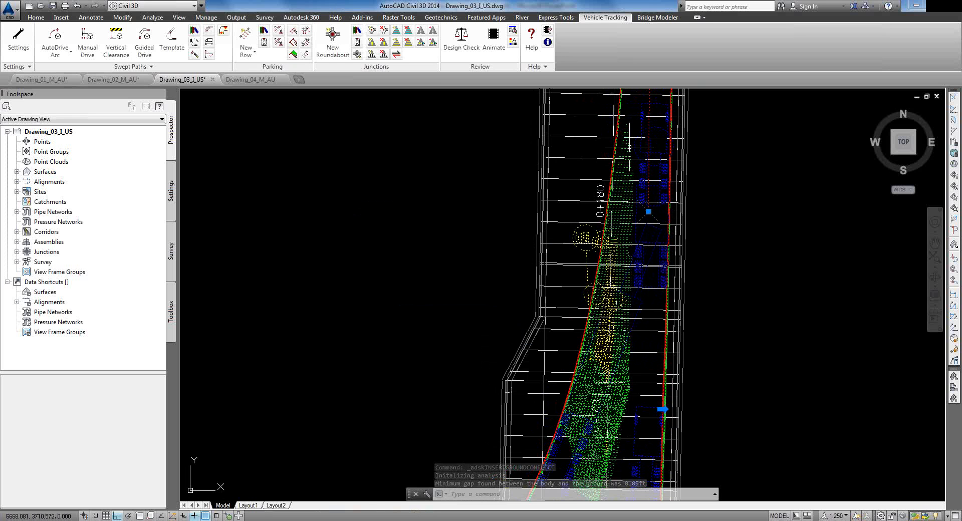
scroll(604, 300, down, 2)
scroll(601, 363, down, 2)
scroll(602, 353, up, 2)
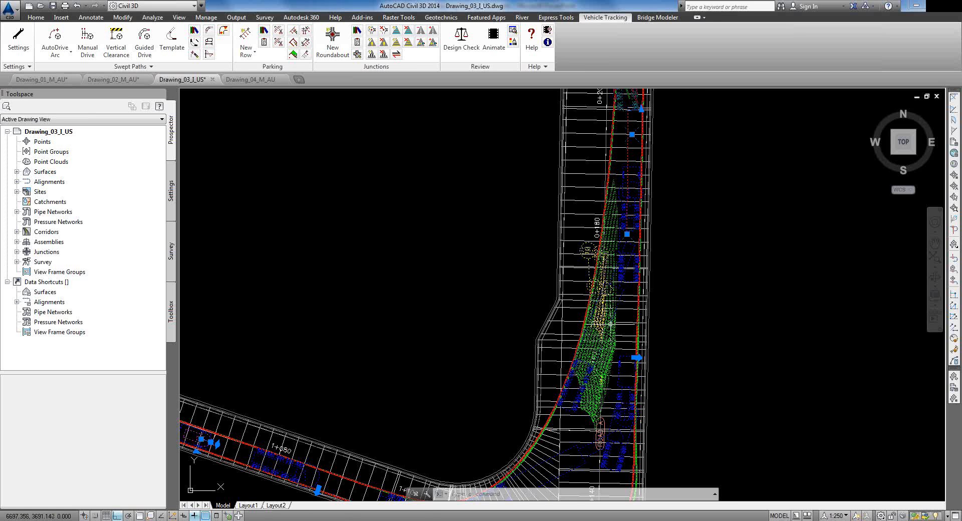
mouse_move(521, 317)
middle_down()
mouse_move(536, 211)
mouse_move(558, 166)
middle_up()
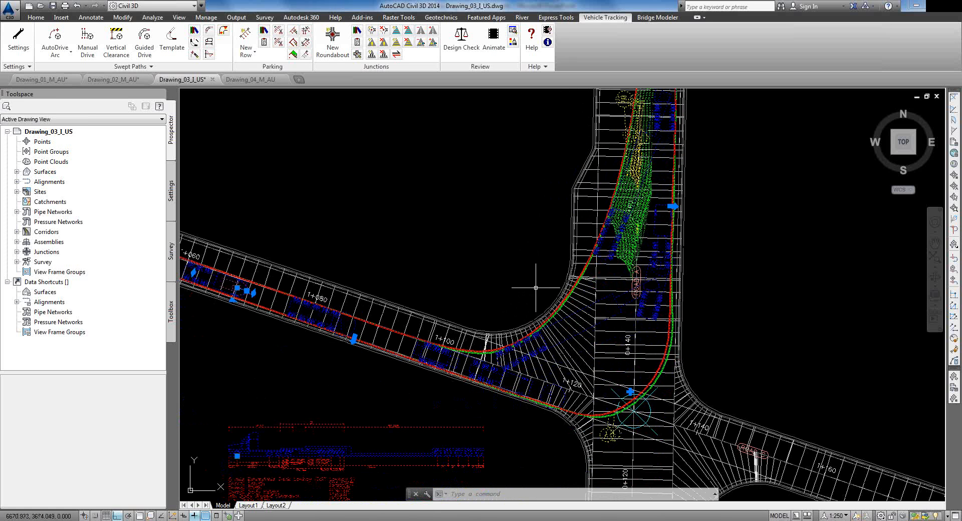
mouse_move(380, 448)
middle_down()
mouse_move(424, 408)
mouse_move(552, 340)
middle_up()
key(Escape)
scroll(543, 354, up, 6)
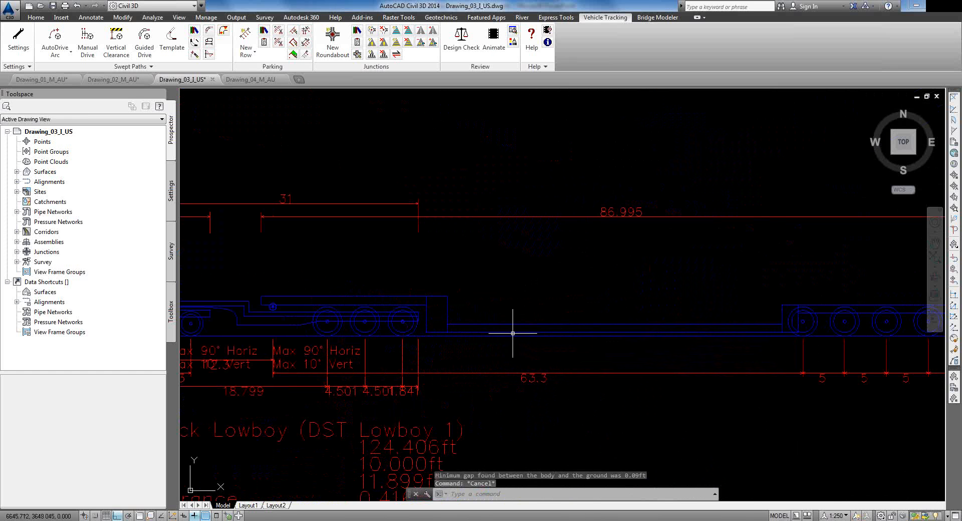
middle_drag(338, 301, 769, 299)
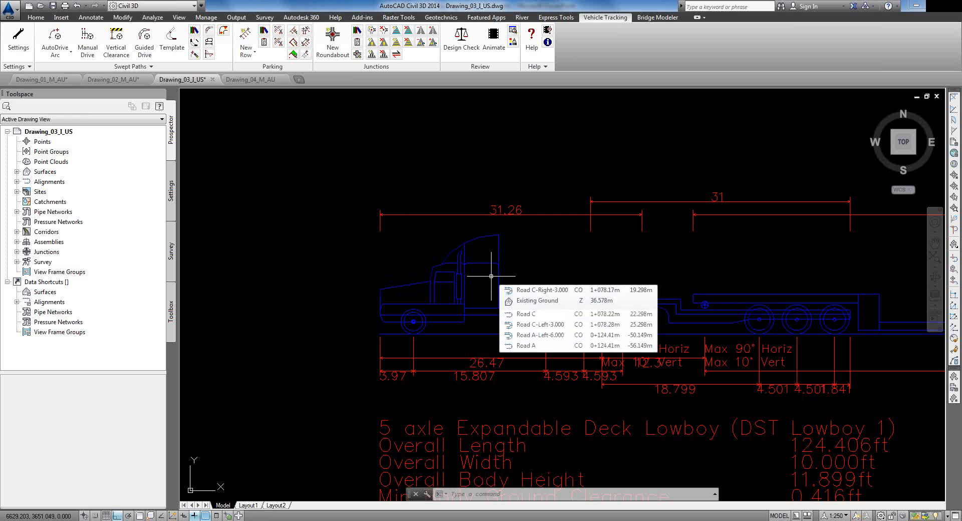
scroll(473, 210, down, 5)
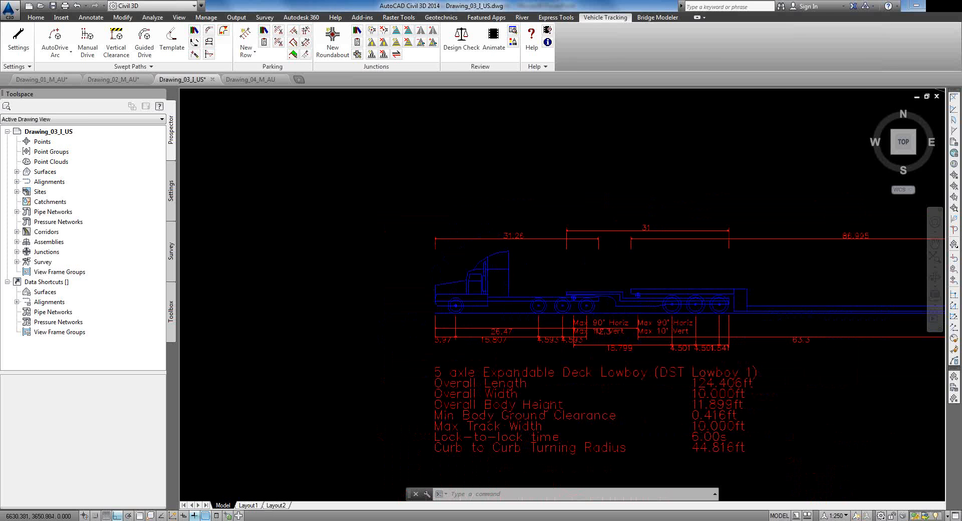
middle_drag(623, 279, 497, 292)
scroll(497, 291, down, 1)
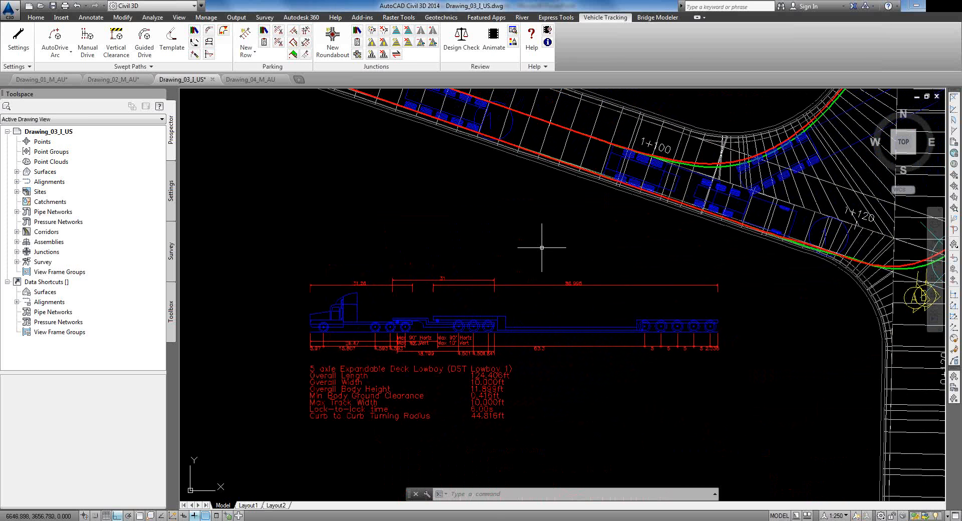
scroll(585, 243, down, 1)
scroll(610, 223, down, 2)
middle_drag(642, 161, 559, 317)
Step: Switch to Drawing_04_M_AU and zoom around the crossing alignments near stations 300 and 350
click(250, 79)
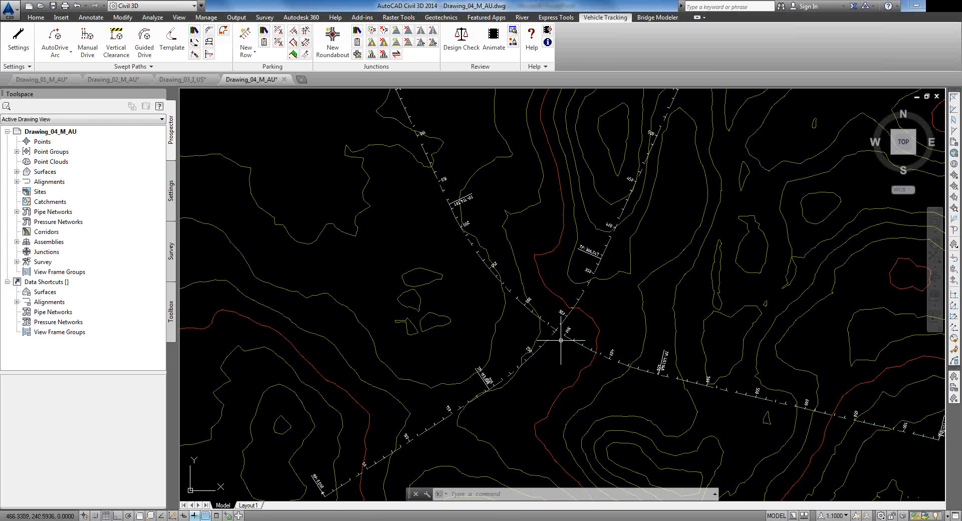
scroll(560, 340, down, 2)
mouse_move(560, 340)
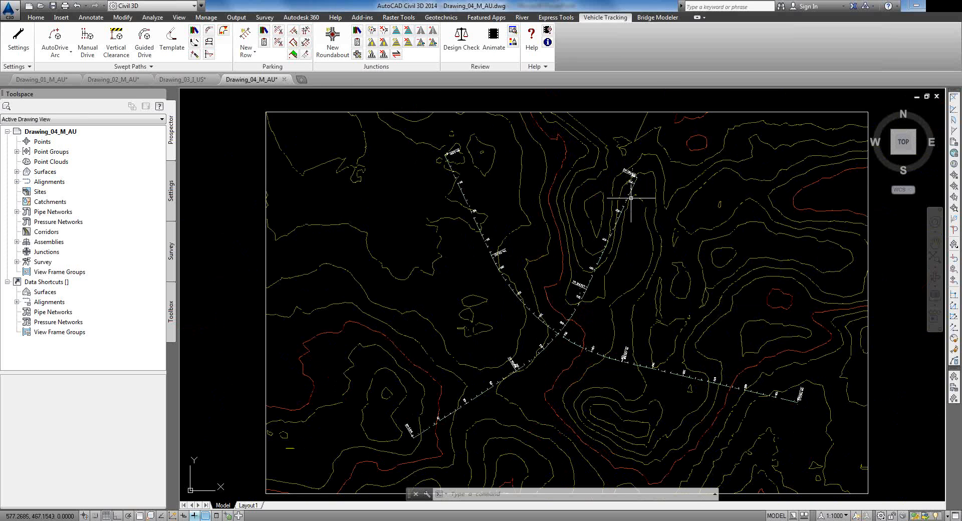
scroll(545, 328, up, 5)
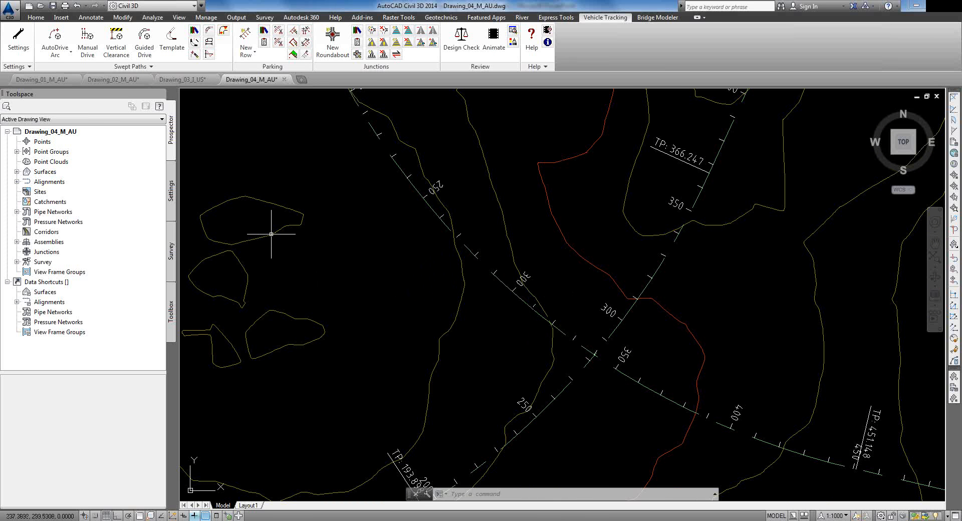
scroll(542, 283, down, 2)
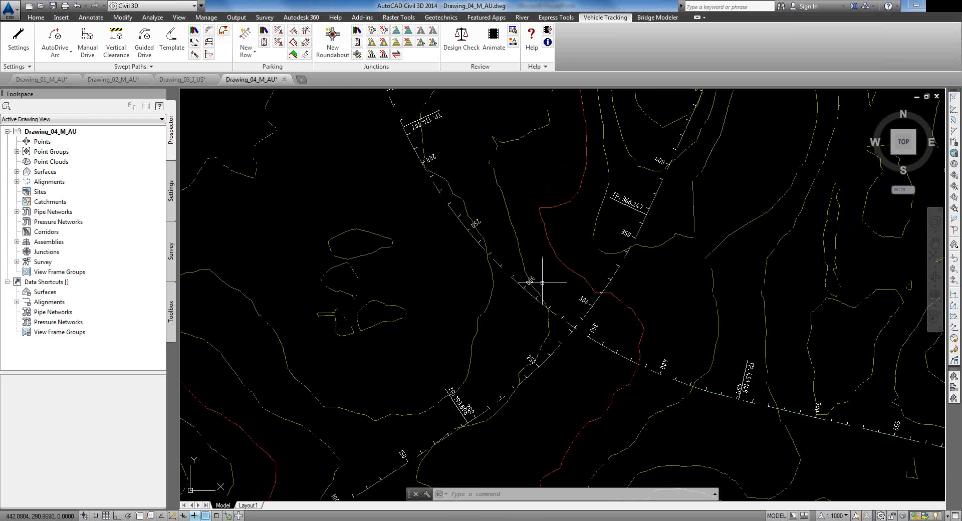
Step: Start a new roundabout from the TD 16/07 Normal Roundabouts (Single Carriageway Intersection) standard
click(357, 31)
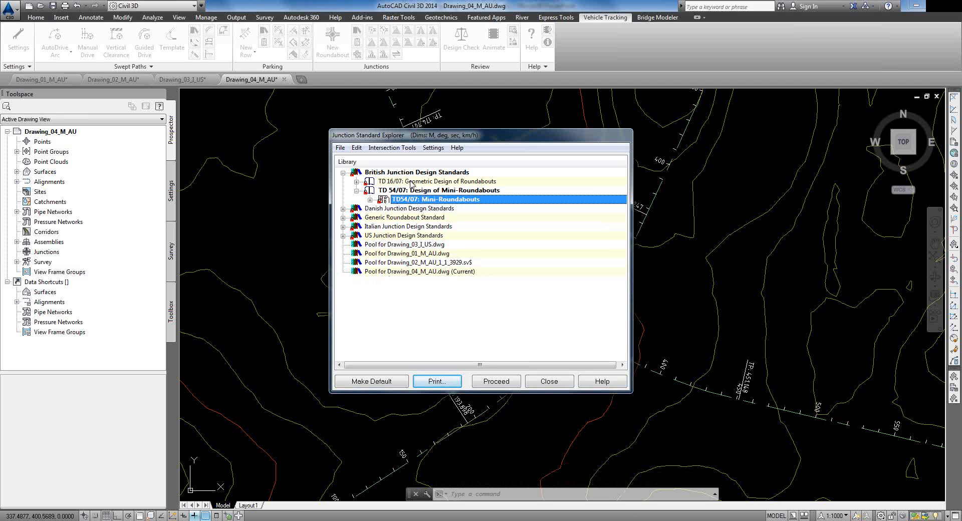
click(411, 182)
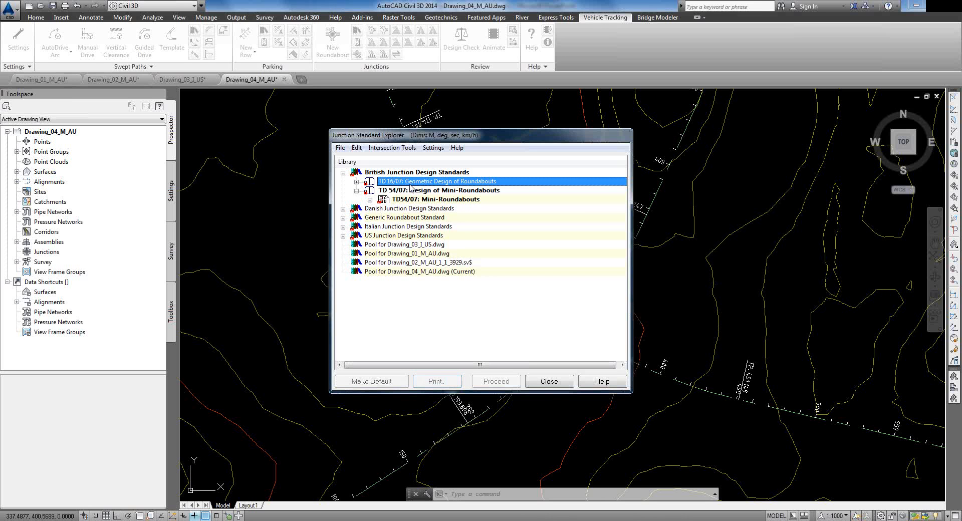
click(356, 182)
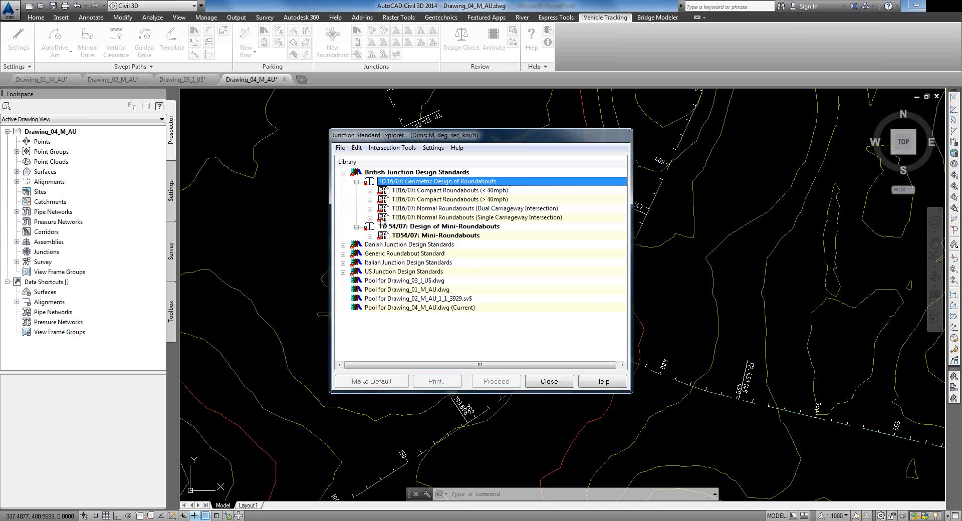
click(371, 218)
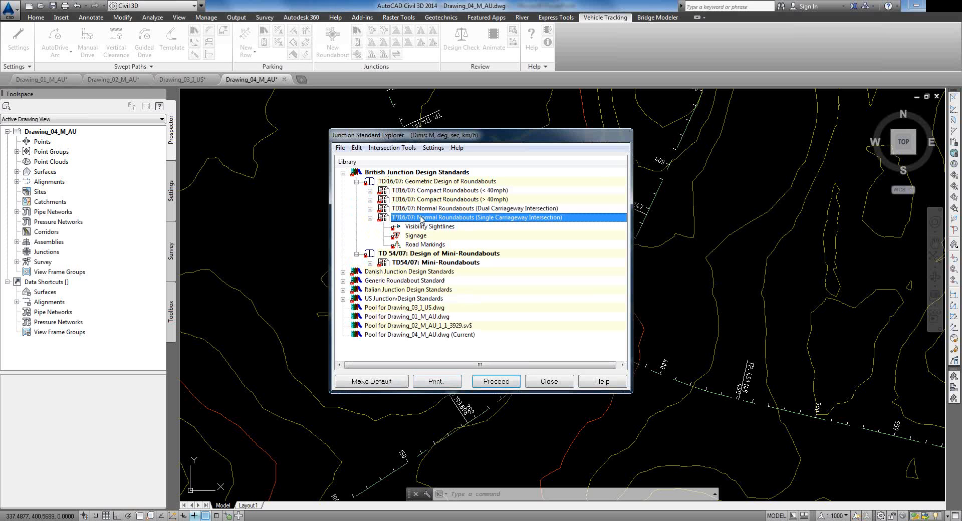
double_click(491, 218)
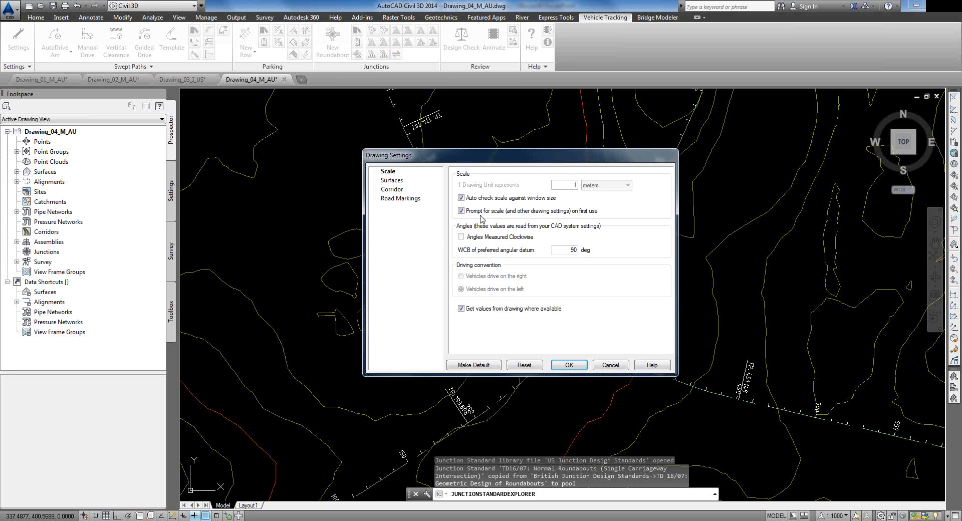
Step: Set Existing Ground (1) as the existing surface and turn off Create Alignments
click(393, 181)
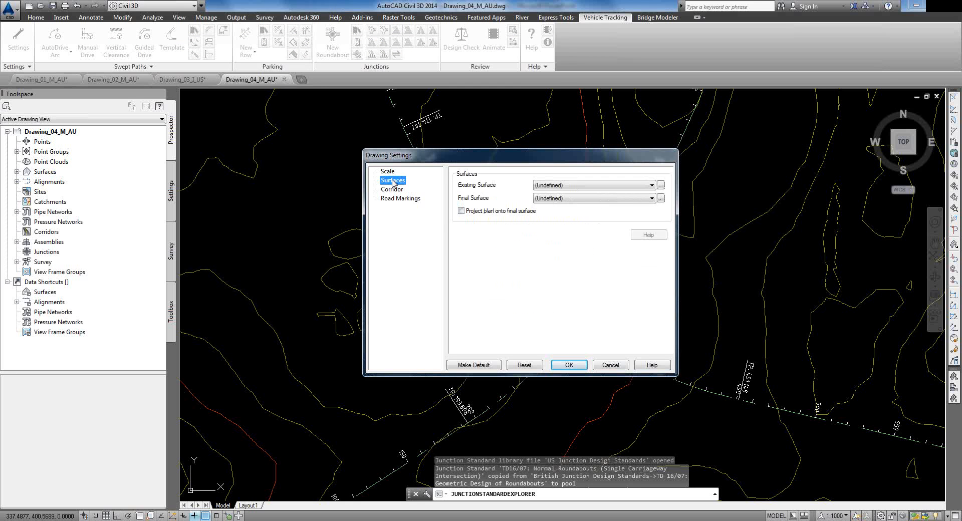
click(585, 185)
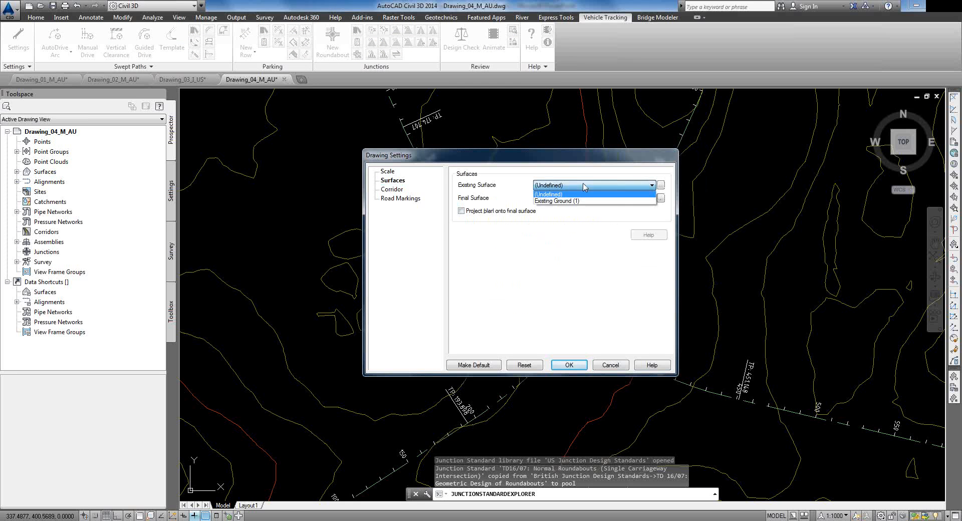
click(572, 202)
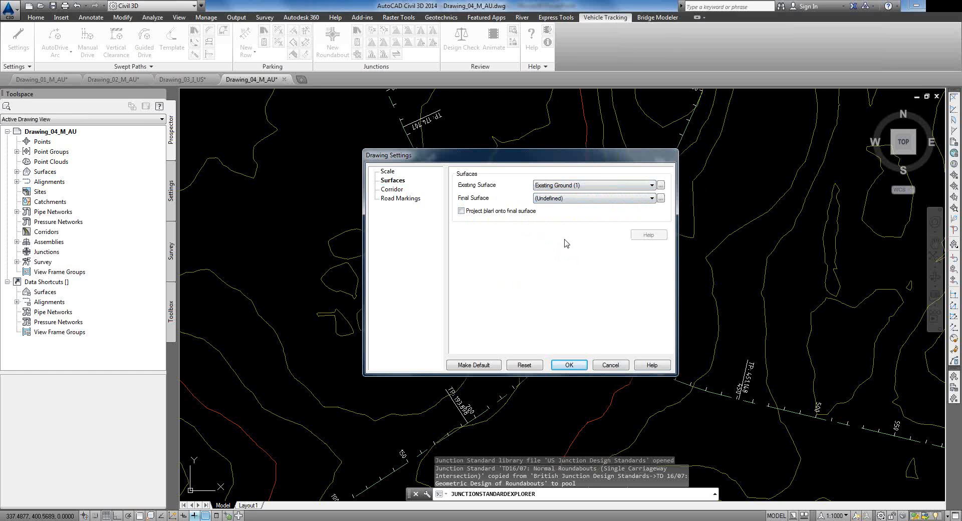
click(396, 191)
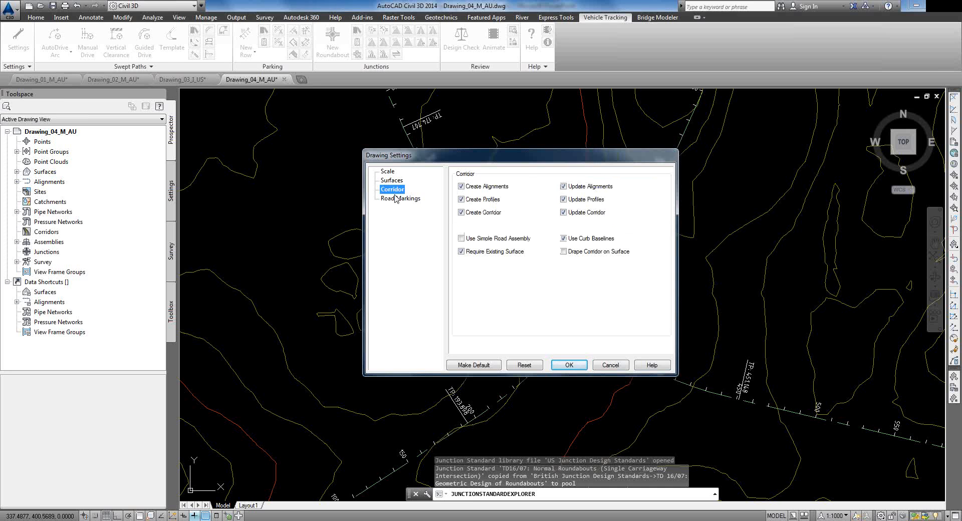
click(461, 187)
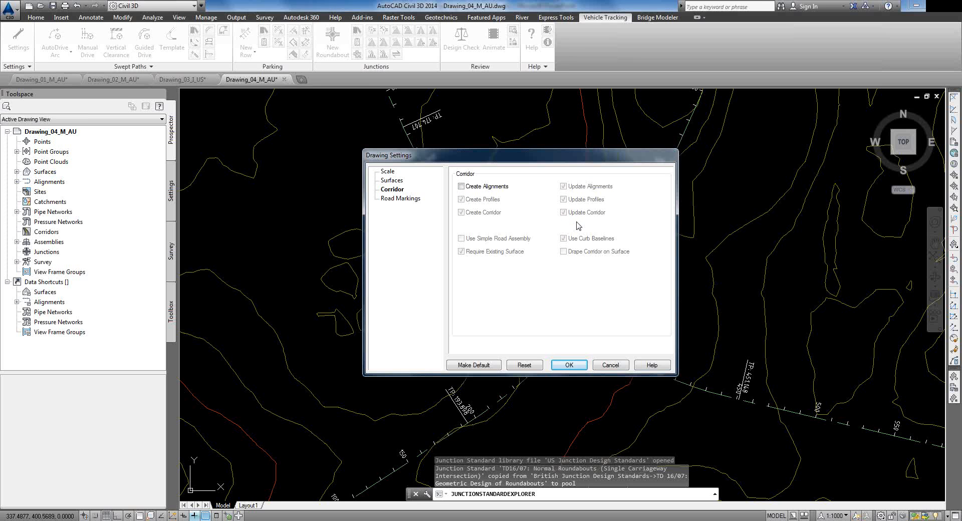
click(569, 366)
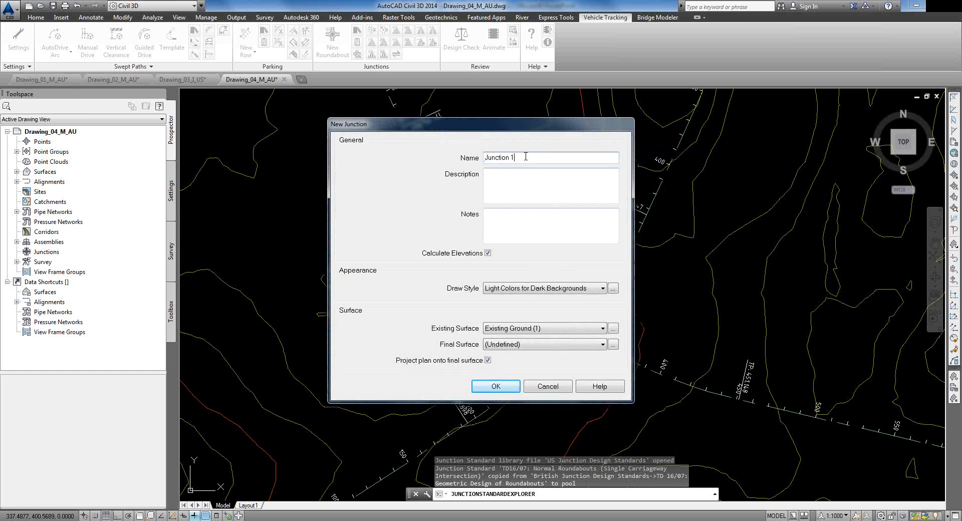
Step: Name the junction Roundabout Way with Monochrome for Dark Backgrounds style and centre it on the alignment crossing
text(Roundabout Way)
click(511, 291)
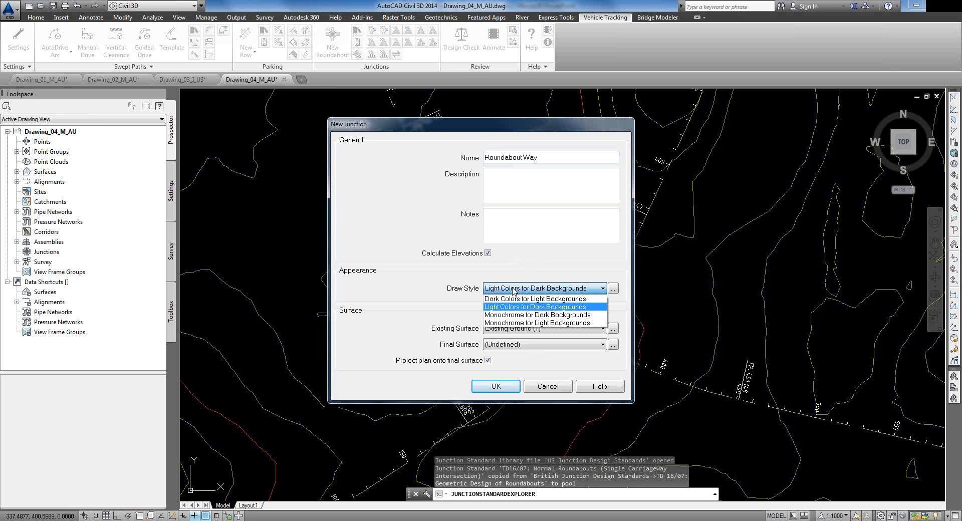
click(516, 315)
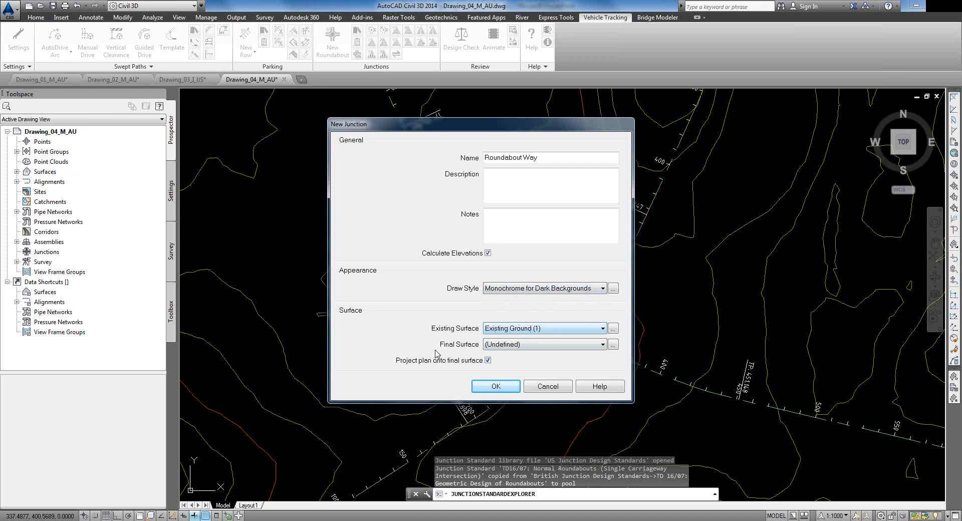
click(495, 387)
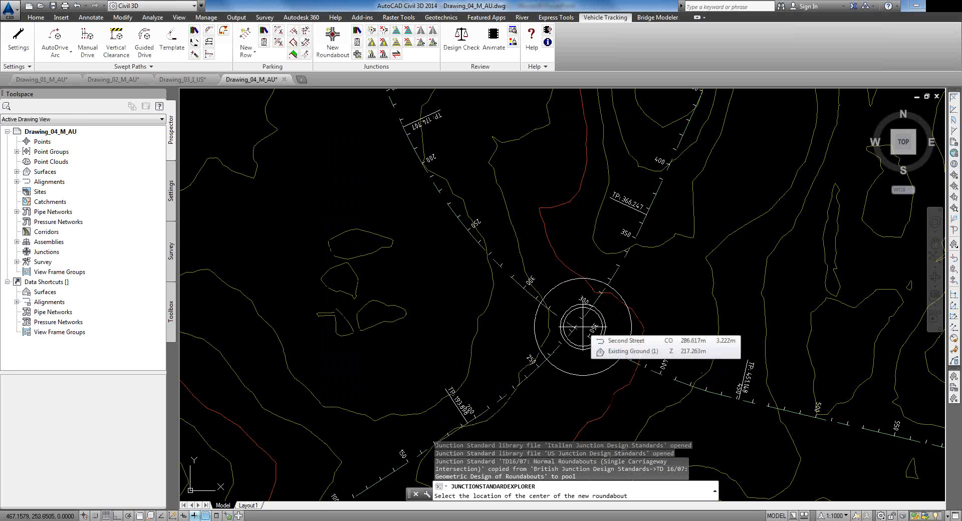
click(577, 337)
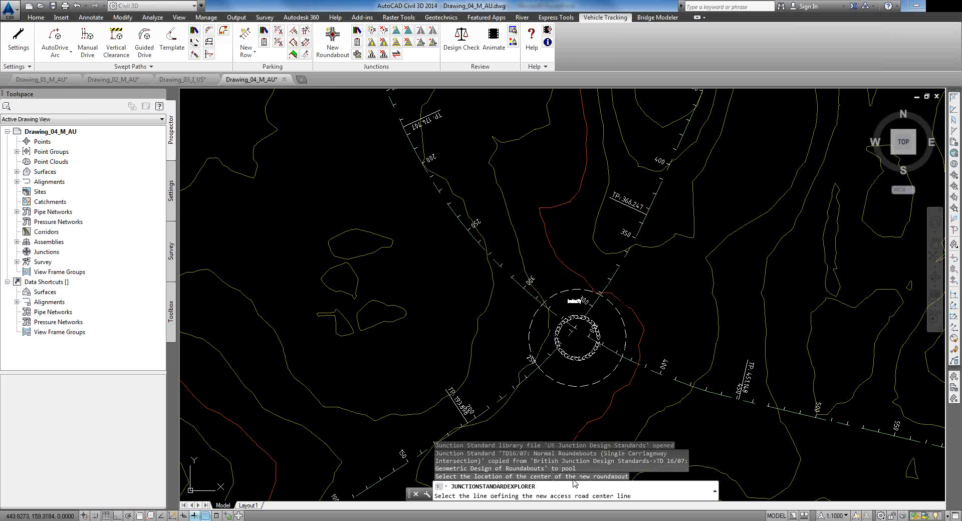
Step: Attach the first two access road centrelines as legs, accepting their default names
scroll(711, 409, up, 2)
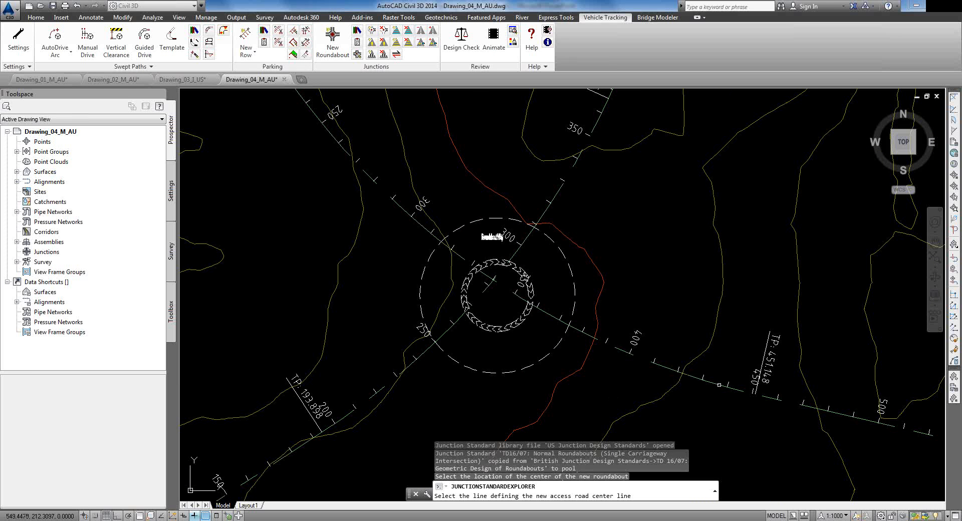
click(718, 386)
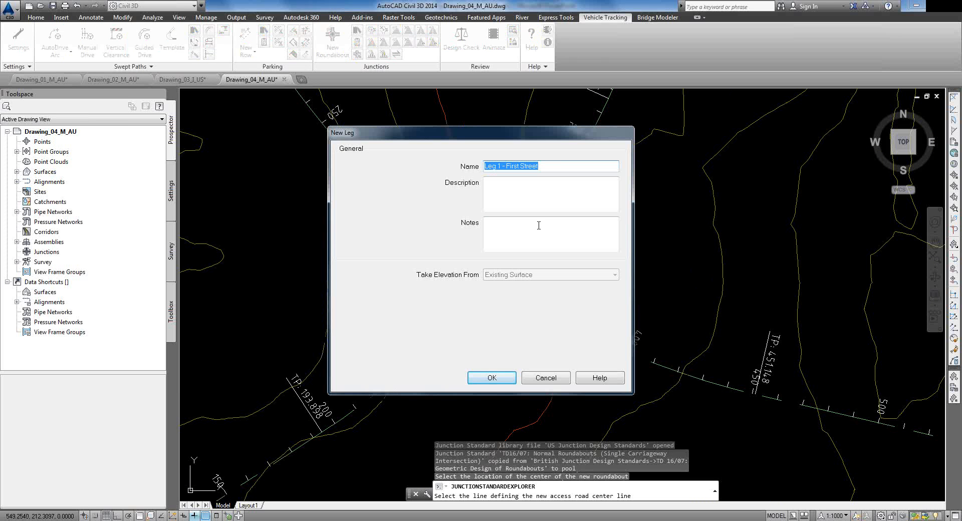
click(492, 379)
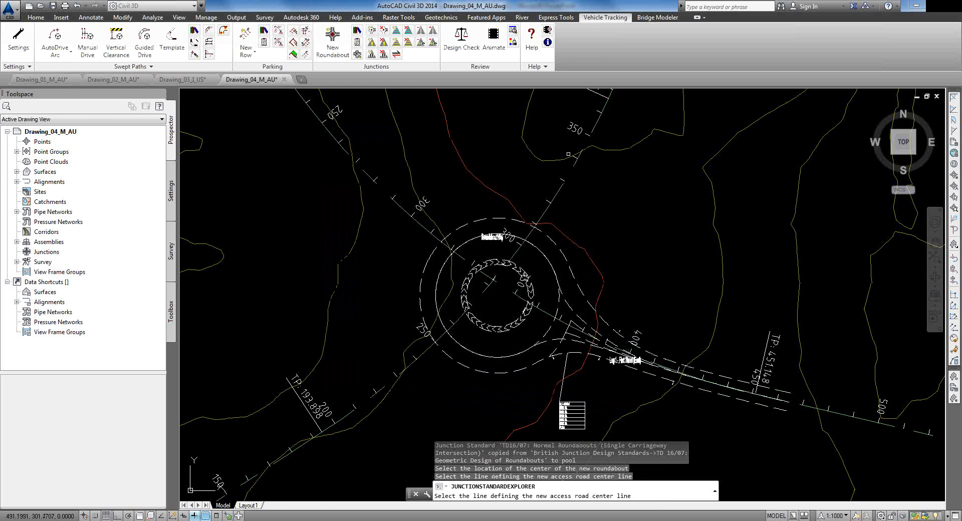
middle_drag(615, 145, 592, 232)
click(606, 140)
click(493, 375)
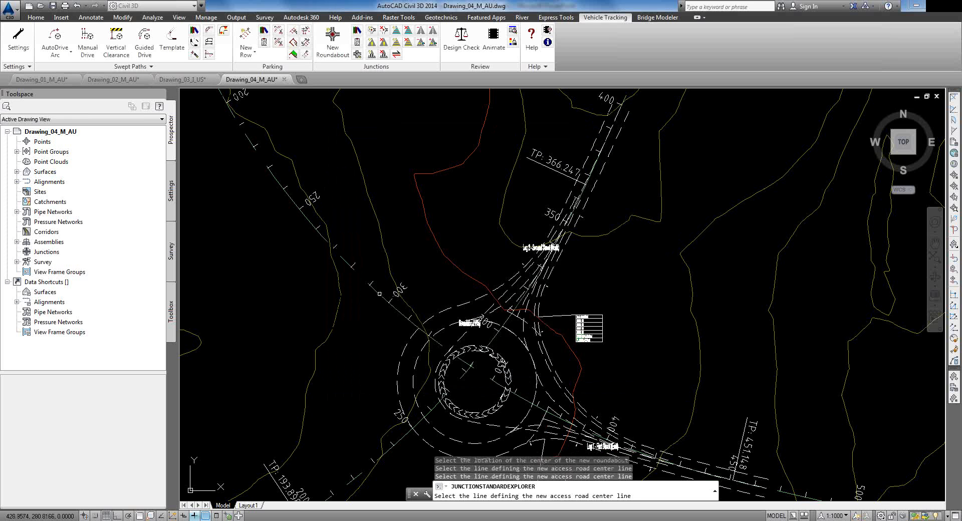
Step: Add Leg 3 - First Street and Leg 4 - Second Street, then finish adding legs
click(379, 294)
key(Return)
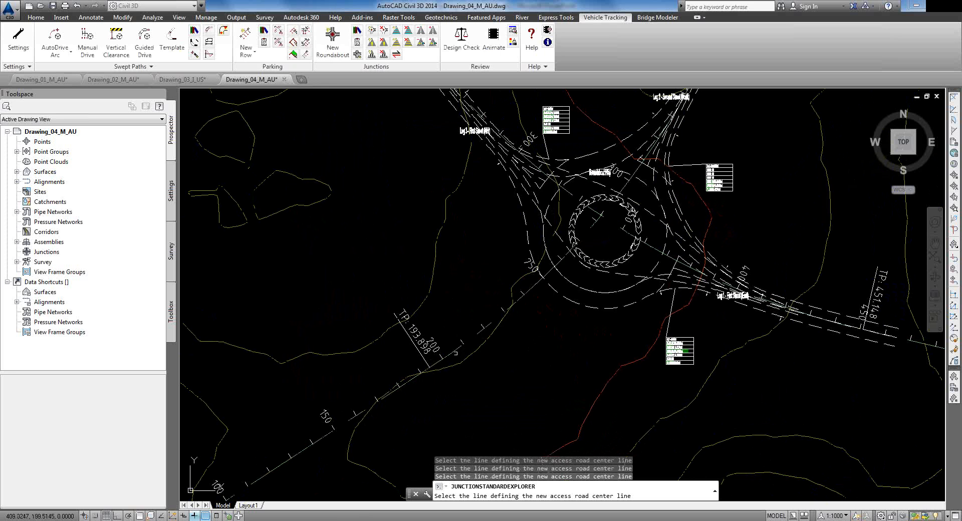
click(454, 352)
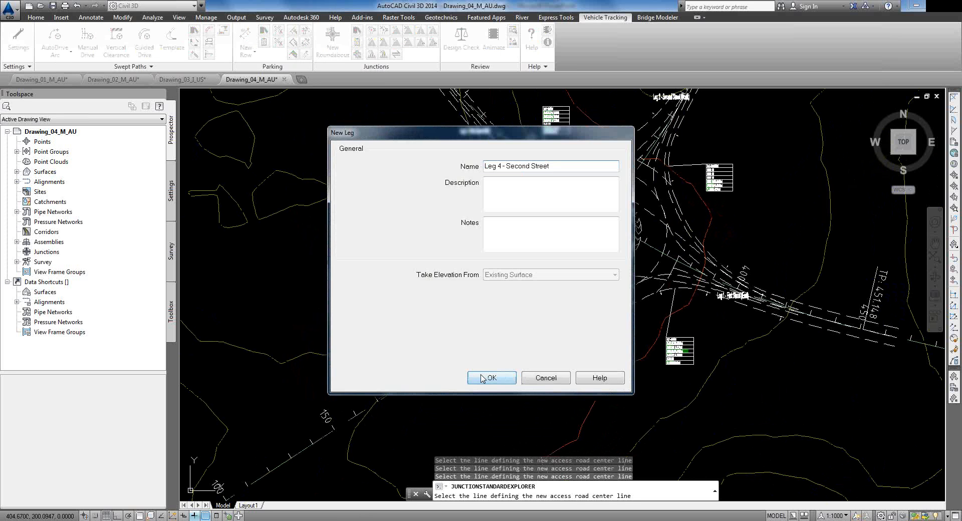
click(482, 379)
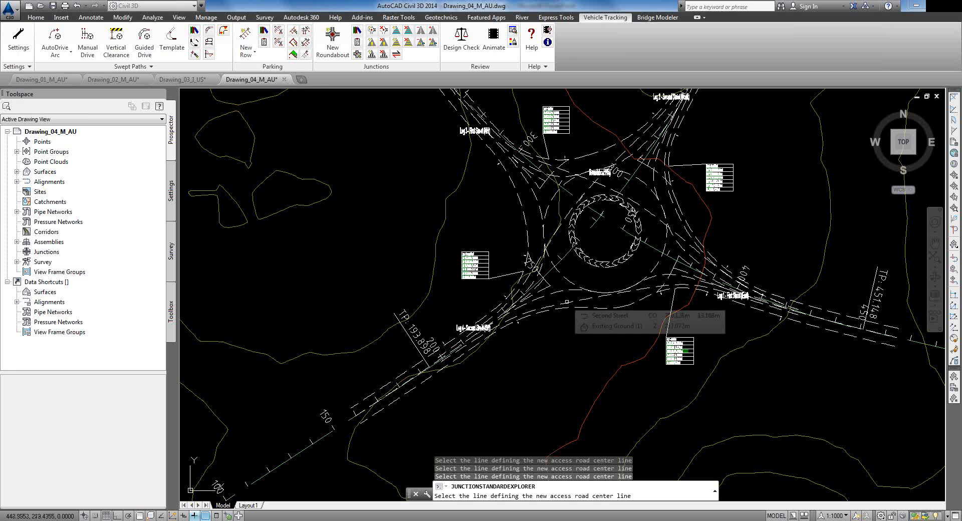
key(Return)
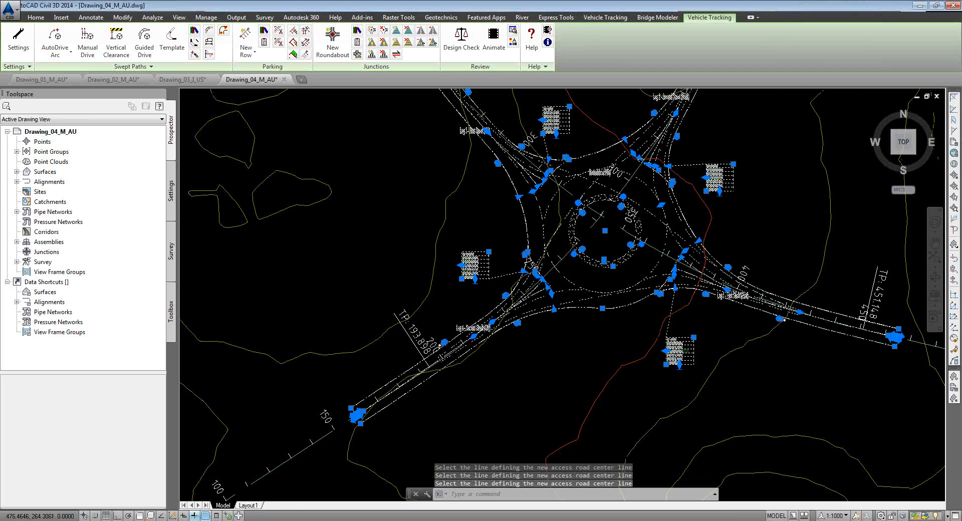
Step: Set the annotation scale to 1:250 and regenerate the drawing with REA
scroll(636, 186, up, 2)
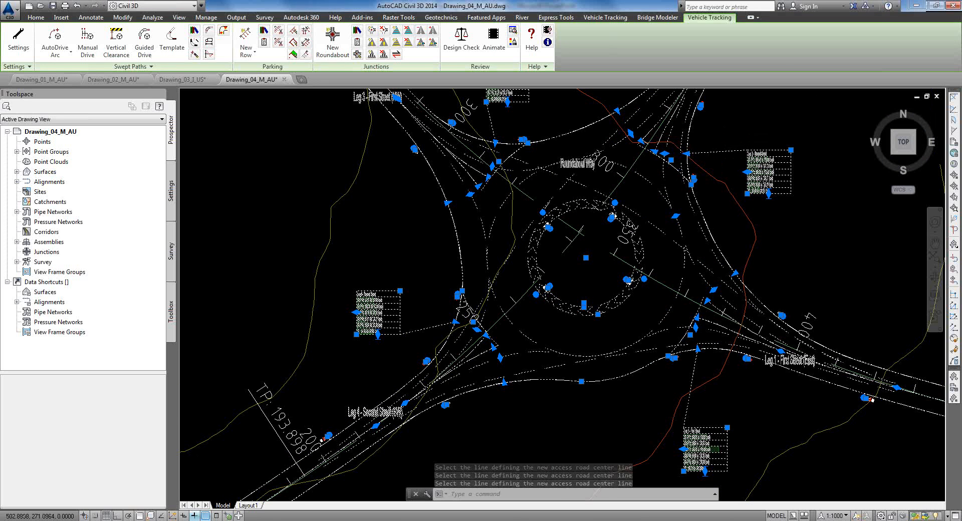
scroll(747, 156, up, 4)
click(843, 516)
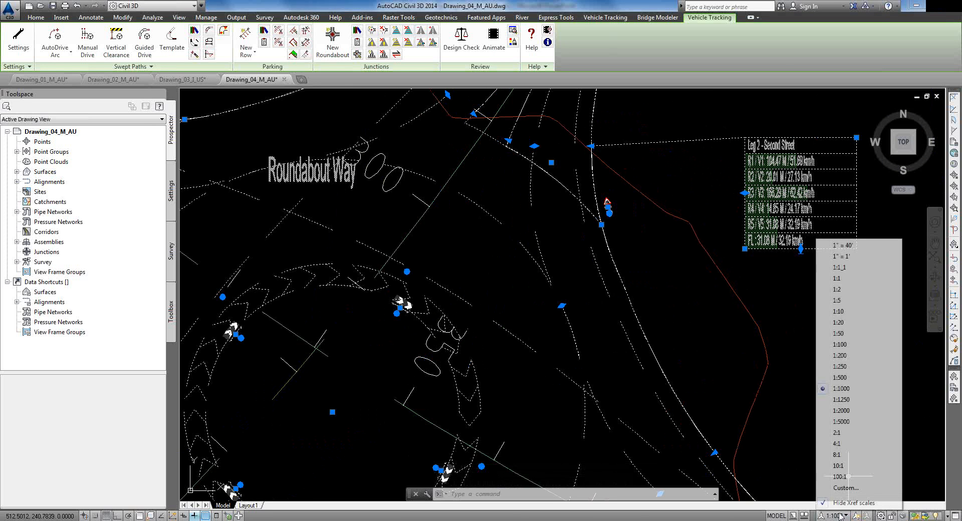
click(841, 367)
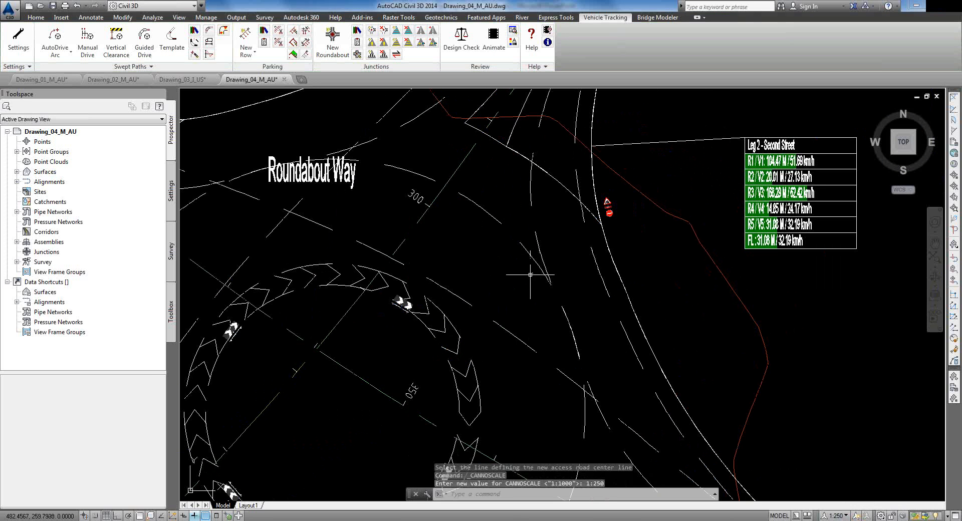
scroll(494, 291, down, 3)
text(rea)
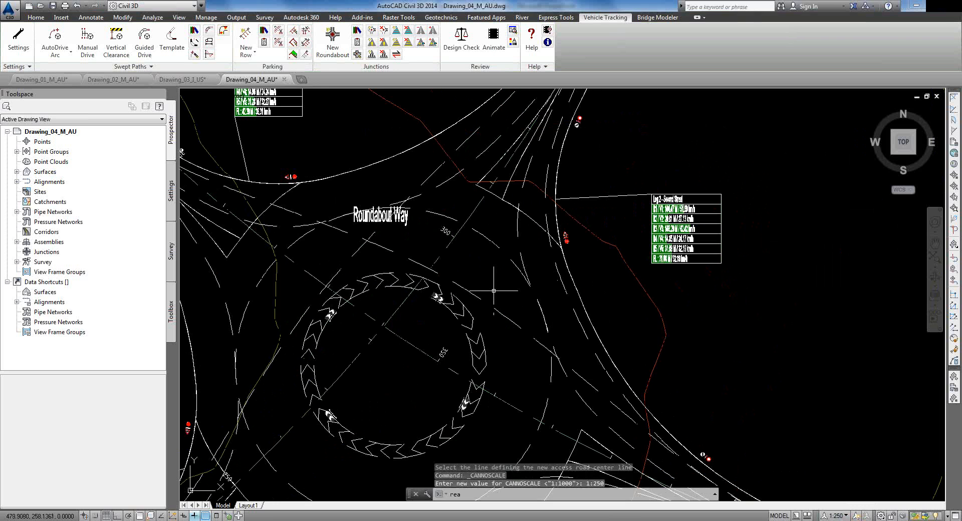
key(Return)
Step: Inspect the Leg 1 - First Street speed table showing FL 48.74 M / 38.34 km/h
mouse_move(388, 304)
middle_down()
mouse_move(546, 304)
mouse_move(541, 335)
mouse_move(473, 92)
middle_up()
middle_drag(759, 286, 658, 209)
scroll(571, 391, up, 4)
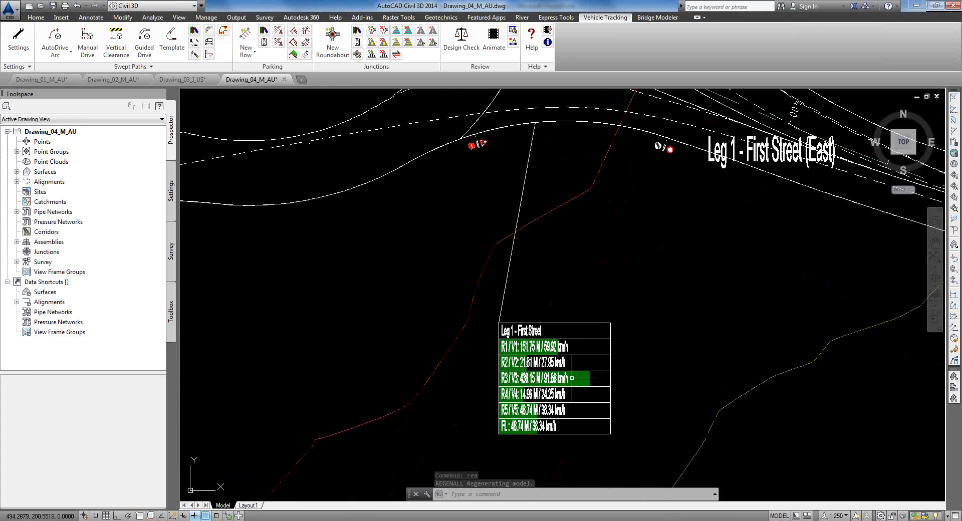
middle_drag(572, 391, 568, 267)
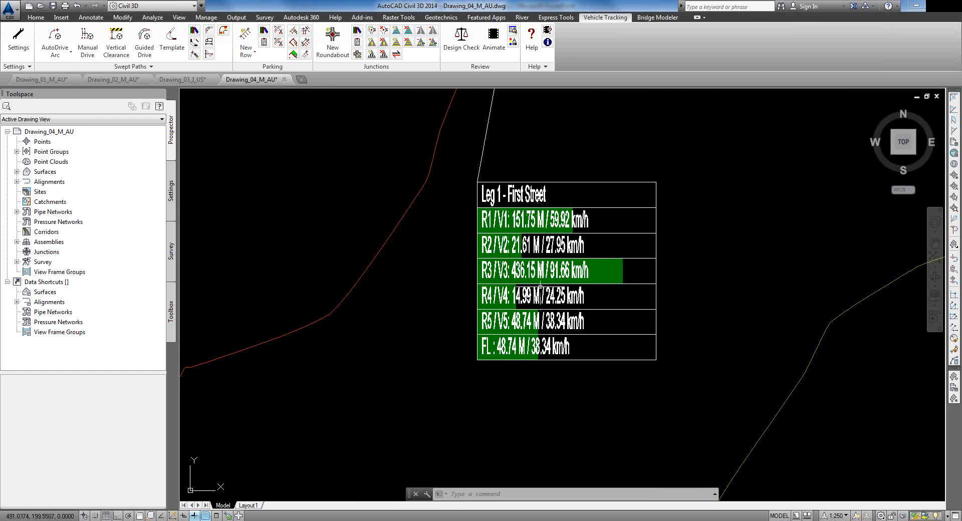
scroll(587, 270, down, 2)
middle_drag(633, 188, 576, 423)
scroll(618, 320, up, 3)
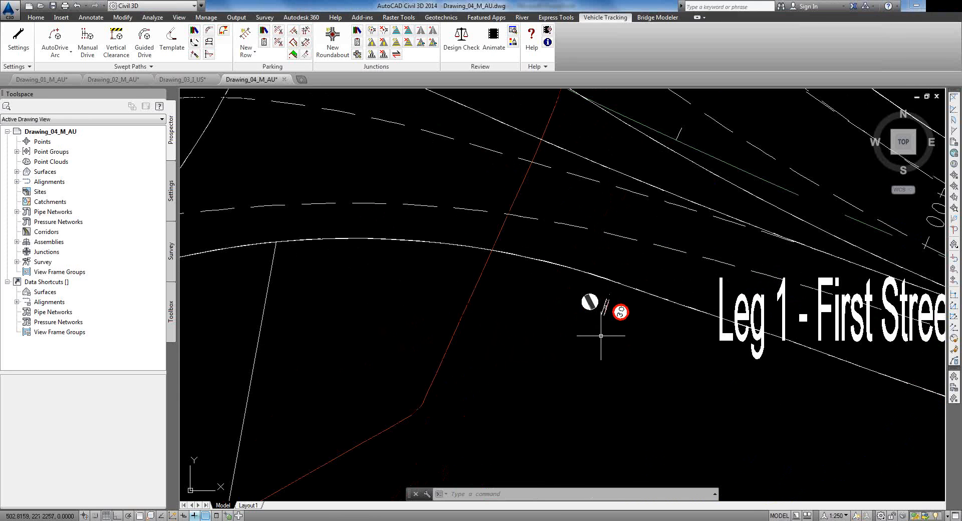
scroll(556, 333, down, 2)
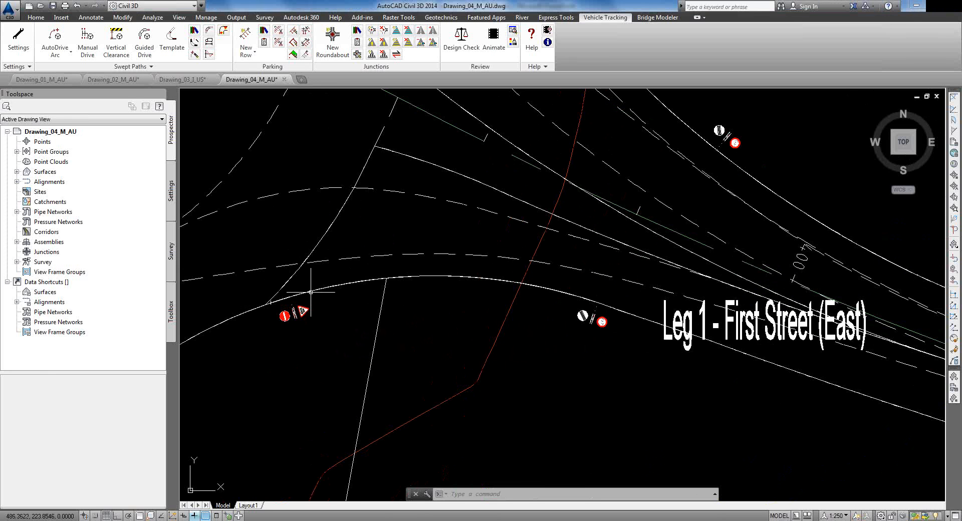
click(295, 296)
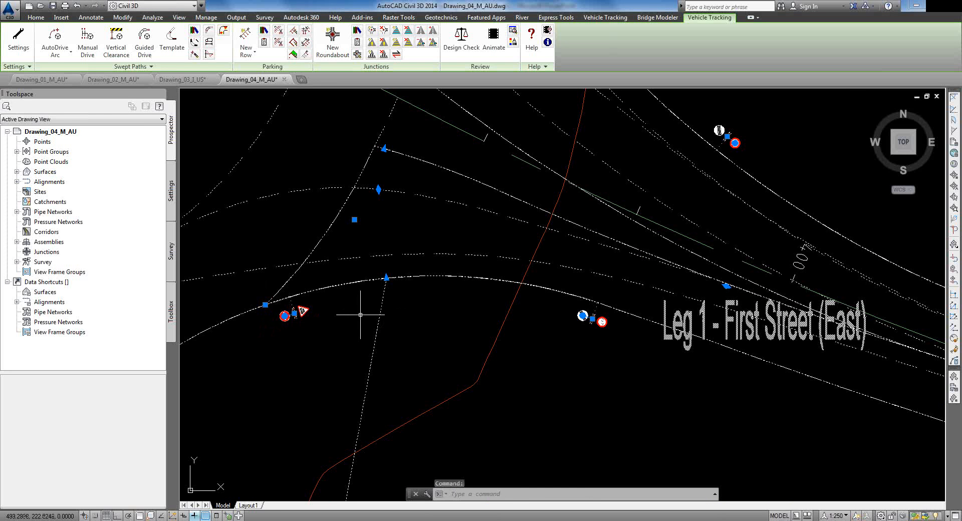
mouse_move(538, 302)
middle_down()
mouse_move(539, 386)
mouse_move(618, 436)
mouse_move(624, 430)
middle_up()
scroll(592, 384, down, 4)
middle_drag(508, 234, 684, 328)
scroll(559, 294, down, 2)
key(Escape)
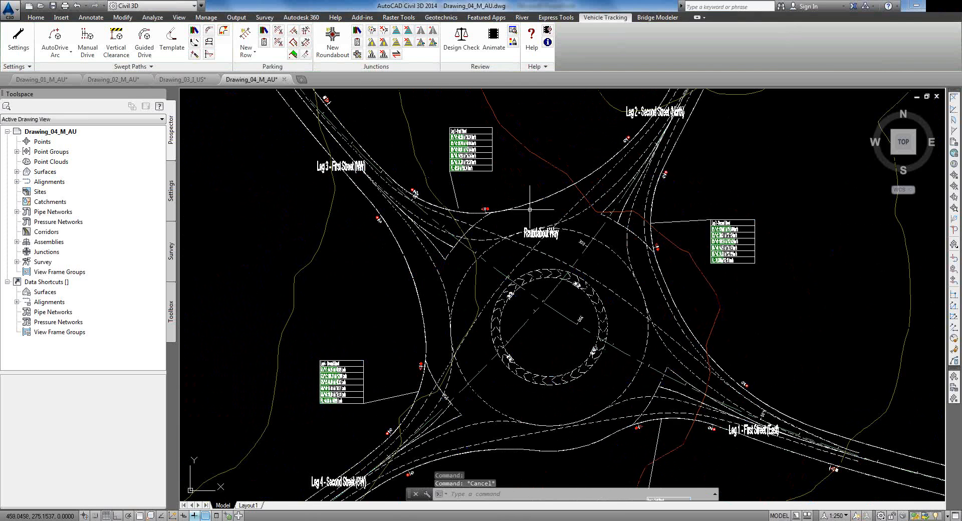
click(523, 211)
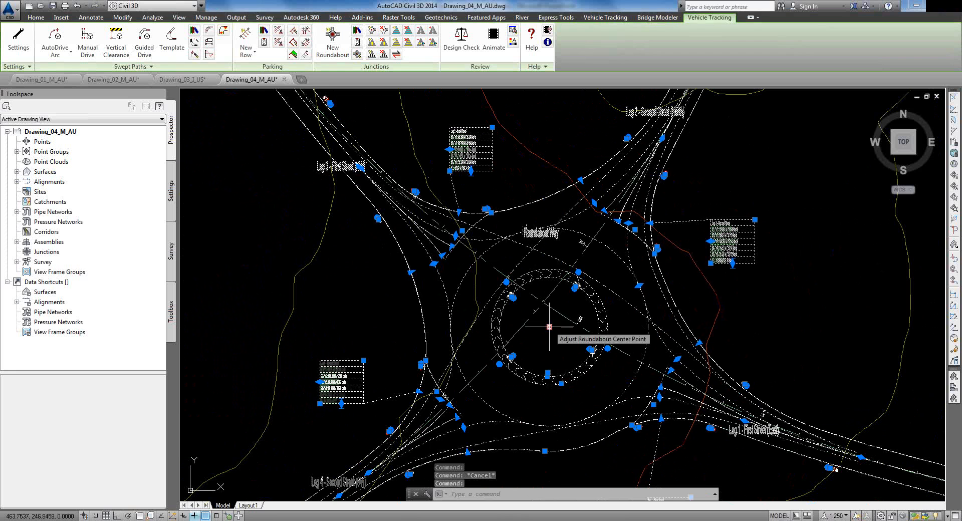
click(549, 326)
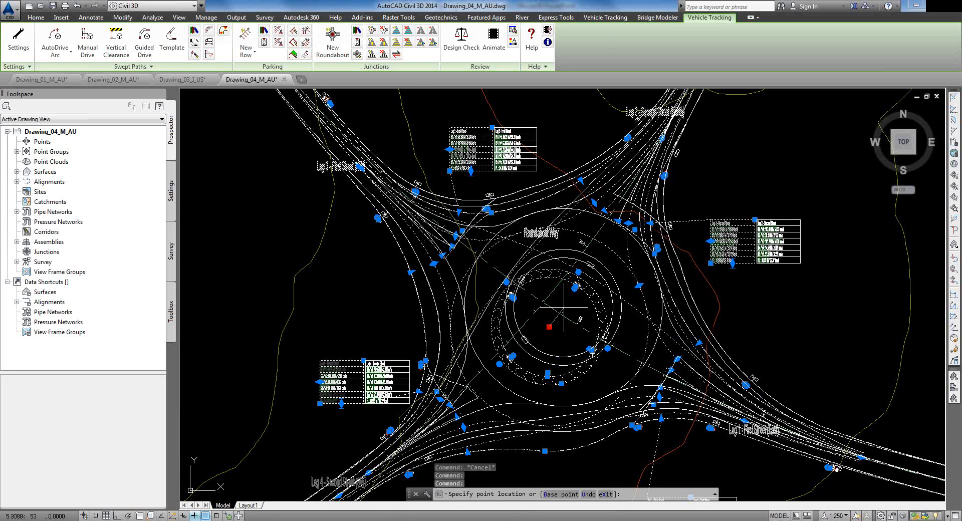
click(564, 307)
click(564, 307)
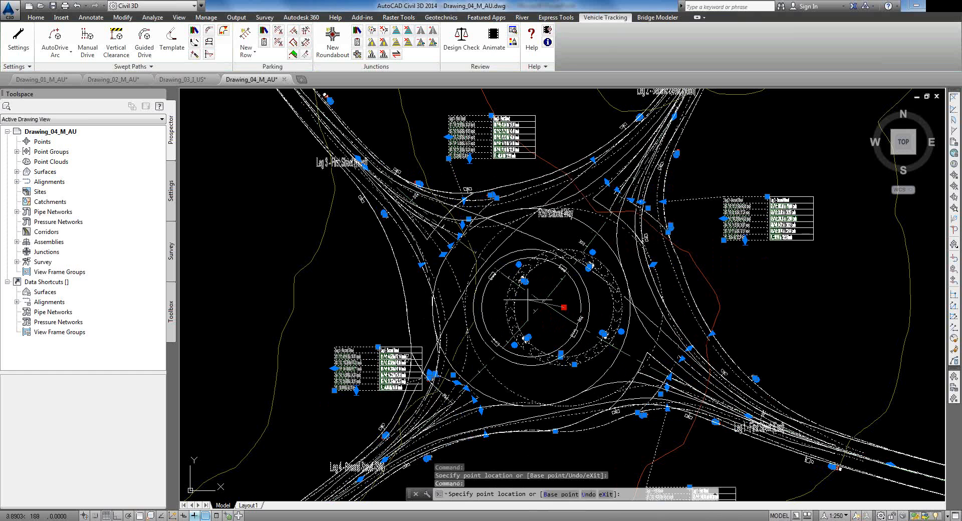
key(Escape)
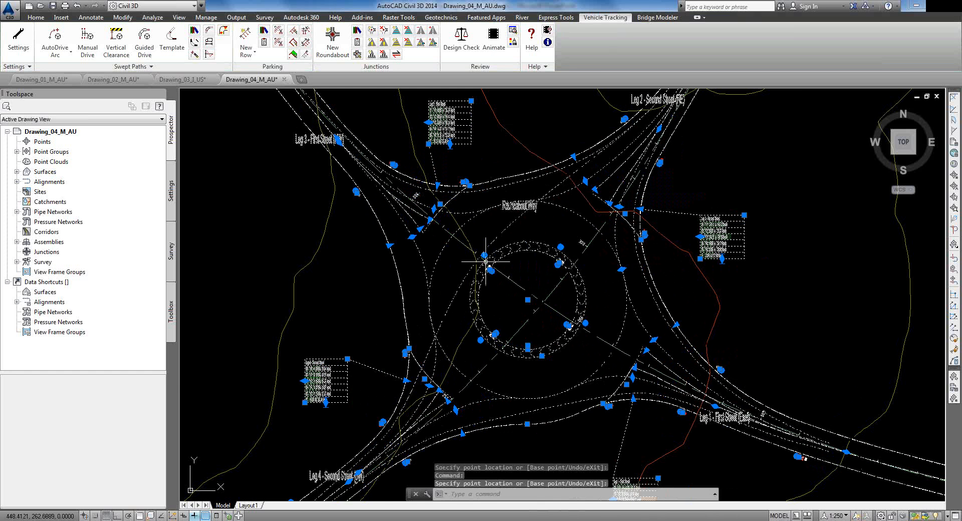
scroll(469, 245, up, 2)
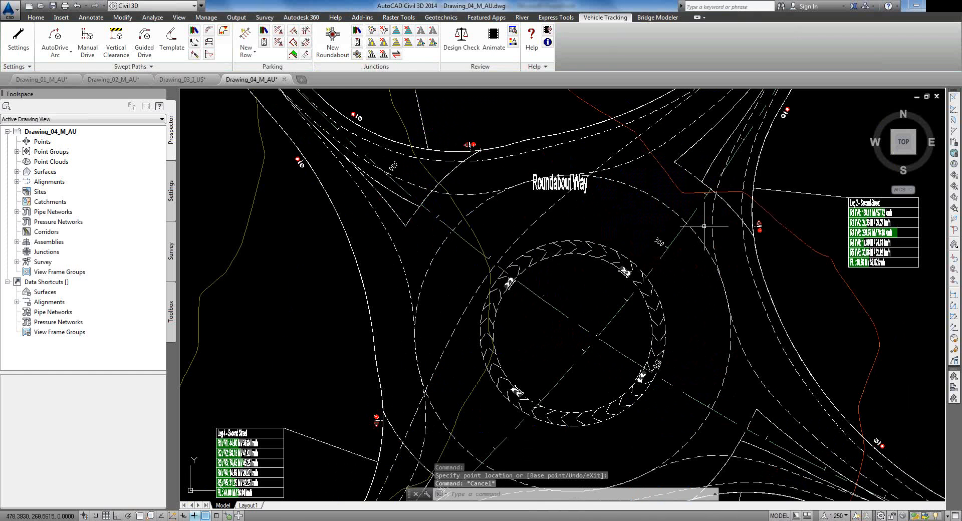
scroll(697, 255, down, 2)
mouse_move(700, 255)
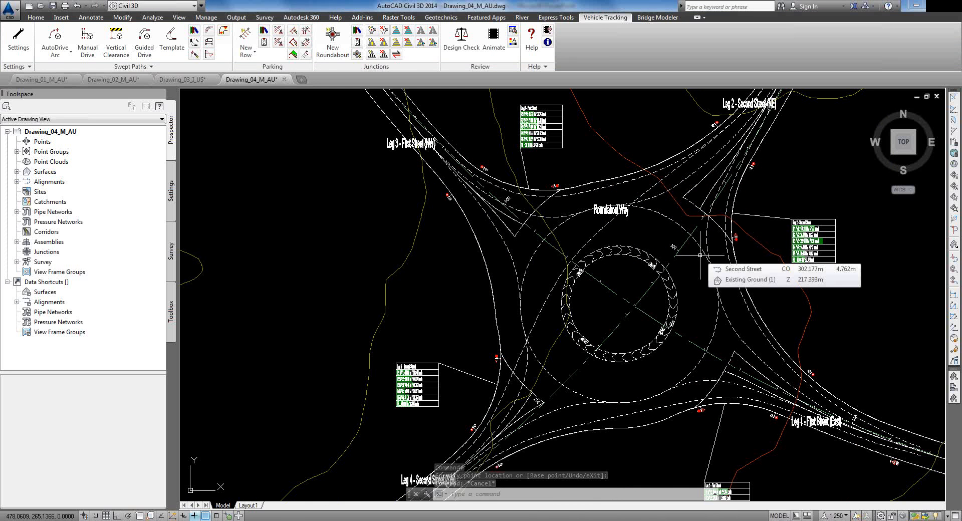
scroll(545, 200, up, 3)
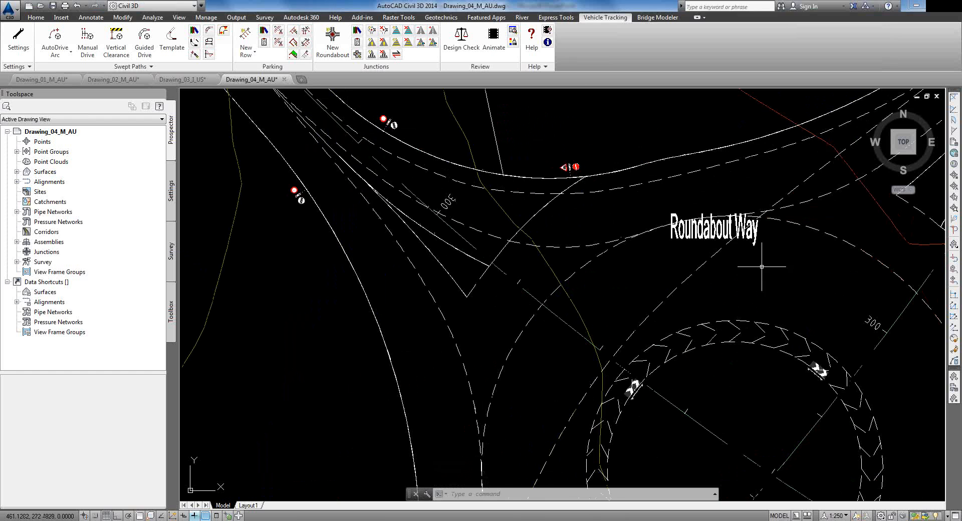
scroll(761, 269, down, 2)
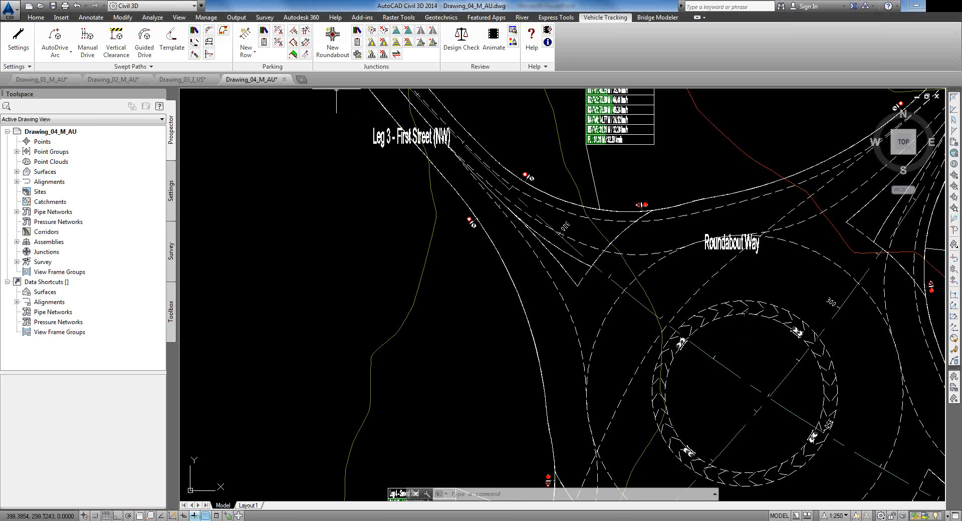
scroll(609, 259, down, 2)
middle_drag(605, 323, 467, 254)
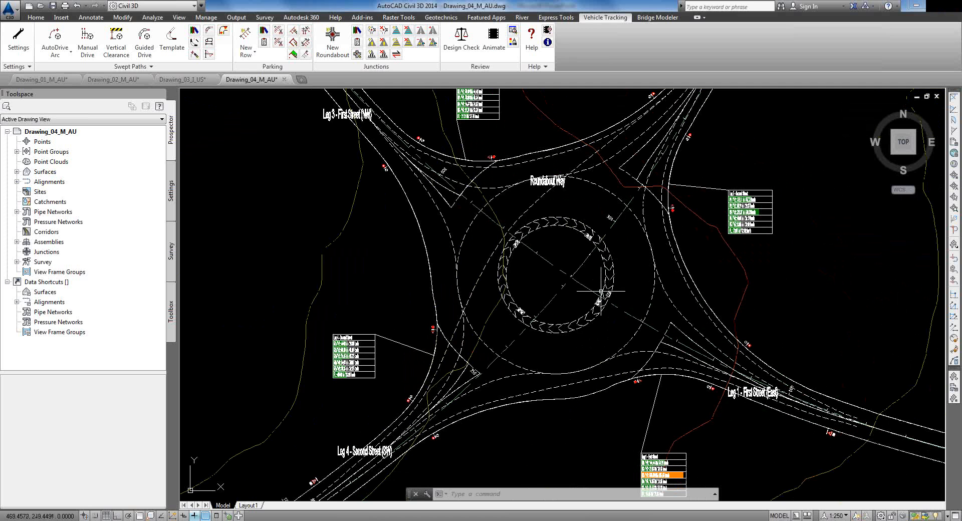
Step: Open Roundabout Way's Junction Properties via Edit Roundabout and show its General page
click(357, 54)
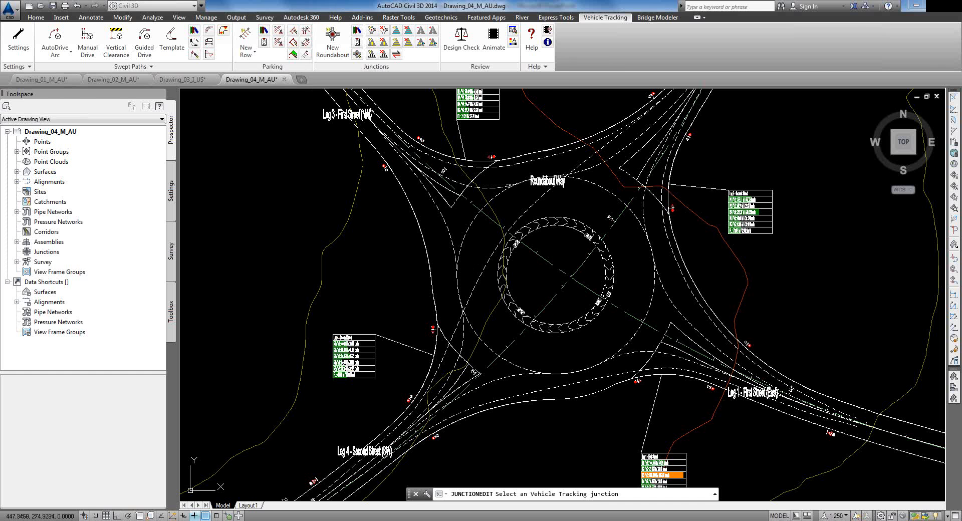
click(509, 186)
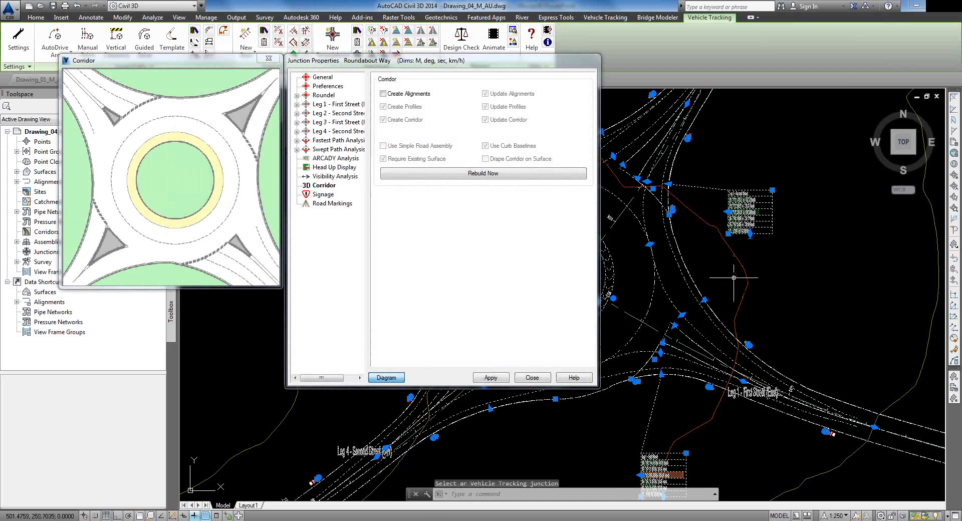
scroll(734, 277, up, 4)
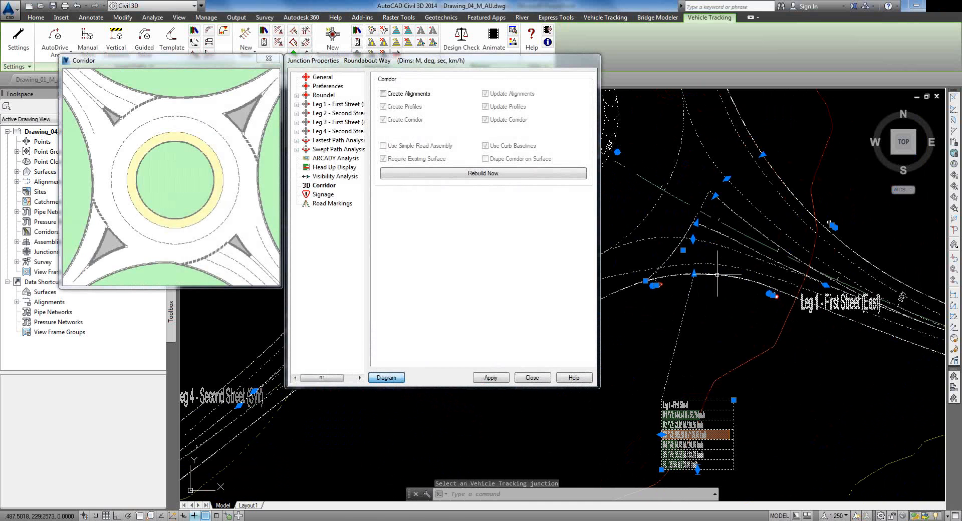
scroll(717, 275, up, 3)
scroll(614, 262, down, 3)
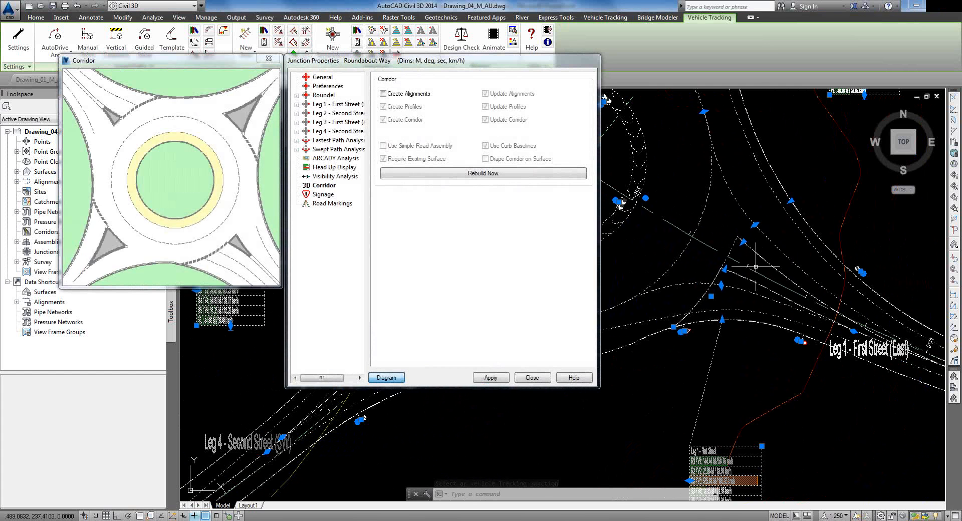
click(317, 78)
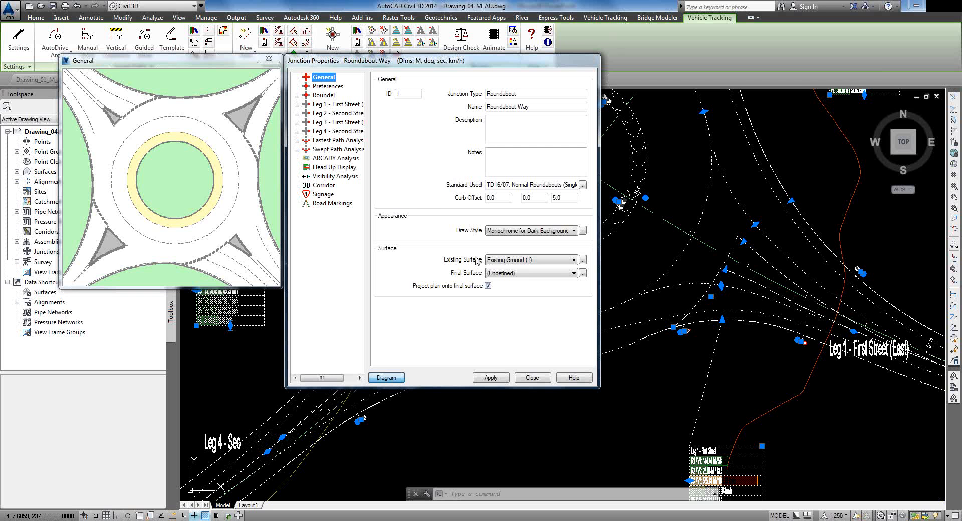
Step: Expand Leg 1 - First Street and review its Approach settings
click(327, 86)
click(324, 95)
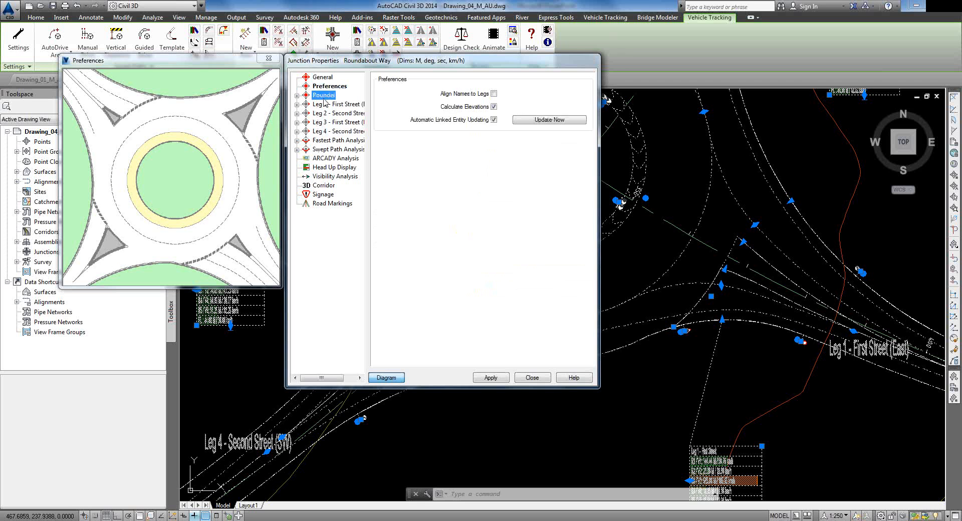
click(297, 105)
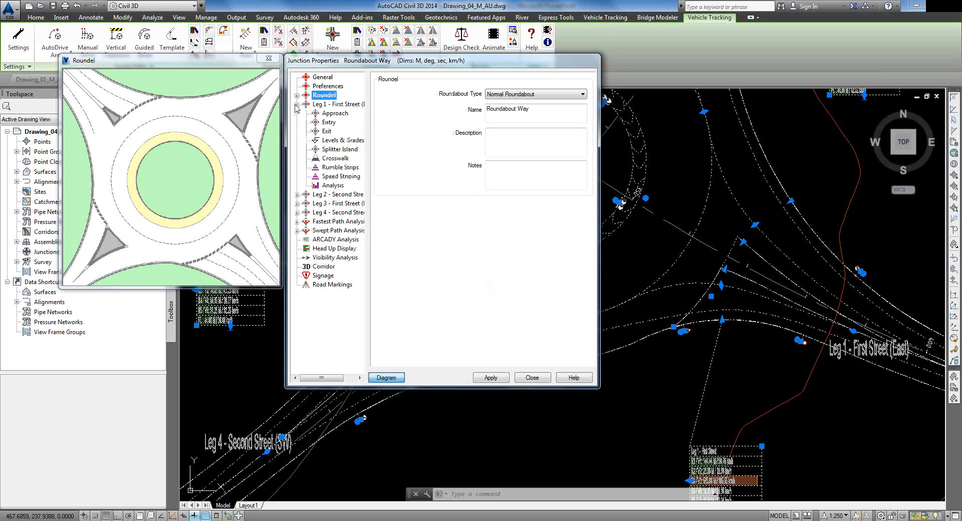
click(327, 116)
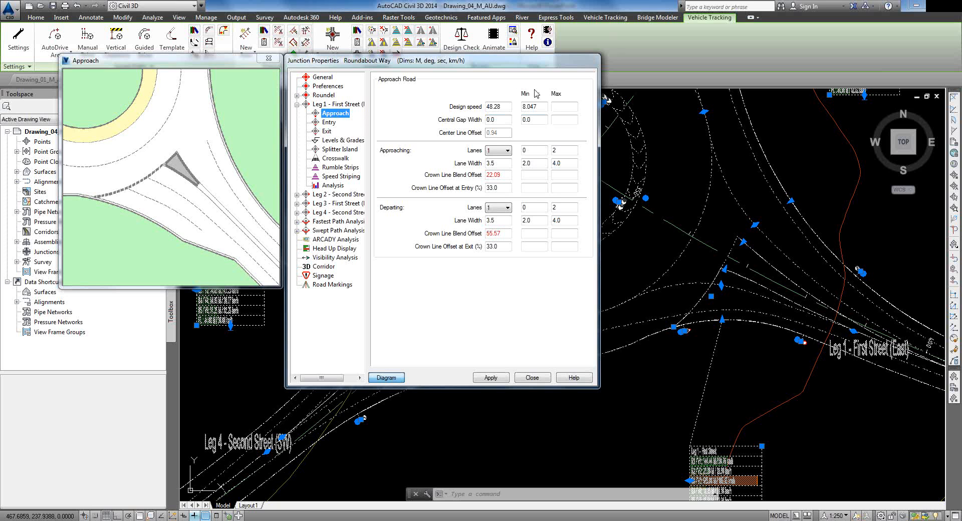
click(504, 106)
click(507, 121)
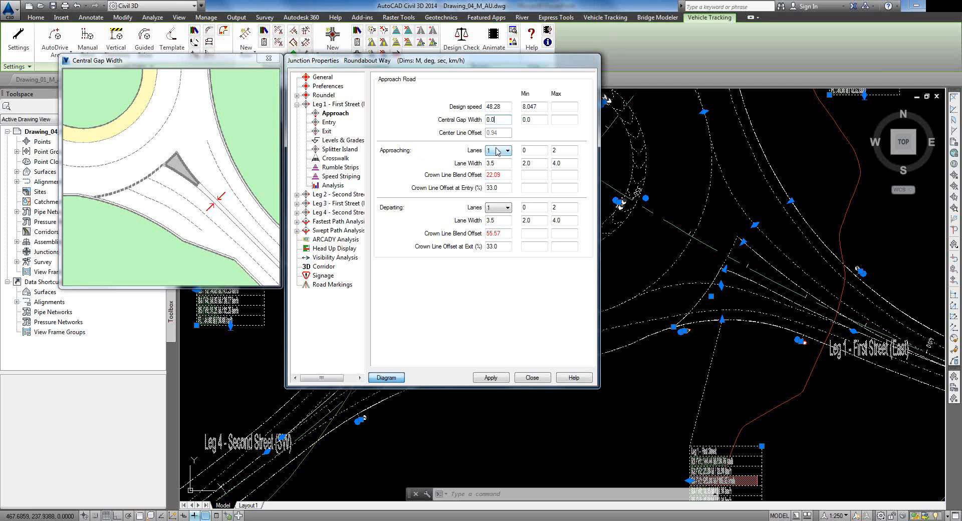
Step: Change the approaching lane width from 3.5 to 4.0 m and apply it
click(489, 163)
click(503, 164)
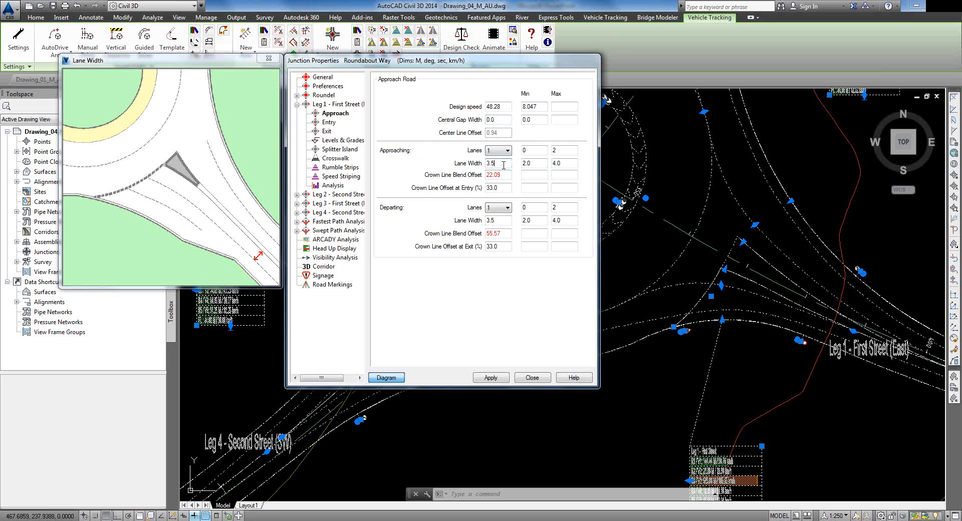
drag(504, 164, 474, 165)
text(4.0)
click(524, 165)
click(494, 378)
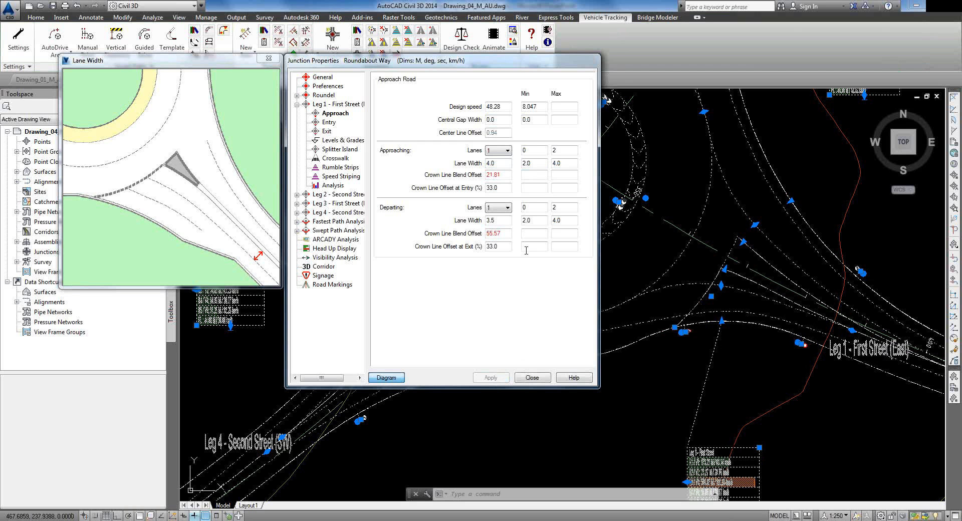
click(325, 123)
Step: Turn on Leg 1's splitter island, apply it, and check the exit curb offset (0.3)
click(326, 131)
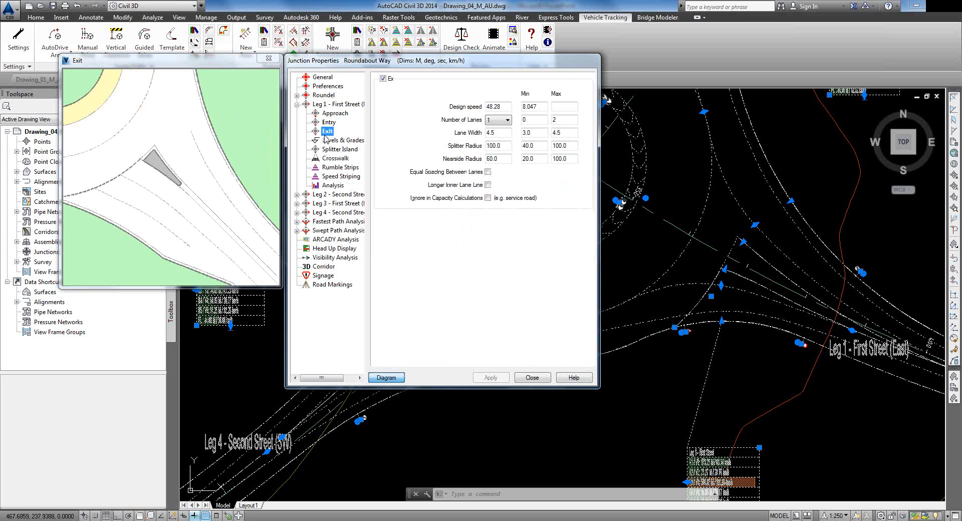
click(330, 149)
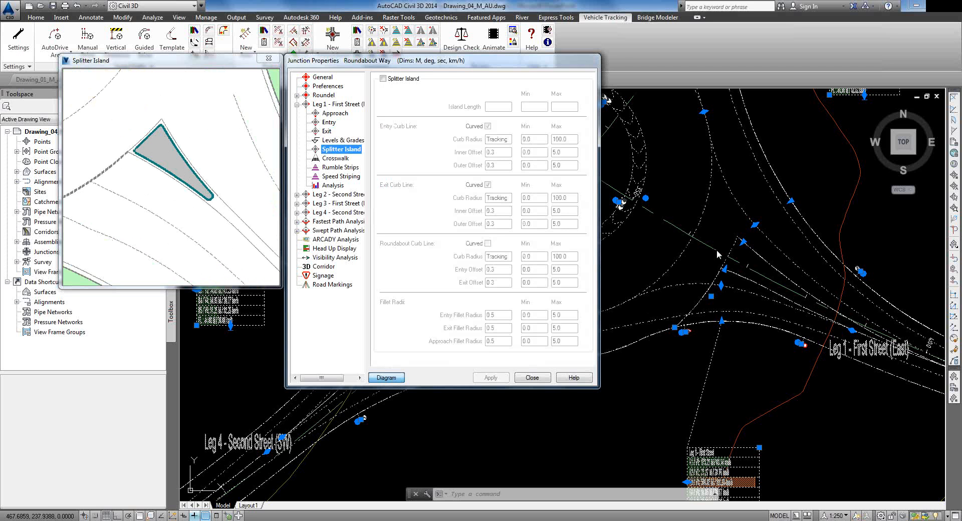
click(384, 78)
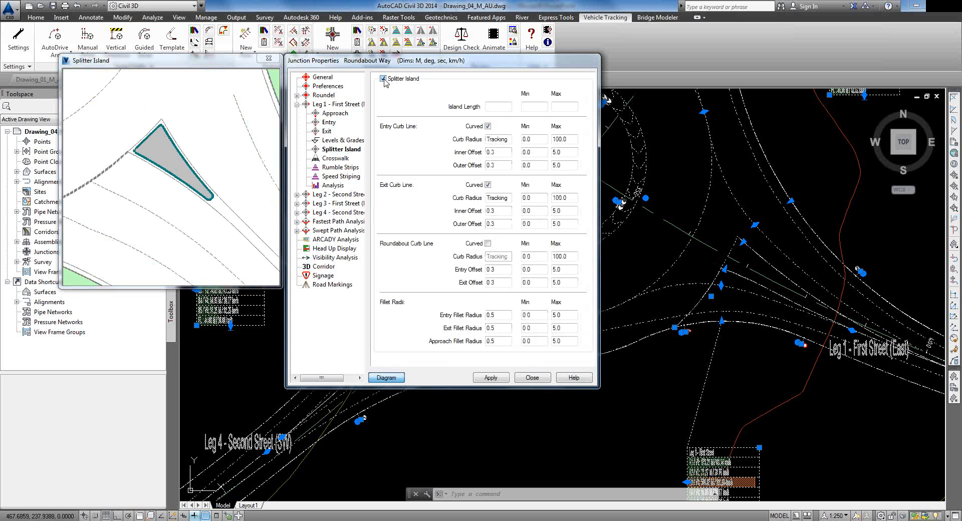
click(483, 380)
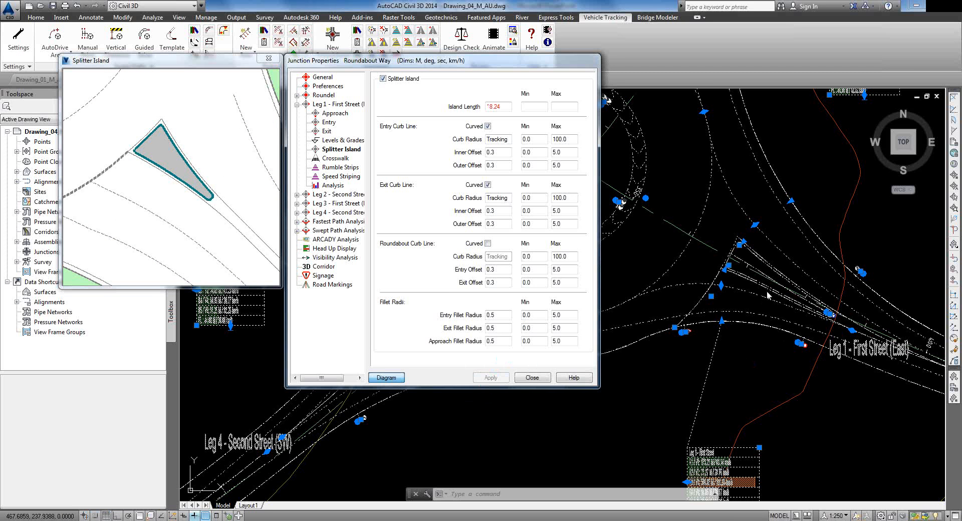
scroll(765, 297, up, 4)
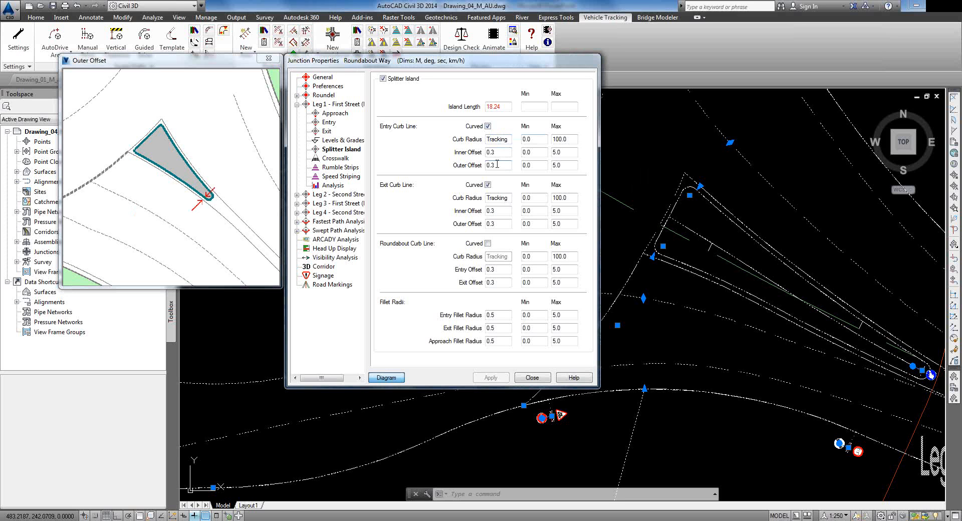
click(496, 223)
Step: Remove the Articulated Combination from the roundabout's swept path design vehicles
click(314, 231)
click(297, 231)
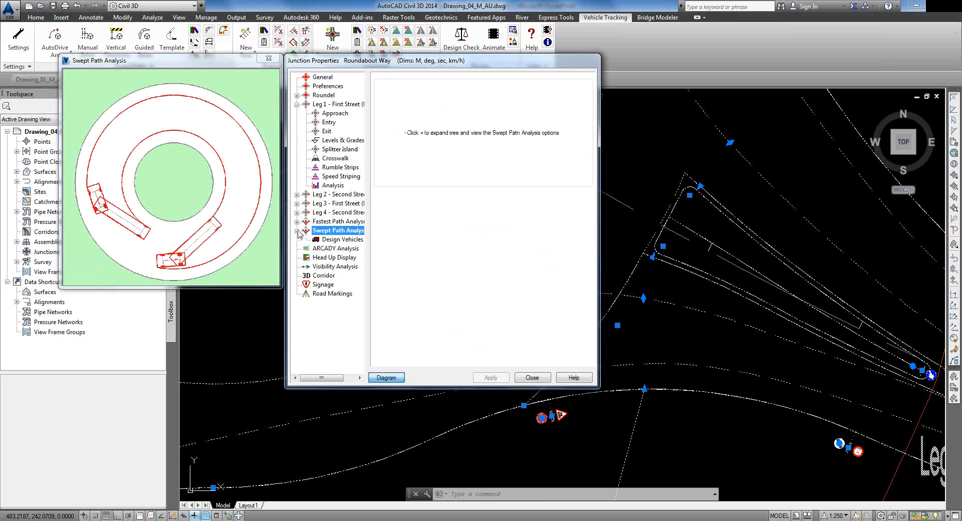
click(326, 240)
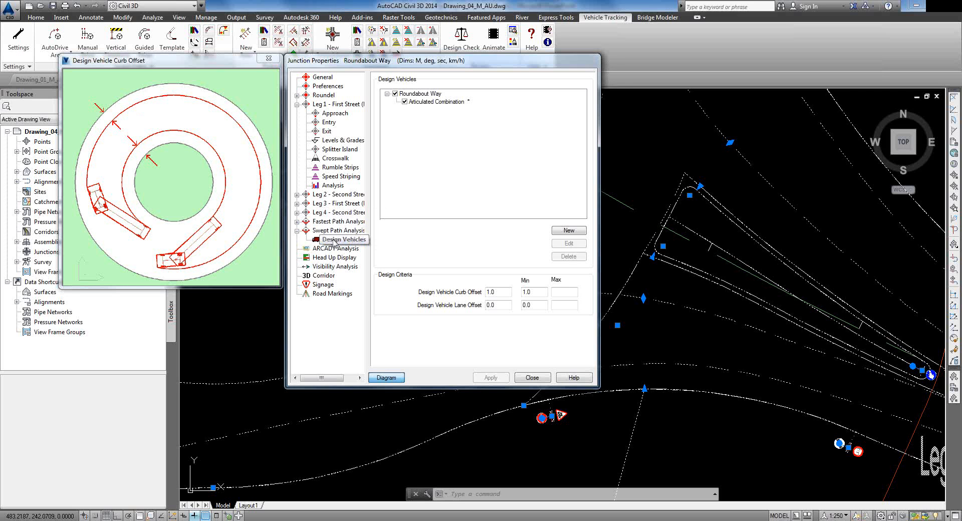
click(405, 102)
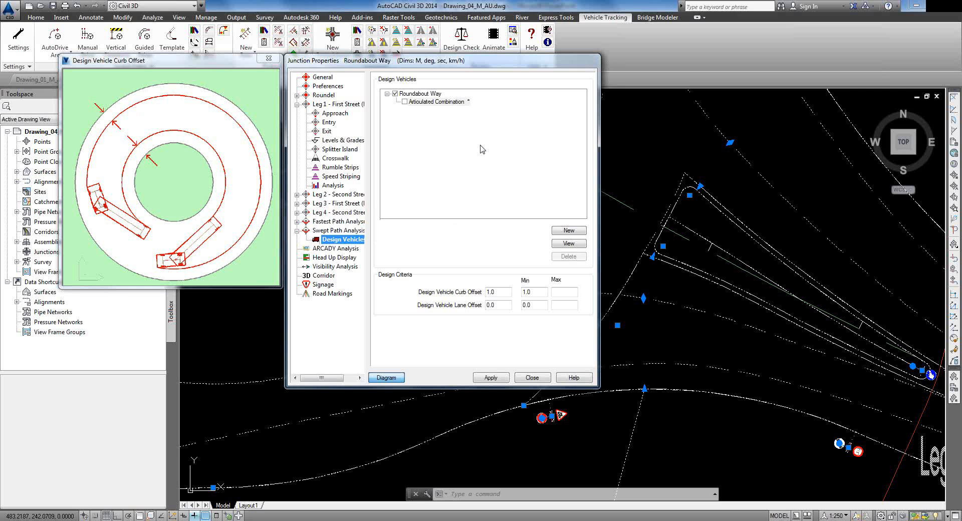
Step: Add the Prime mover and semi-trailer (19 m) design vehicle, apply, and close the junction properties
click(569, 231)
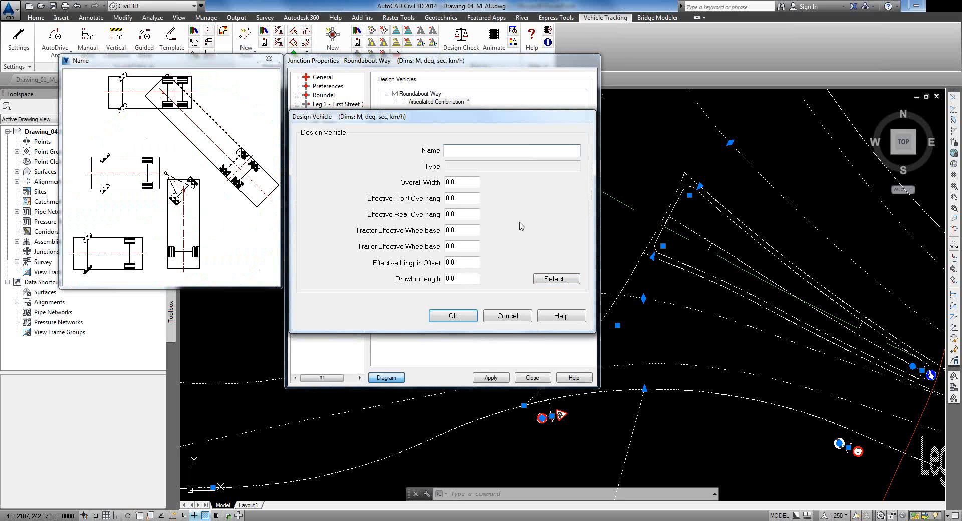
click(555, 278)
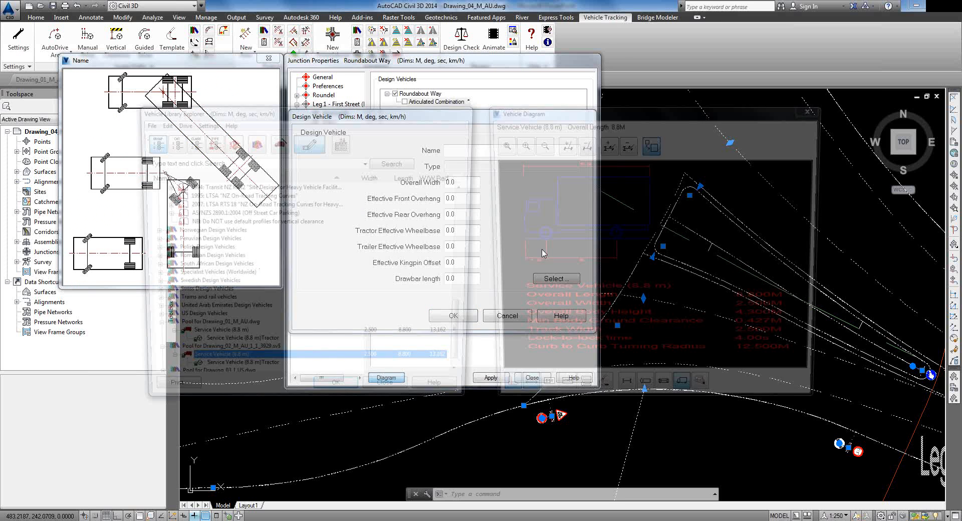
drag(469, 314, 461, 178)
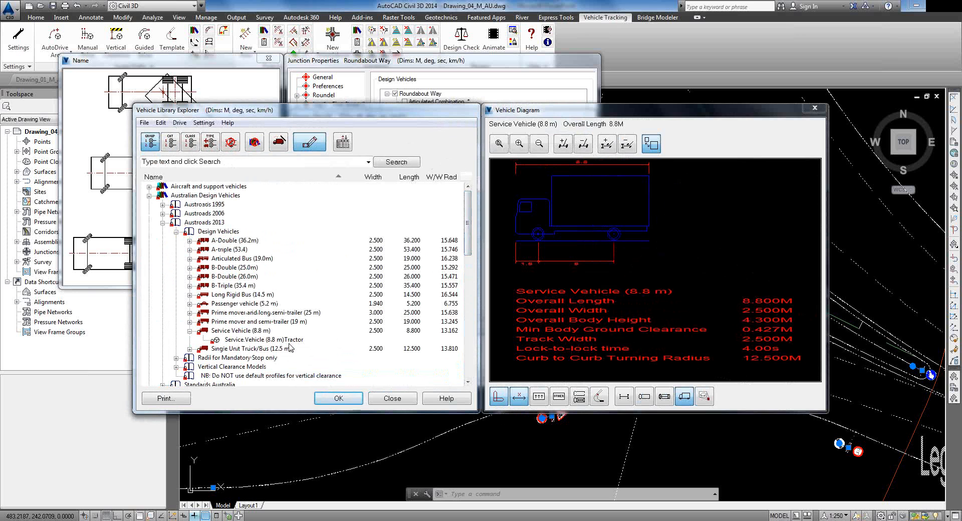
double_click(234, 321)
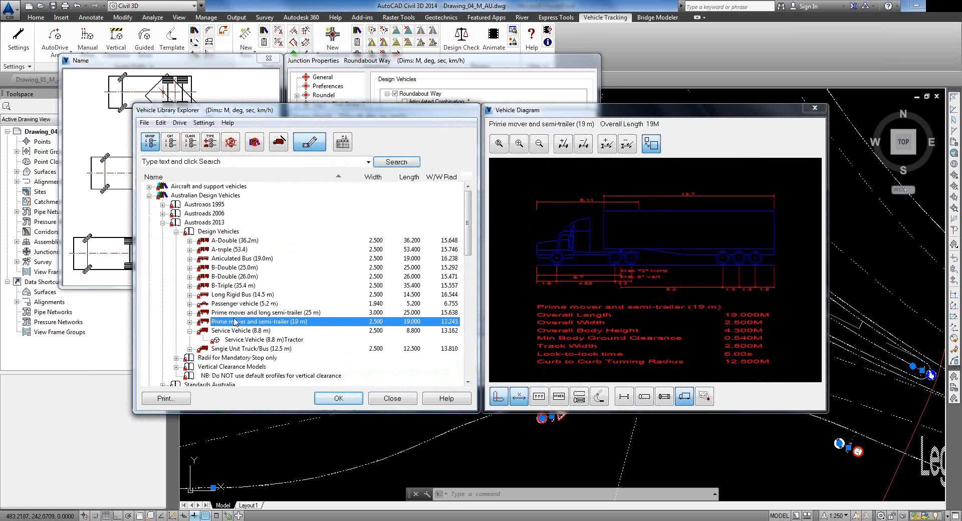
click(441, 323)
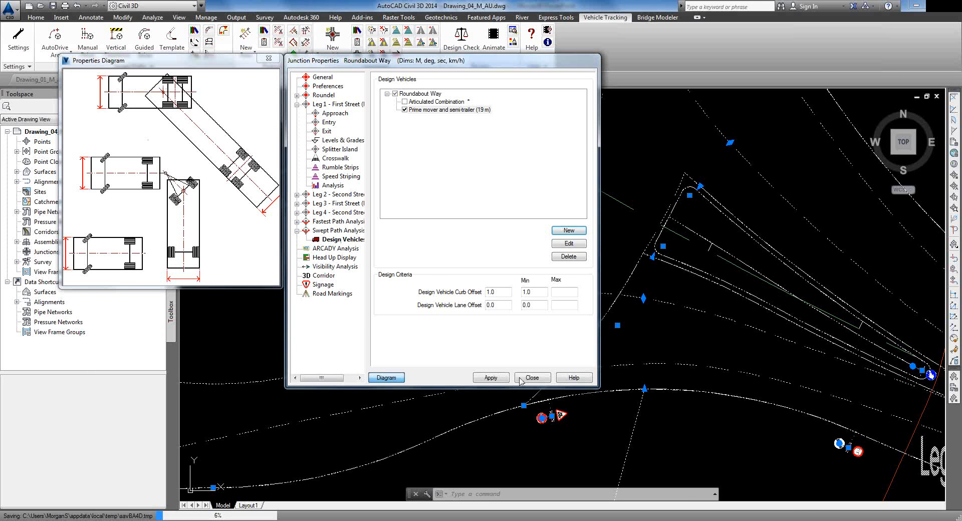
click(491, 379)
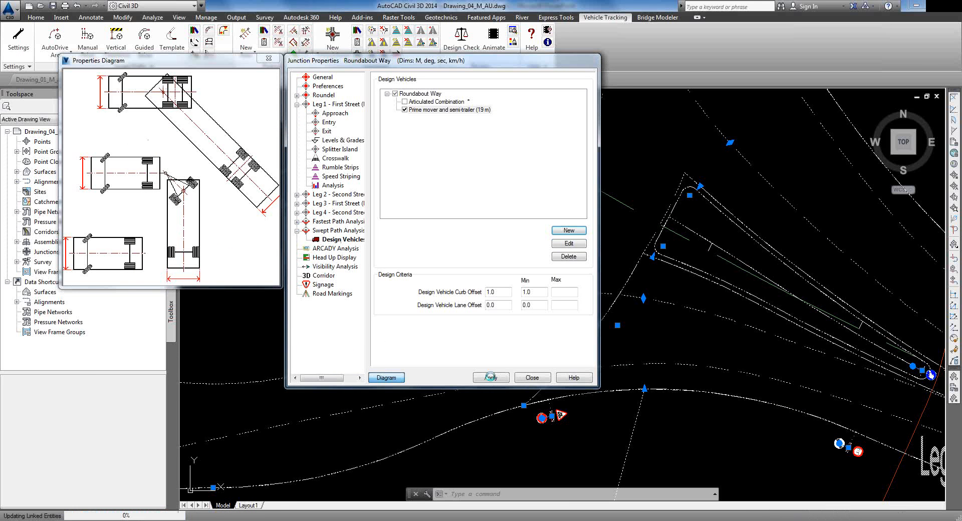
click(533, 378)
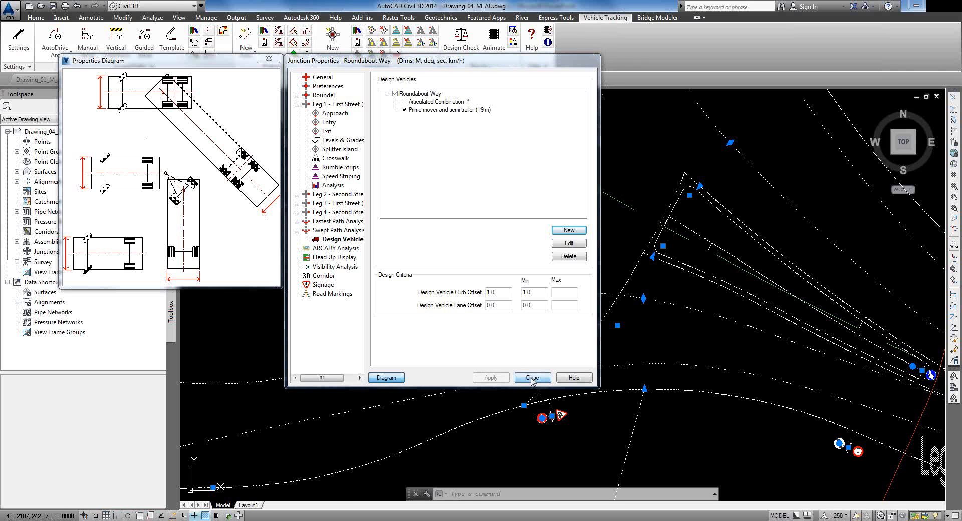
scroll(705, 287, up, 2)
scroll(697, 284, down, 2)
mouse_move(659, 245)
middle_down()
mouse_move(493, 217)
mouse_move(441, 228)
middle_up()
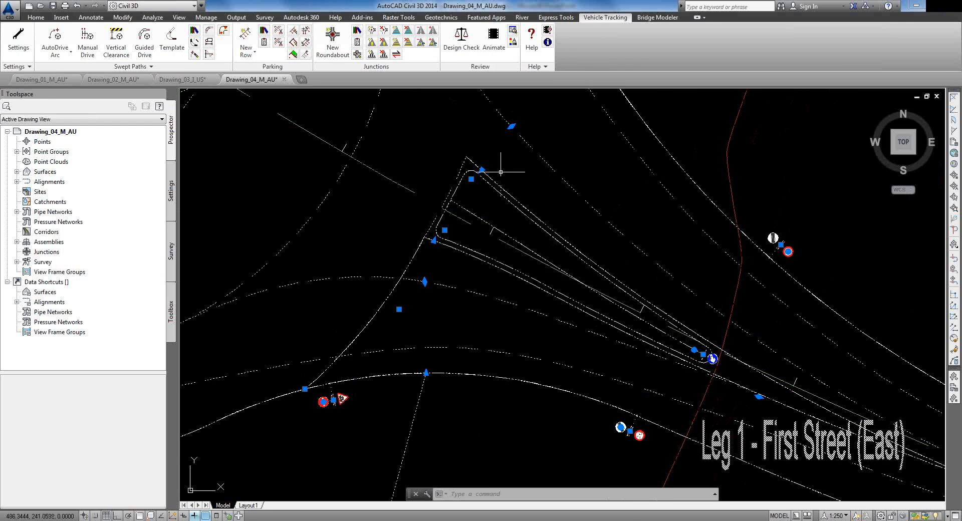
click(511, 126)
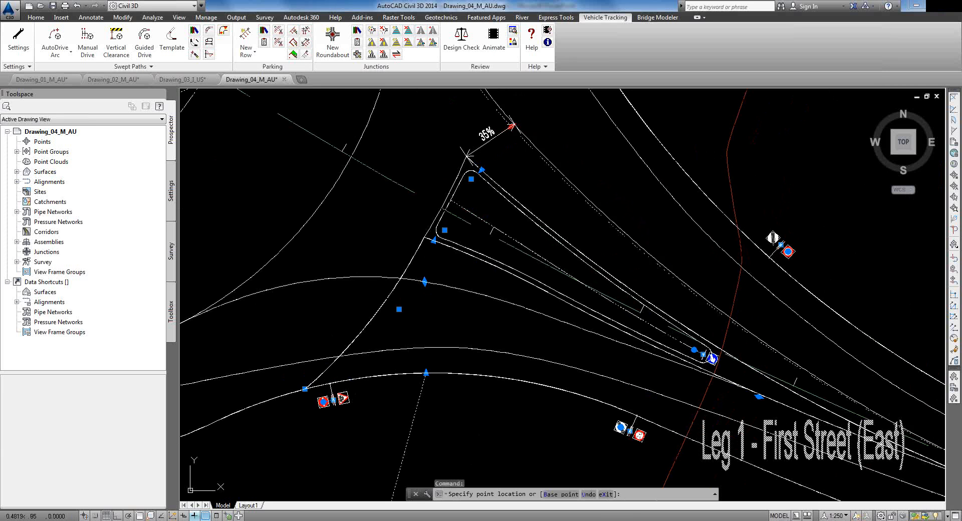
key(Escape)
click(481, 170)
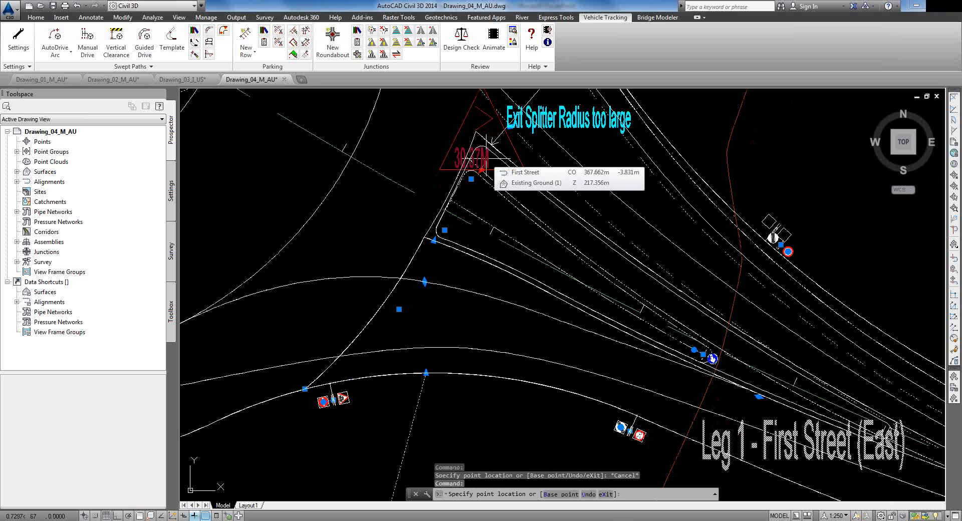
middle_drag(499, 164, 505, 208)
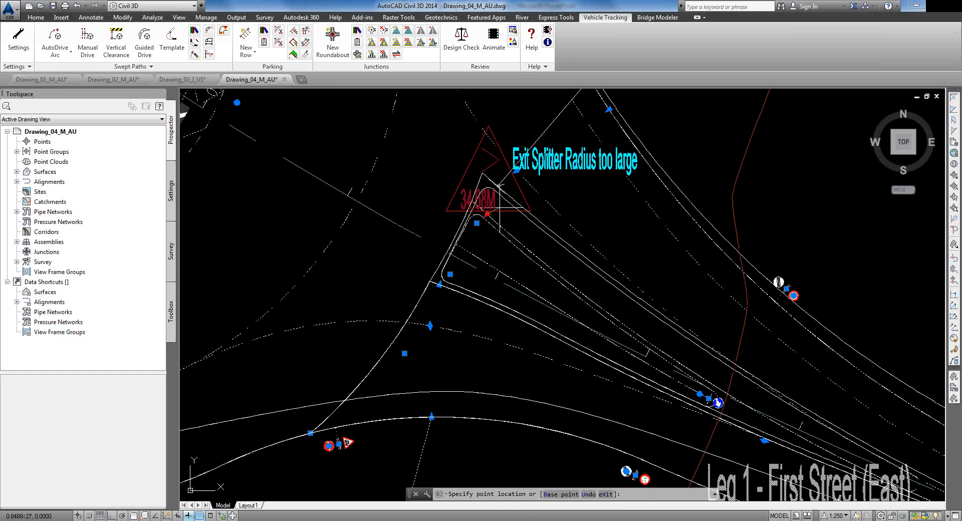
key(Escape)
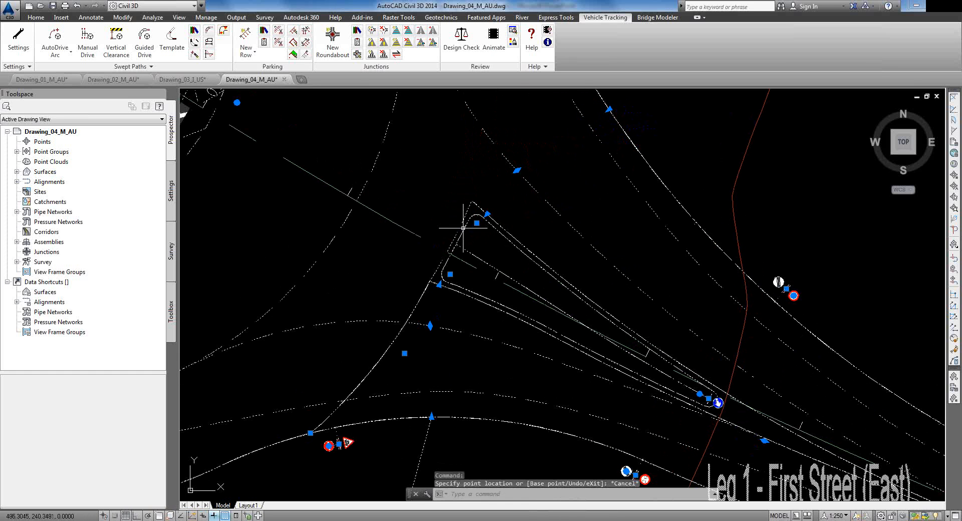
click(476, 223)
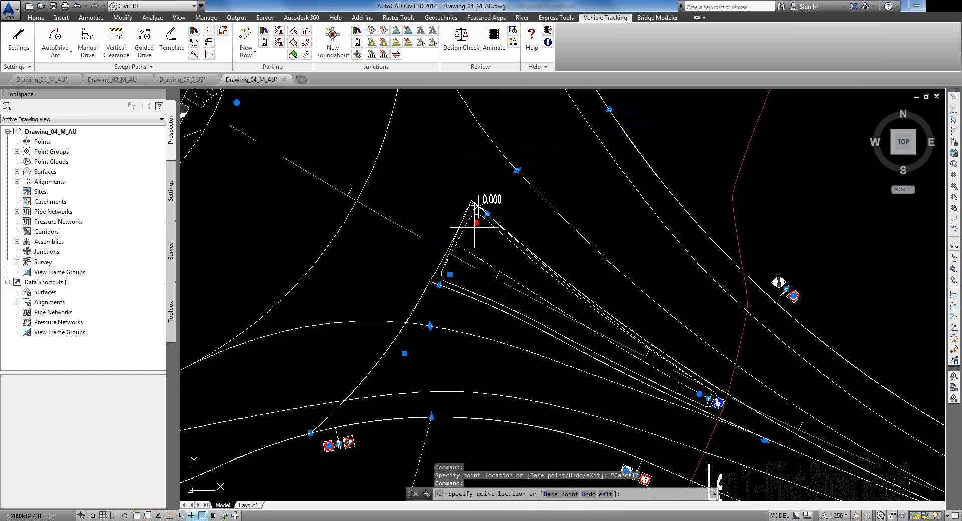
key(Escape)
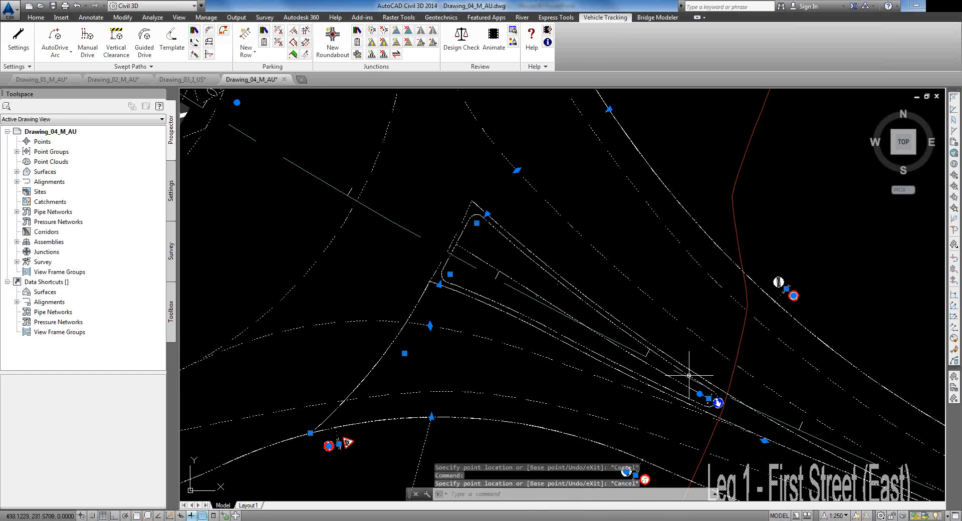
mouse_move(338, 346)
middle_down()
mouse_move(404, 304)
mouse_move(649, 277)
mouse_move(649, 290)
middle_up()
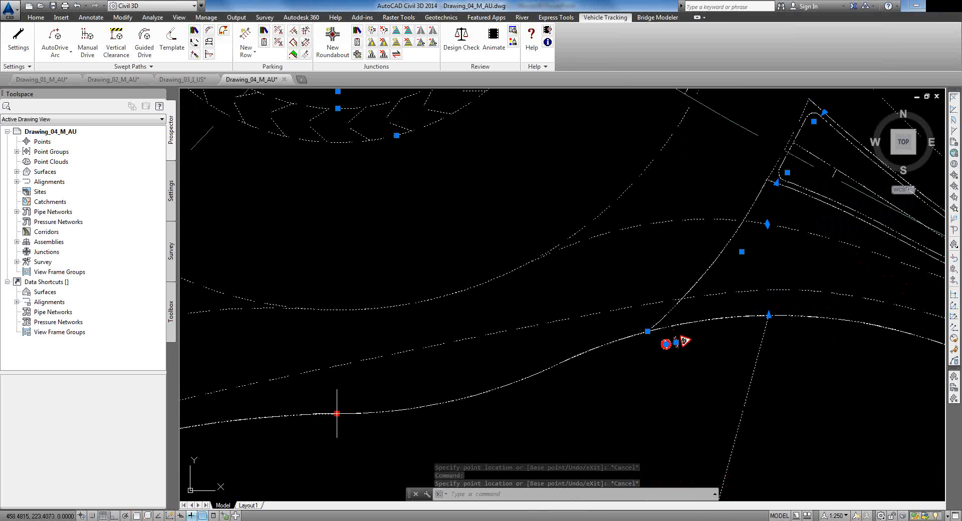
Step: Move the lower road curve near the roundabout to its new position
click(337, 413)
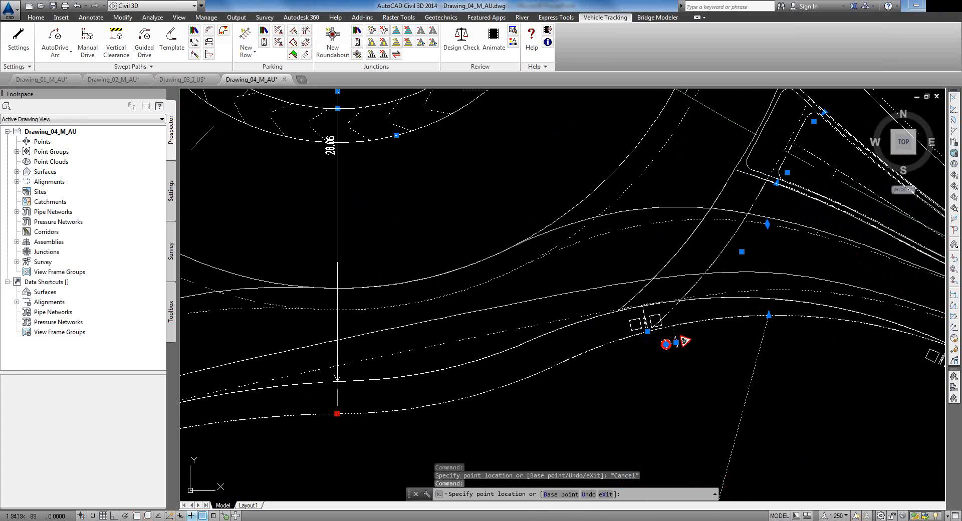
click(337, 382)
scroll(399, 369, down, 6)
mouse_move(432, 313)
middle_down()
mouse_move(512, 283)
mouse_move(721, 331)
middle_up()
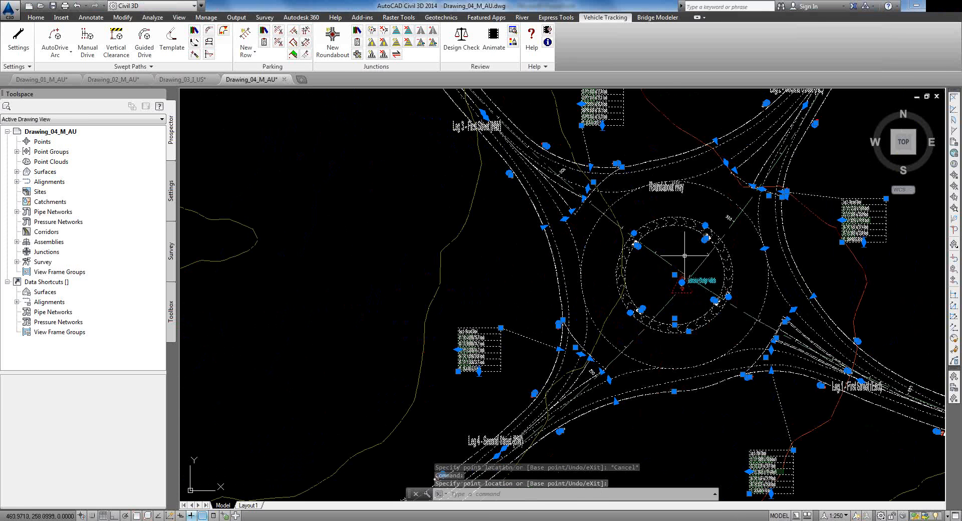
scroll(738, 274, up, 6)
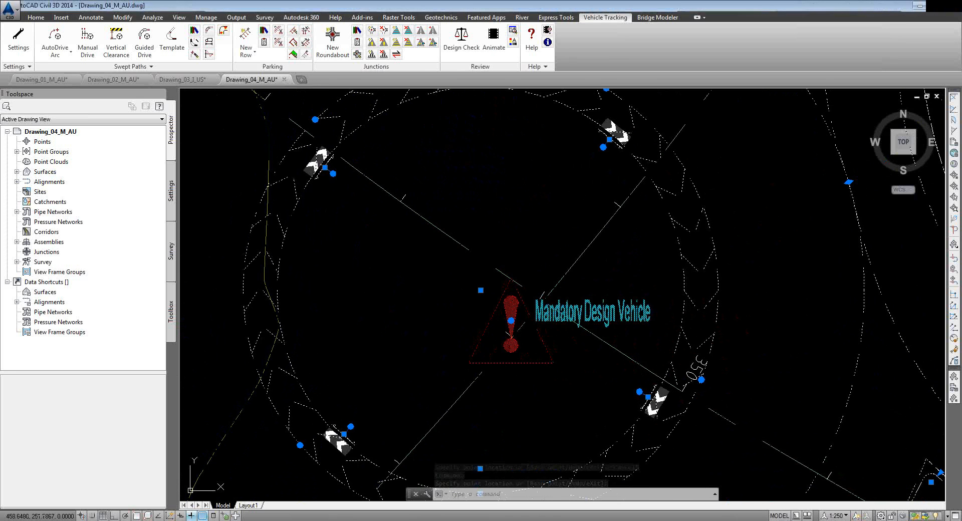
scroll(493, 310, down, 6)
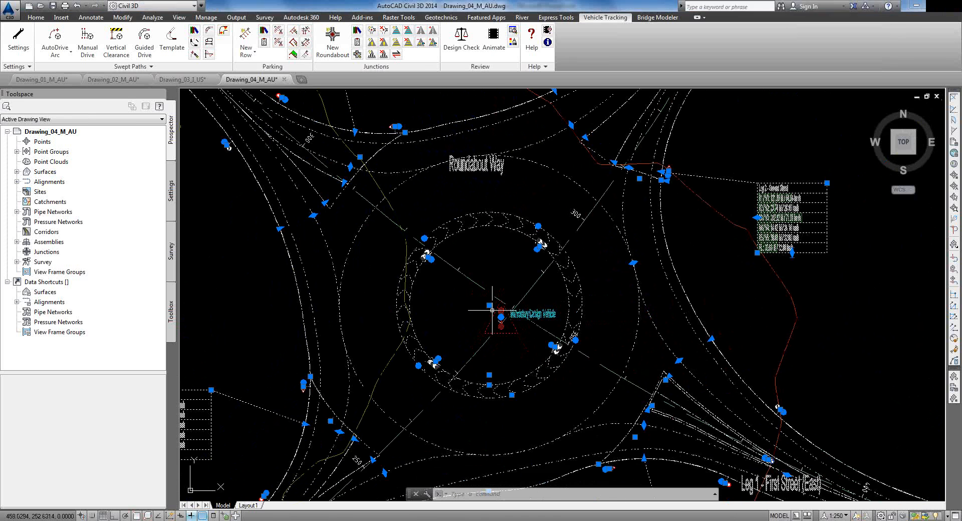
scroll(492, 310, down, 2)
Step: Clear the selection and open the Roundabout Way junction's properties with Edit Junction
key(Escape)
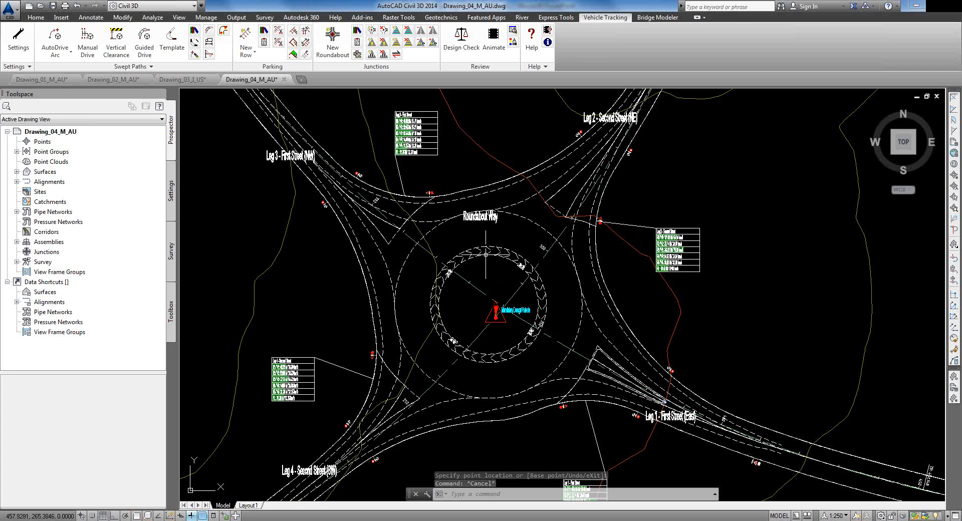
key(ctrl+a)
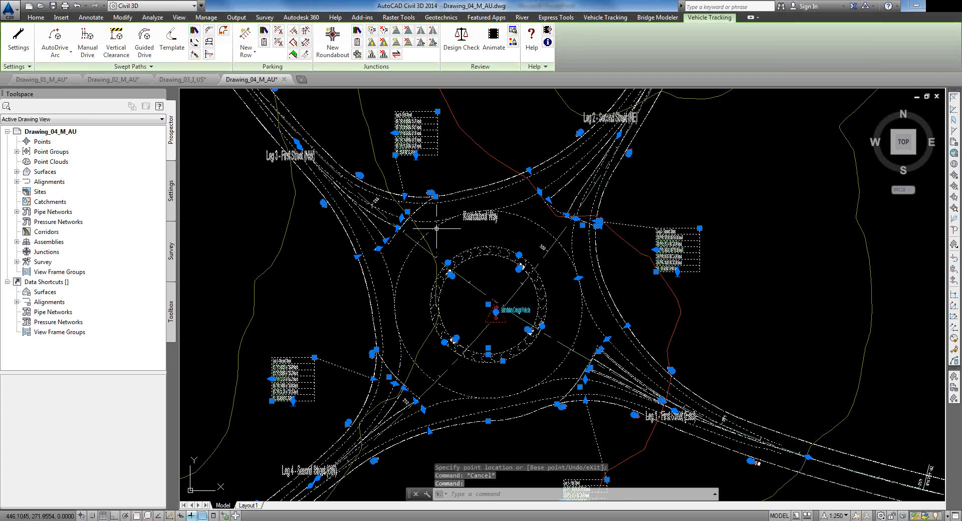
key(Escape)
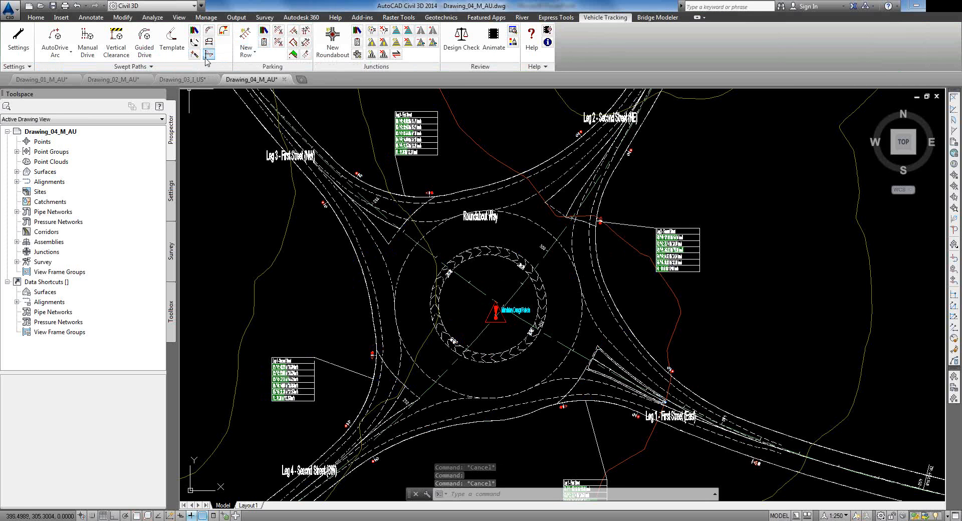
click(357, 54)
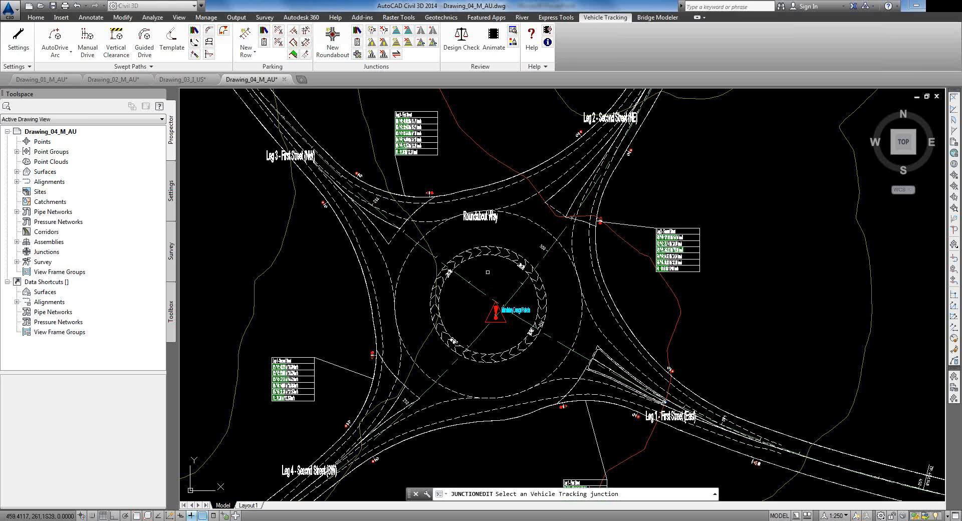
click(455, 244)
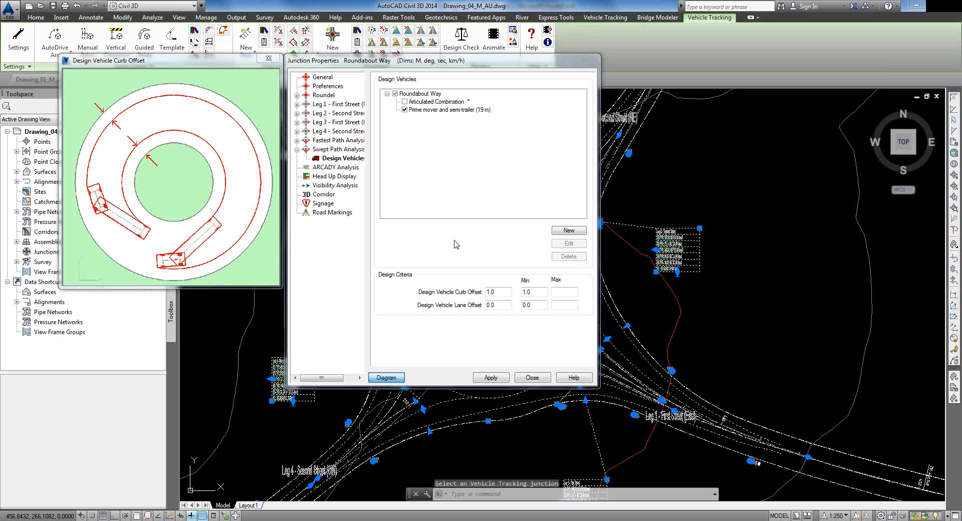
Step: Enable Create Alignments, Create Profiles and Create Corridor for the roundabout, apply, and close
click(321, 88)
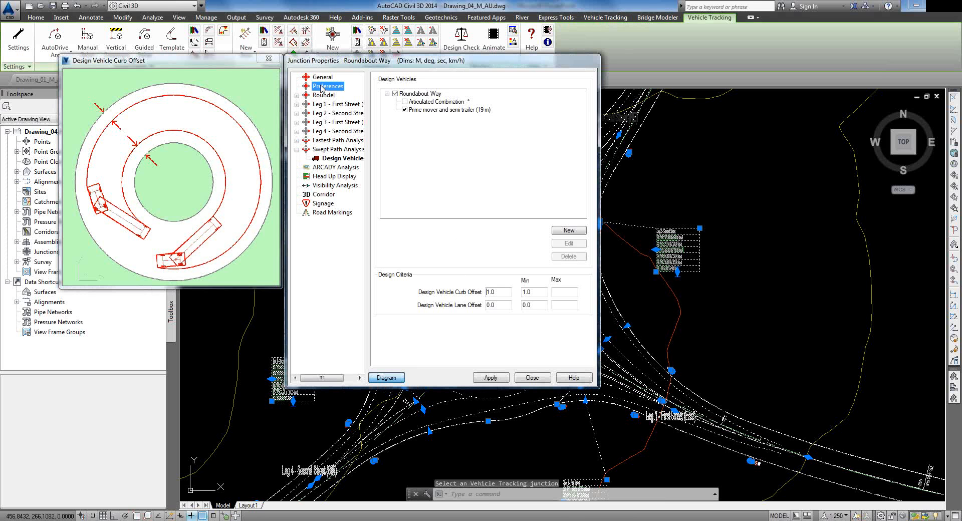
click(322, 96)
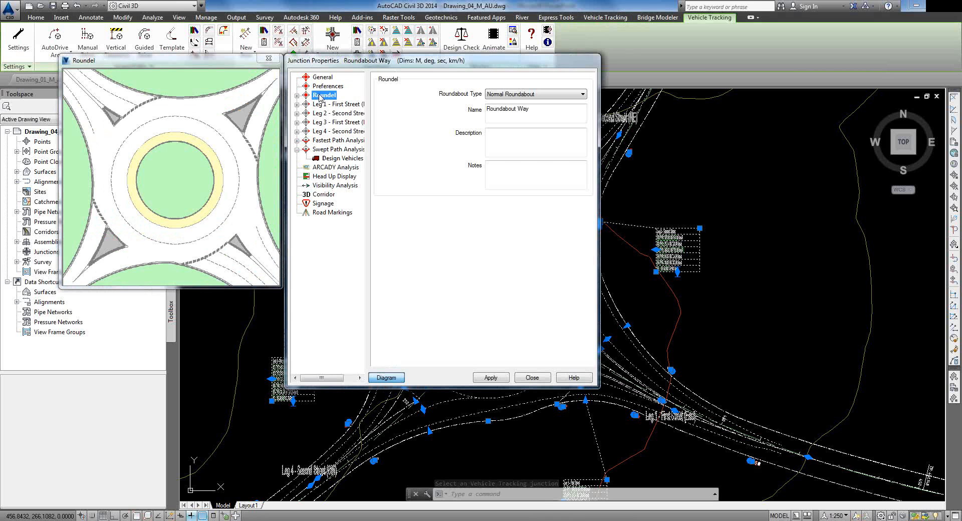
click(324, 195)
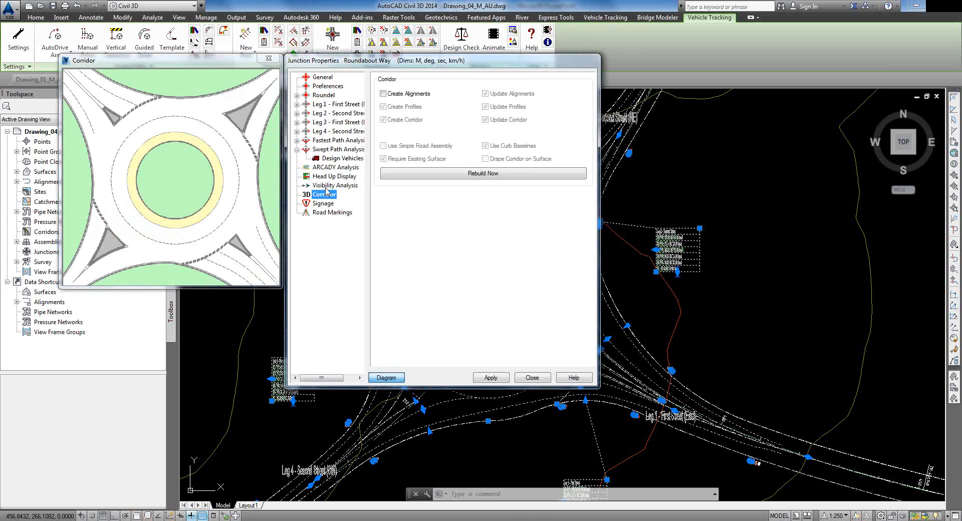
click(384, 95)
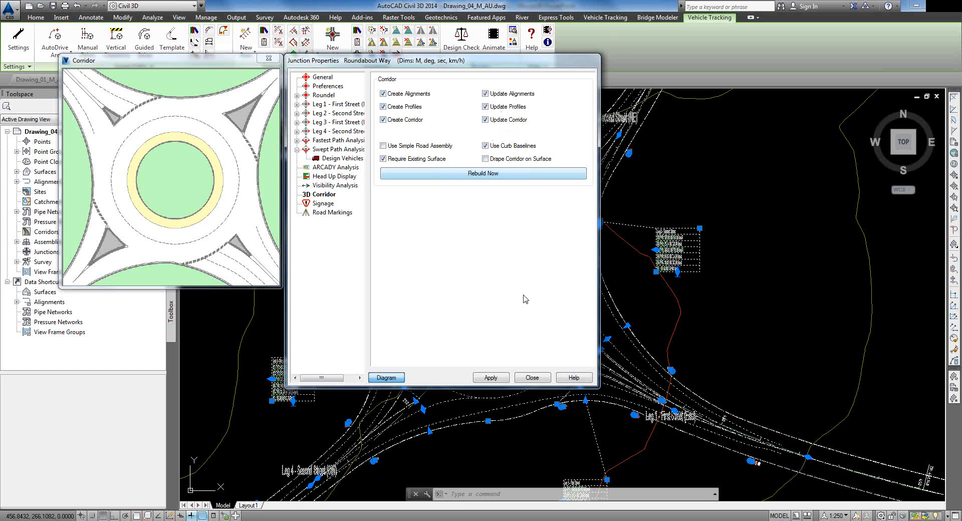
click(503, 377)
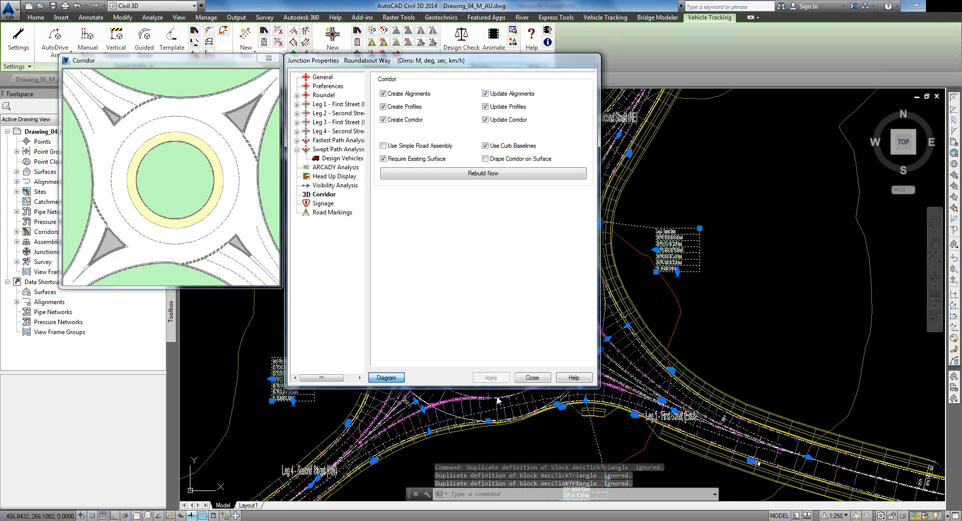
click(532, 377)
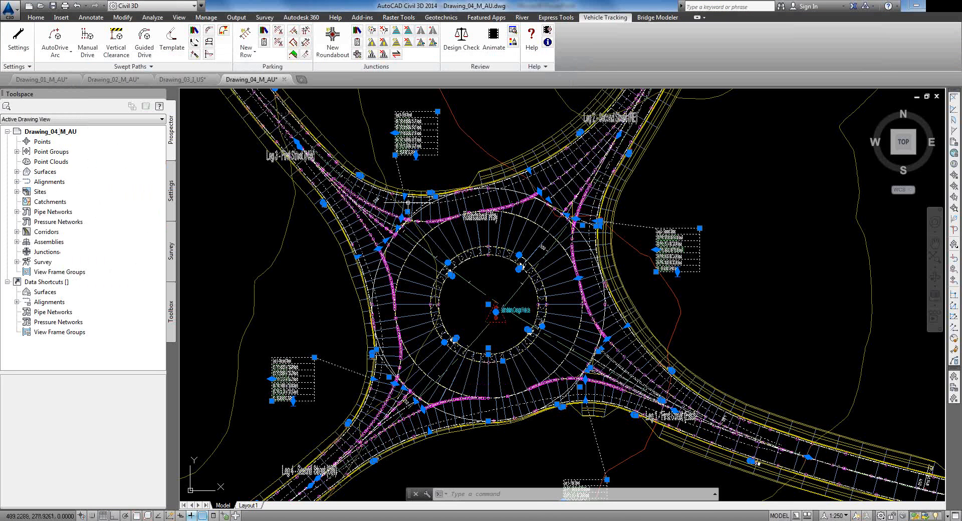
click(455, 231)
right_click(455, 231)
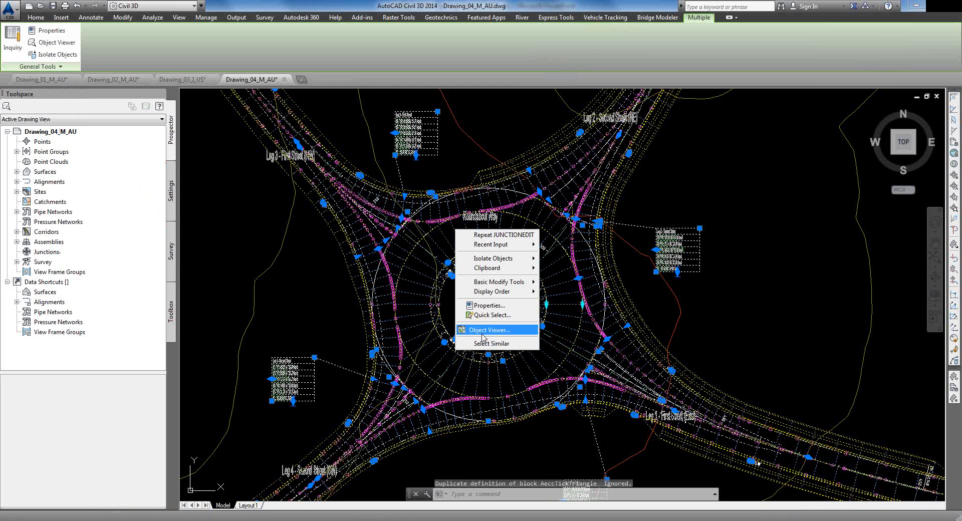
click(486, 330)
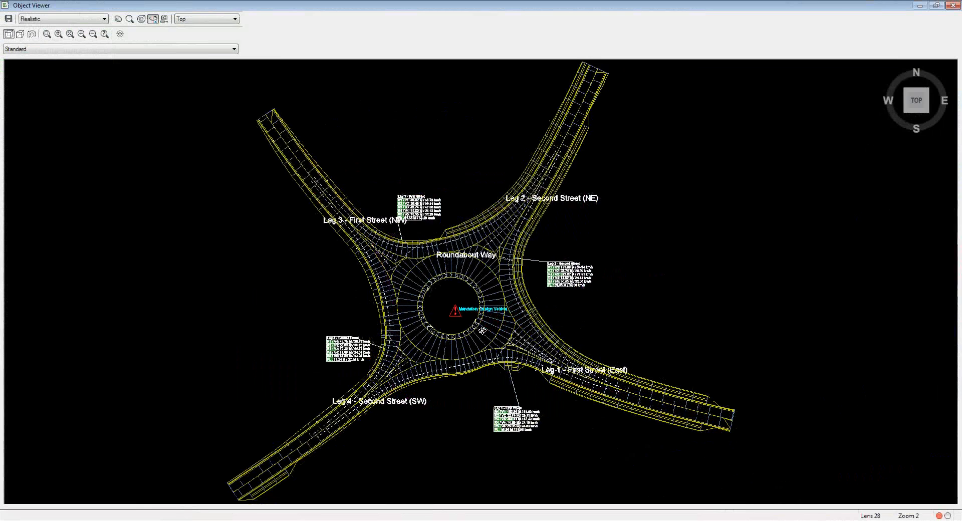
drag(484, 330, 462, 201)
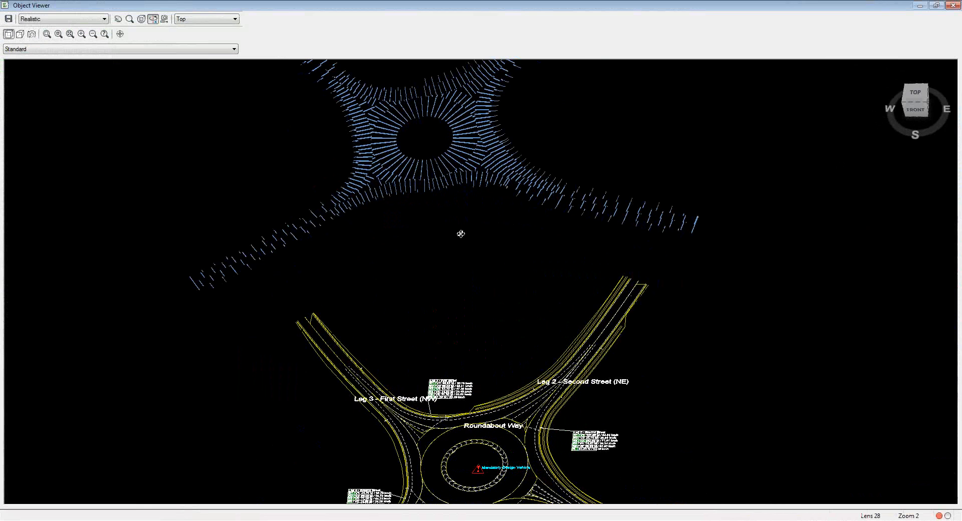
drag(453, 226, 530, 302)
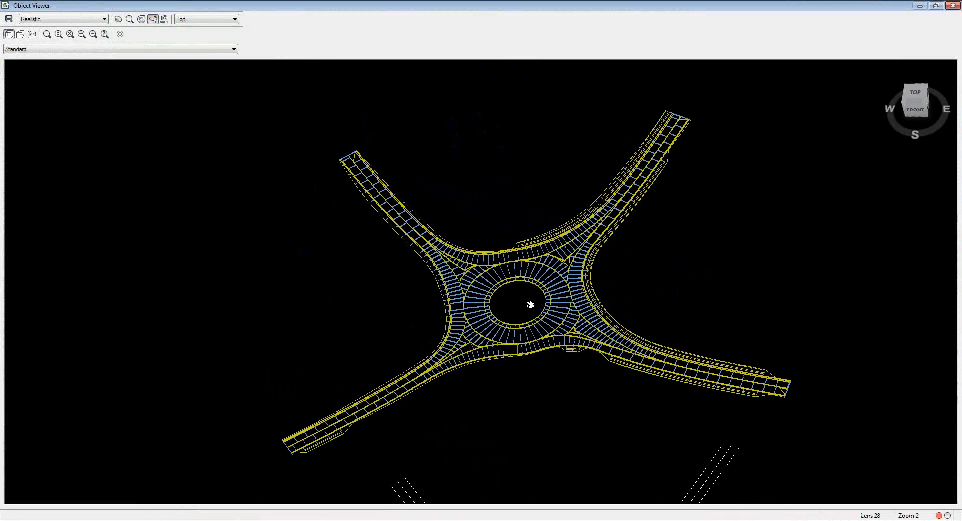
scroll(477, 273, up, 5)
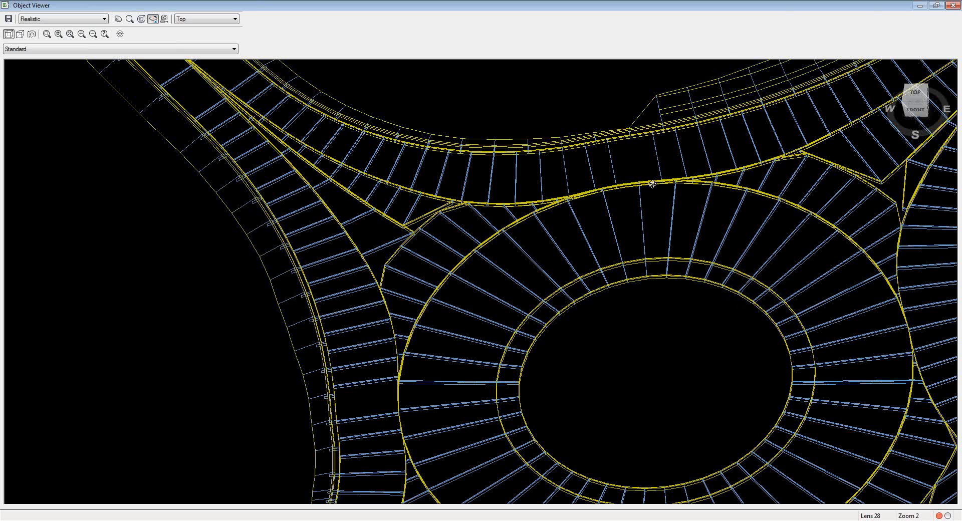
click(941, 5)
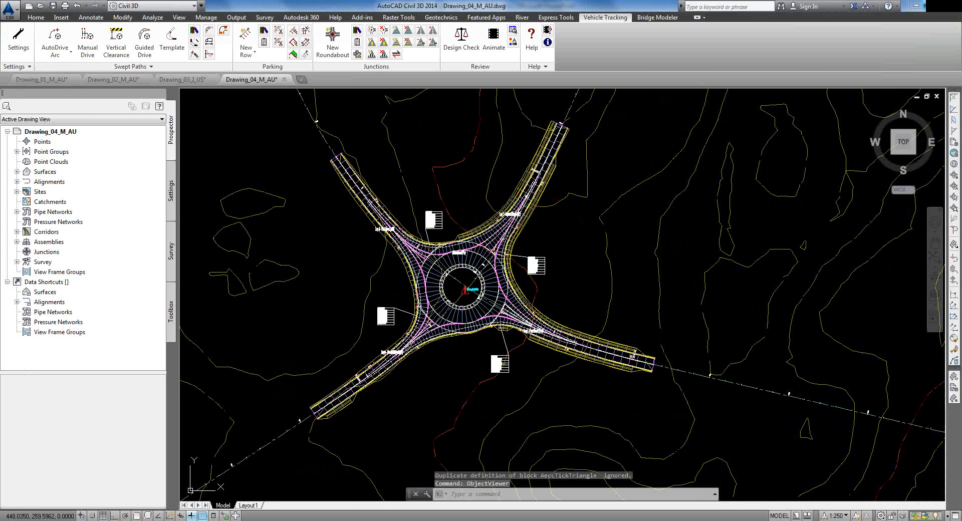
mouse_move(455, 399)
middle_down()
mouse_move(540, 345)
mouse_move(548, 282)
mouse_move(502, 353)
middle_up()
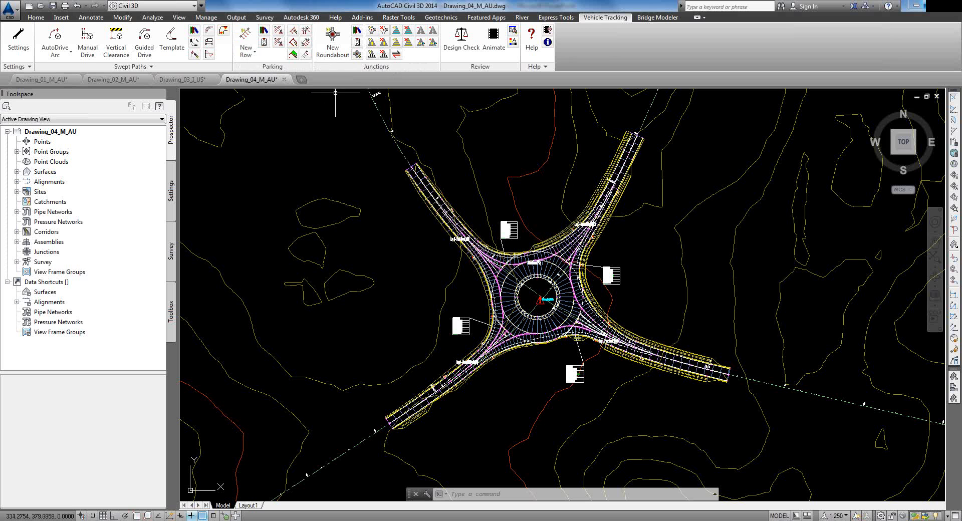
Step: Add a corridor surface named FG to the roundabout corridor, using the Top links
click(357, 53)
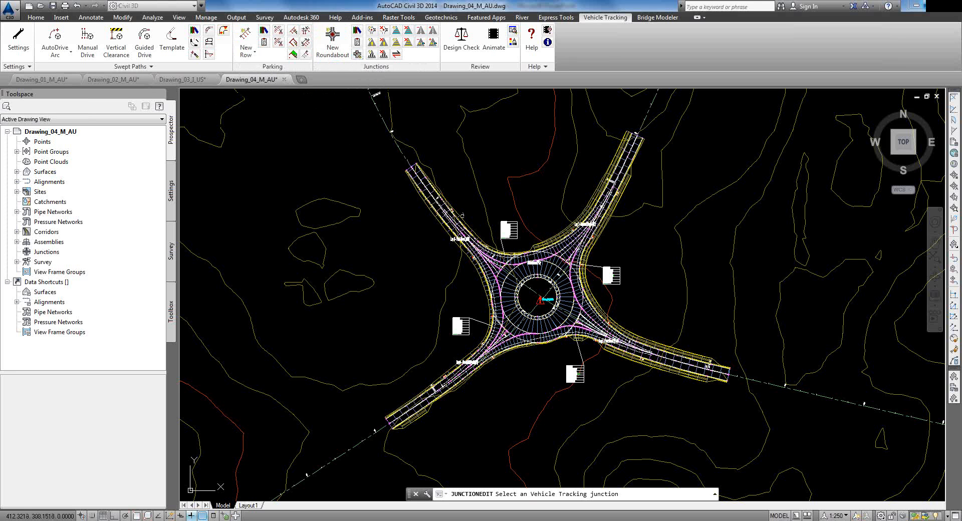
key(Escape)
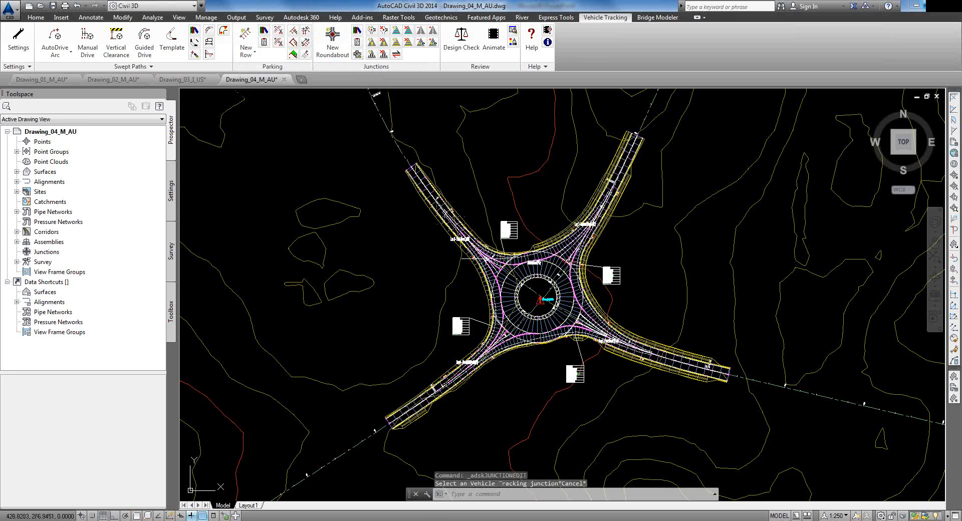
click(516, 273)
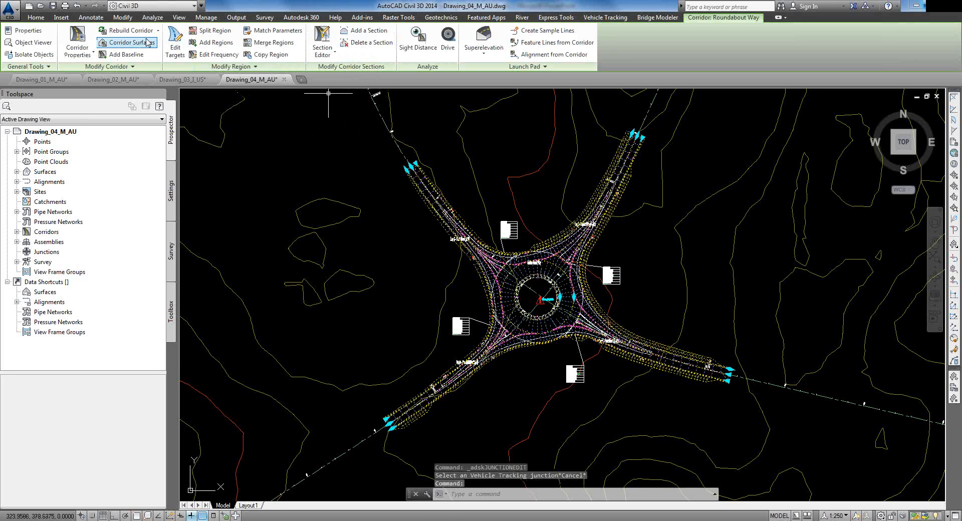
click(135, 42)
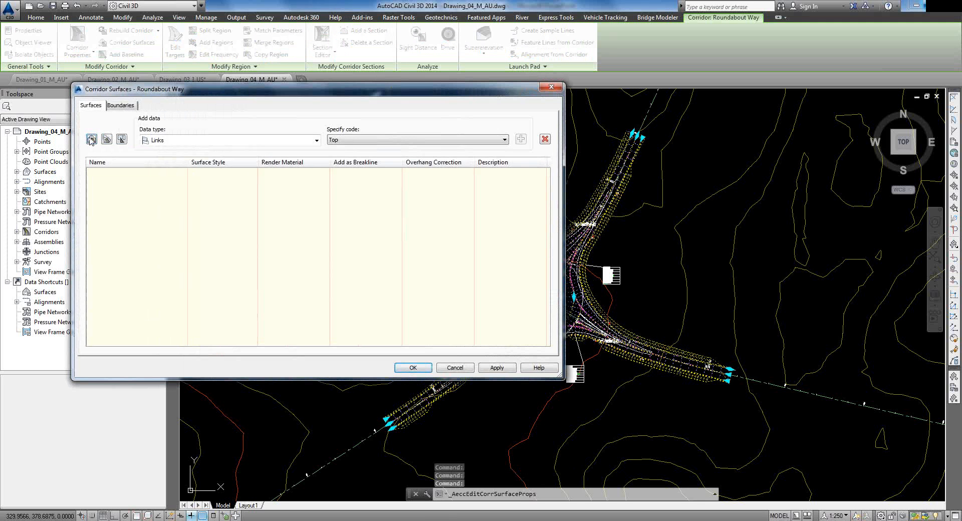
click(91, 139)
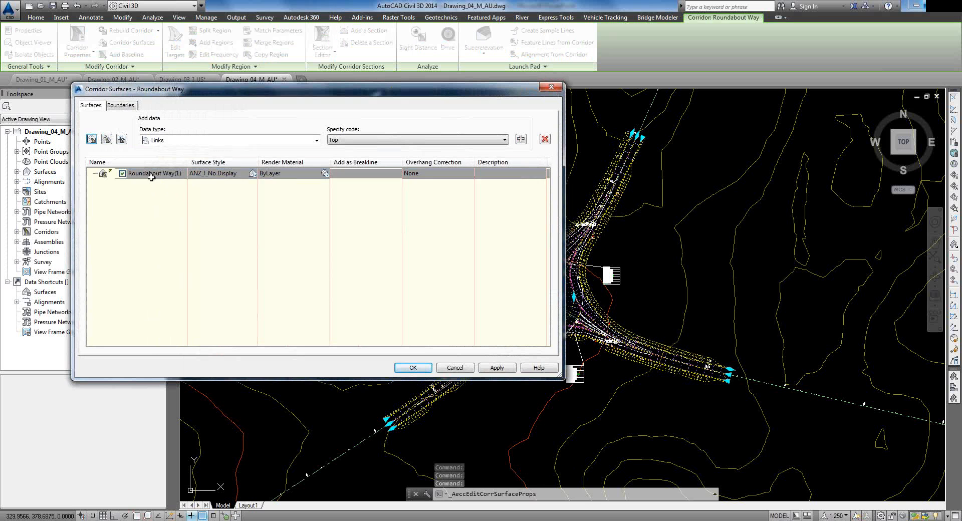
double_click(151, 173)
text(FG)
key(Return)
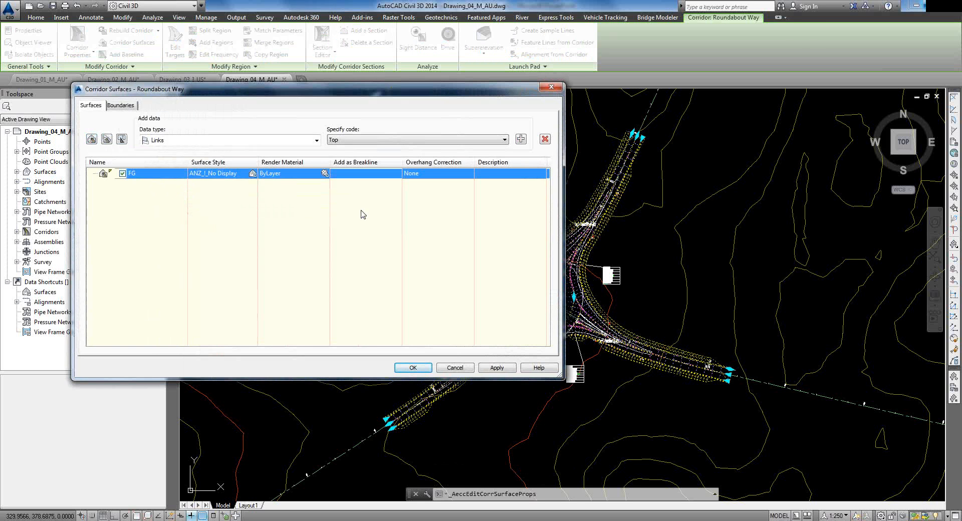
click(521, 140)
Step: Bound the FG surface by the corridor extents as its outer boundary and confirm
click(124, 106)
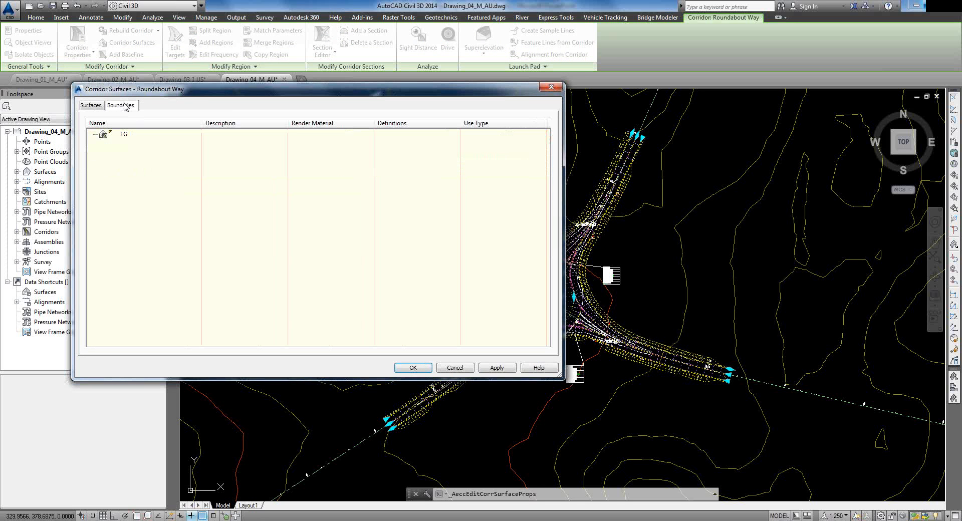
right_click(126, 136)
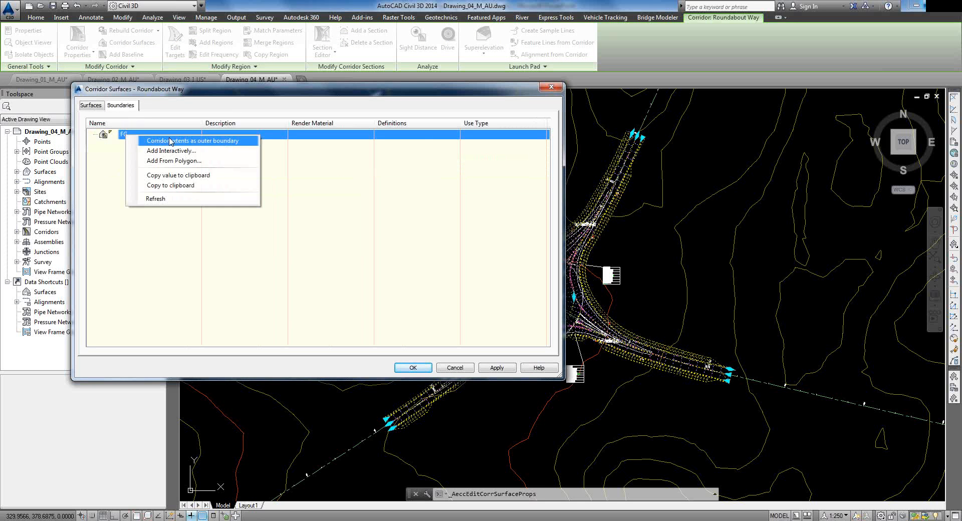
click(150, 141)
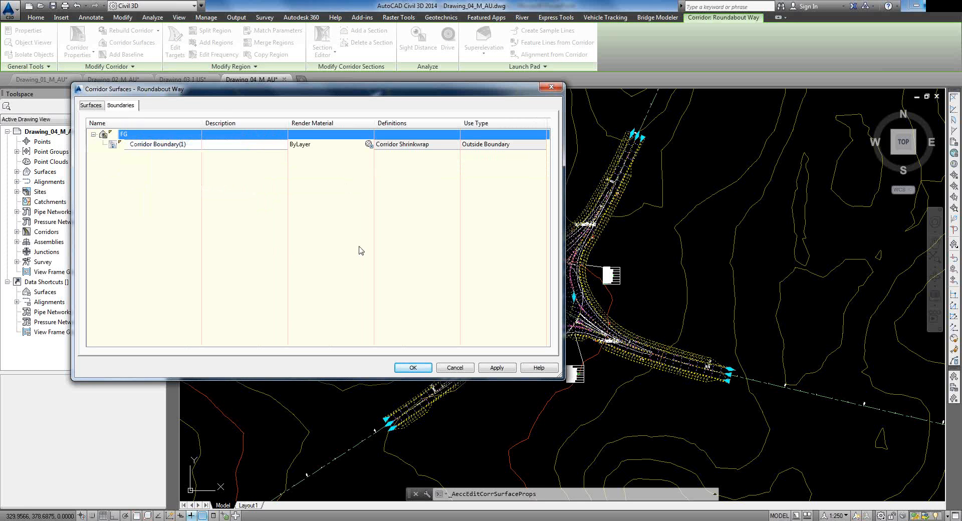
click(407, 366)
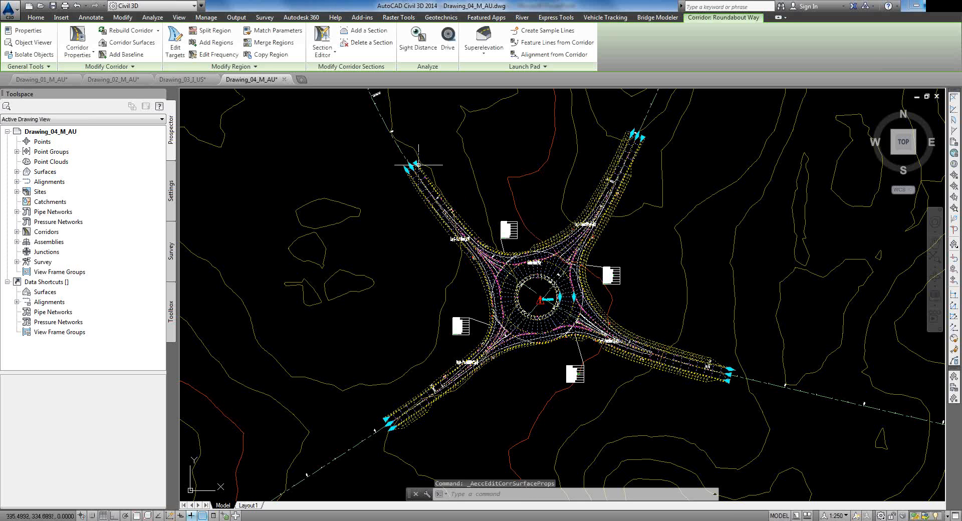
Step: Set FG as the Roundabout Way junction's final surface and close its properties
key(Escape)
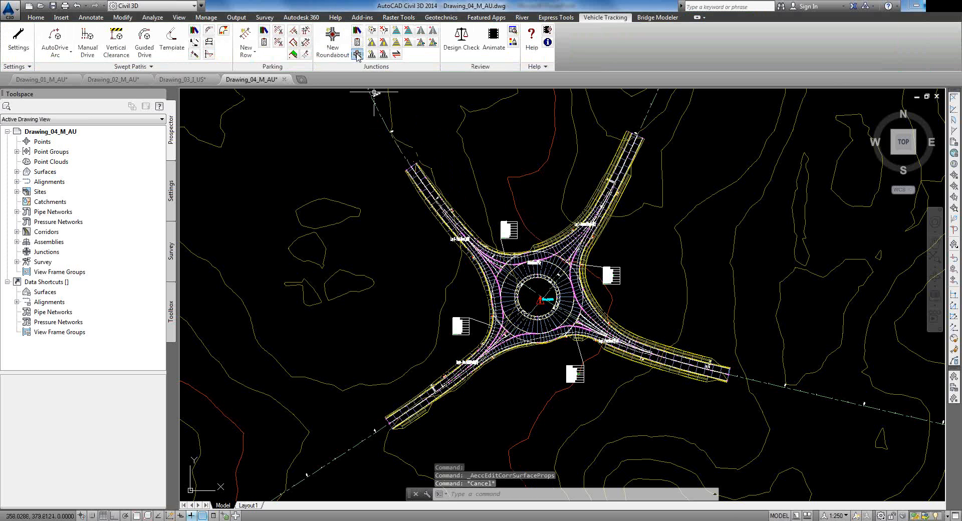
click(357, 55)
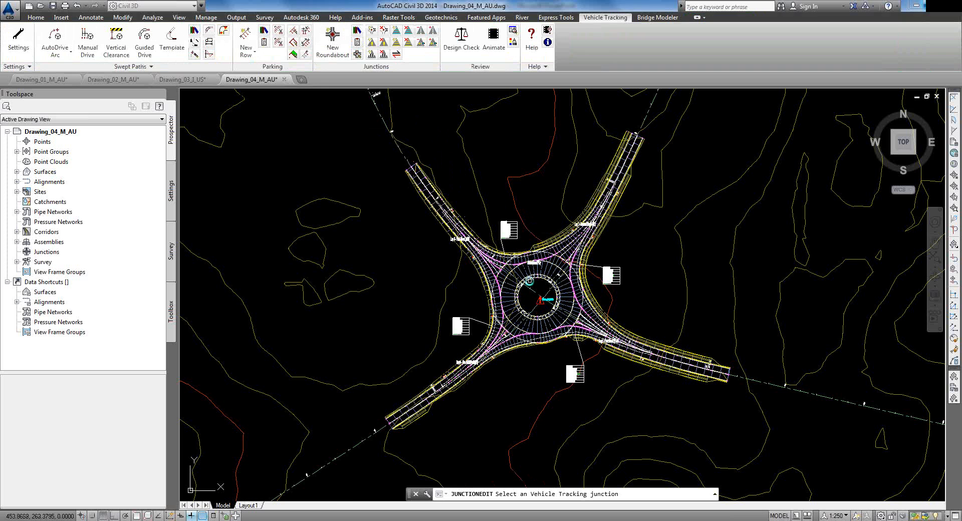
scroll(532, 282, up, 7)
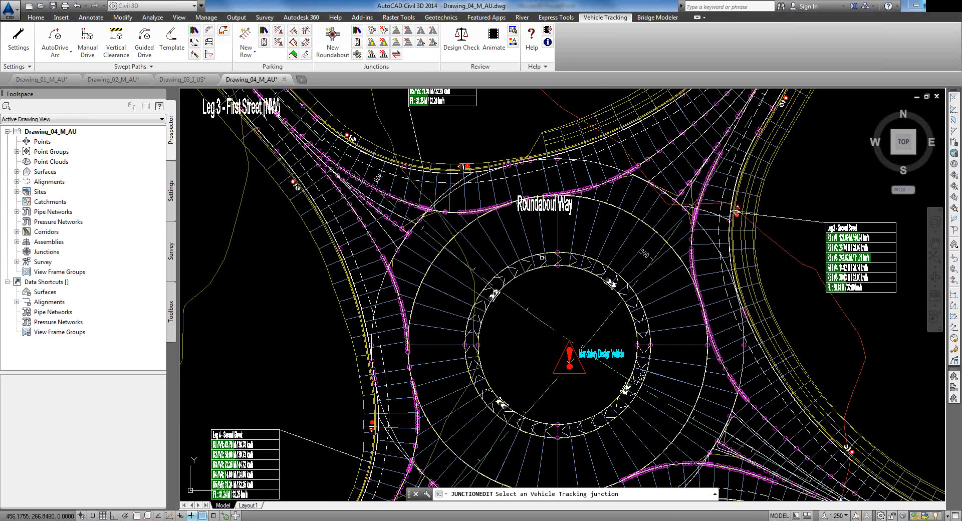
click(546, 262)
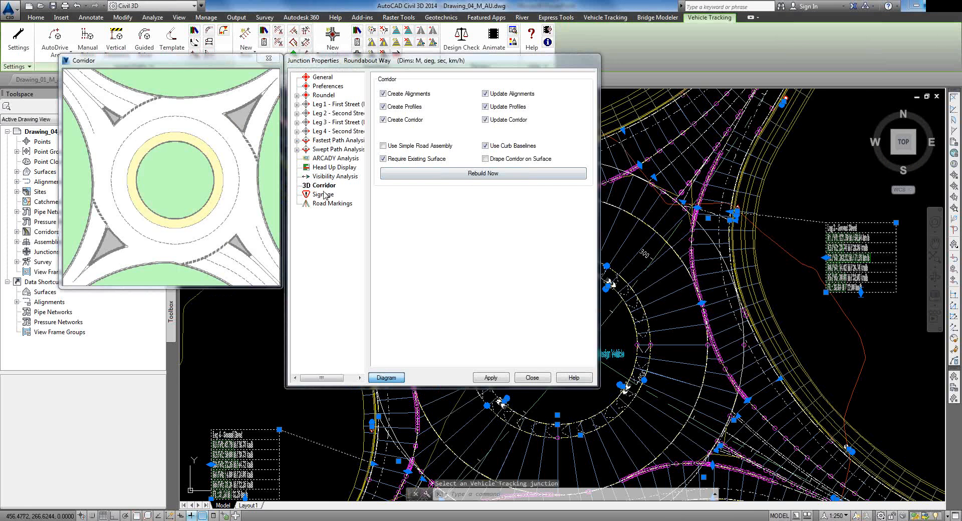
click(321, 86)
click(323, 95)
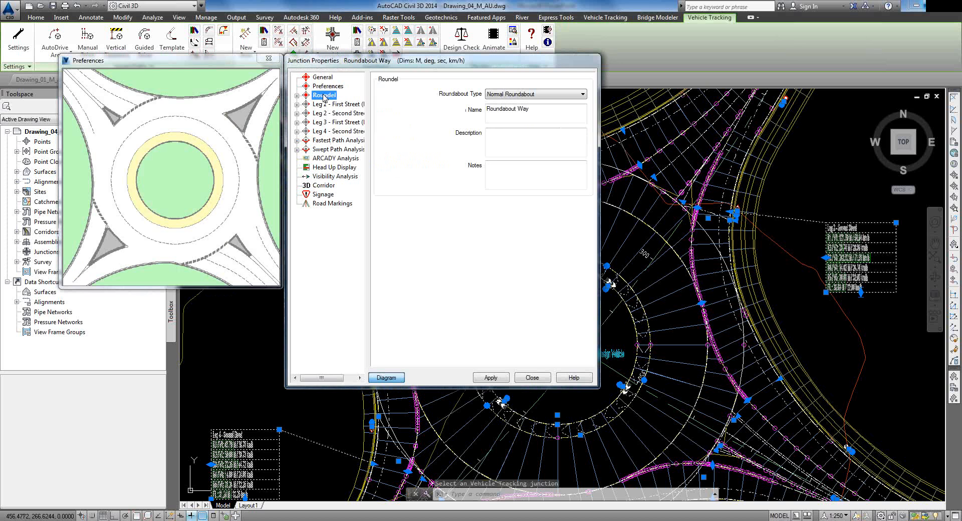
click(323, 77)
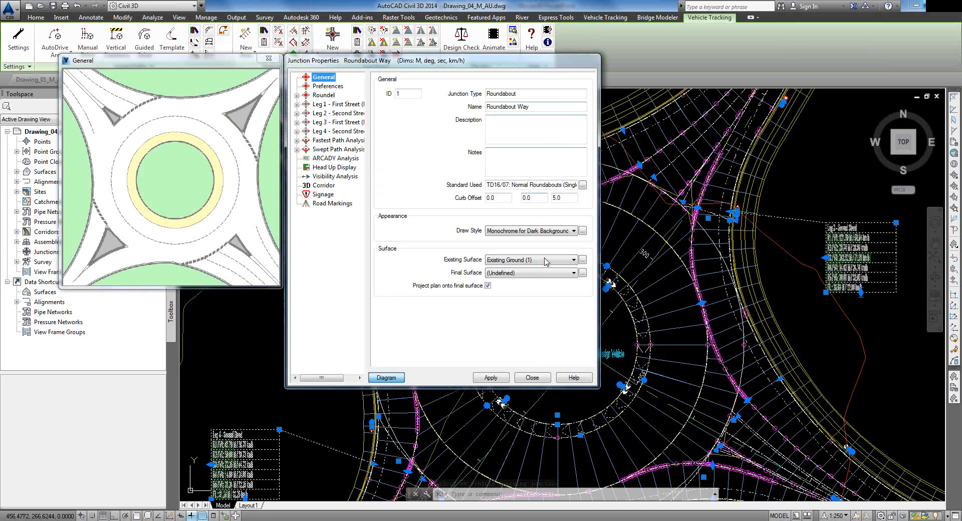
click(535, 274)
click(495, 298)
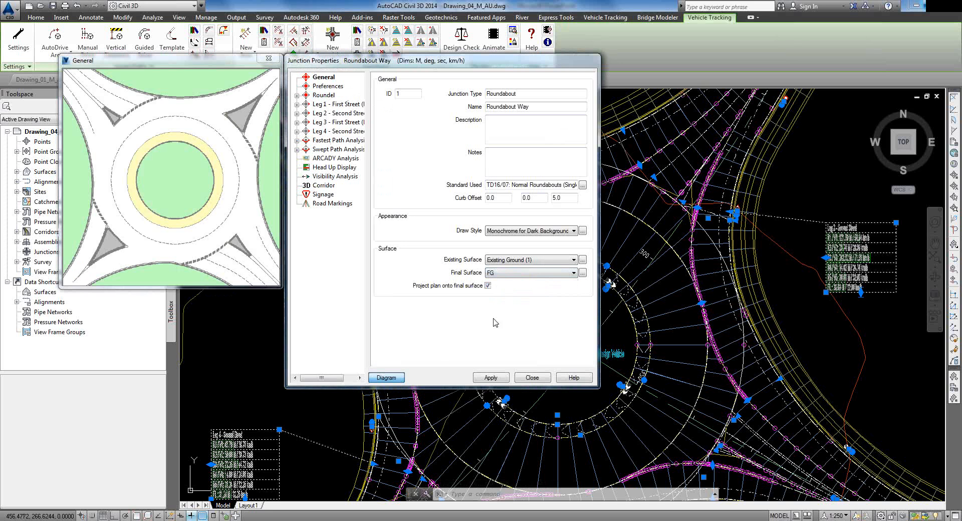
click(547, 380)
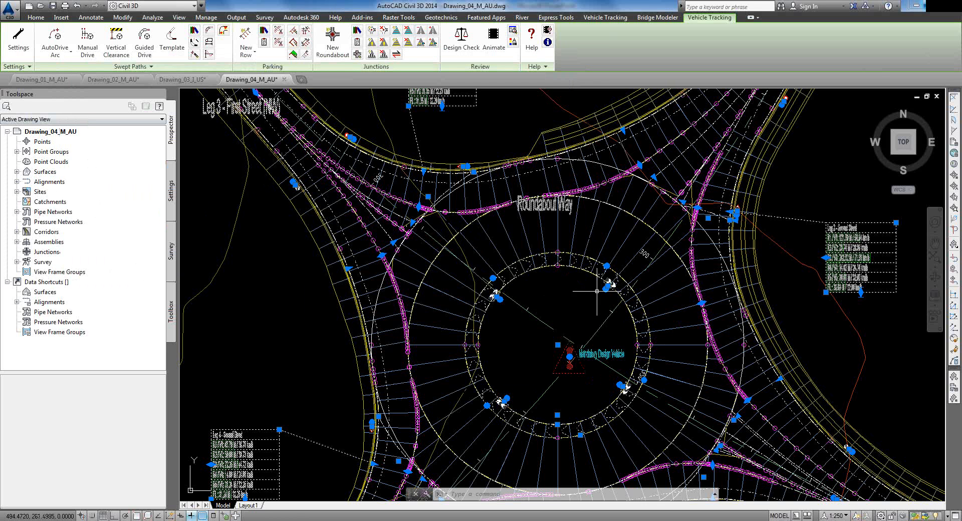
Step: Set FG as the final surface in Vehicle Tracking's drawing settings
click(16, 66)
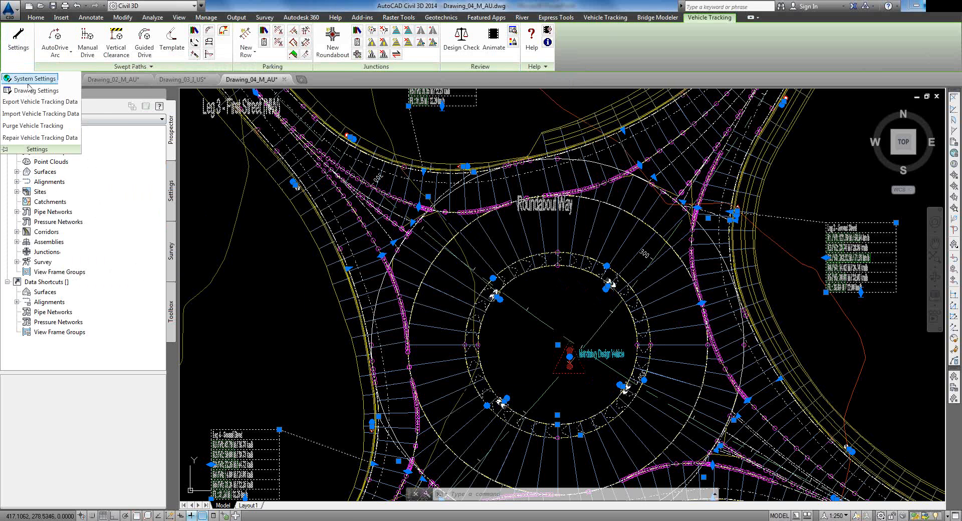
click(20, 93)
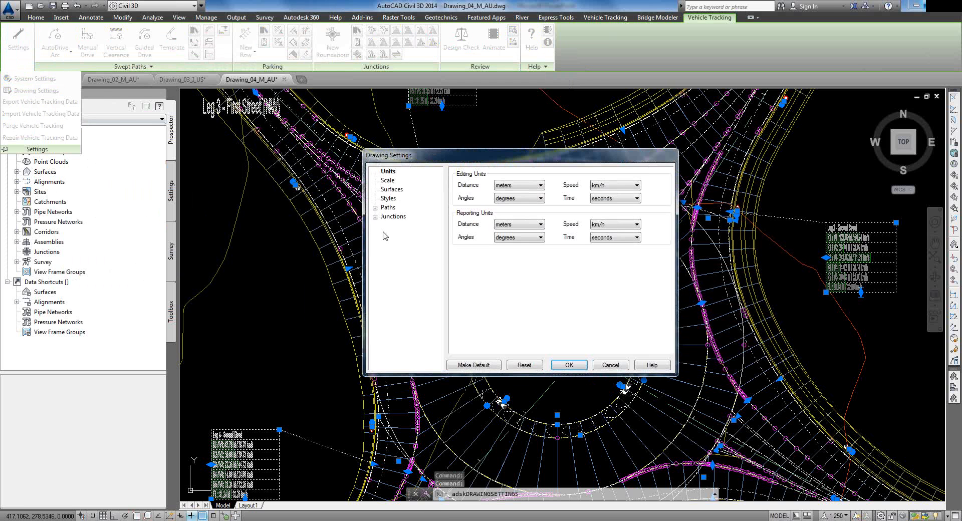
click(391, 189)
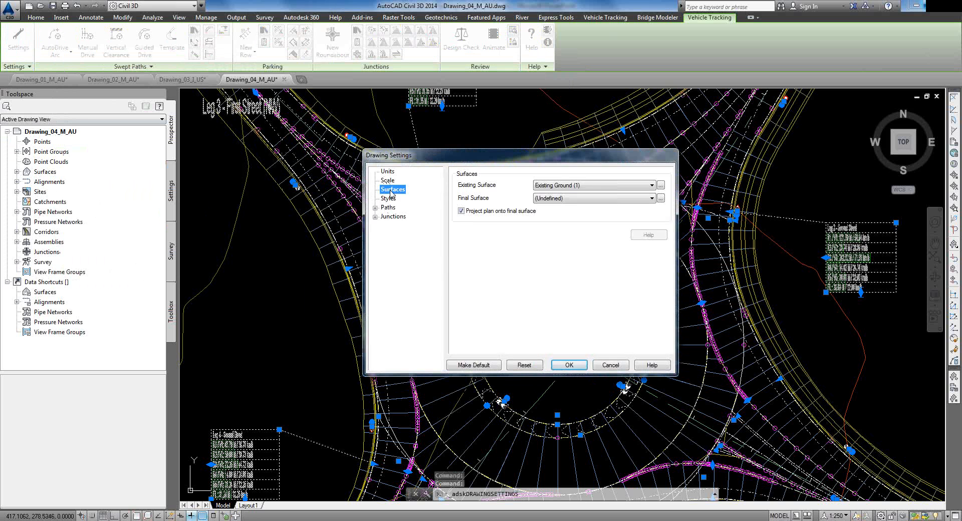
click(570, 199)
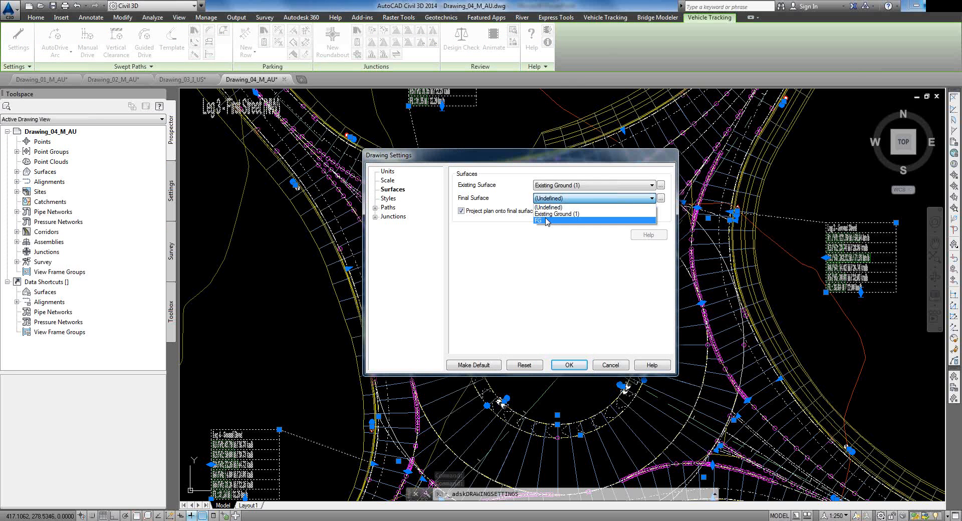
click(549, 220)
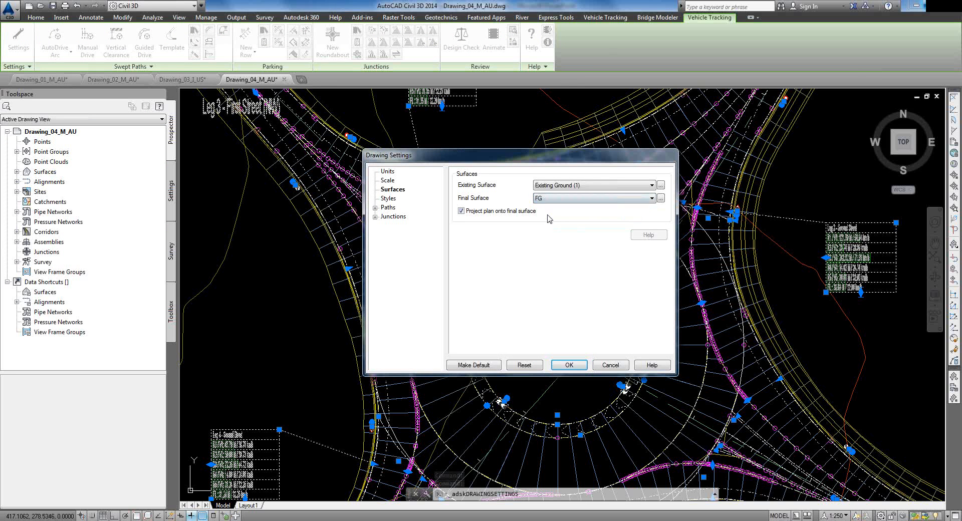
click(569, 365)
key(Escape)
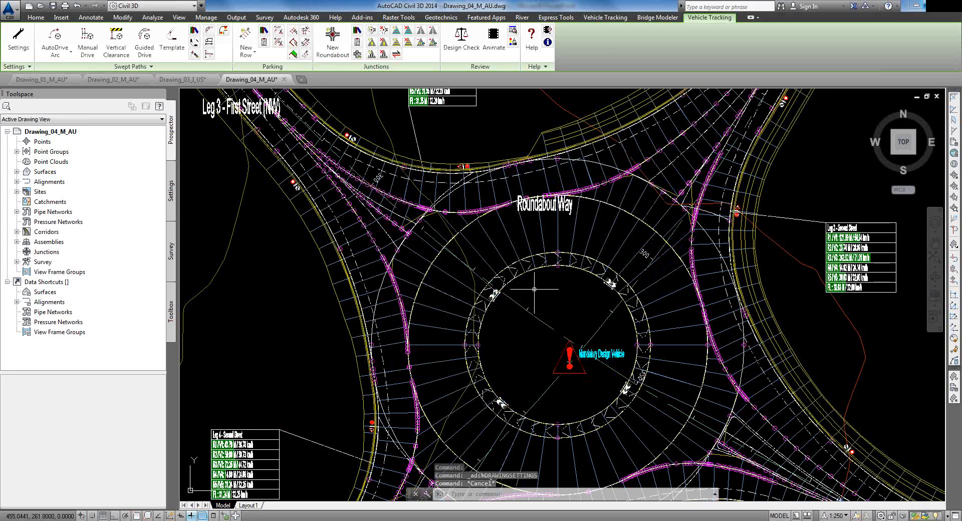
scroll(507, 276, down, 2)
middle_drag(486, 304, 572, 198)
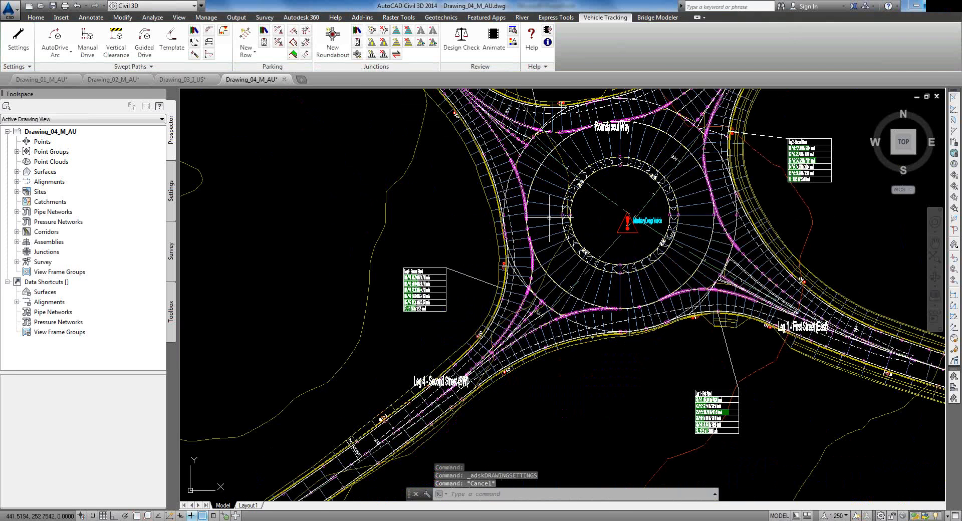
Step: Start an AutoDrive Arc path with the Prime mover and semi-trailer (19 m), not as default
click(56, 41)
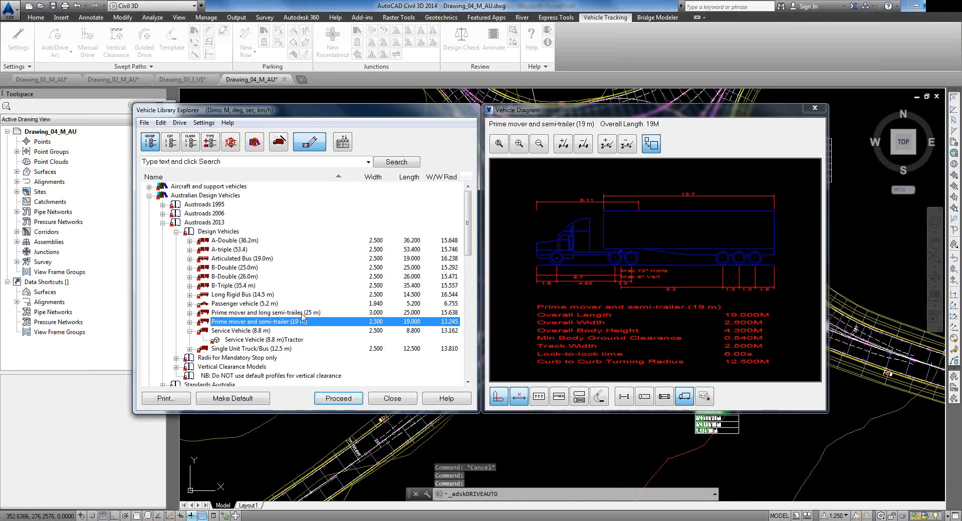
double_click(262, 325)
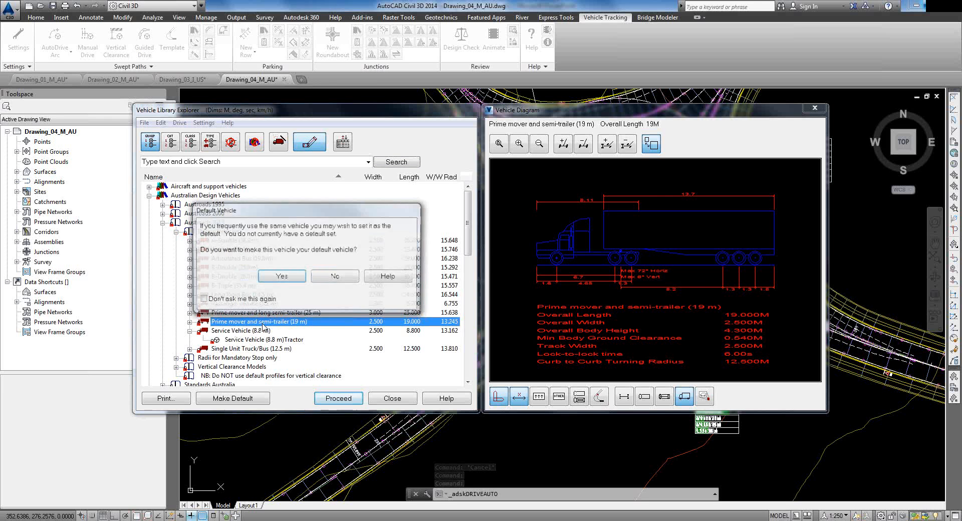
click(332, 277)
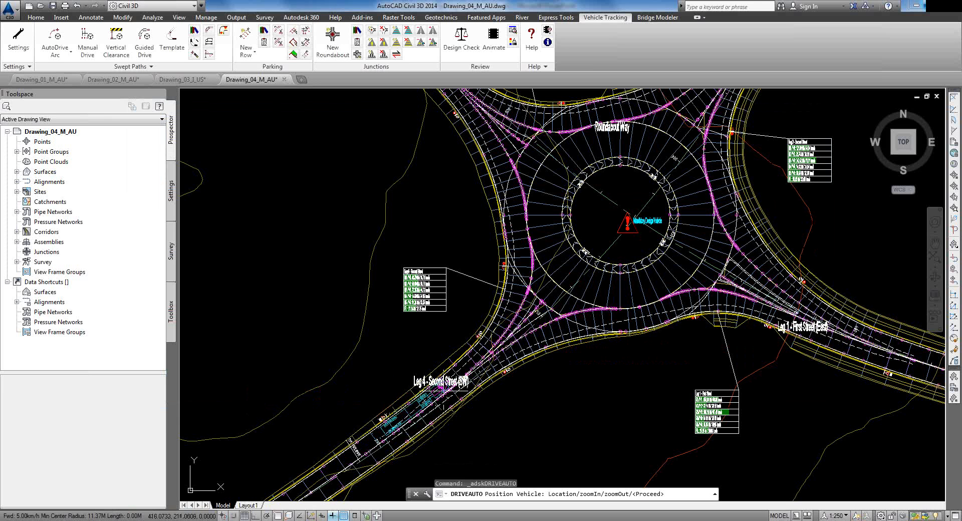
Step: Place the semi-trailer on Leg 4 - Second Street facing the roundabout and accept the position
scroll(445, 392, up, 5)
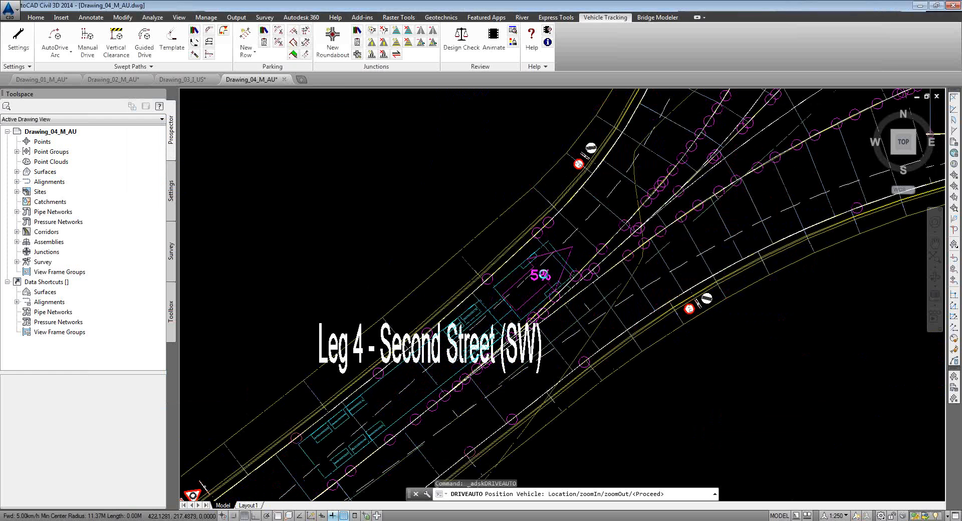
scroll(576, 241, down, 4)
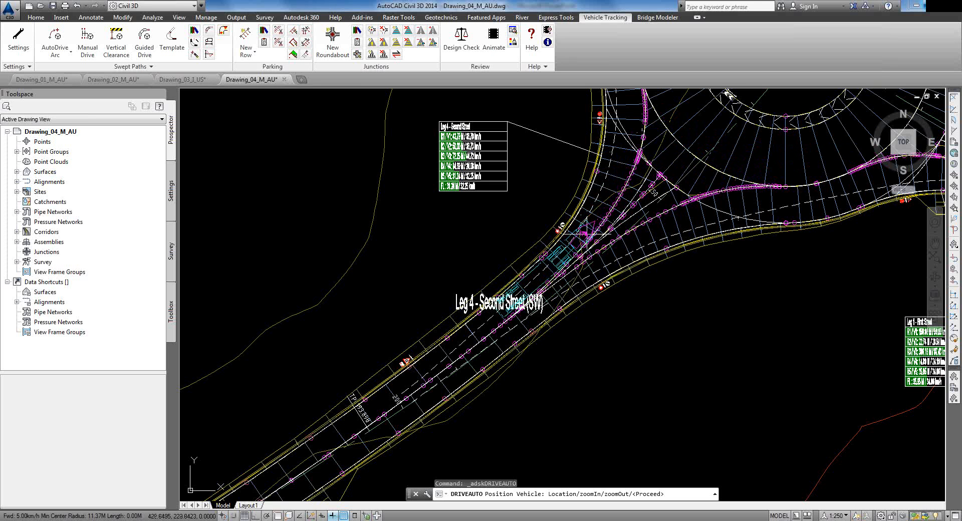
middle_drag(610, 251, 621, 434)
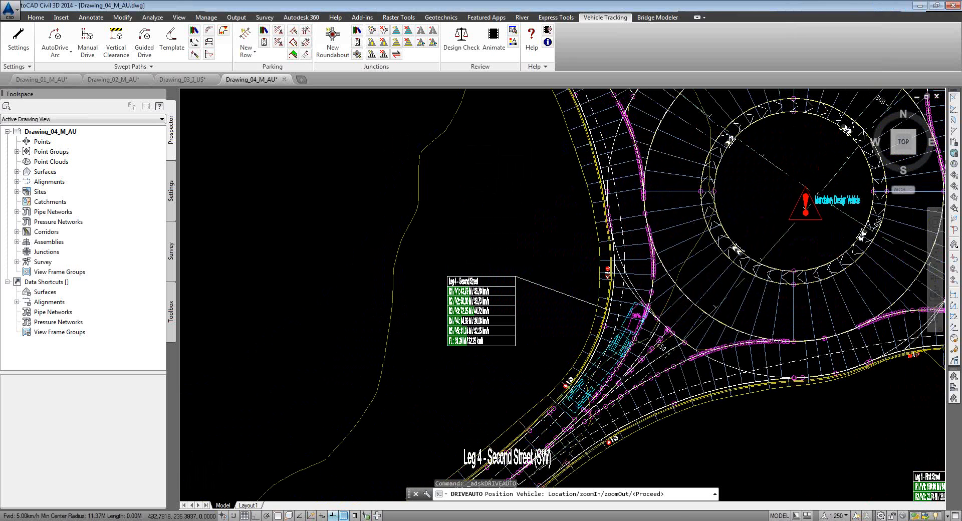
scroll(636, 315, down, 5)
scroll(577, 371, up, 5)
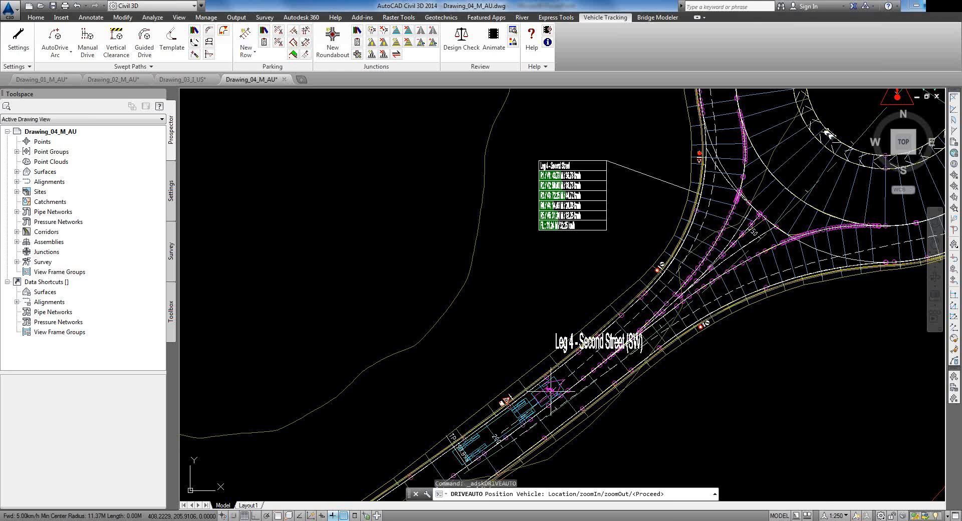
click(551, 391)
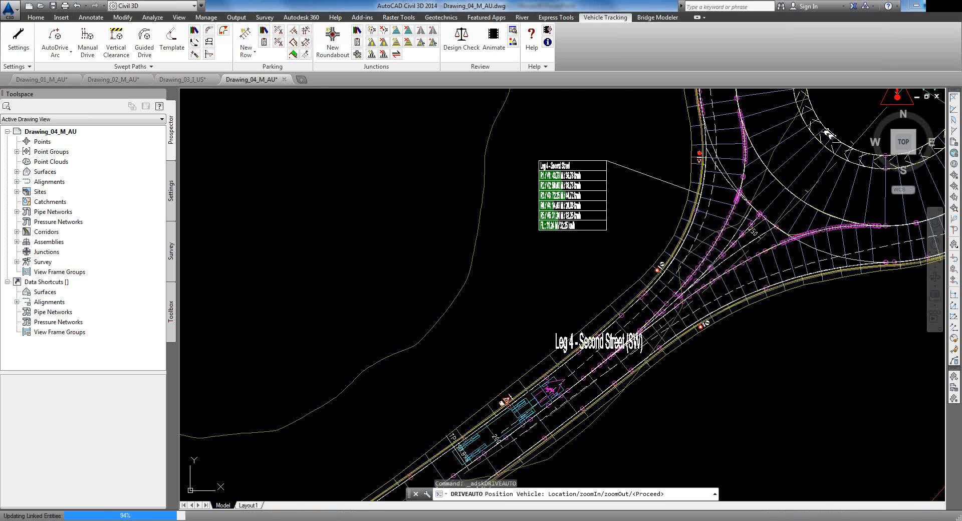
key(Return)
scroll(601, 341, down, 5)
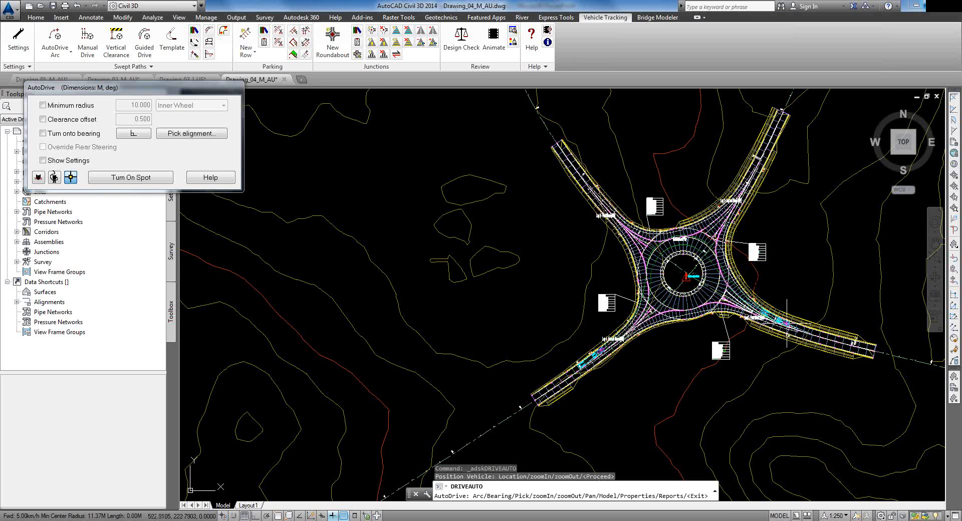
Step: Drive the semi-trailer around the roundabout and out along Leg 1, then finish the path
scroll(779, 322, up, 4)
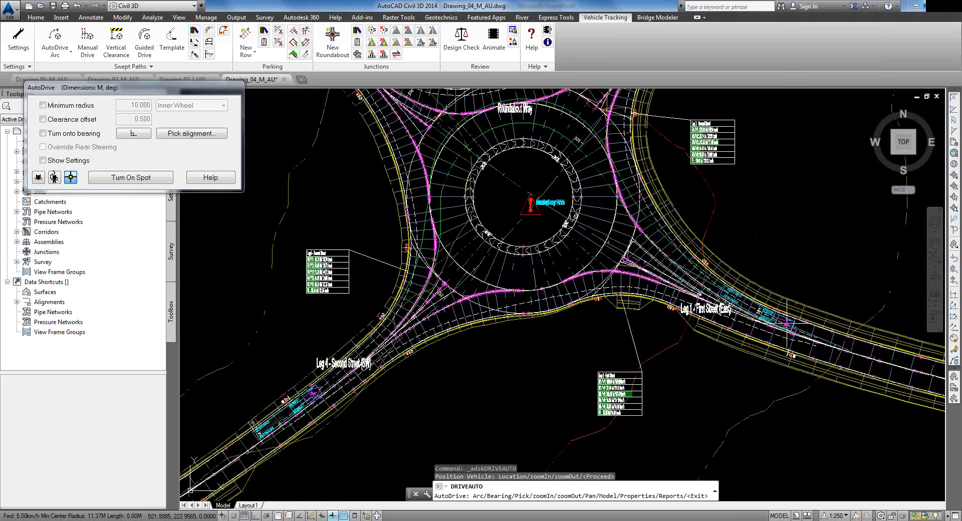
click(809, 325)
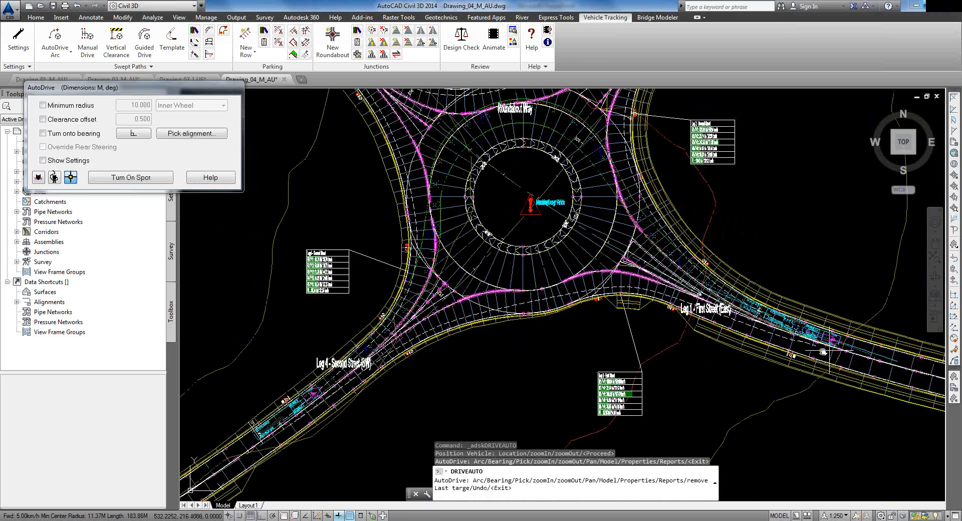
middle_drag(830, 349, 589, 339)
click(695, 358)
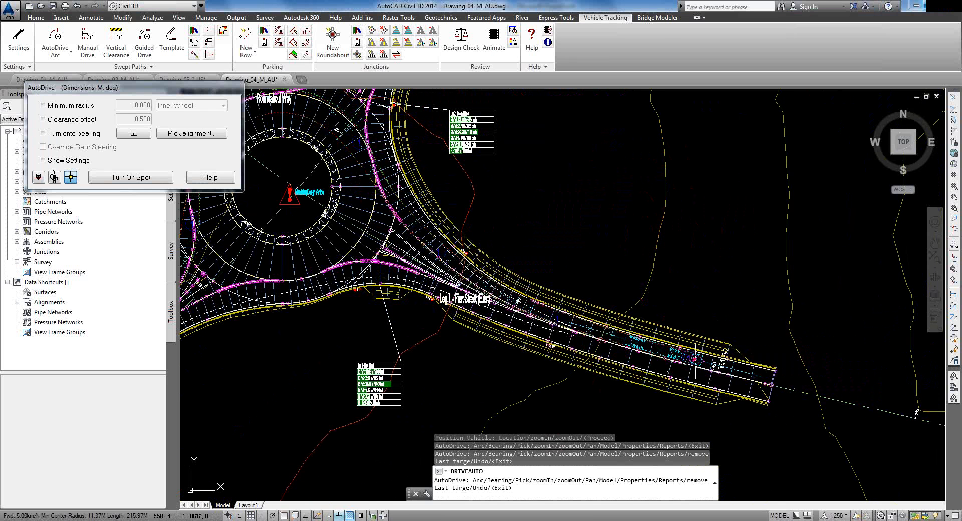
key(Return)
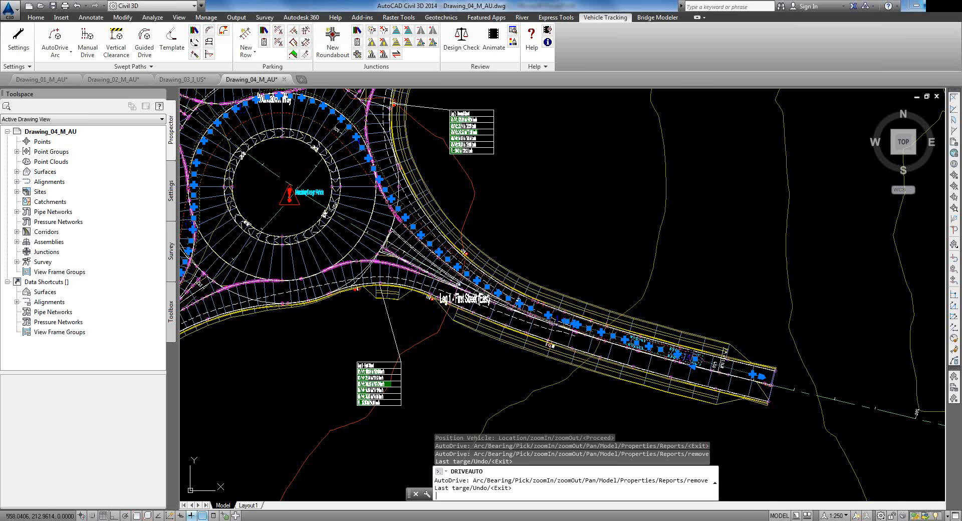
key(Escape)
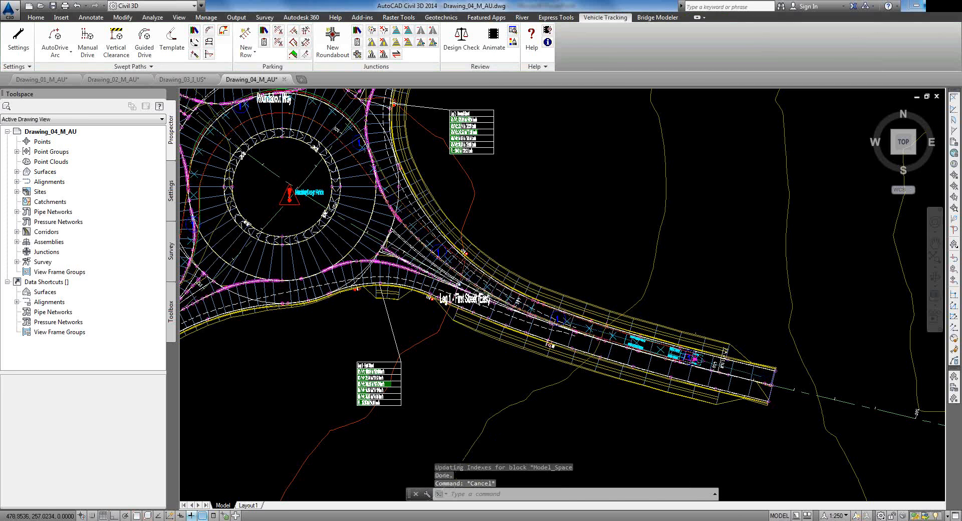
Step: Frame the roundabout's lower half with Leg 4 and Leg 1 in view
scroll(358, 173, up, 4)
mouse_move(359, 173)
middle_down()
mouse_move(575, 307)
mouse_move(779, 388)
mouse_move(820, 386)
middle_up()
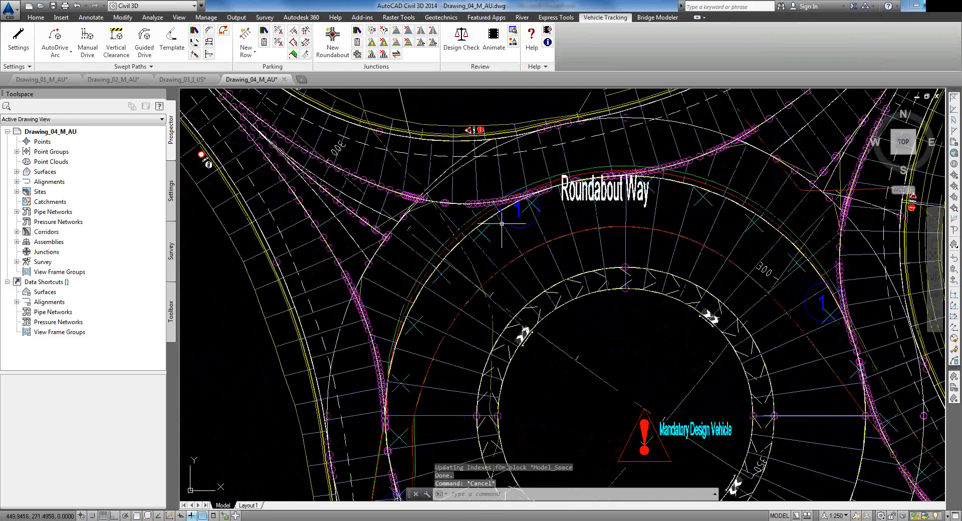
scroll(510, 186, down, 2)
middle_drag(450, 364, 465, 142)
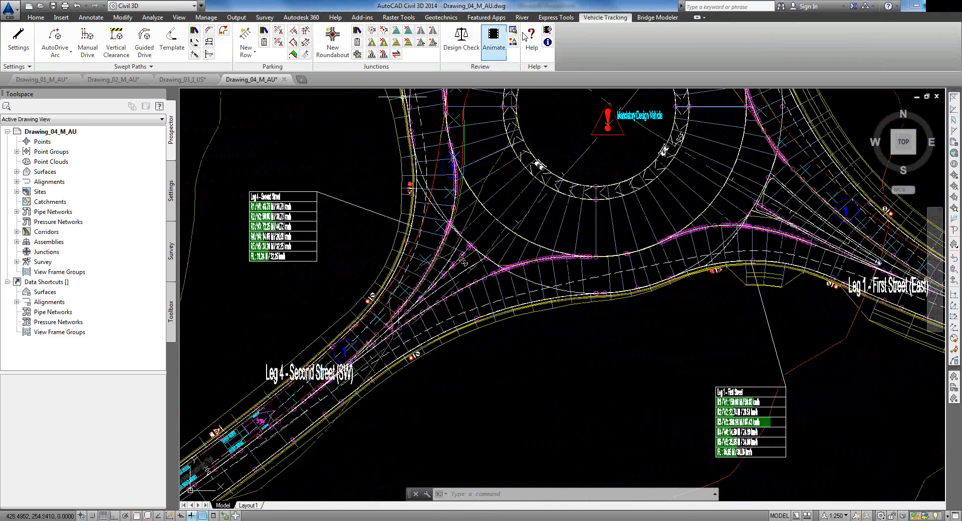
Step: Open the swept path animation in 3D with a Fly-By tracking camera
click(492, 36)
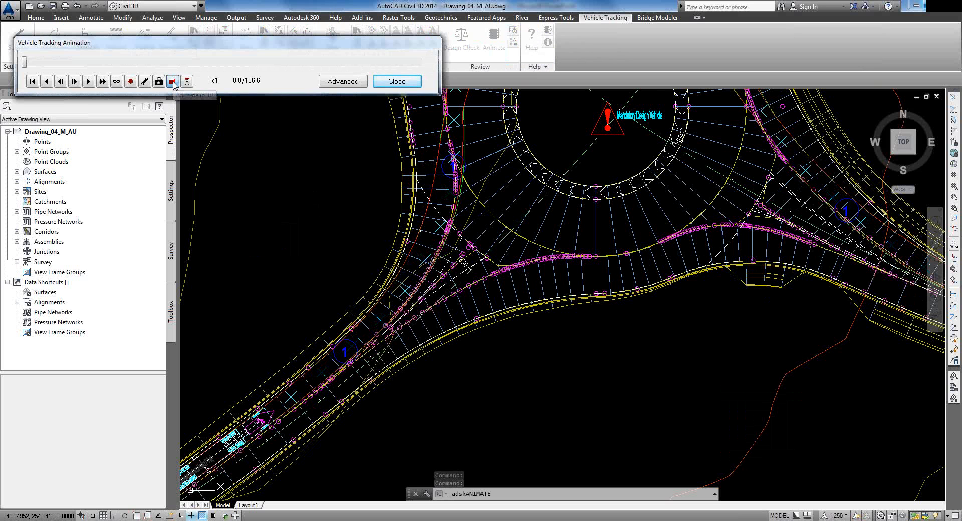
click(173, 82)
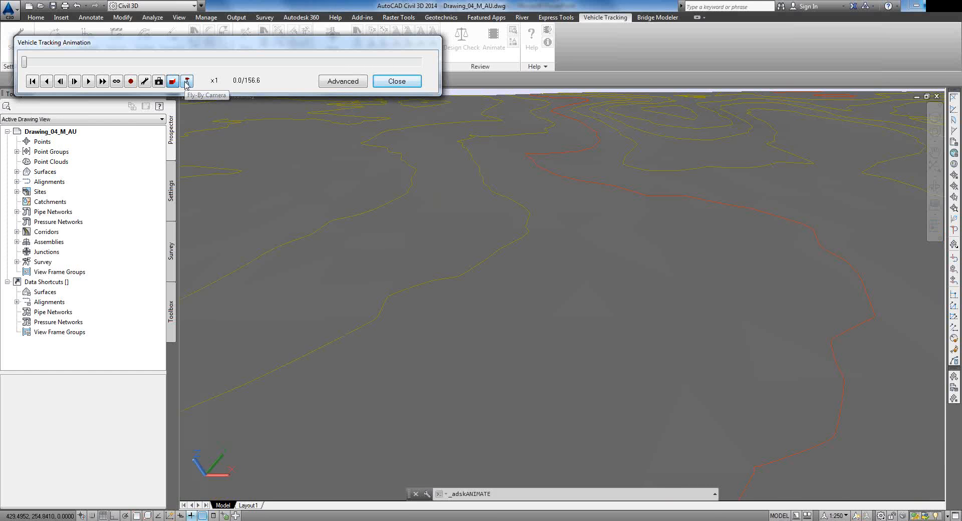
click(185, 82)
mouse_move(697, 44)
mouse_down()
mouse_move(684, 43)
mouse_move(744, 40)
mouse_move(710, 40)
mouse_up()
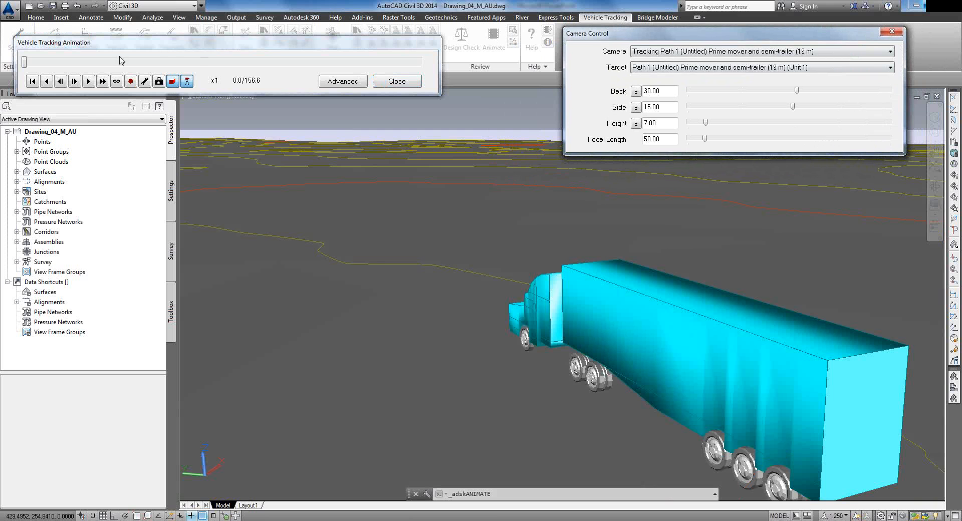
Step: Play the animation at four times speed, then close the camera without saving the viewpoint
click(89, 82)
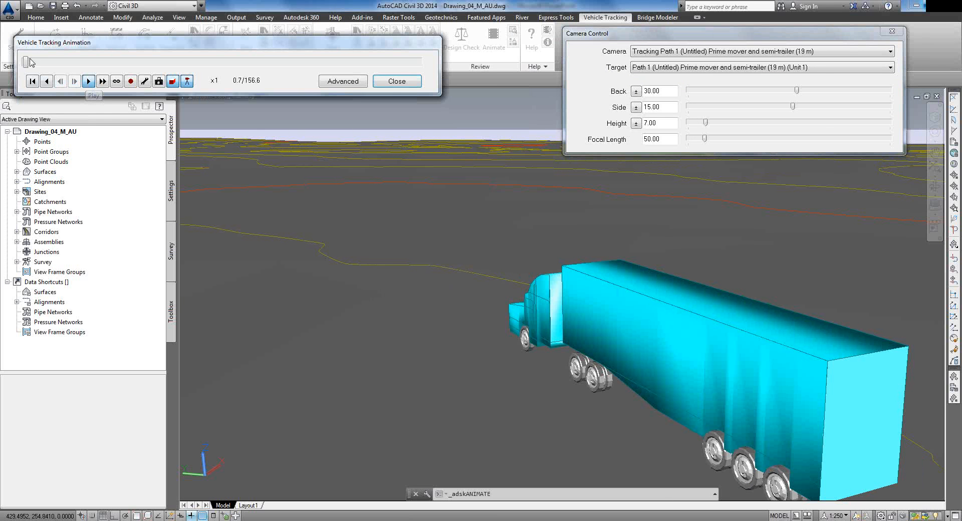
click(102, 81)
click(103, 81)
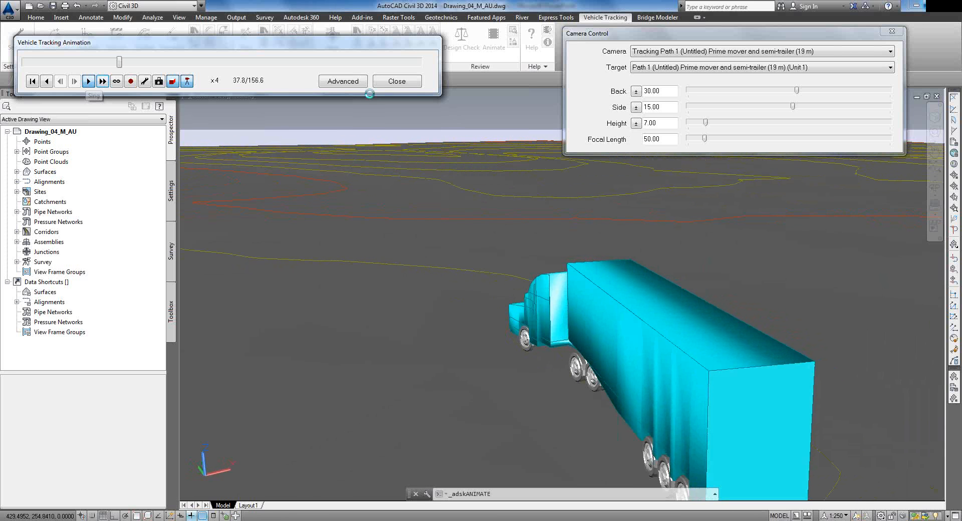
click(396, 81)
click(259, 94)
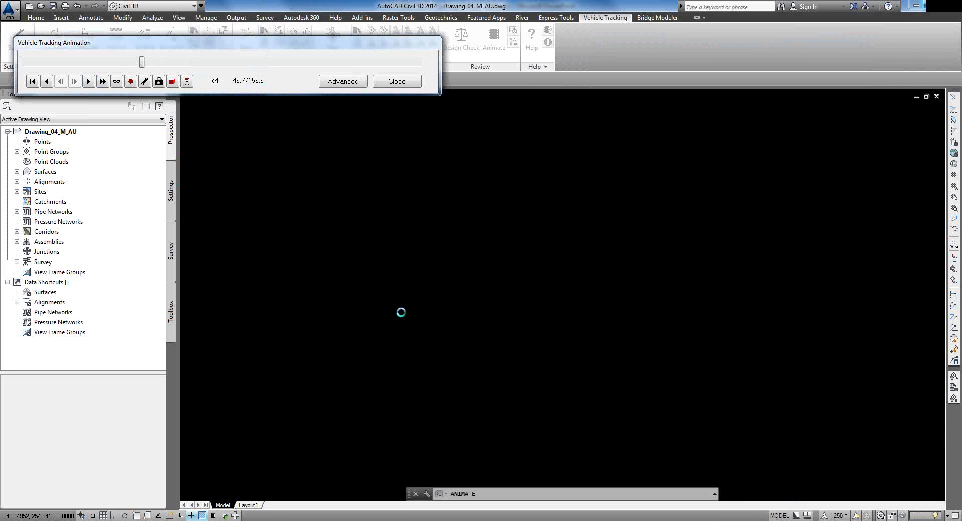
Step: In Surface Properties for Existing Ground (1), pick the ANZ_!_No Display surface style on the Information tab
click(45, 172)
click(17, 172)
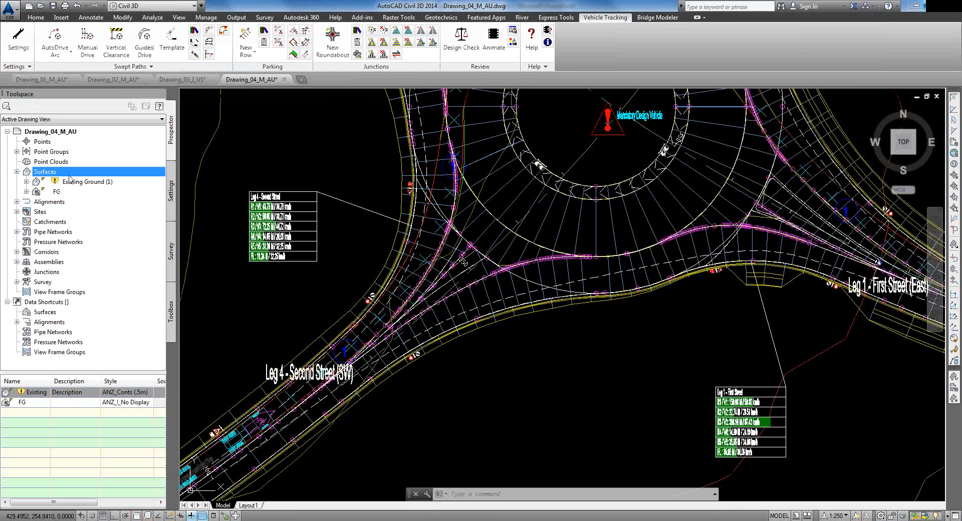
right_click(83, 180)
click(120, 187)
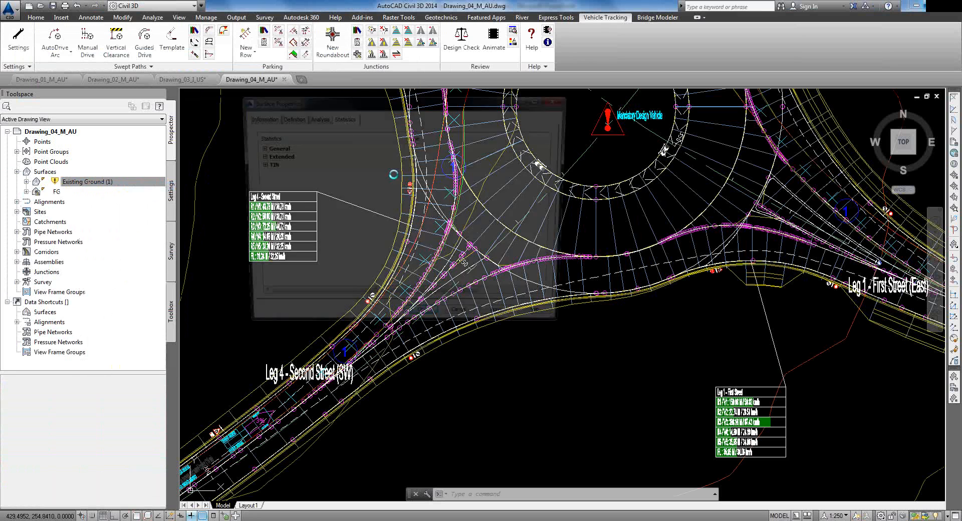
click(283, 119)
click(261, 119)
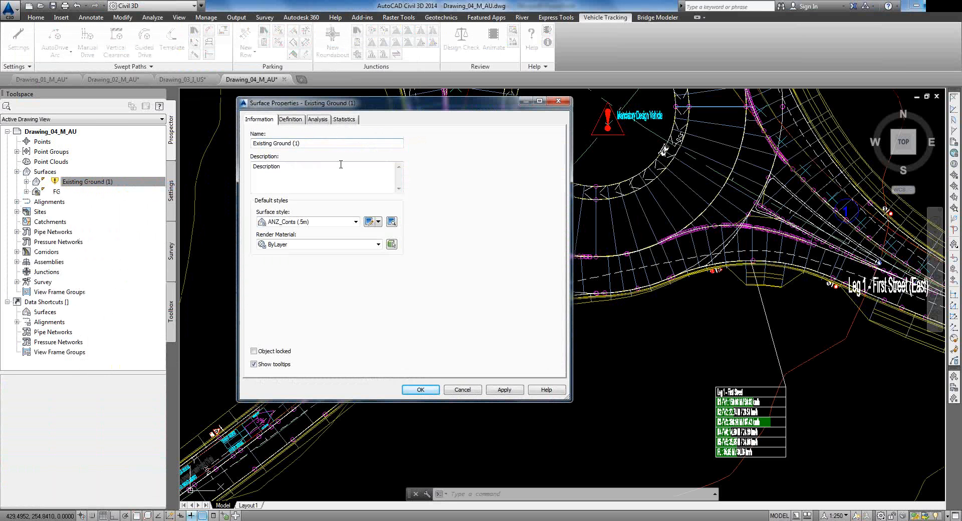
click(355, 222)
scroll(314, 260, up, 4)
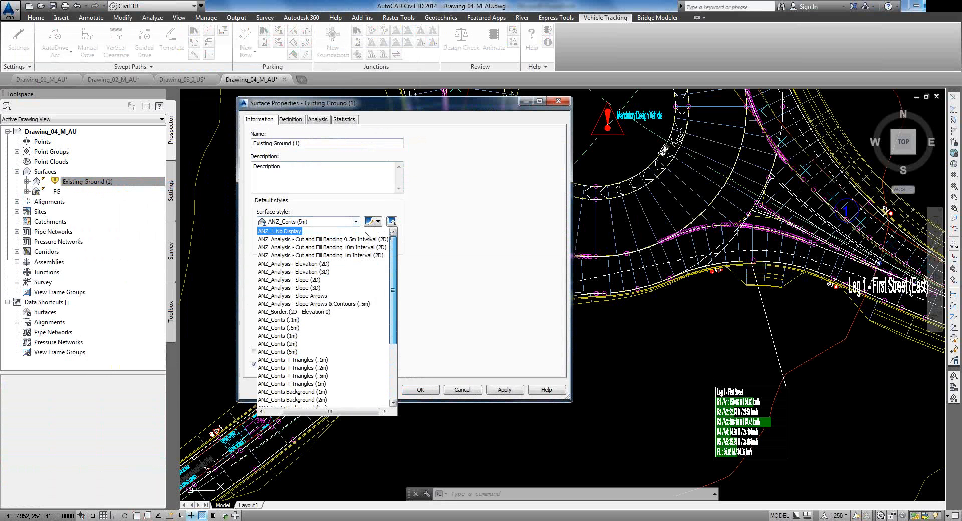
click(276, 232)
click(420, 390)
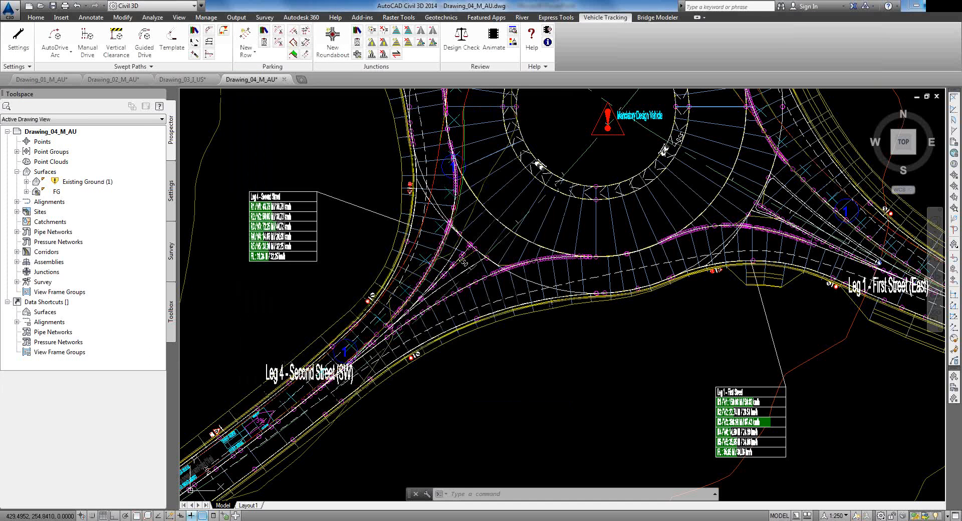
Step: Play the semi-trailer animation in 3D with the fly-by tracking camera at x8, then close the camera
click(494, 36)
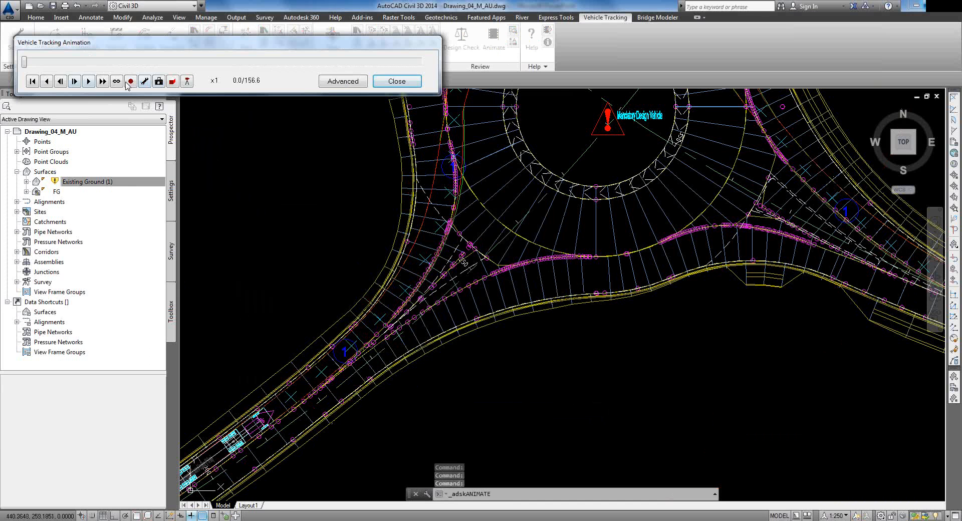
click(172, 81)
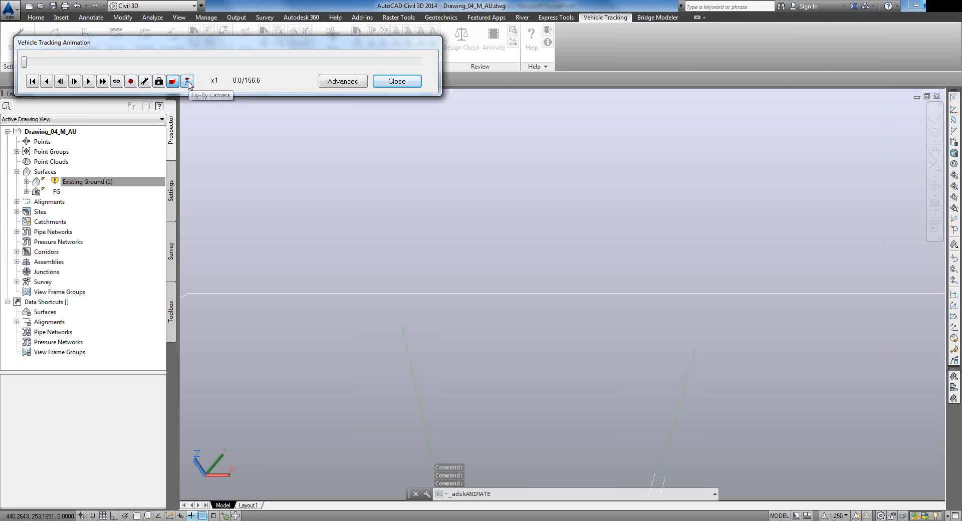
click(187, 81)
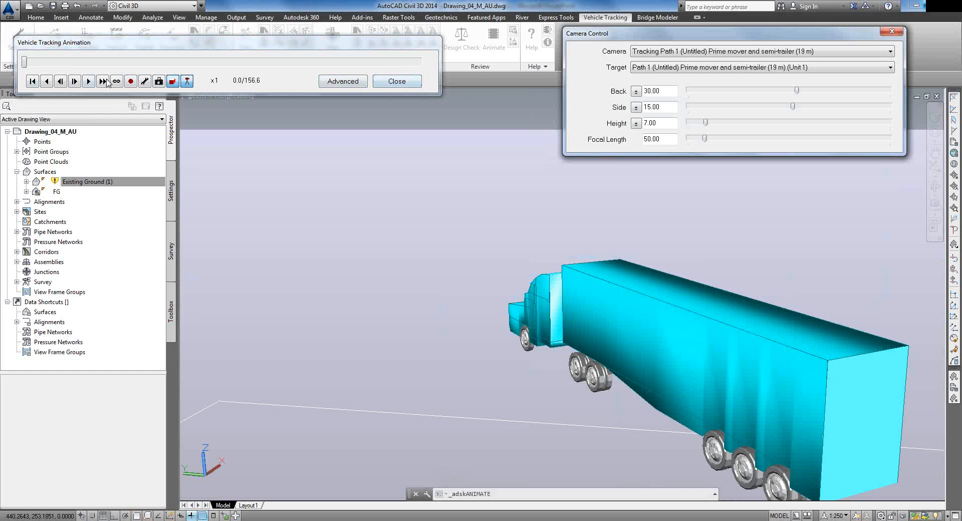
click(89, 81)
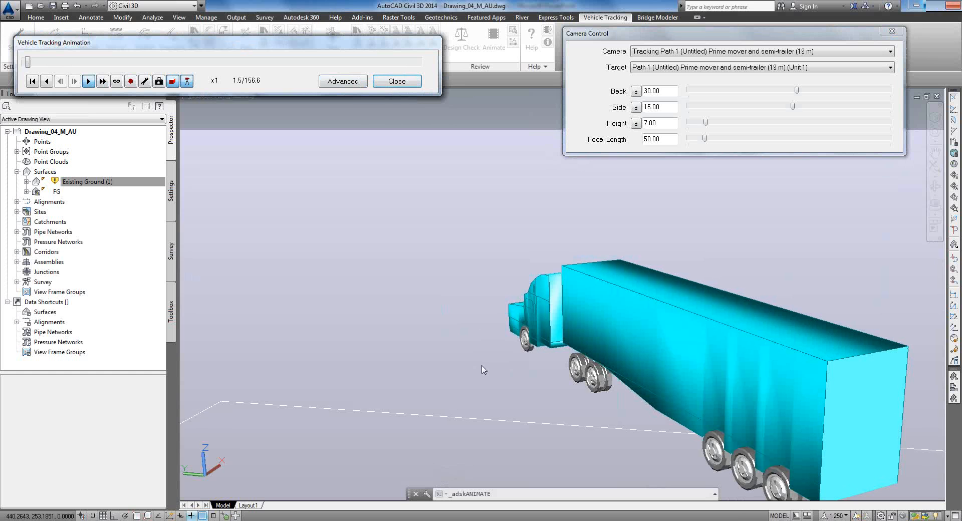
click(100, 85)
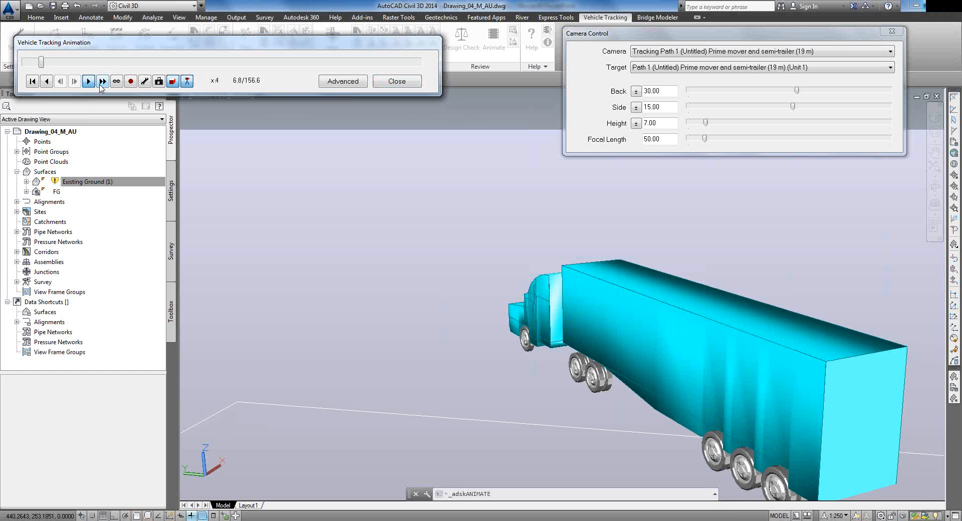
click(101, 84)
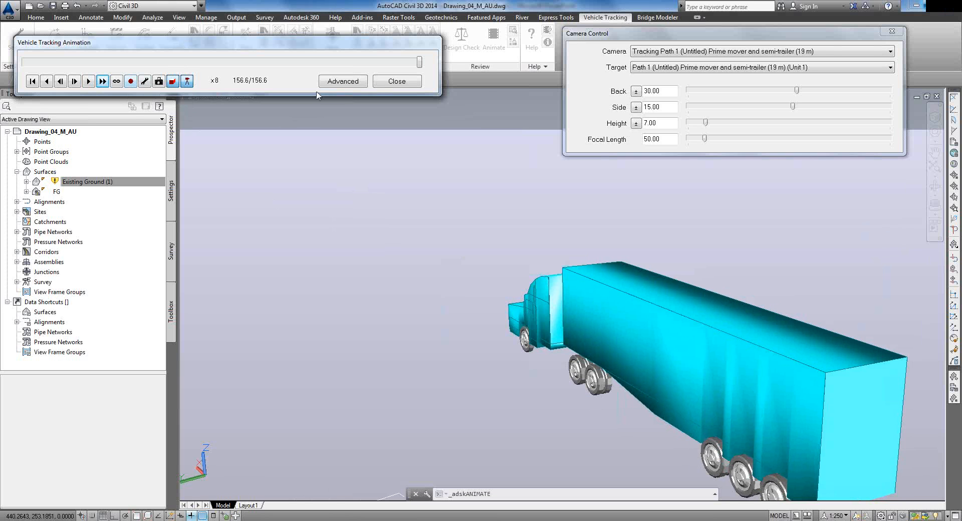
click(407, 81)
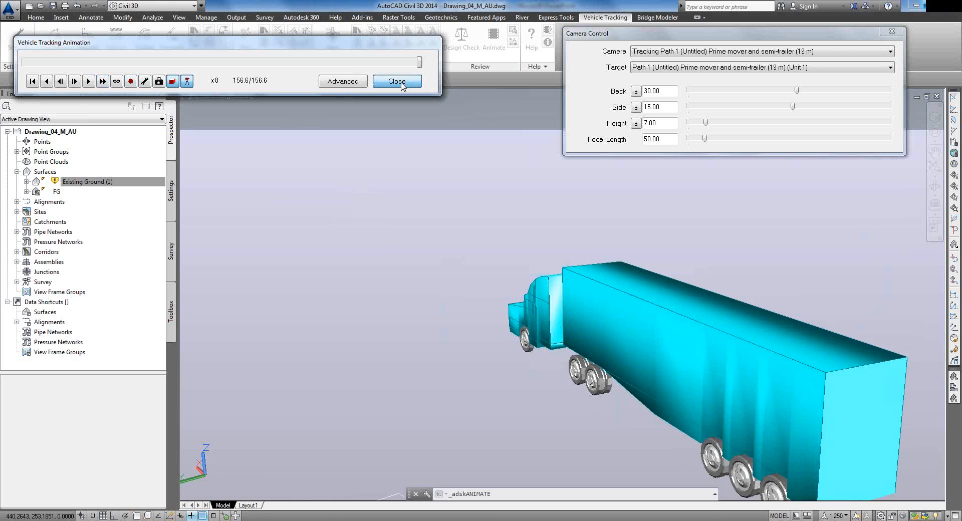
click(258, 94)
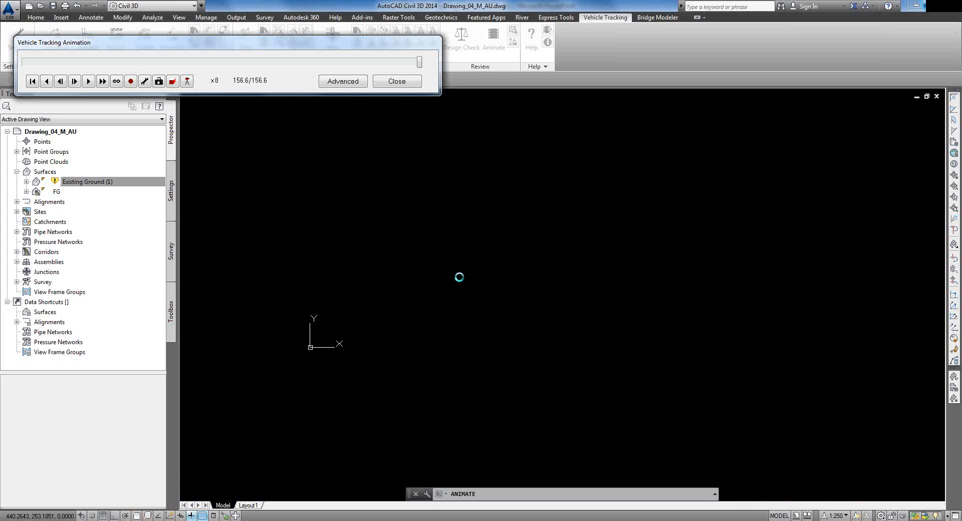
Step: Close the Vehicle Tracking Animation dialog and zoom in on the four-leg roundabout plan
click(390, 86)
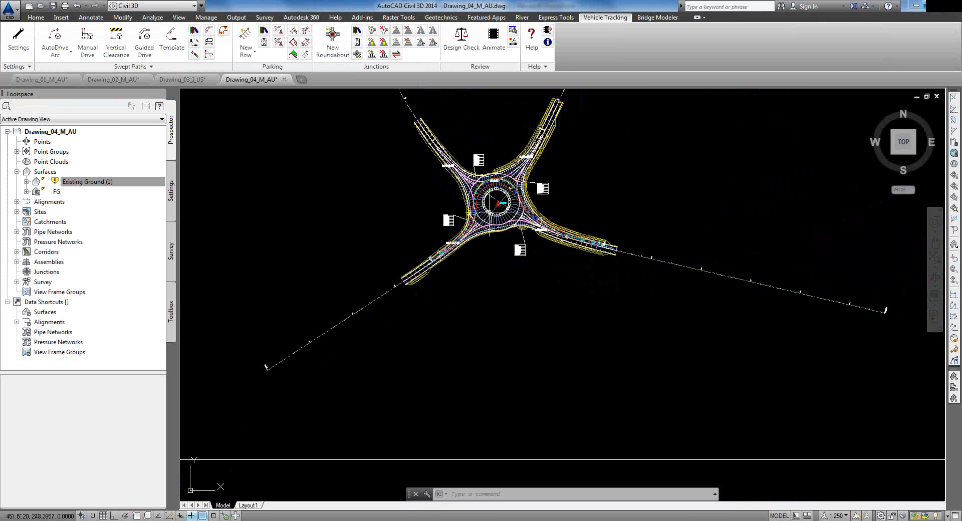
scroll(499, 203, up, 2)
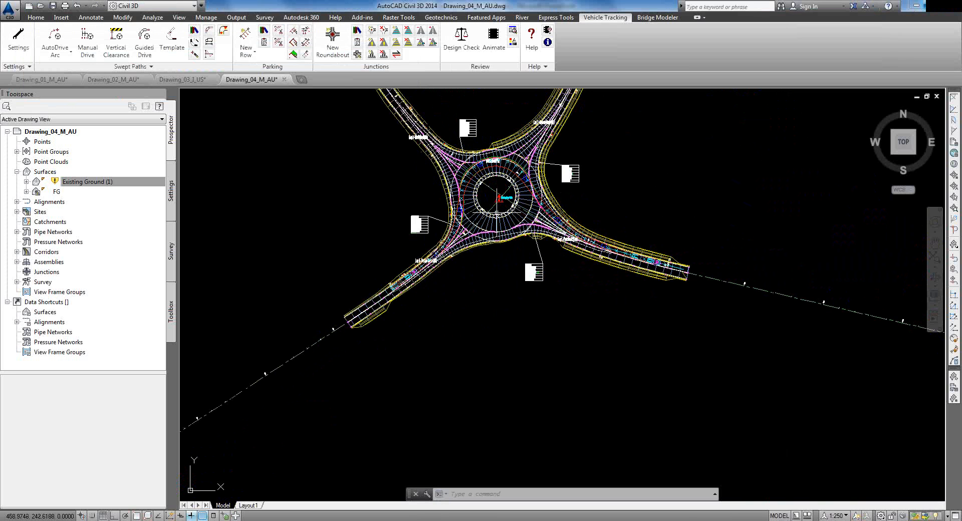
mouse_move(495, 207)
mouse_move(193, 520)
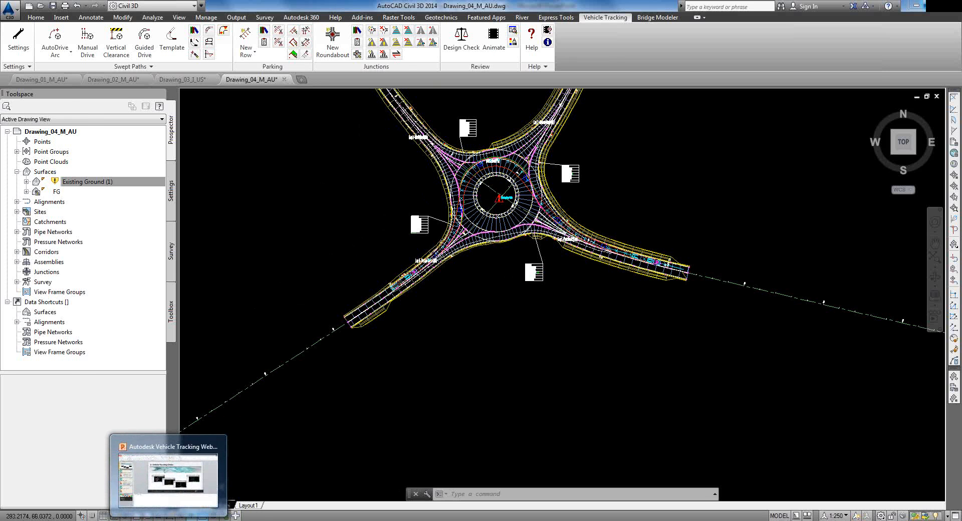
Step: Start the PowerPoint webinar slide show at slide 24 and advance to Upcoming Webinars/Training
click(175, 493)
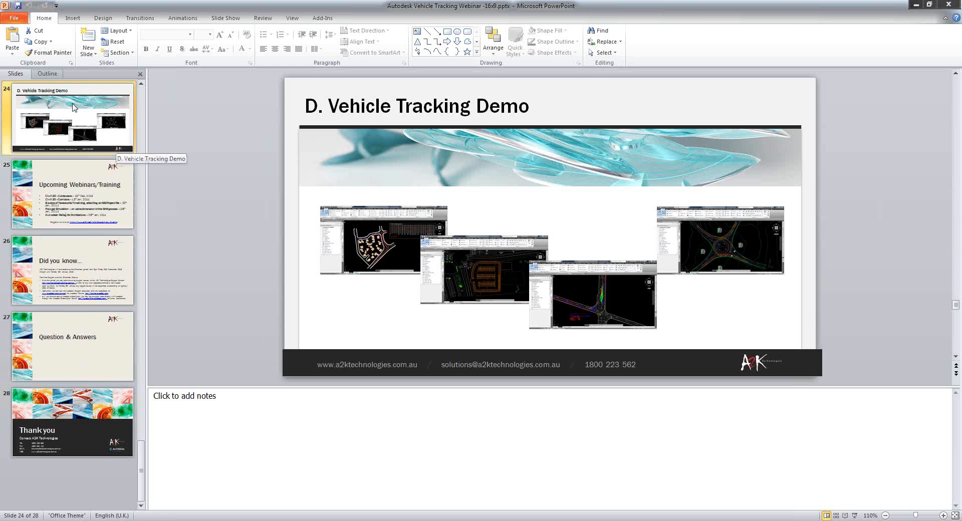
click(852, 516)
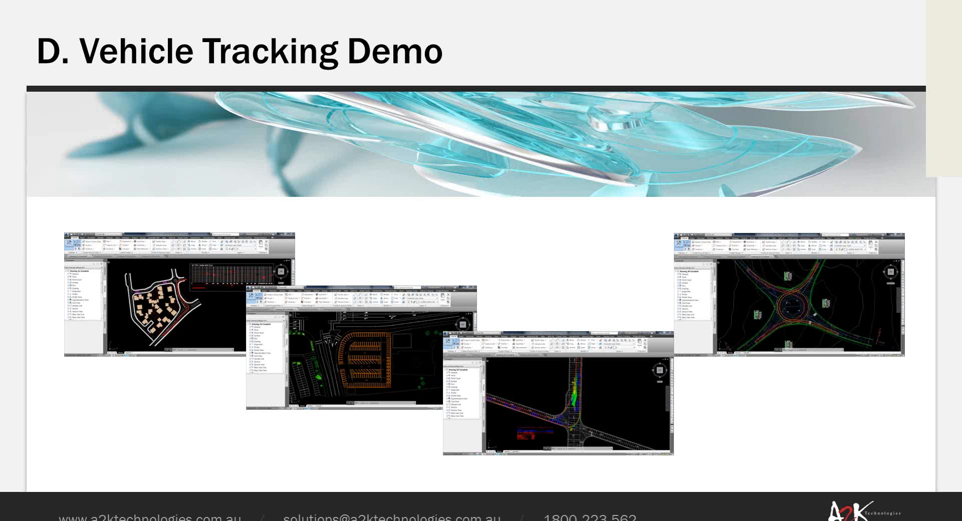
click(520, 373)
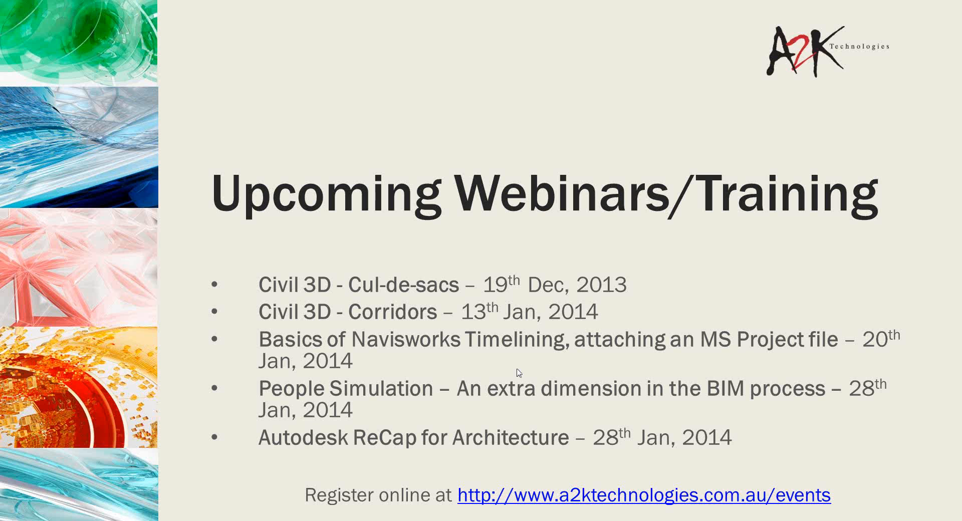
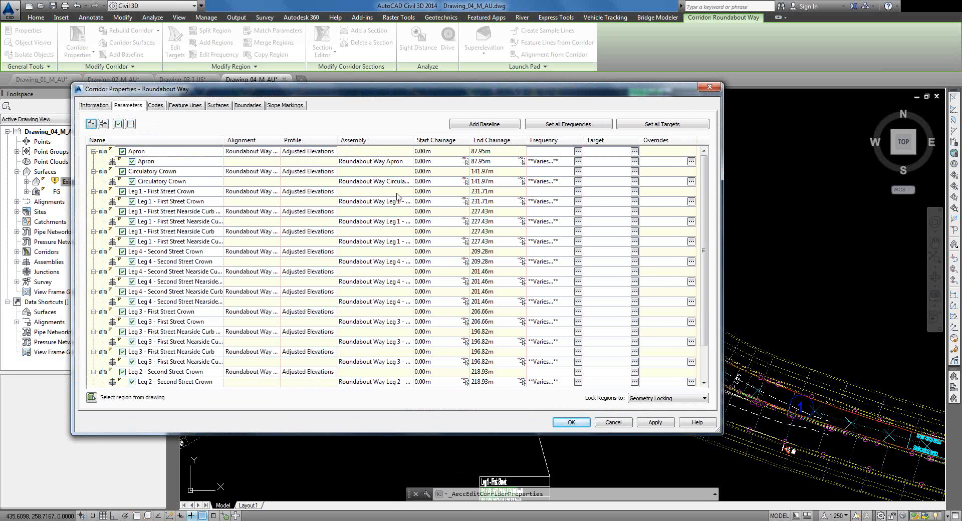
Step: Widen the Assembly column, cancel Roundabout Way corridor properties unchanged, and expand Alignments
drag(415, 140, 507, 142)
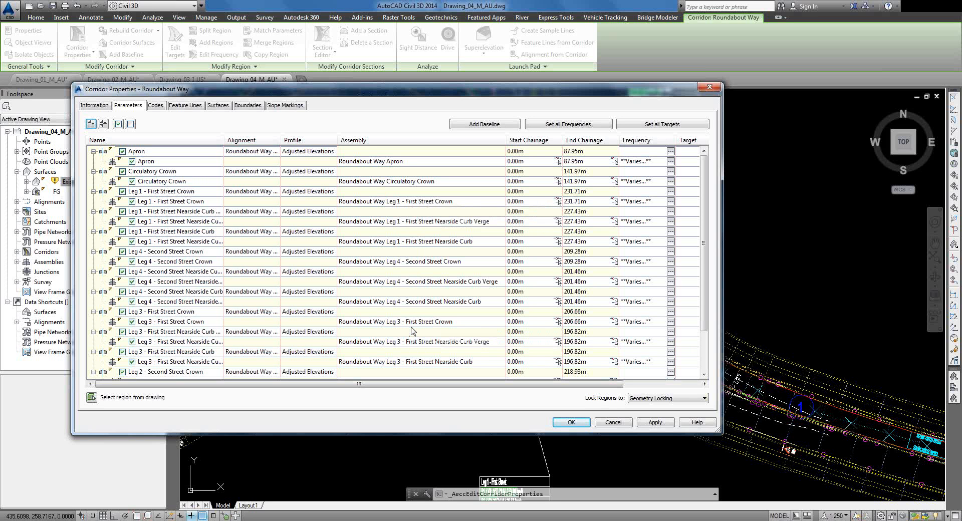
click(613, 422)
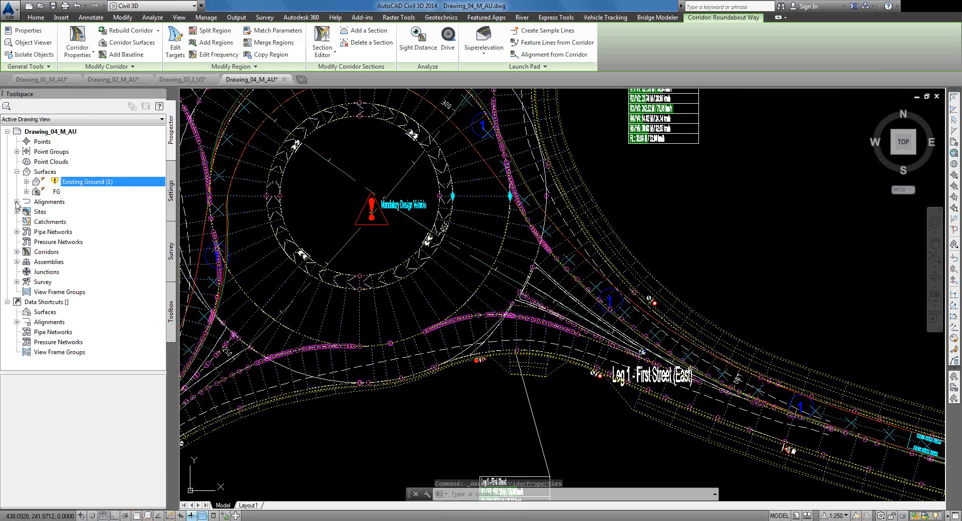
click(17, 202)
Step: Expand Centerline Alignments, widen Toolspace, and select the First Street and Second Street alignments
click(27, 212)
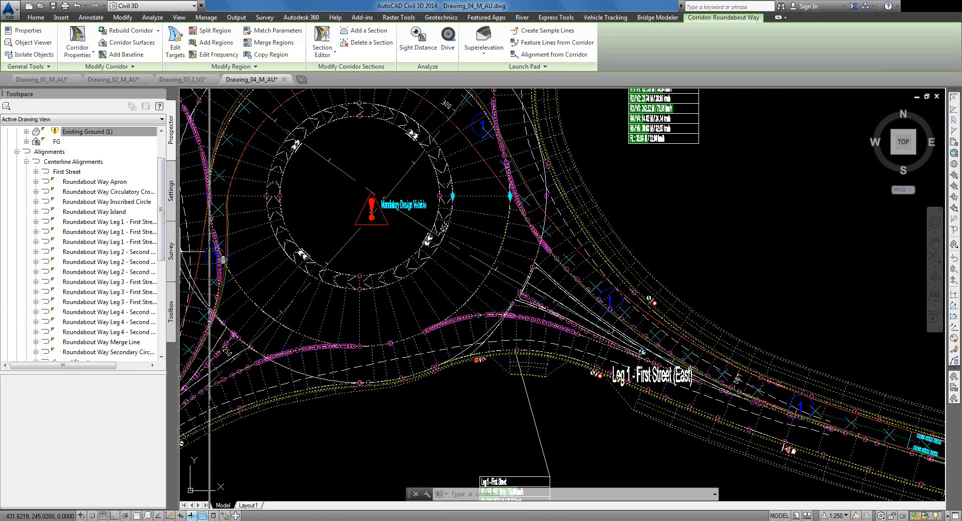
drag(179, 261, 255, 261)
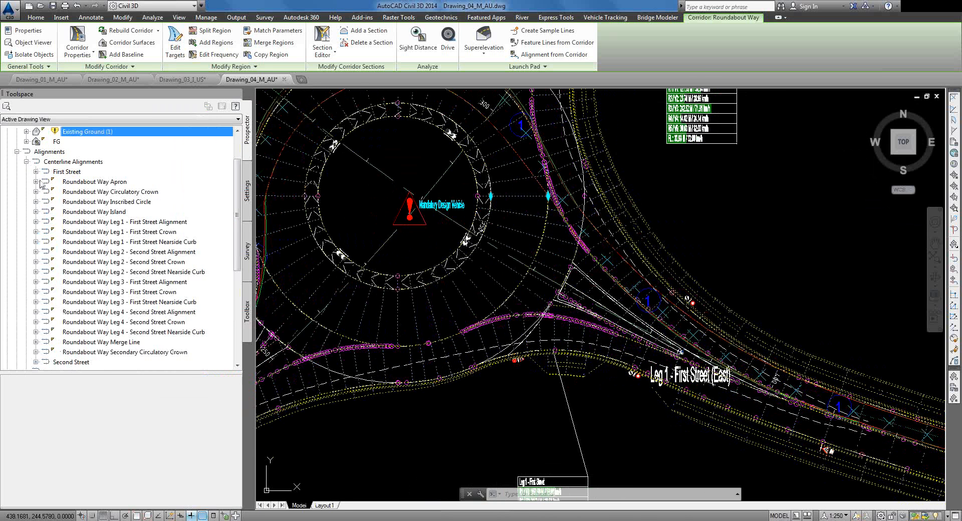
click(35, 171)
click(35, 171)
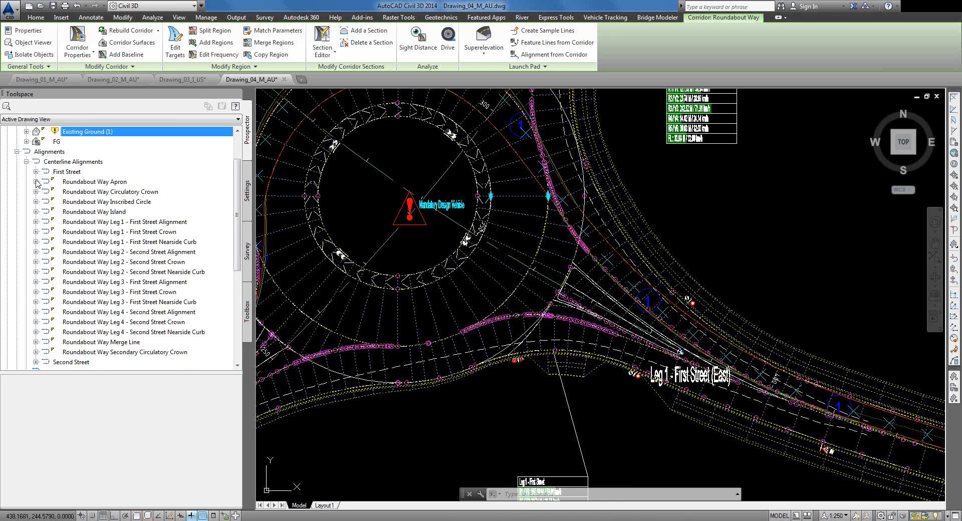
click(75, 172)
click(67, 363)
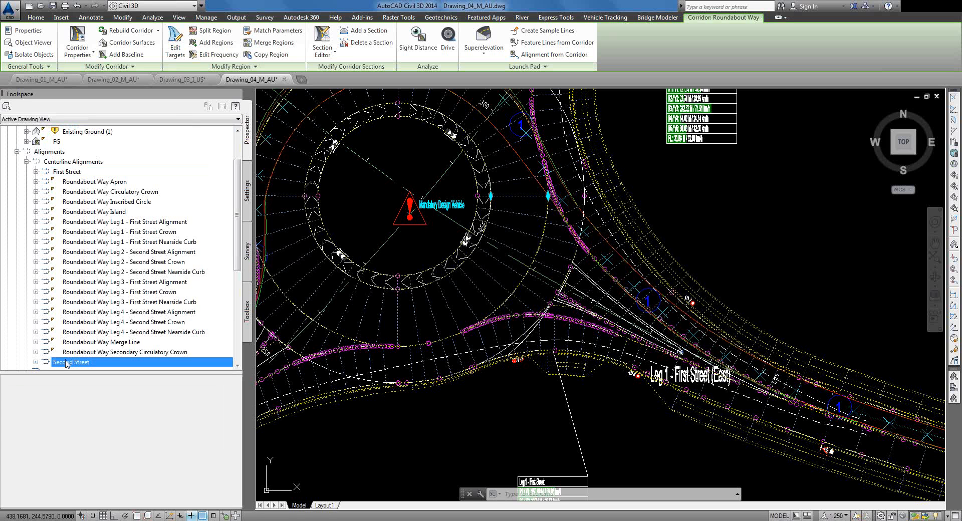
Step: Zoom to show the whole four-leg roundabout and cancel the corridor command
mouse_move(67, 364)
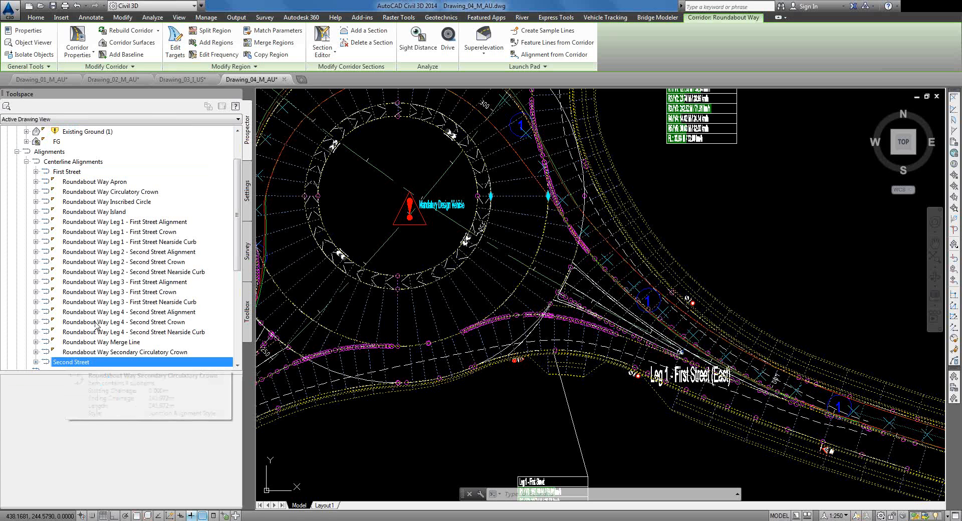
mouse_move(107, 185)
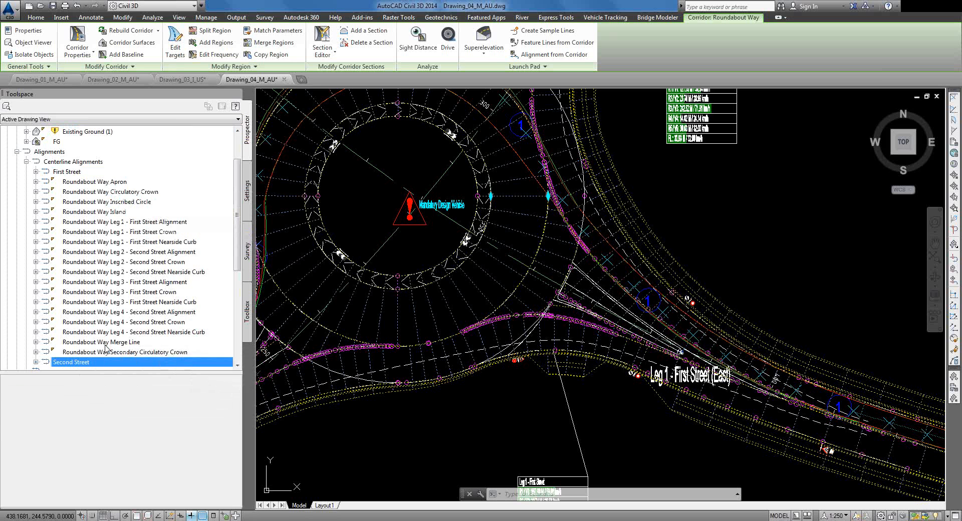
mouse_move(107, 348)
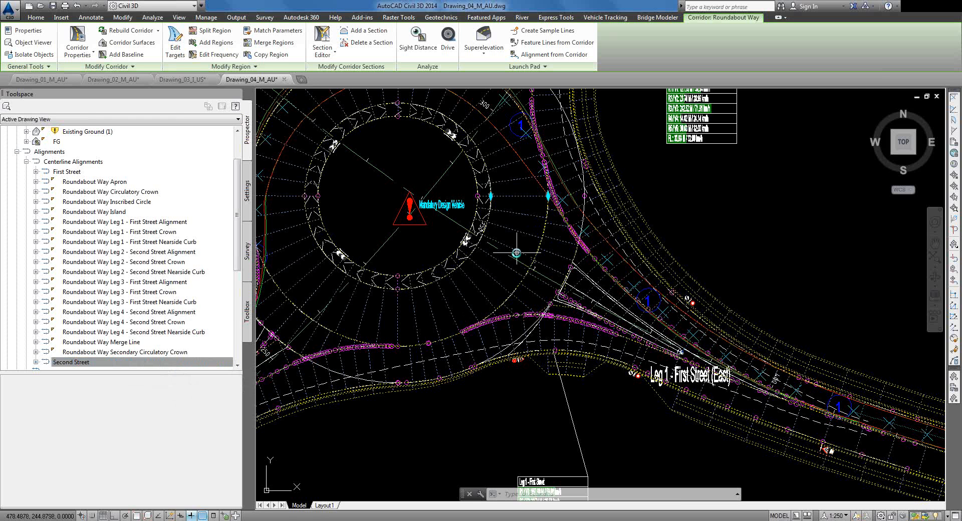
scroll(521, 250, down, 4)
scroll(379, 158, up, 2)
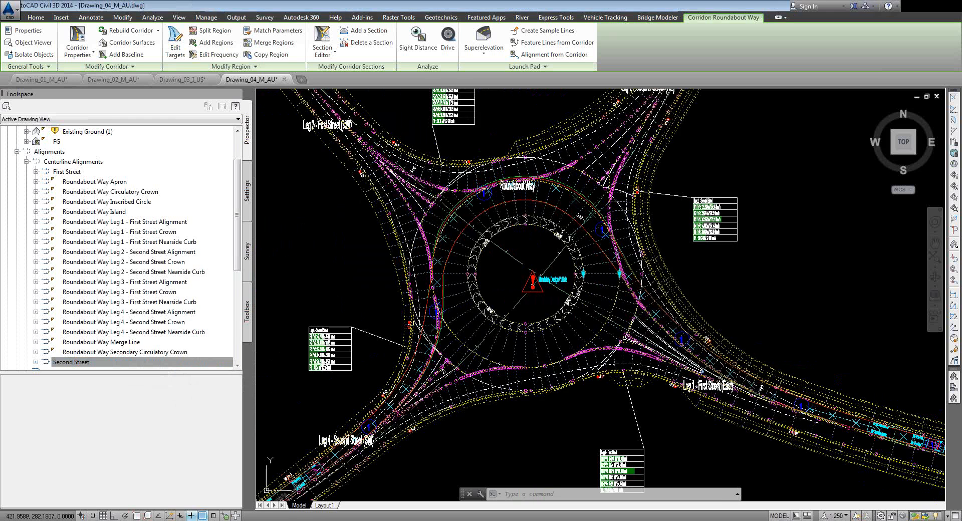
mouse_move(472, 238)
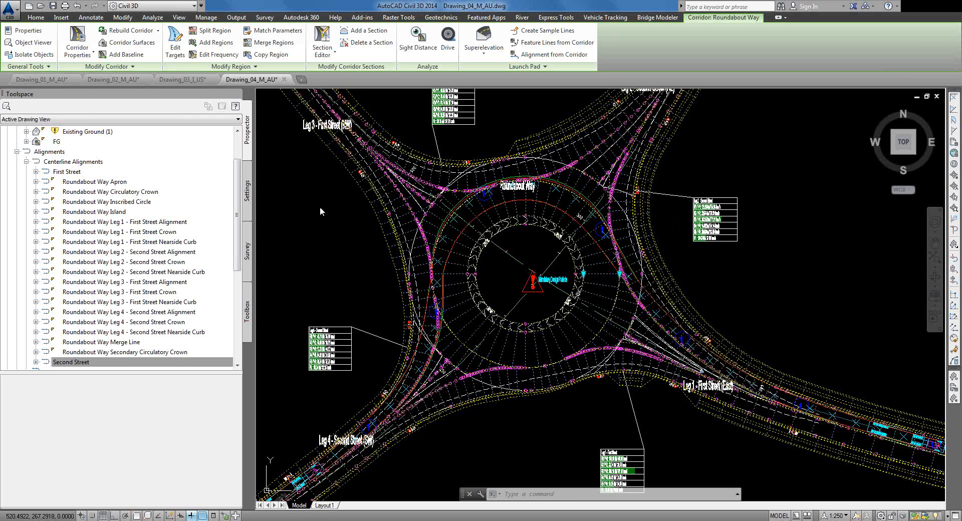
key(Escape)
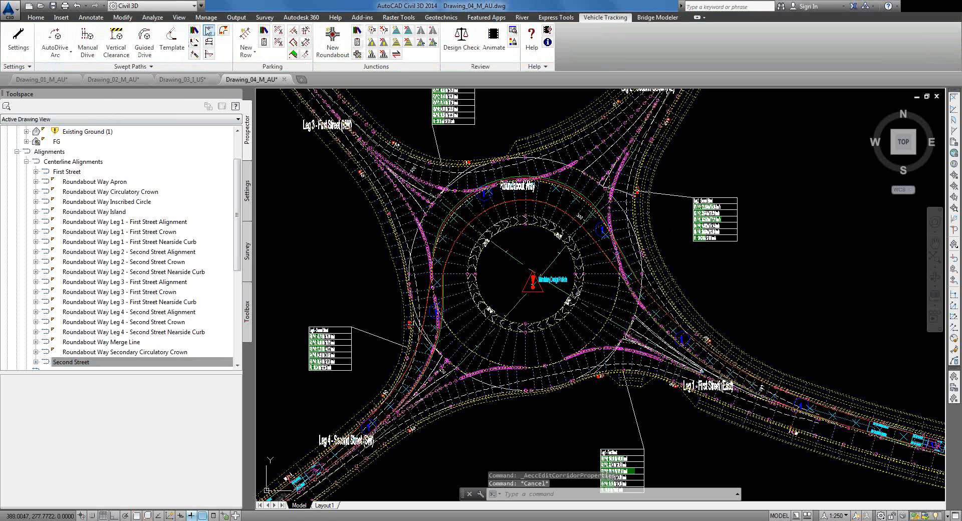
Step: Open the Vehicle Library and preview the Austroads 2013 Passenger vehicle (5.2 m) diagram
click(194, 31)
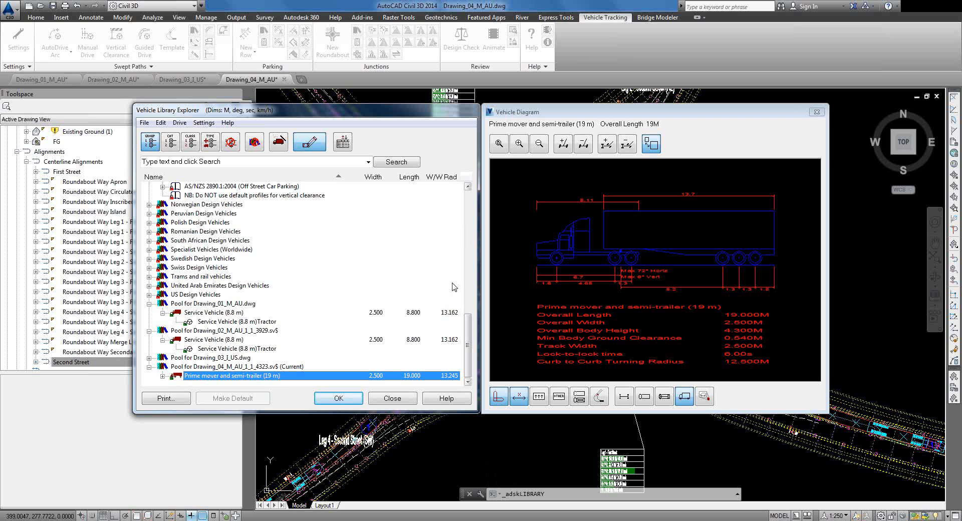
drag(469, 326, 463, 168)
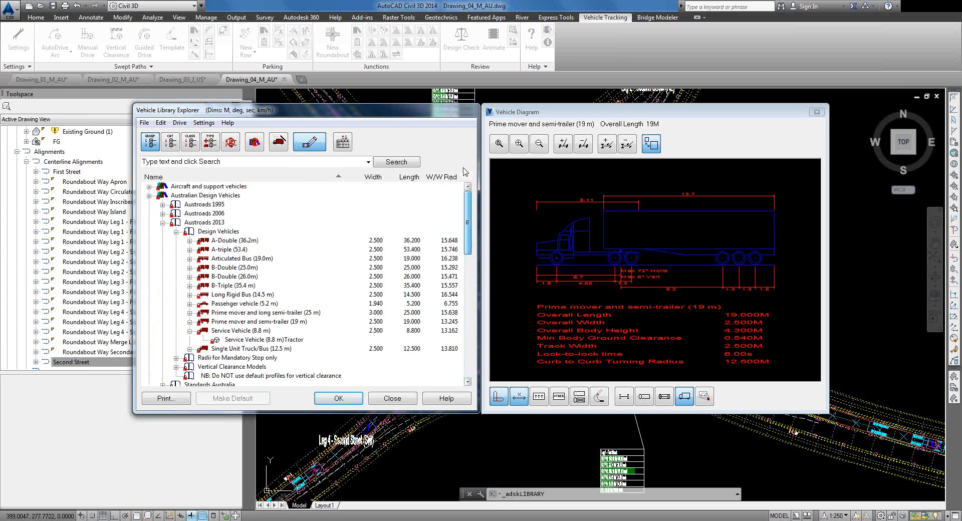
click(162, 222)
click(162, 223)
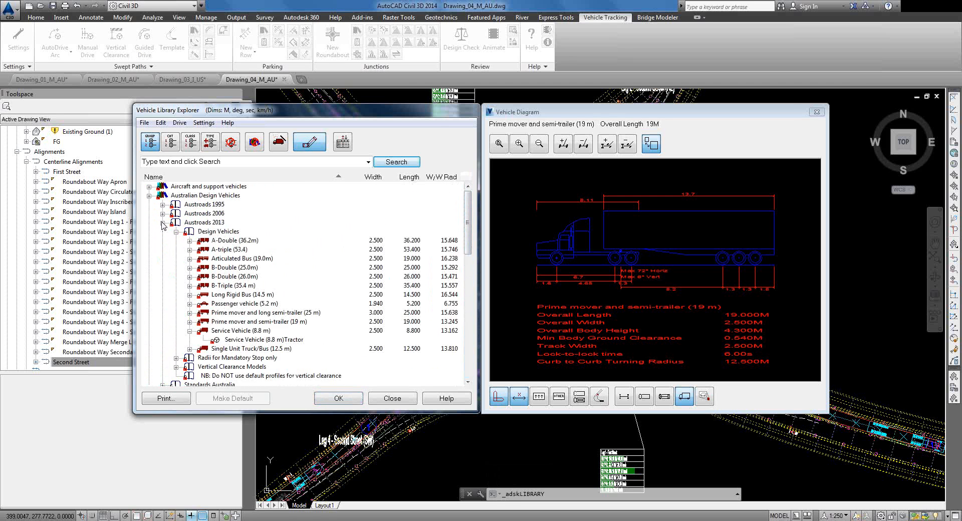
double_click(225, 304)
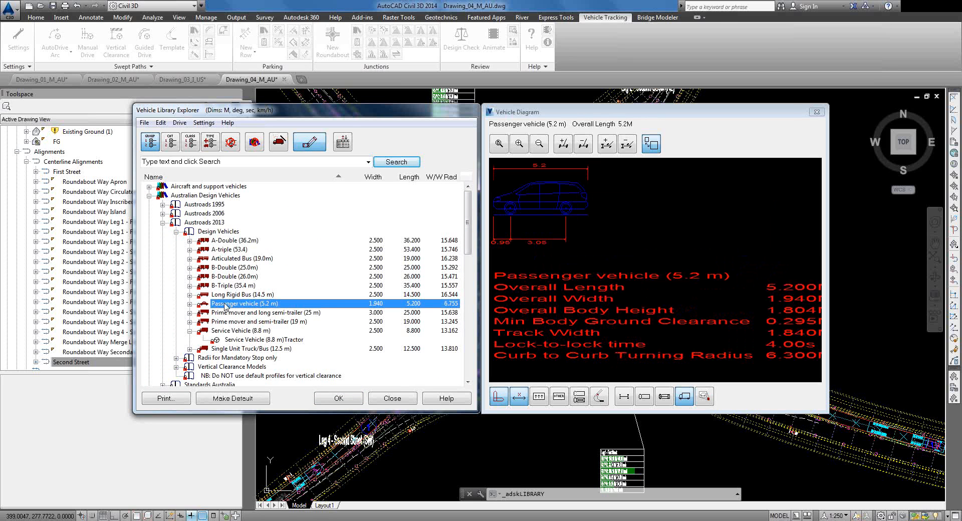
Step: Review the Passenger vehicle's actions, then start defining a new custom vehicle
right_click(226, 306)
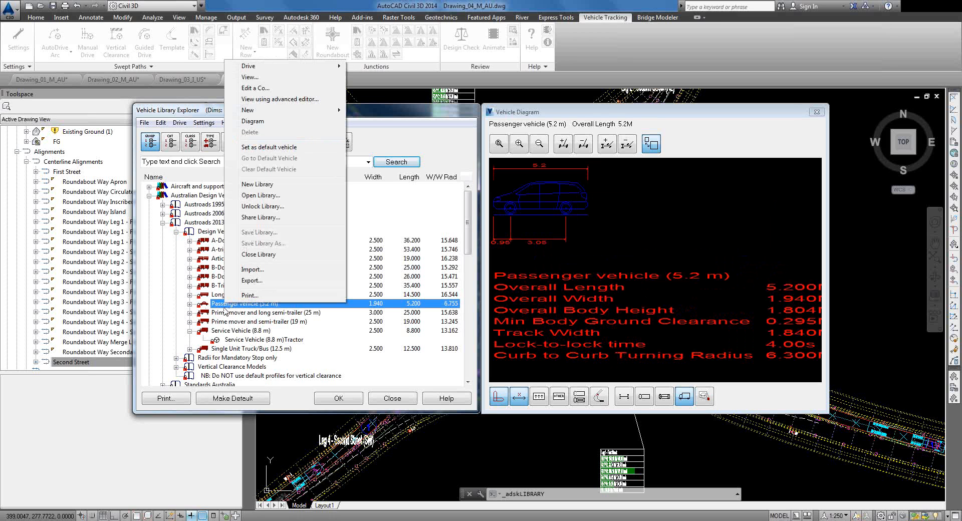
mouse_move(262, 112)
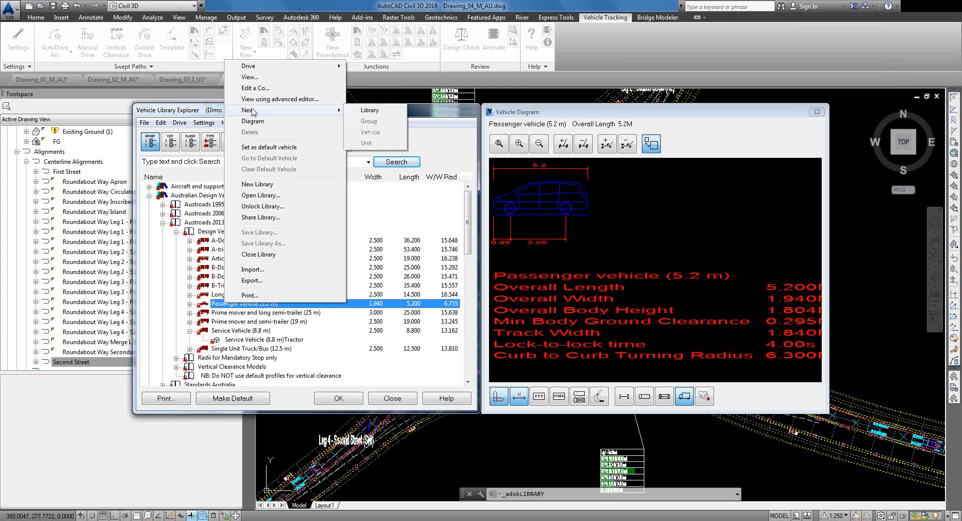
mouse_move(250, 69)
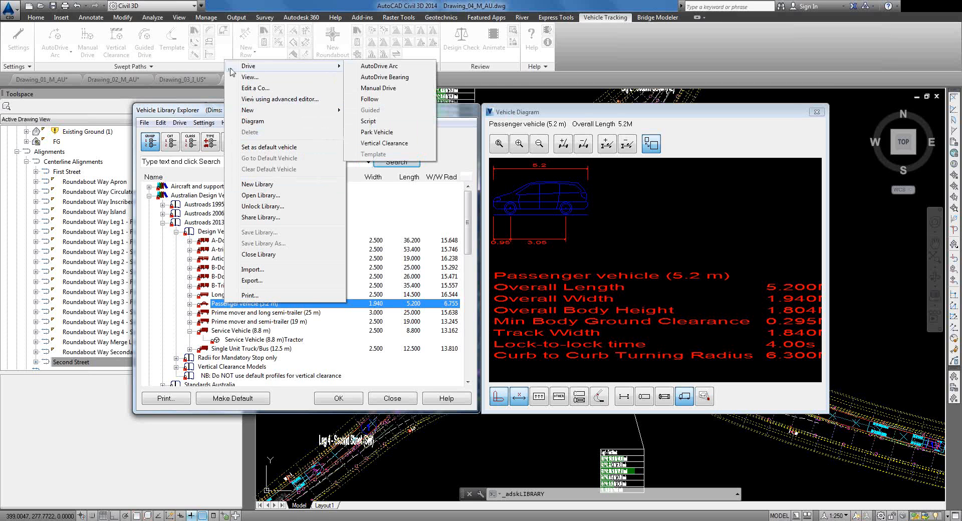
click(164, 111)
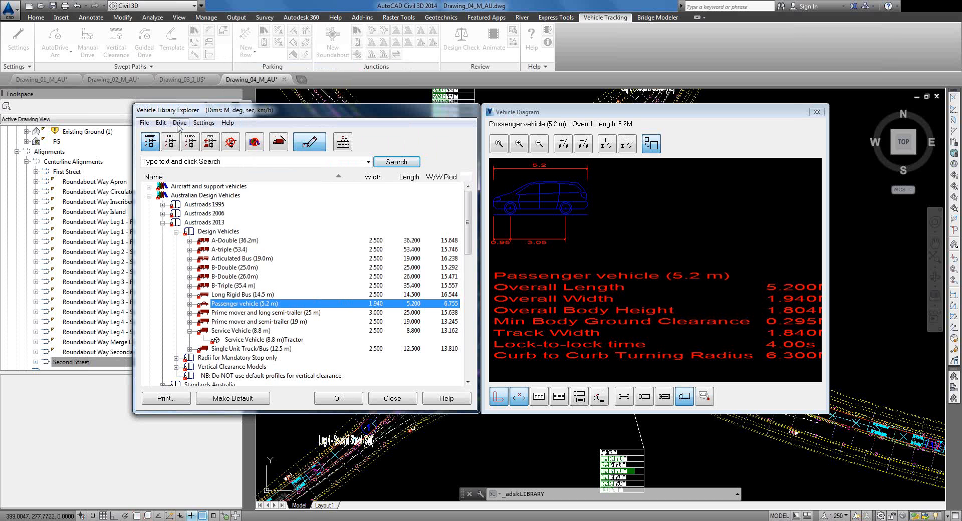
click(277, 143)
text(Disabled Vehicle)
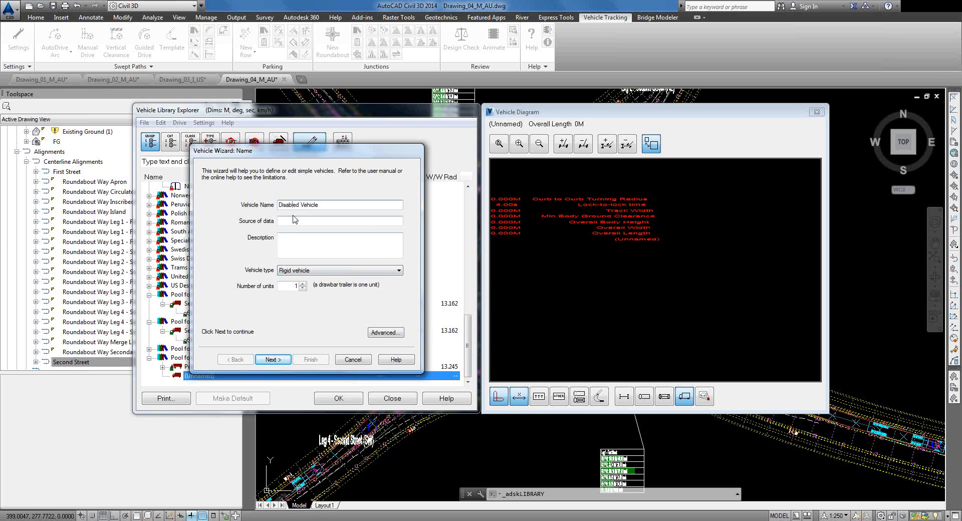
click(304, 270)
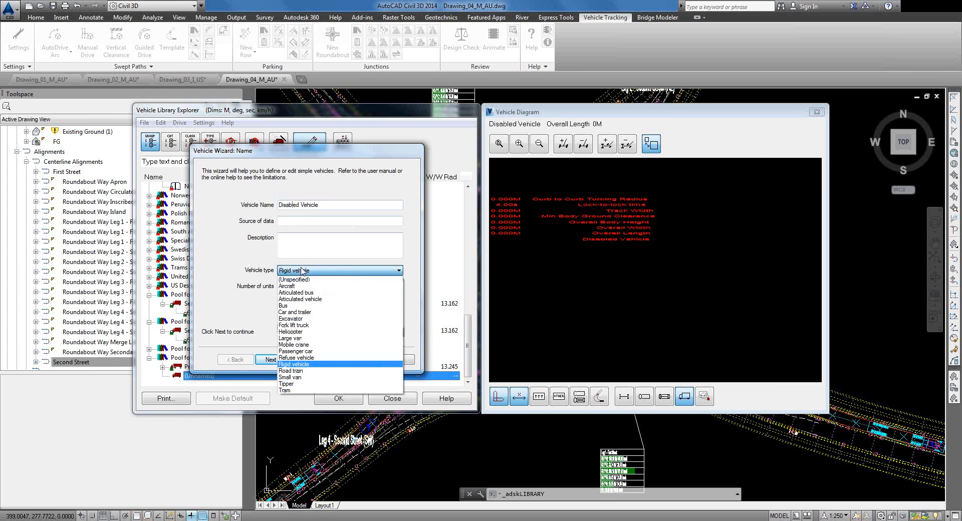
click(303, 270)
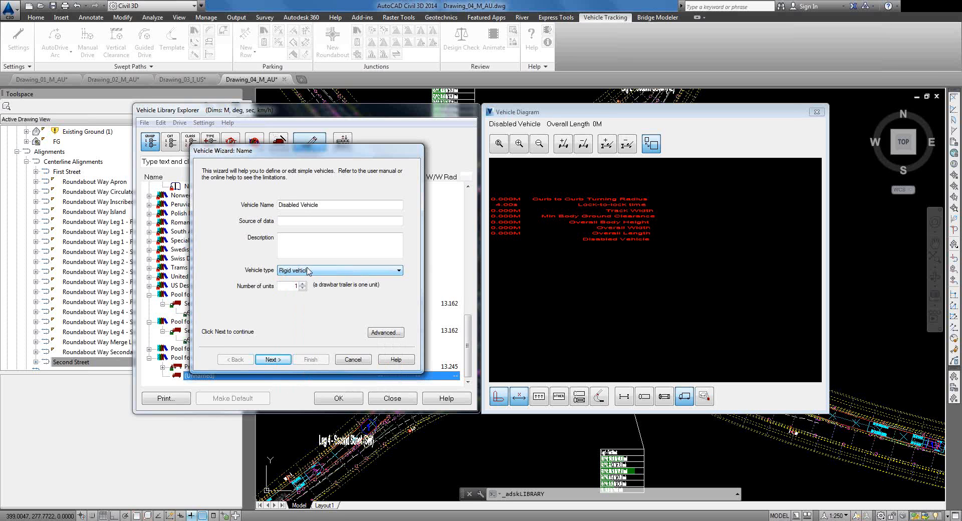
drag(281, 156, 484, 128)
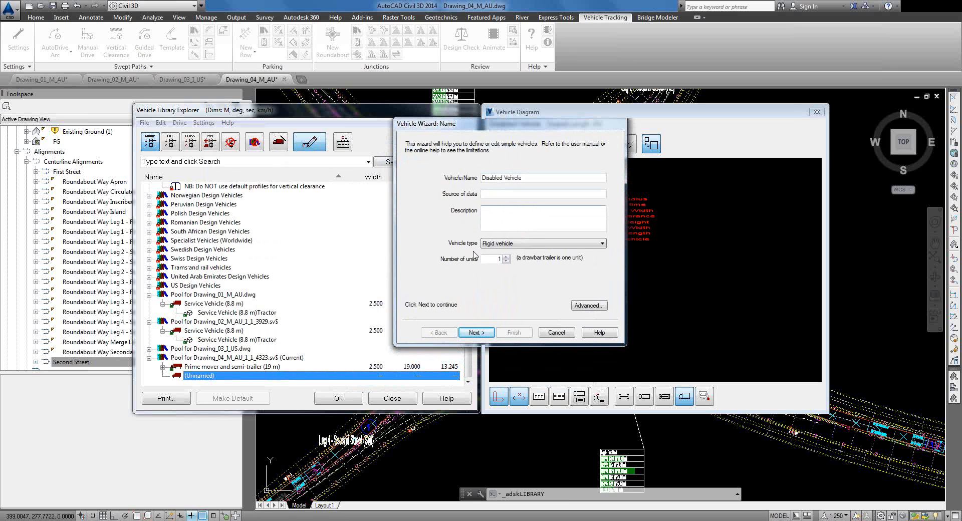
click(476, 333)
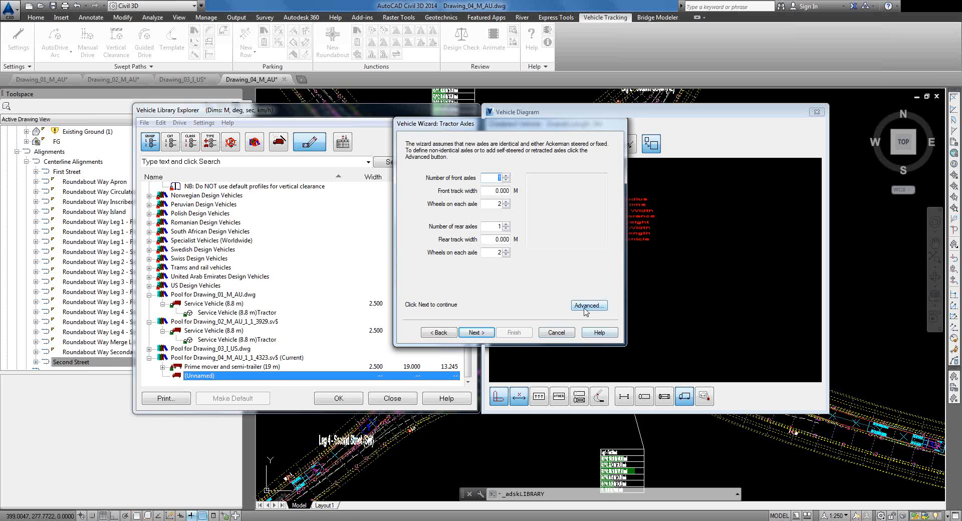
click(557, 332)
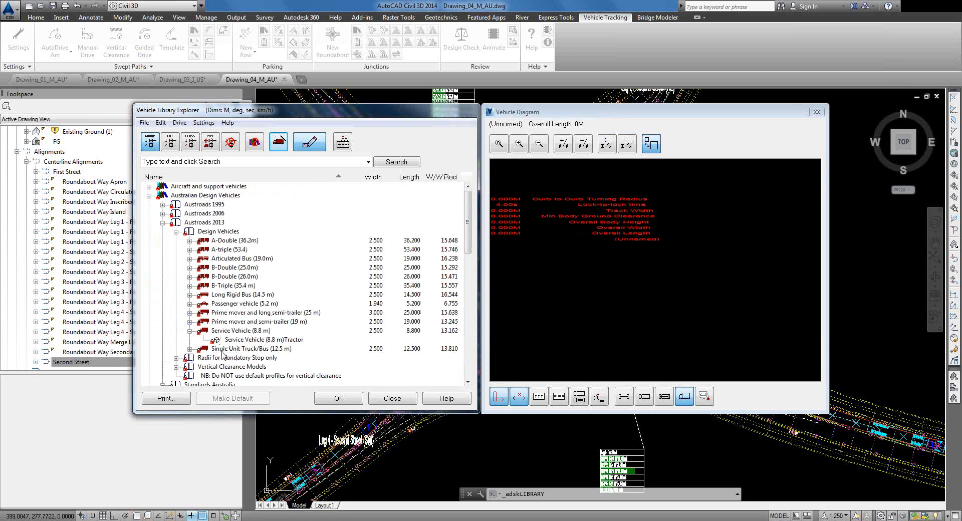
click(190, 295)
Step: Expand B-Double (26.0m) and step through its tractor, first trailer and second trailer units
click(189, 276)
click(248, 285)
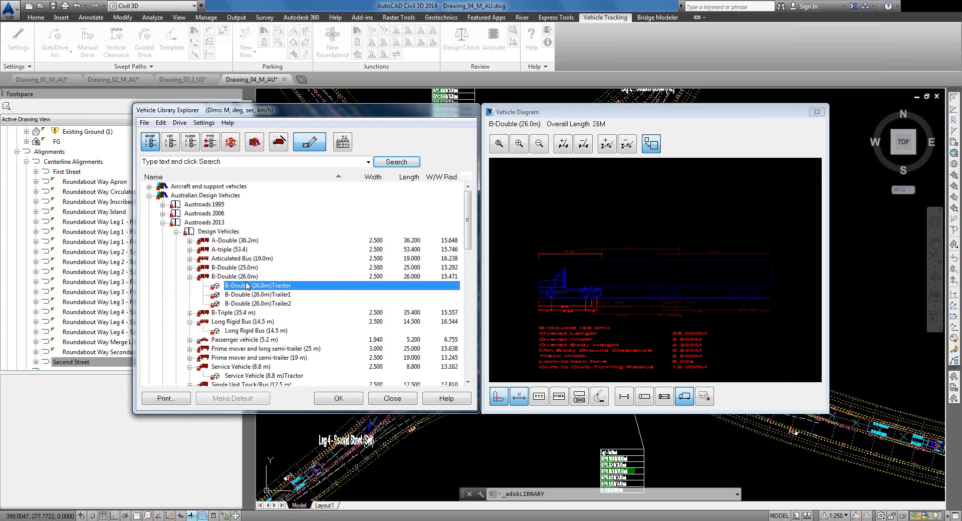
click(225, 278)
click(227, 286)
click(230, 295)
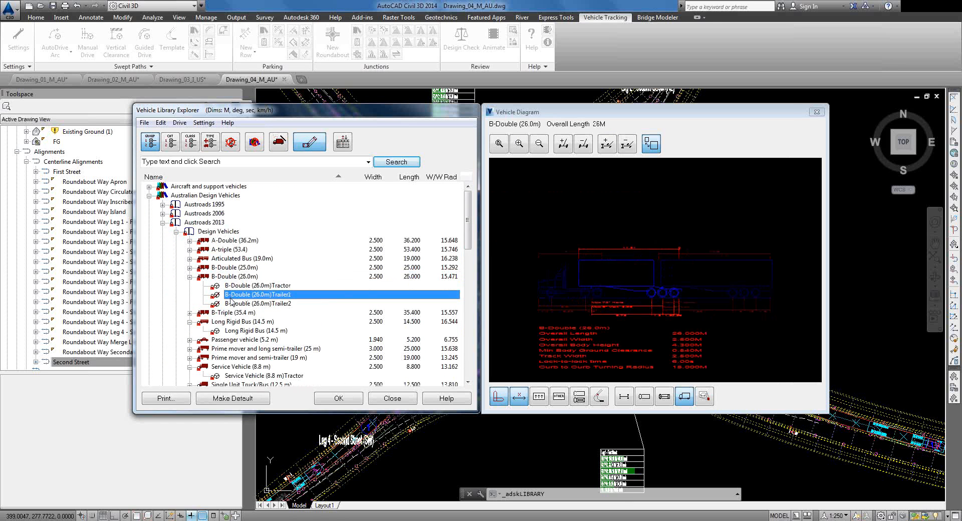
click(231, 307)
click(231, 295)
click(232, 285)
click(231, 277)
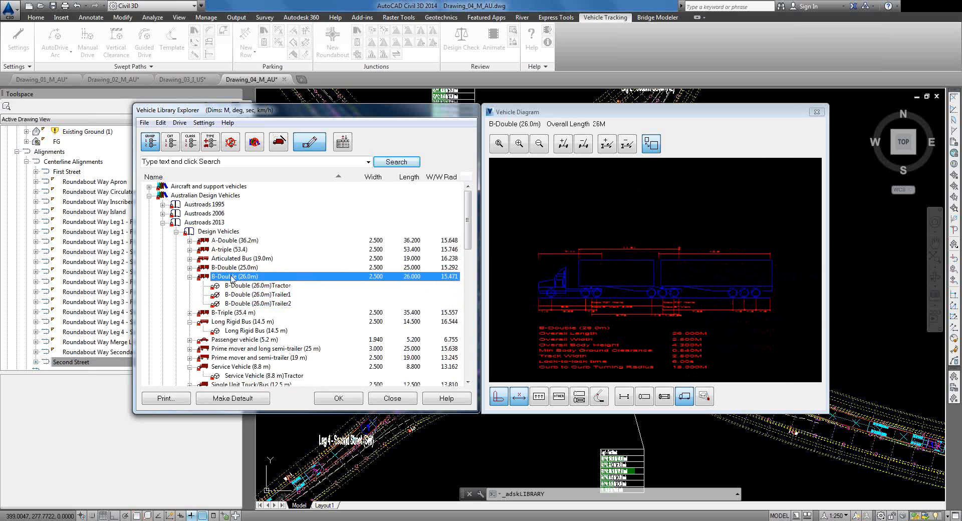
click(244, 286)
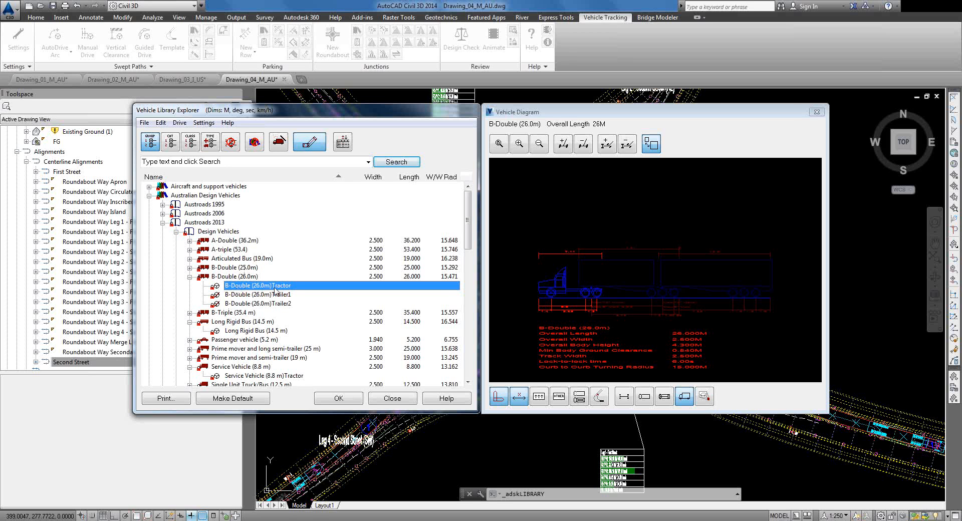
Step: View the B-Double (26.0m) Trailer1 diagram, then close the Vehicle Library Explorer
mouse_move(263, 296)
mouse_down()
mouse_move(249, 299)
mouse_move(287, 282)
mouse_move(274, 266)
mouse_move(279, 298)
mouse_up()
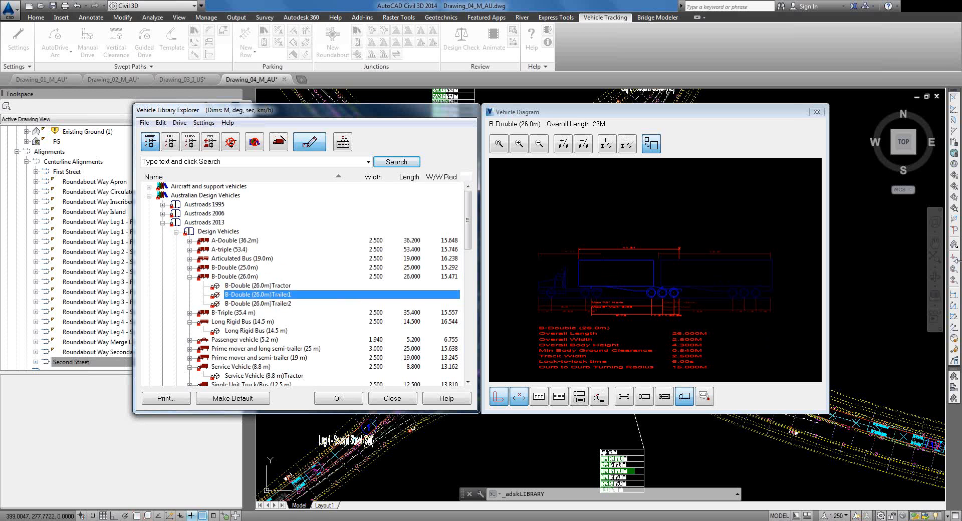
click(955, 275)
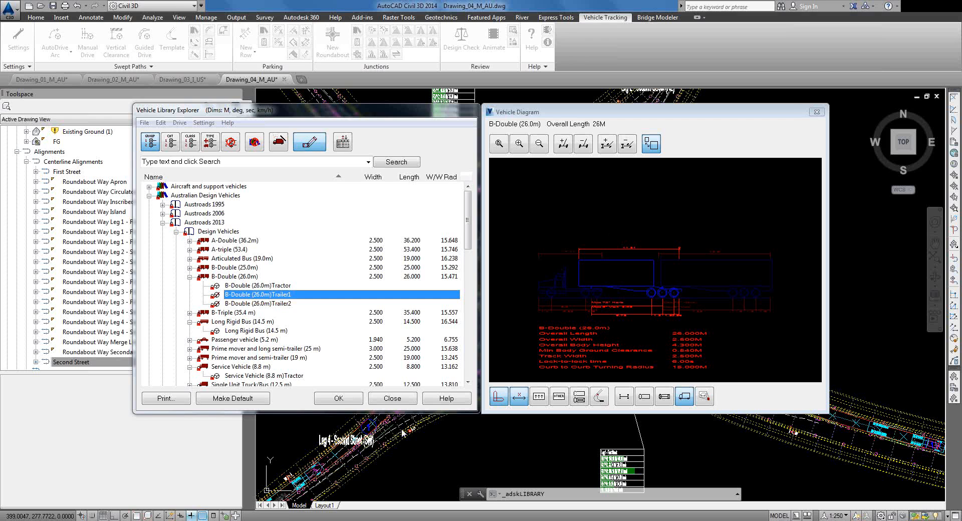
click(393, 399)
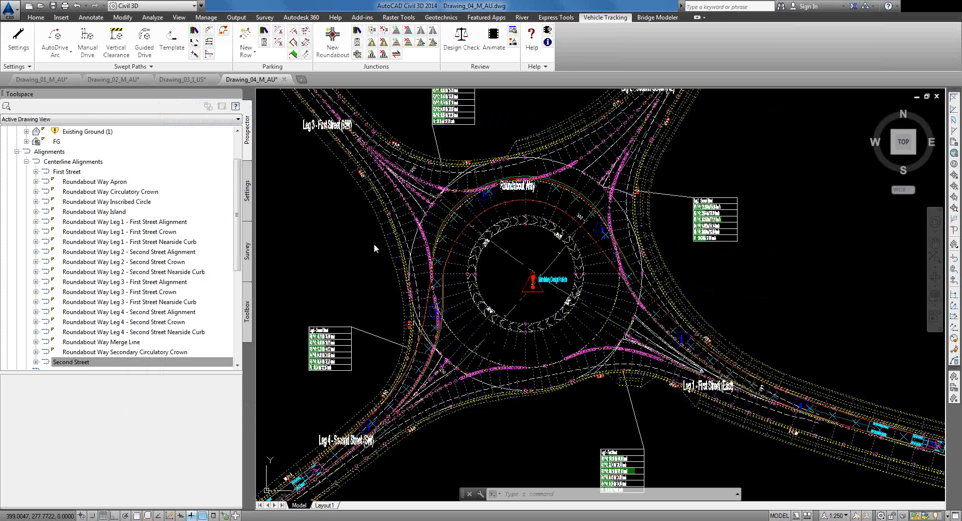
Step: Expand the First Street alignment in Prospector to show its profiles
scroll(41, 169, down, 2)
click(35, 172)
click(66, 171)
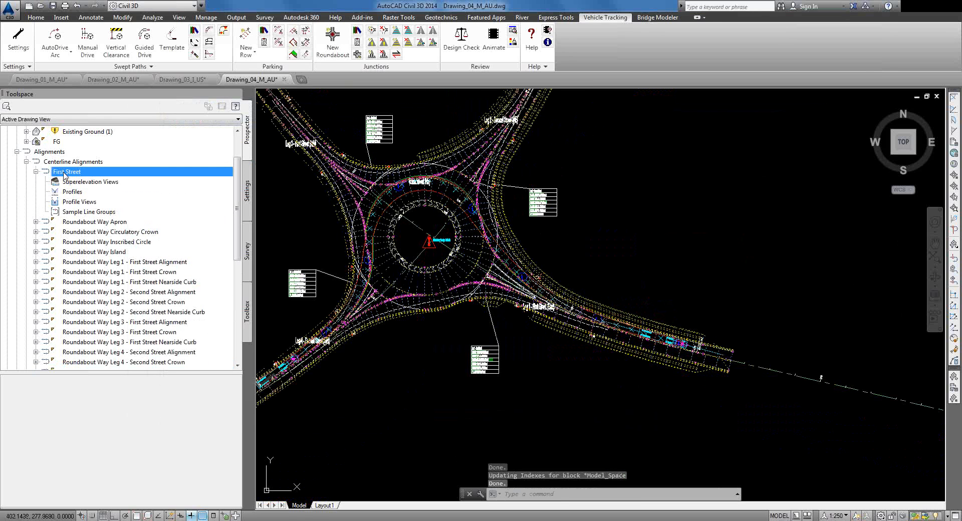
Step: Add the Existing Ground surface profile and advance the profile view wizard to chainage 0.000–735.543m
click(36, 17)
click(203, 44)
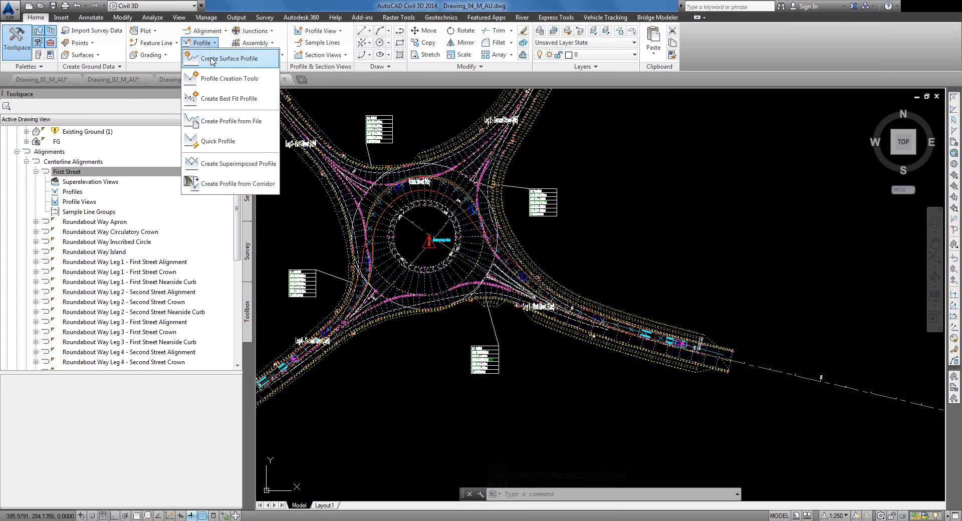
click(211, 59)
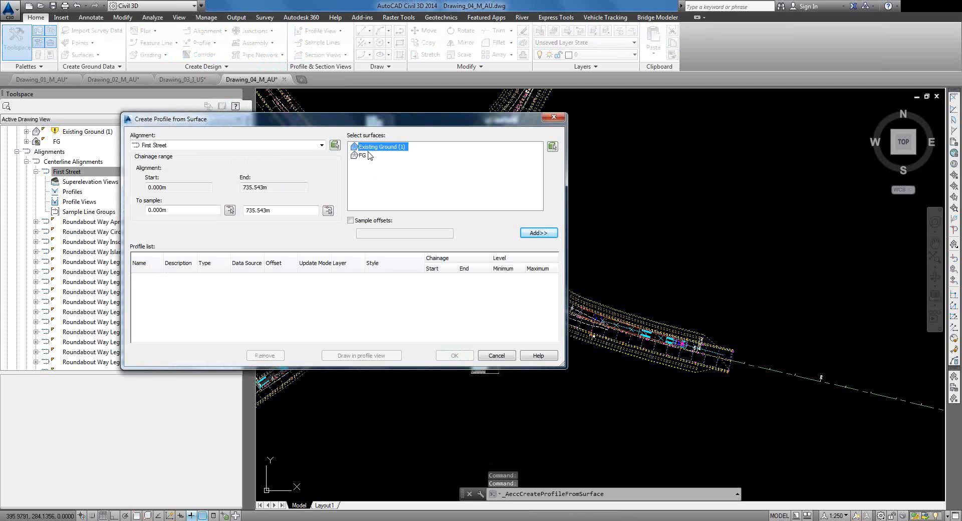
click(536, 234)
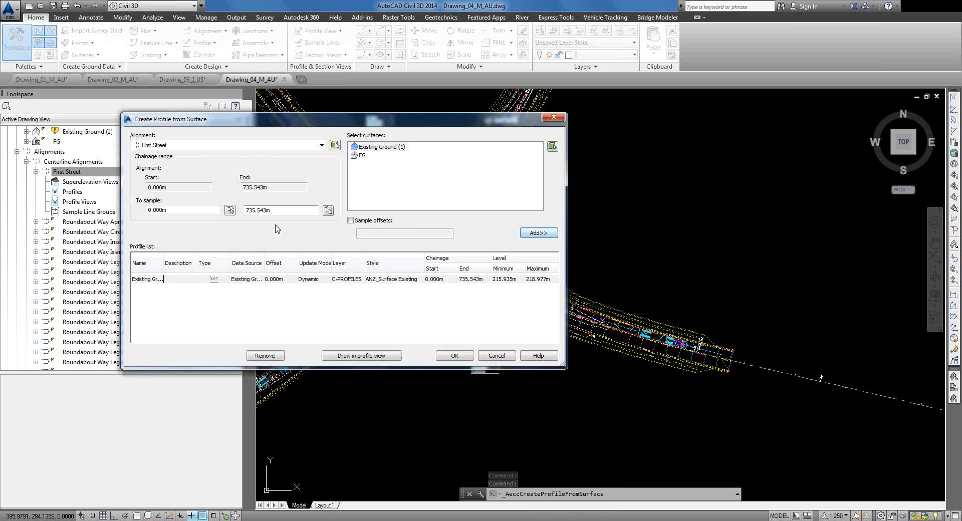
click(353, 357)
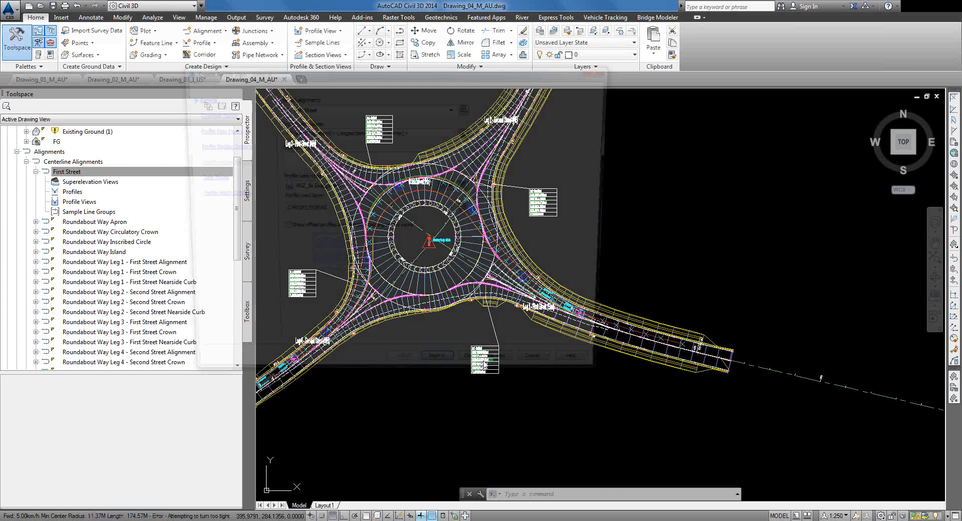
click(441, 375)
Step: Accept the remaining wizard settings and place the First Street profile view right of the roundabout
click(442, 376)
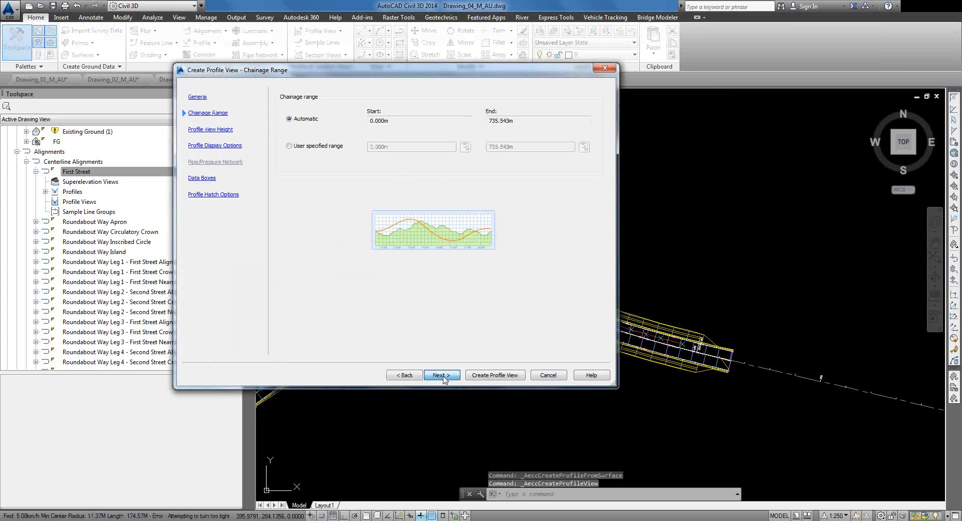
click(493, 376)
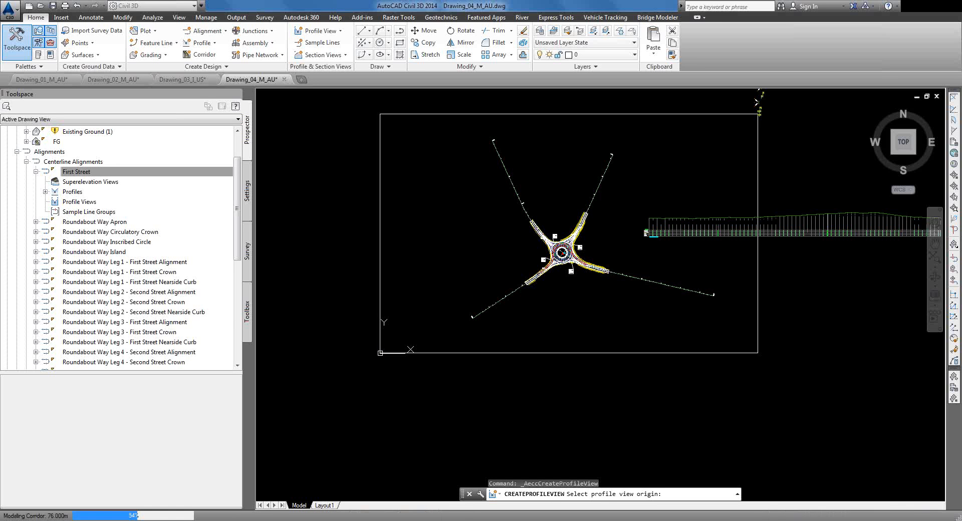
click(758, 102)
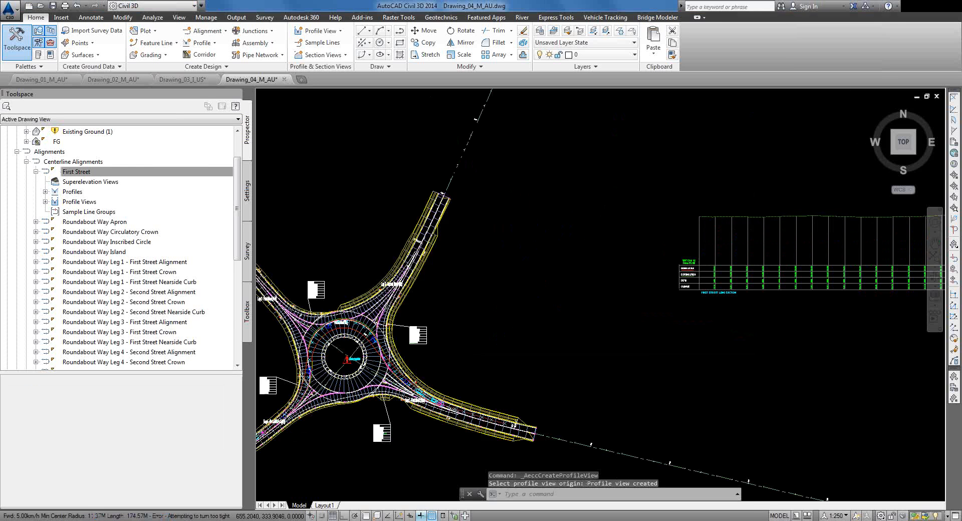
scroll(423, 262, up, 5)
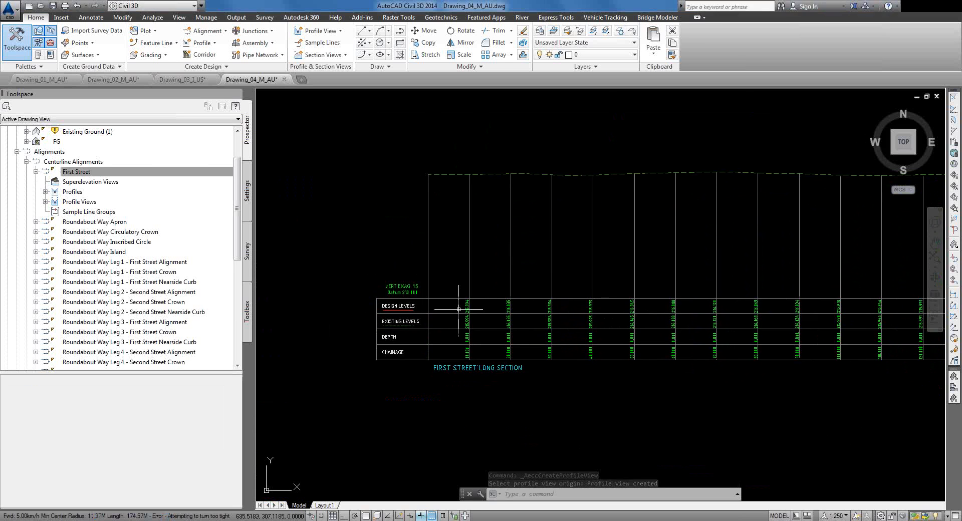
scroll(459, 319, down, 4)
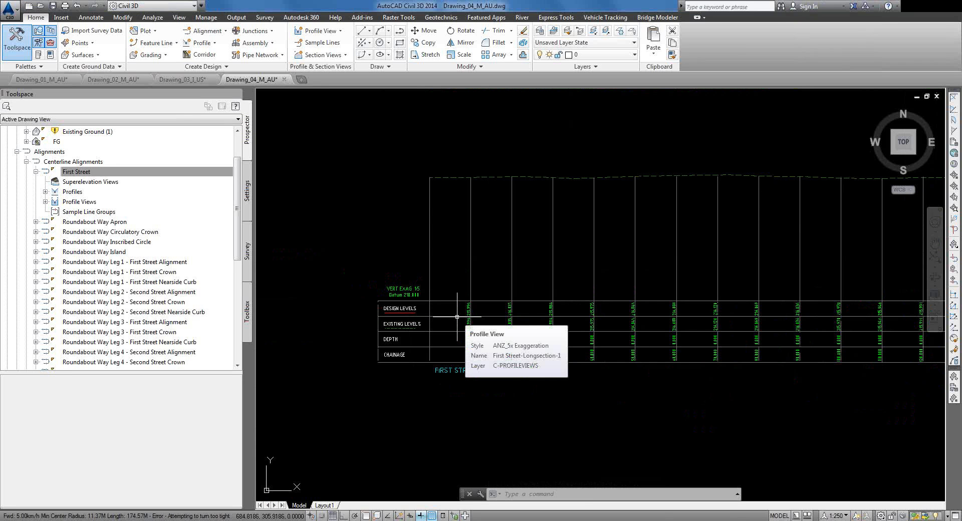
scroll(457, 316, down, 3)
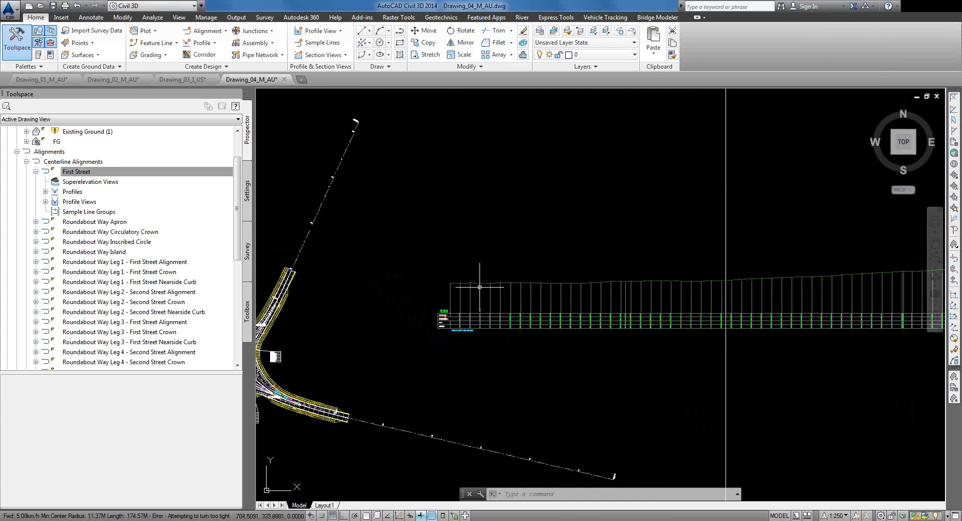
scroll(476, 287, up, 5)
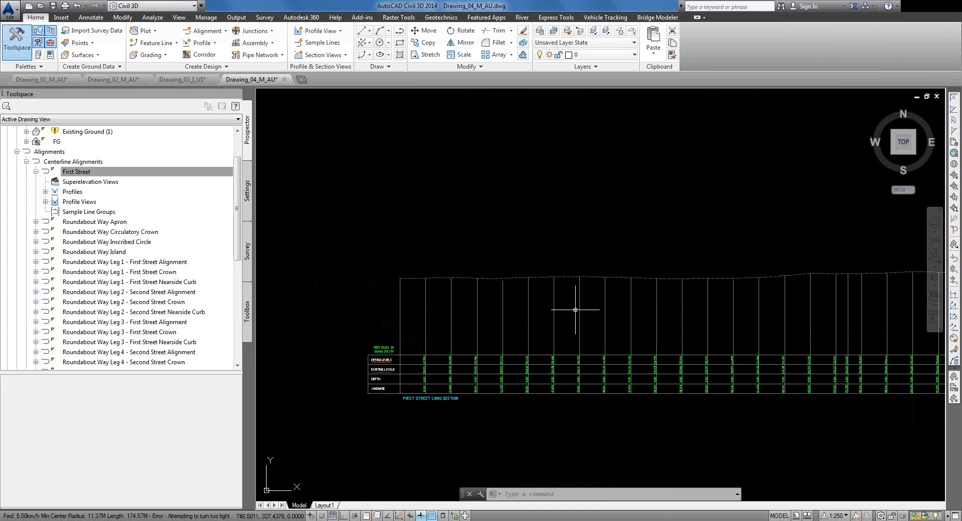
scroll(576, 346, down, 4)
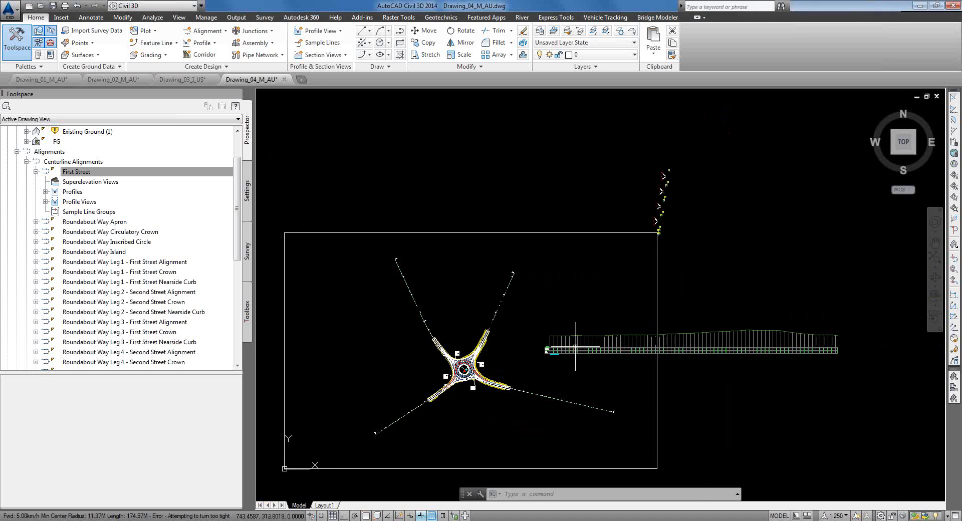
scroll(652, 241, up, 5)
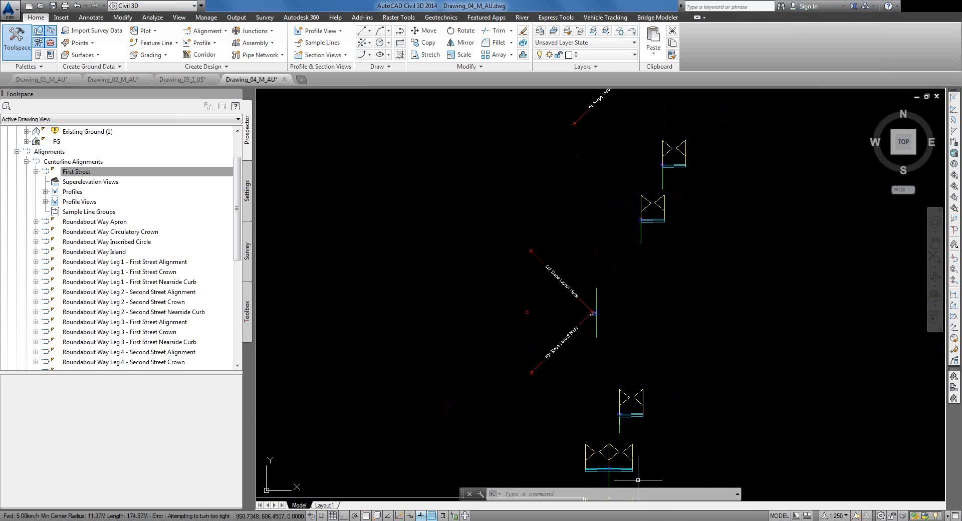
scroll(626, 451, up, 5)
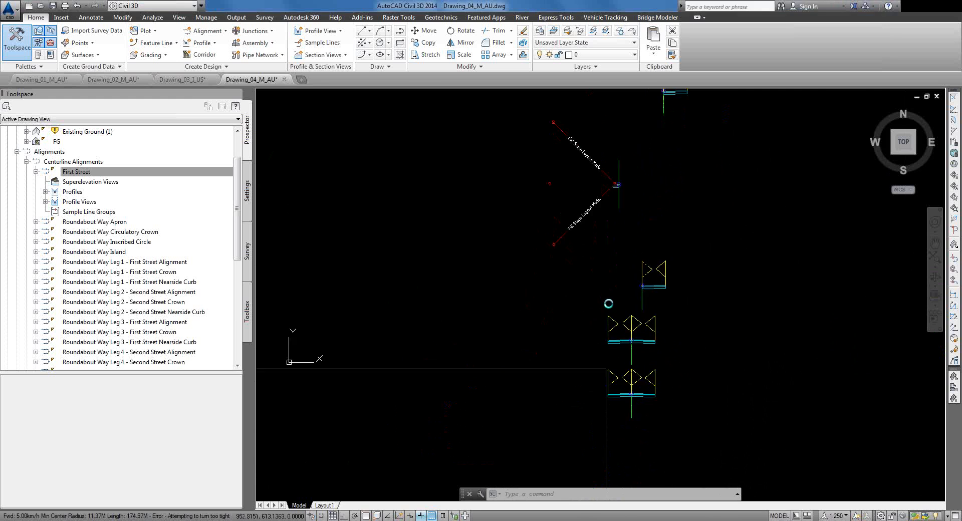
scroll(617, 315, down, 3)
scroll(581, 276, up, 5)
scroll(593, 257, up, 5)
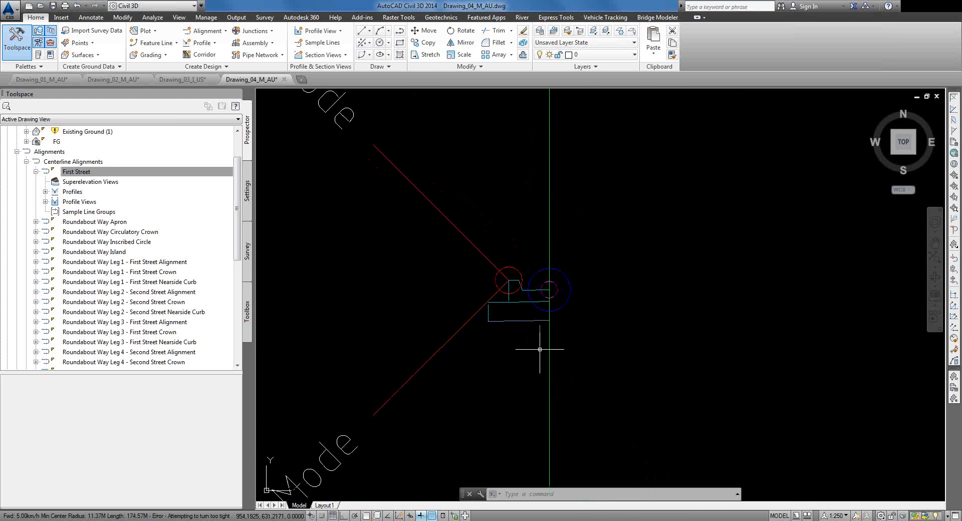
scroll(535, 360, down, 5)
scroll(535, 360, down, 5)
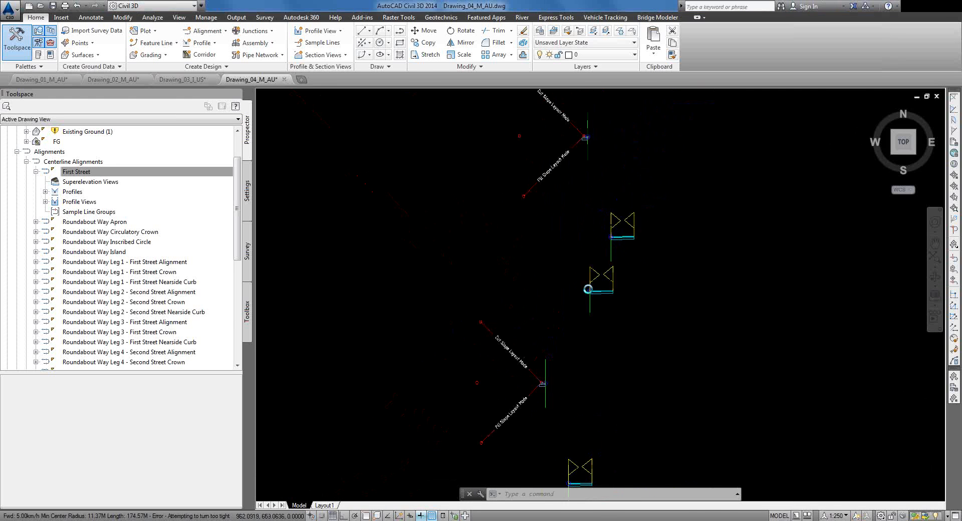
scroll(593, 230, down, 4)
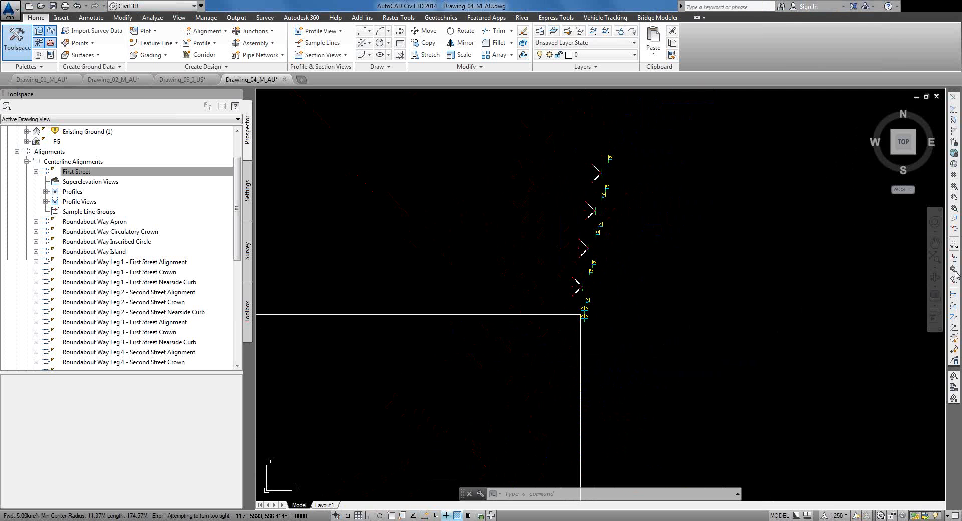
scroll(419, 275, down, 6)
middle_drag(429, 297, 578, 267)
scroll(469, 364, up, 4)
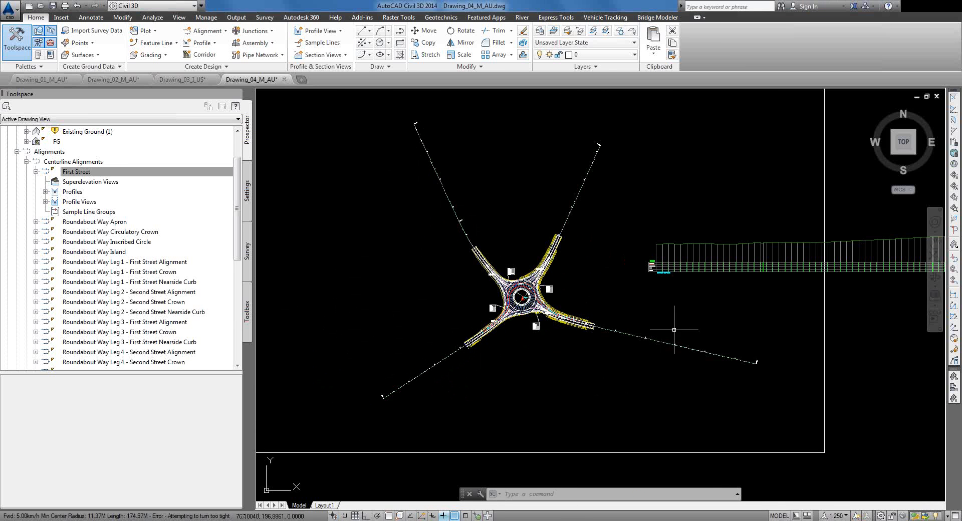
mouse_move(660, 342)
scroll(545, 315, up, 2)
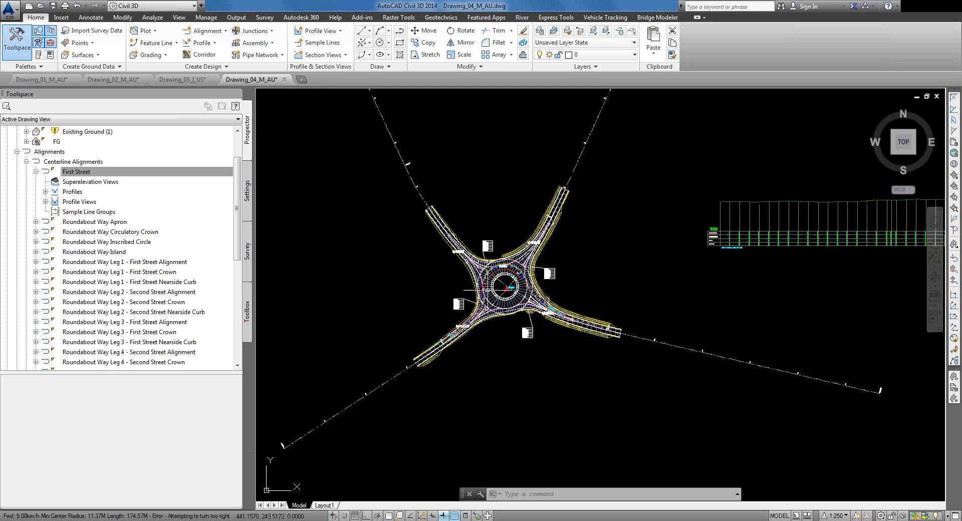
scroll(503, 296, up, 5)
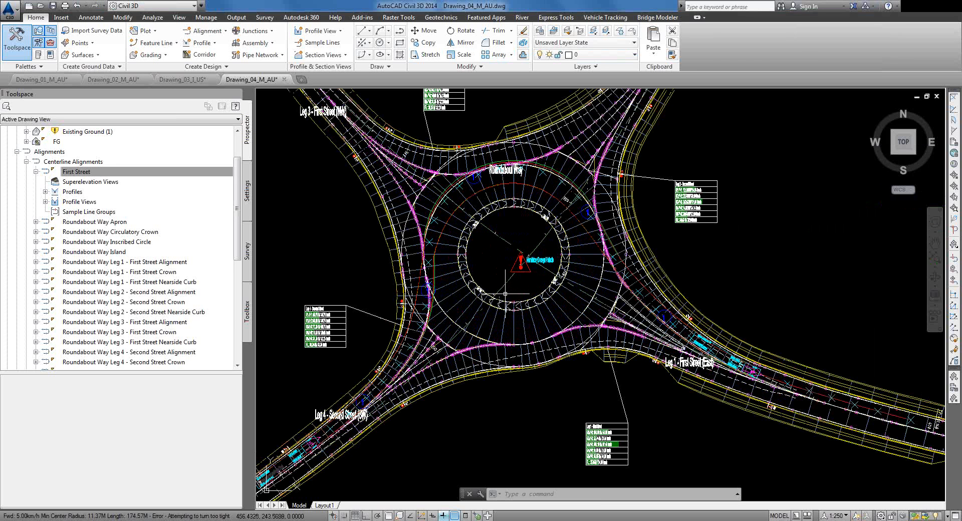
Step: Switch to the webinar slides in PowerPoint and present slide 28, Thank you, full screen
mouse_move(506, 294)
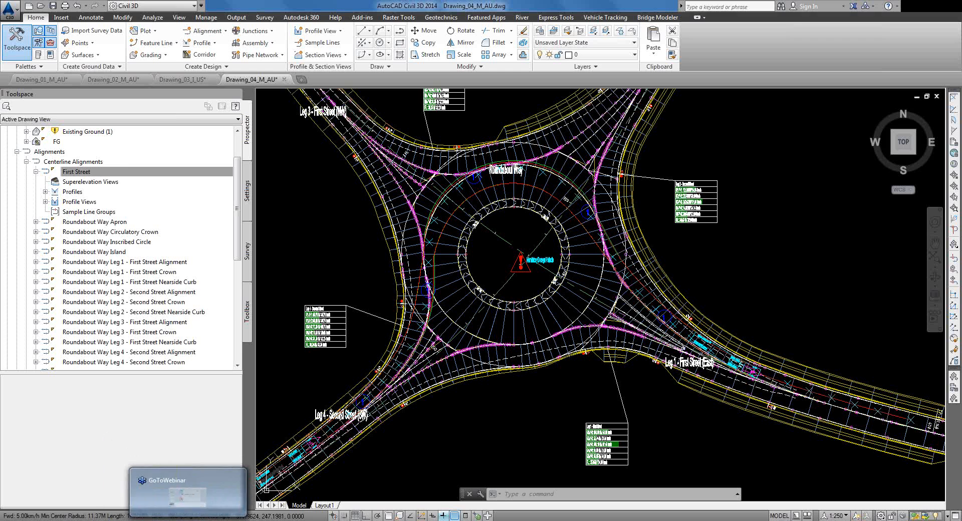
click(180, 520)
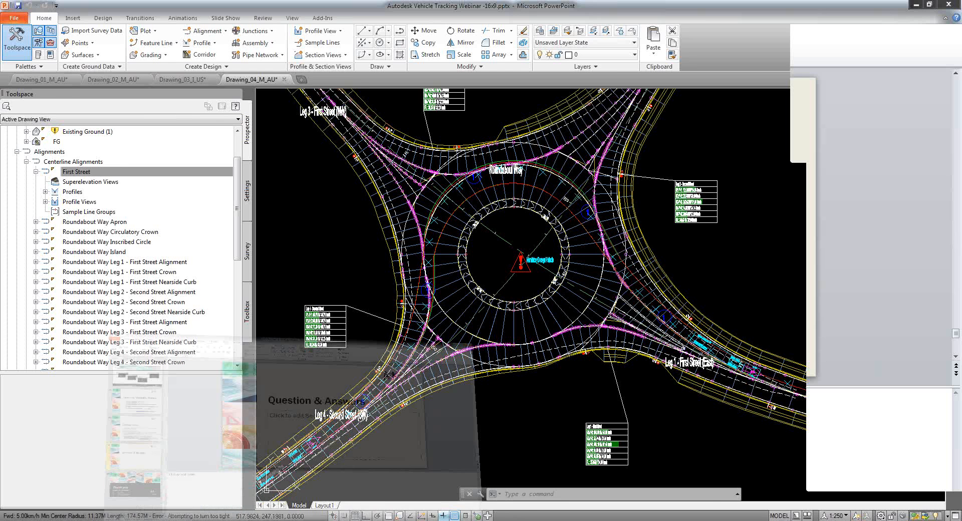
click(82, 417)
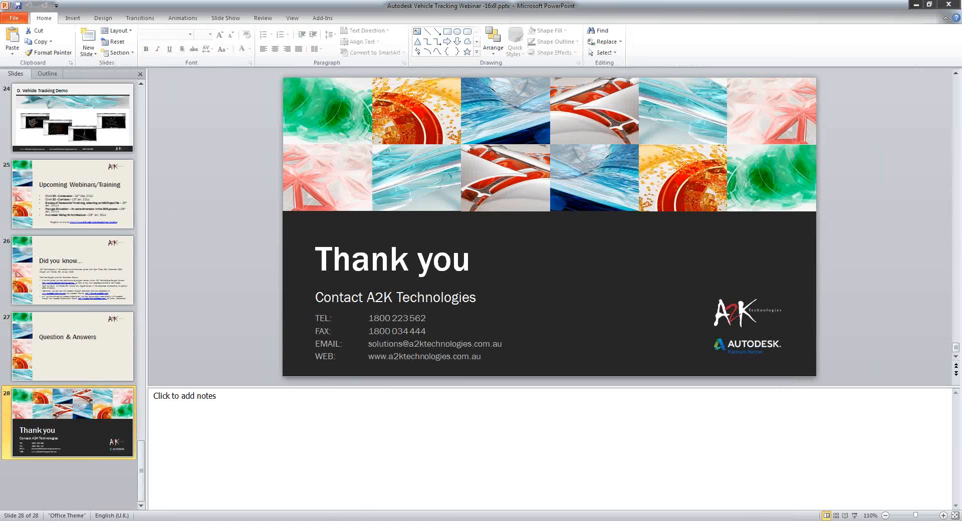
click(854, 517)
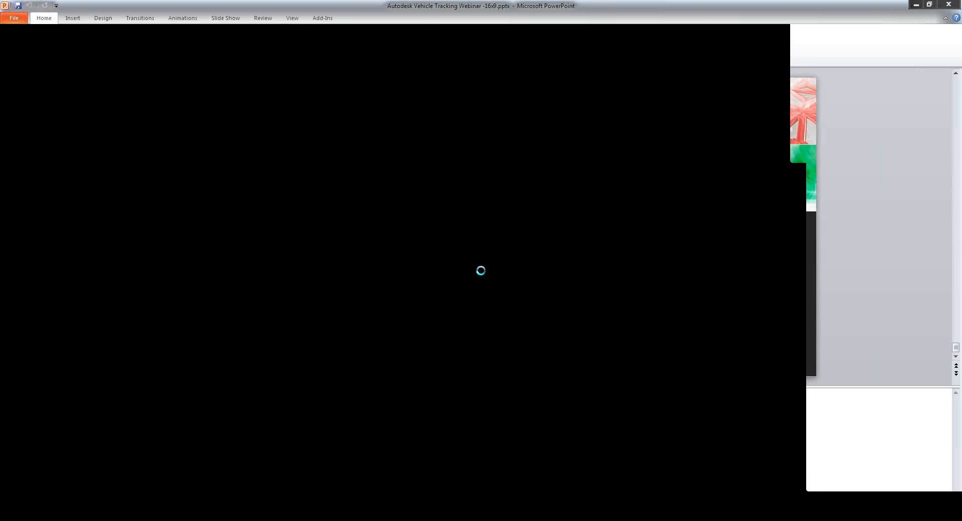